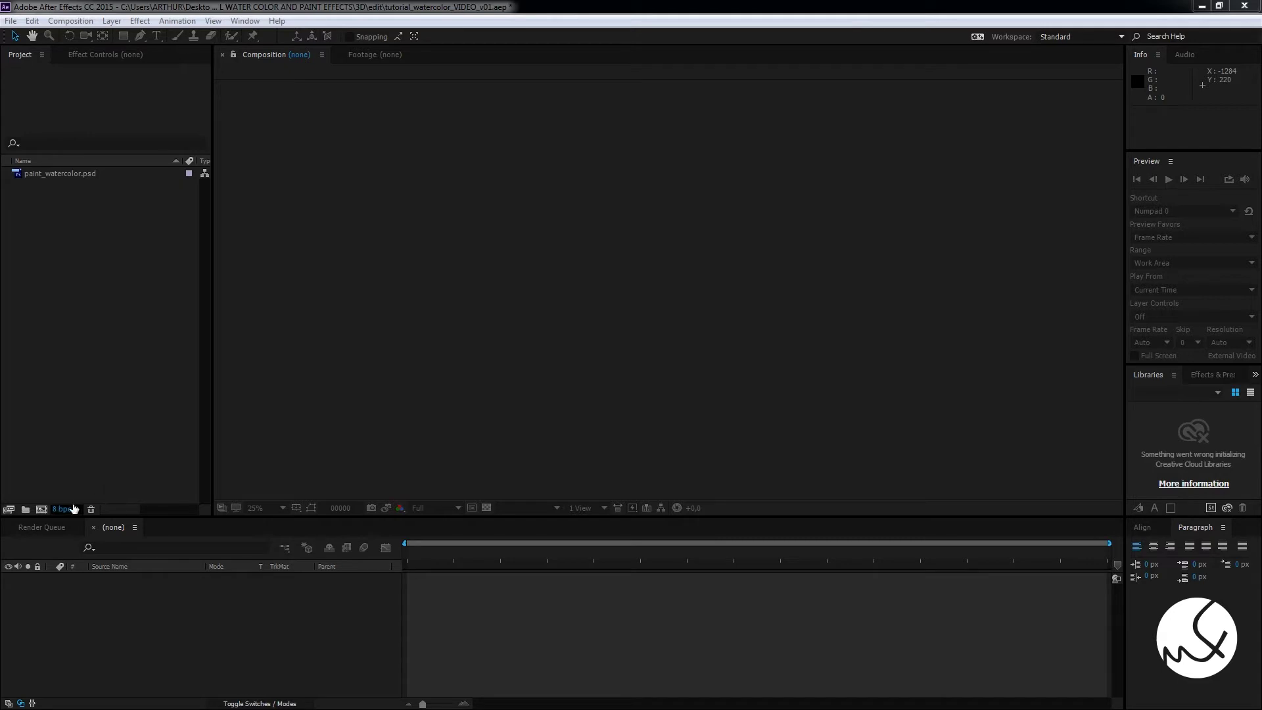
# Create a new composition named LumaMatte
pyautogui.click(42, 509)
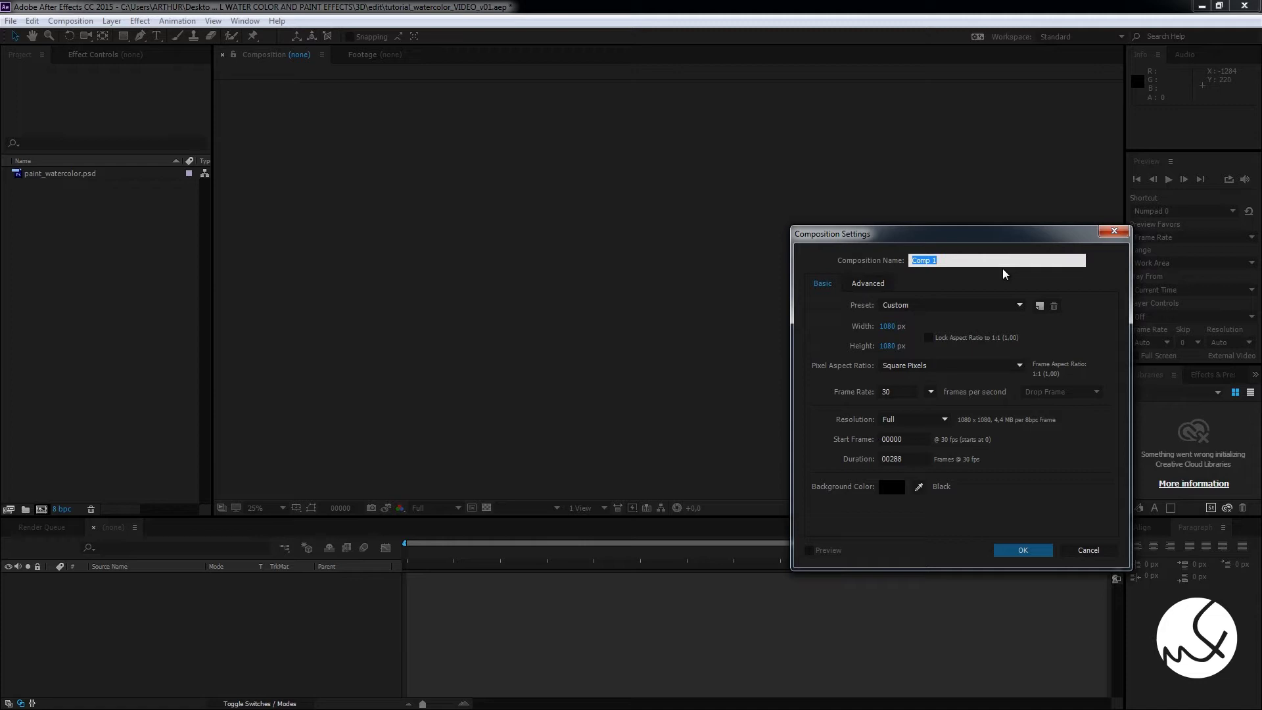
pyautogui.write('Lu')
pyautogui.write('maMatt')
pyautogui.write('e')
pyautogui.press('Return')
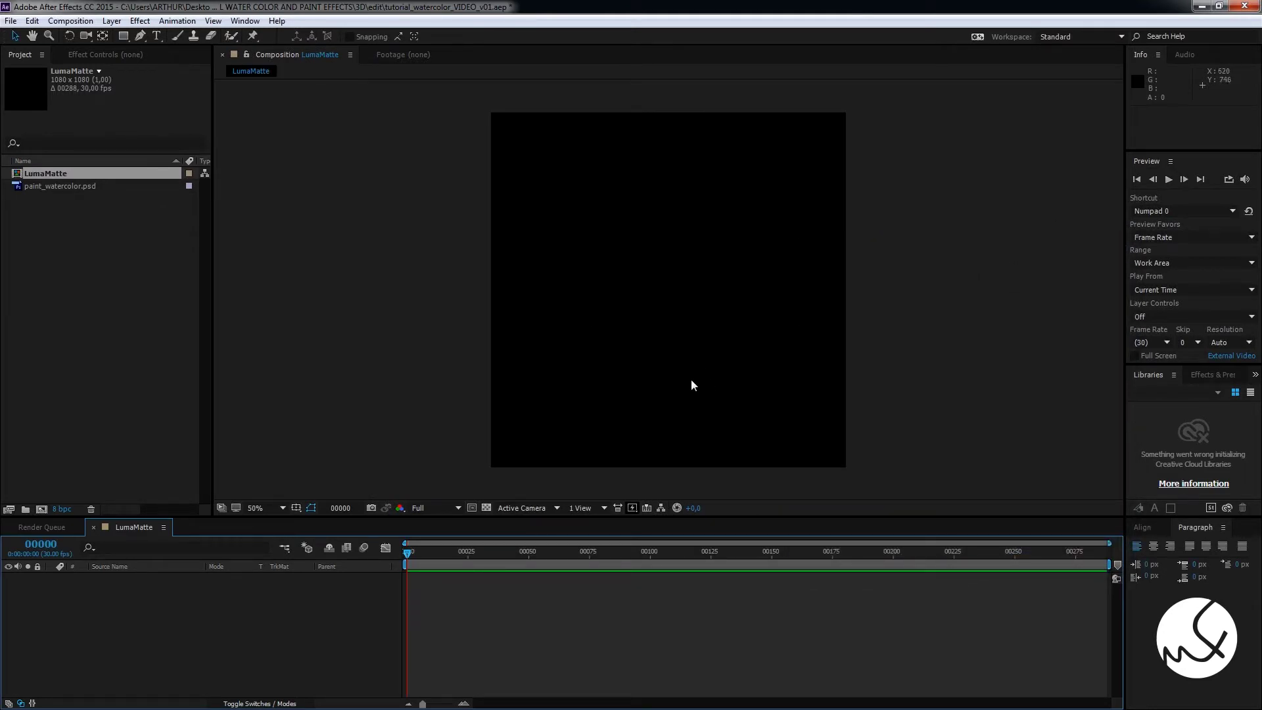
# Preview the watercolor image footage, then return to the LumaMatte comp
pyautogui.doubleClick(88, 187)
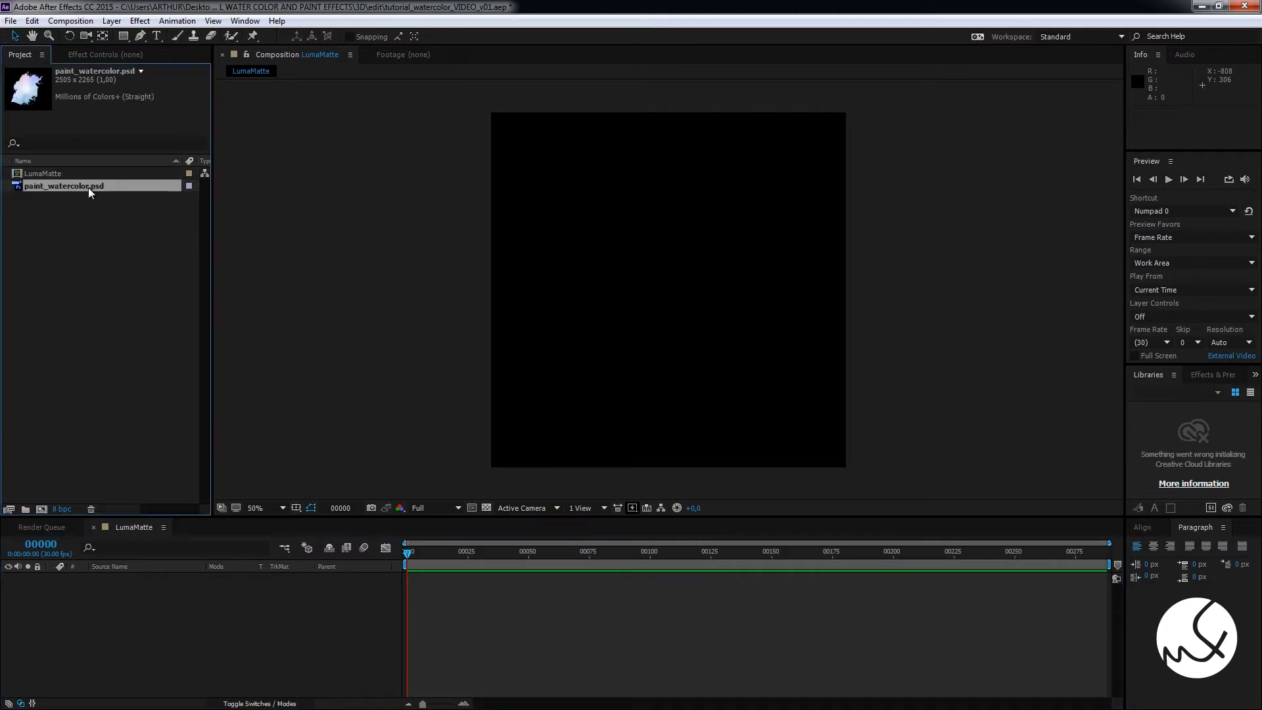
pyautogui.scroll(-2, 652, 317)
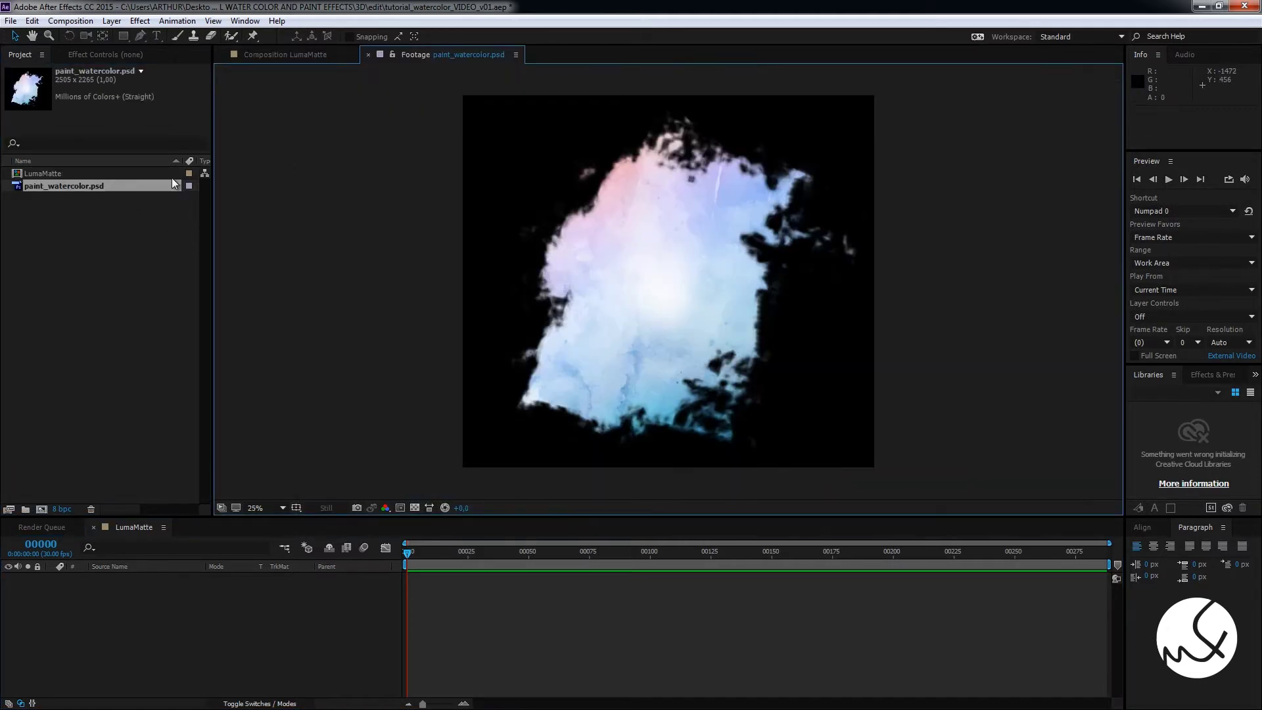
pyautogui.doubleClick(80, 172)
# Add a comp-size black solid layer to LumaMatte
pyautogui.rightClick(225, 612)
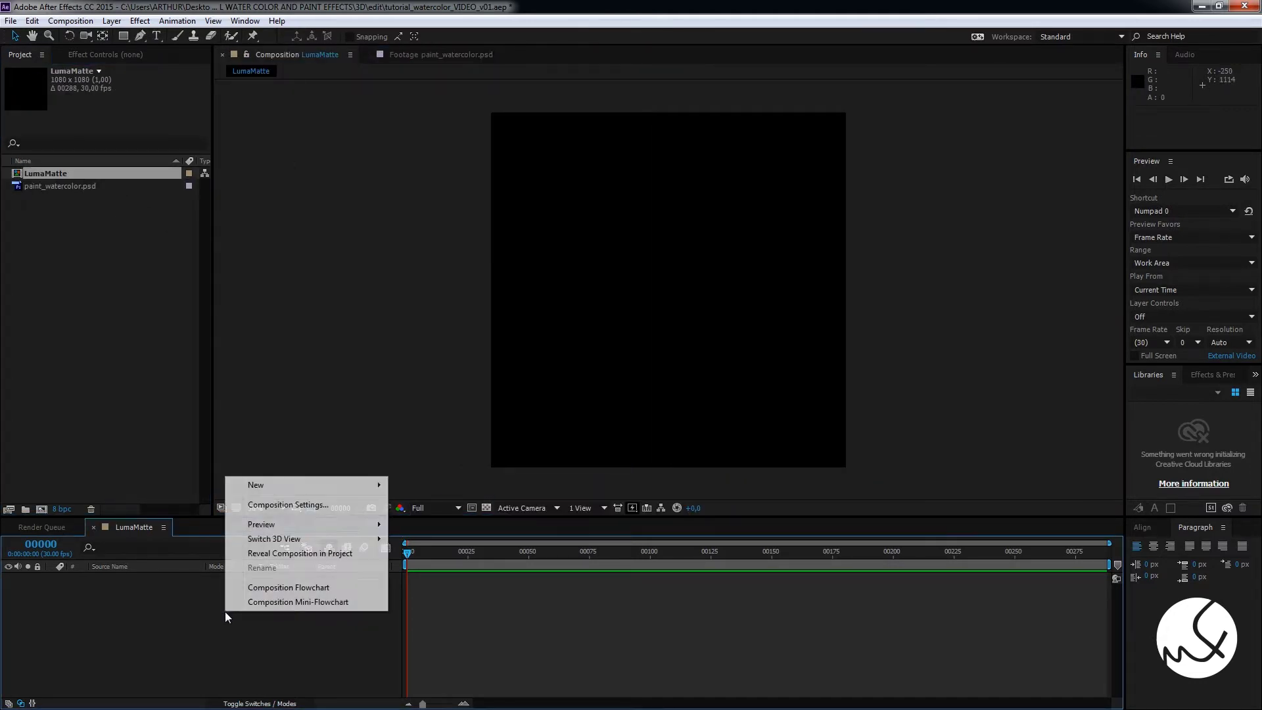
pyautogui.moveTo(270, 487)
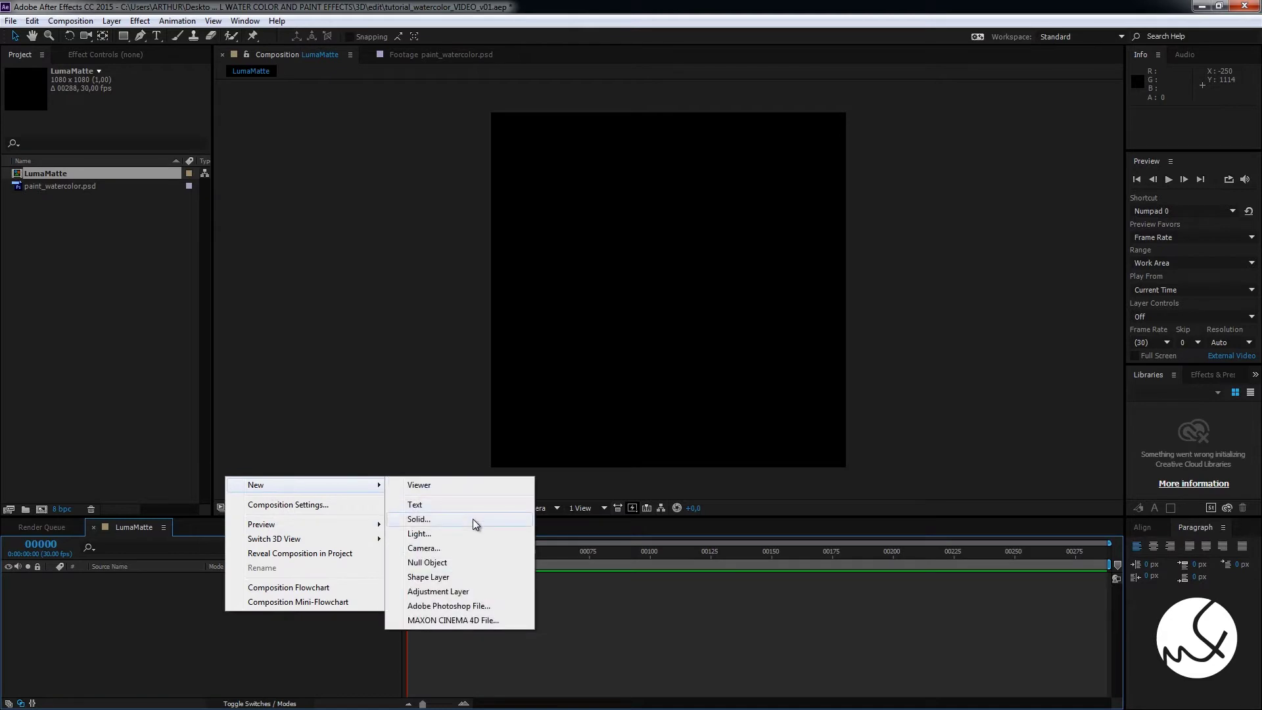
pyautogui.click(472, 519)
pyautogui.click(272, 387)
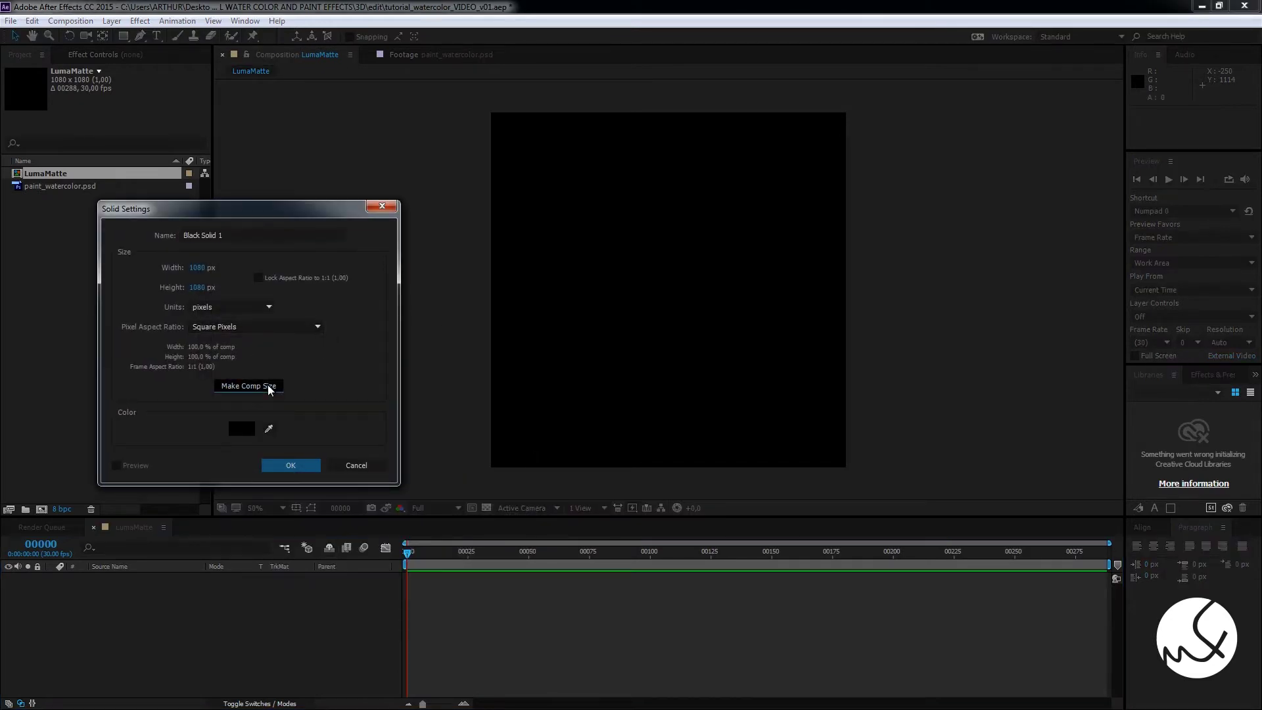
pyautogui.click(306, 470)
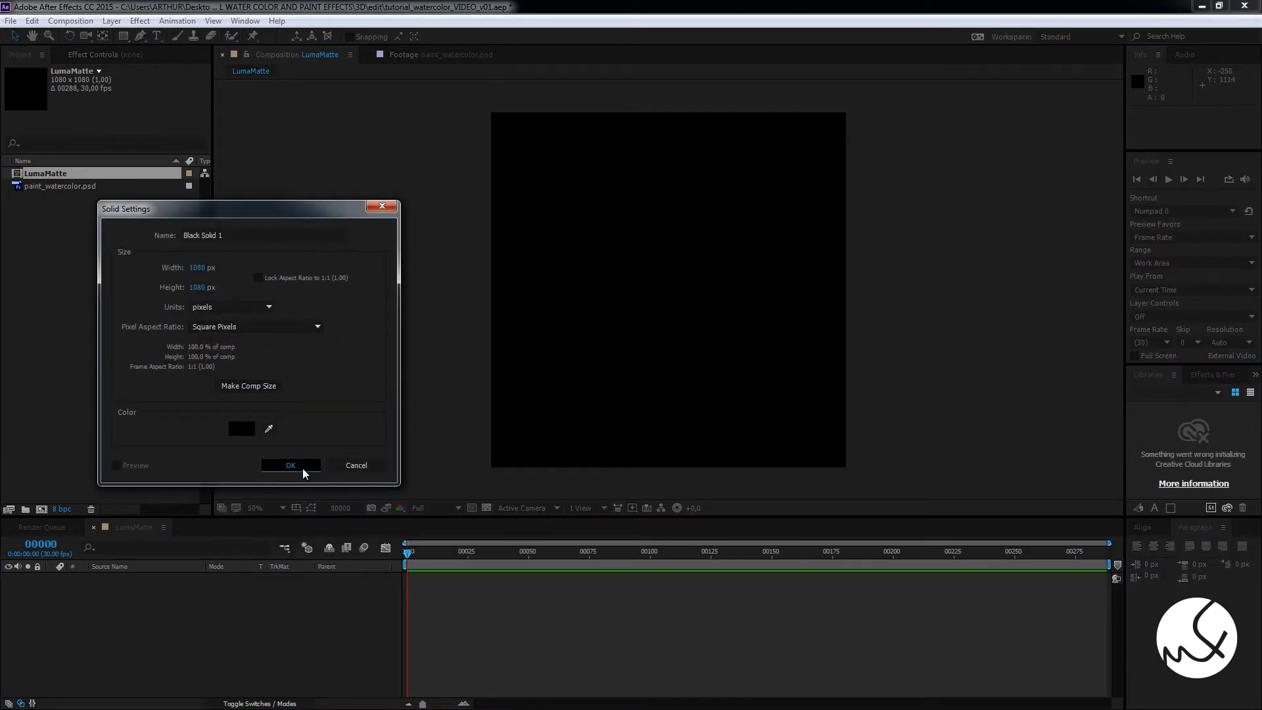
# Apply a Generate > Circle effect to the black solid
pyautogui.click(147, 55)
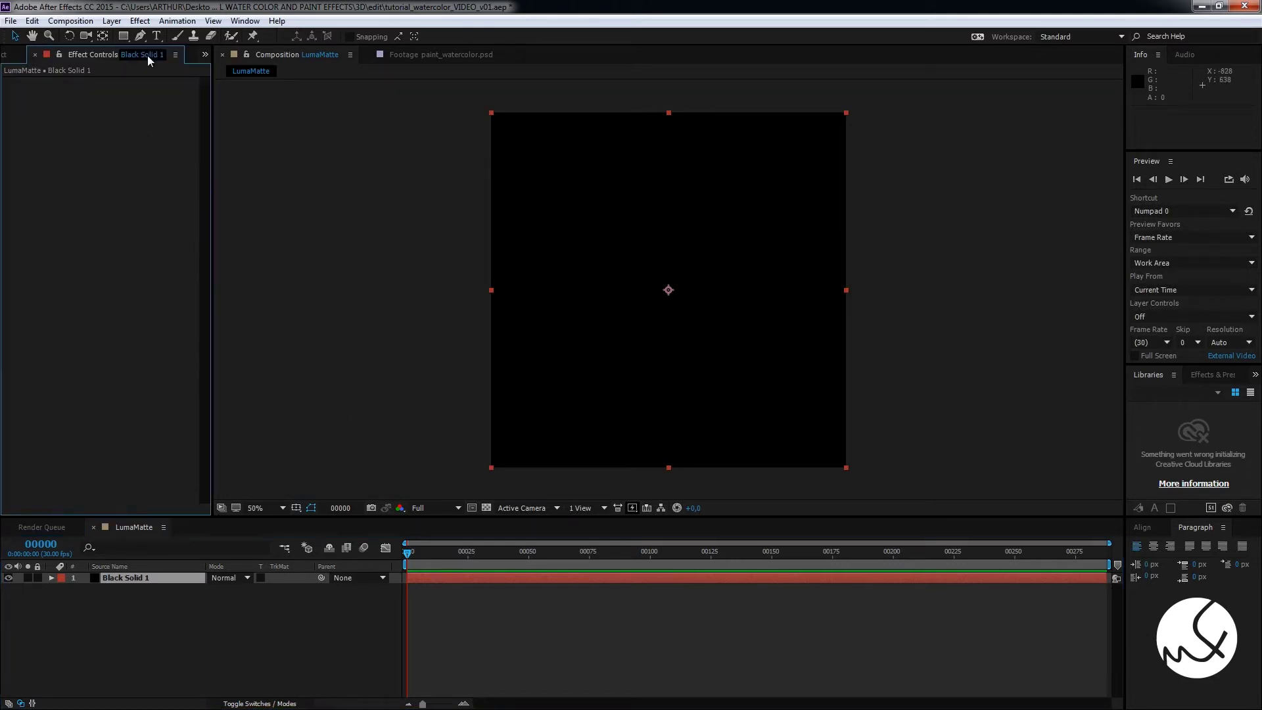
pyautogui.rightClick(79, 165)
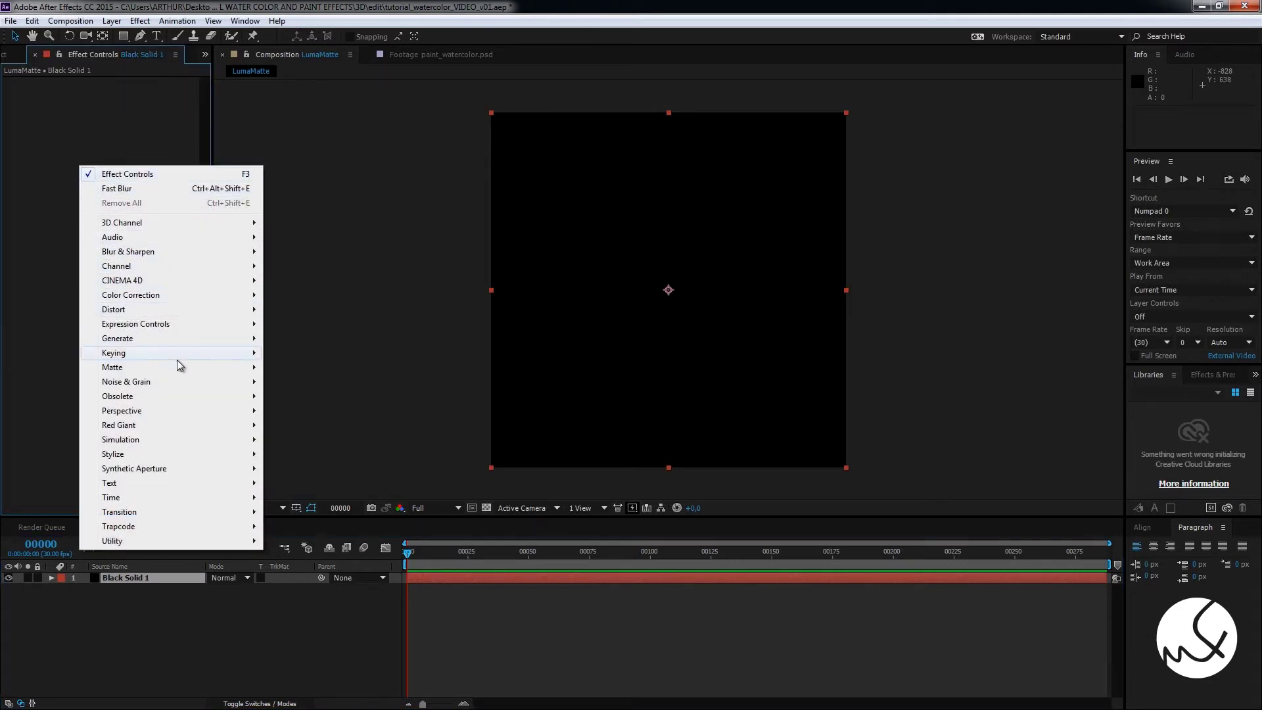
pyautogui.moveTo(172, 337)
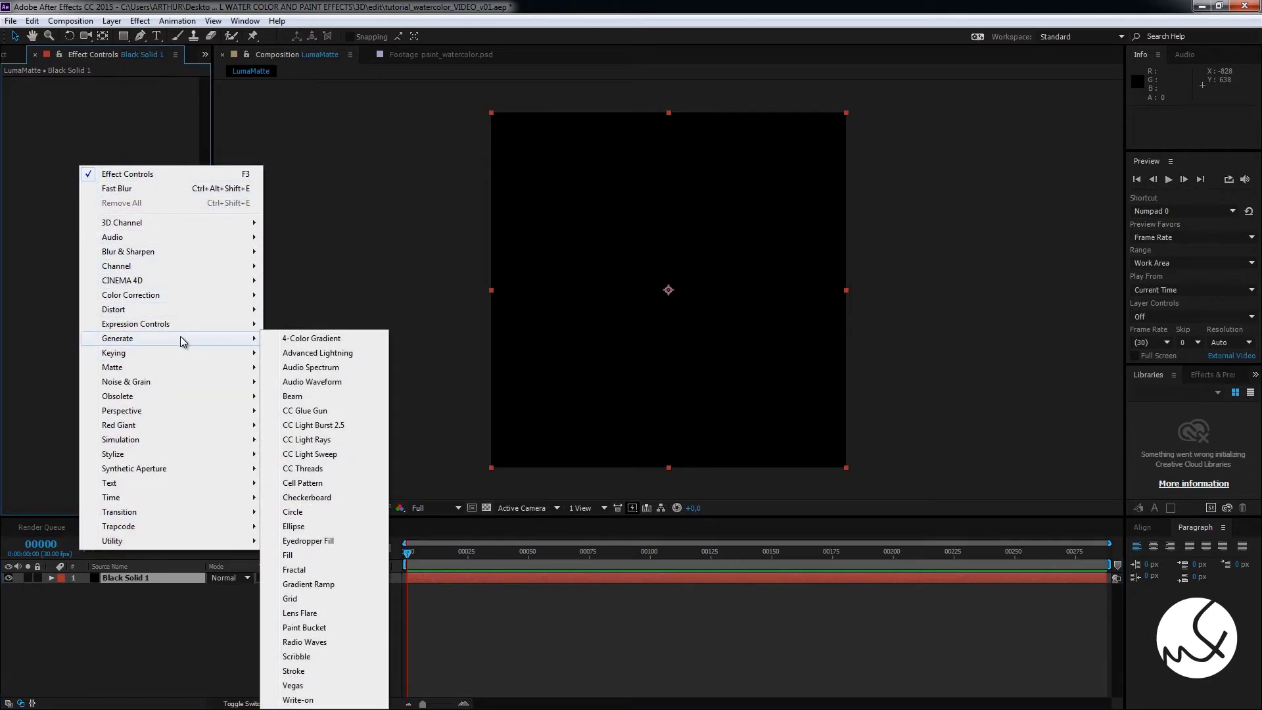
pyautogui.click(334, 511)
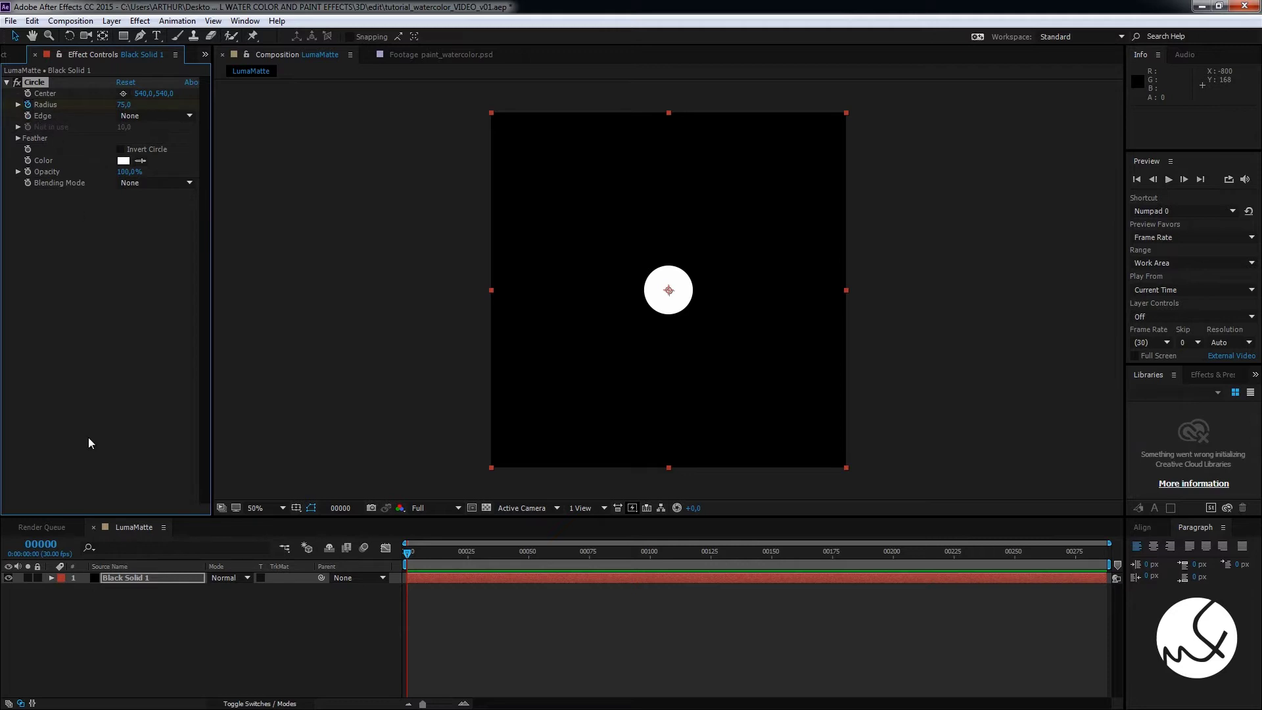
# Keyframe the circle Radius at 893 on frame 150 and 0 on frame 0
pyautogui.press('u')
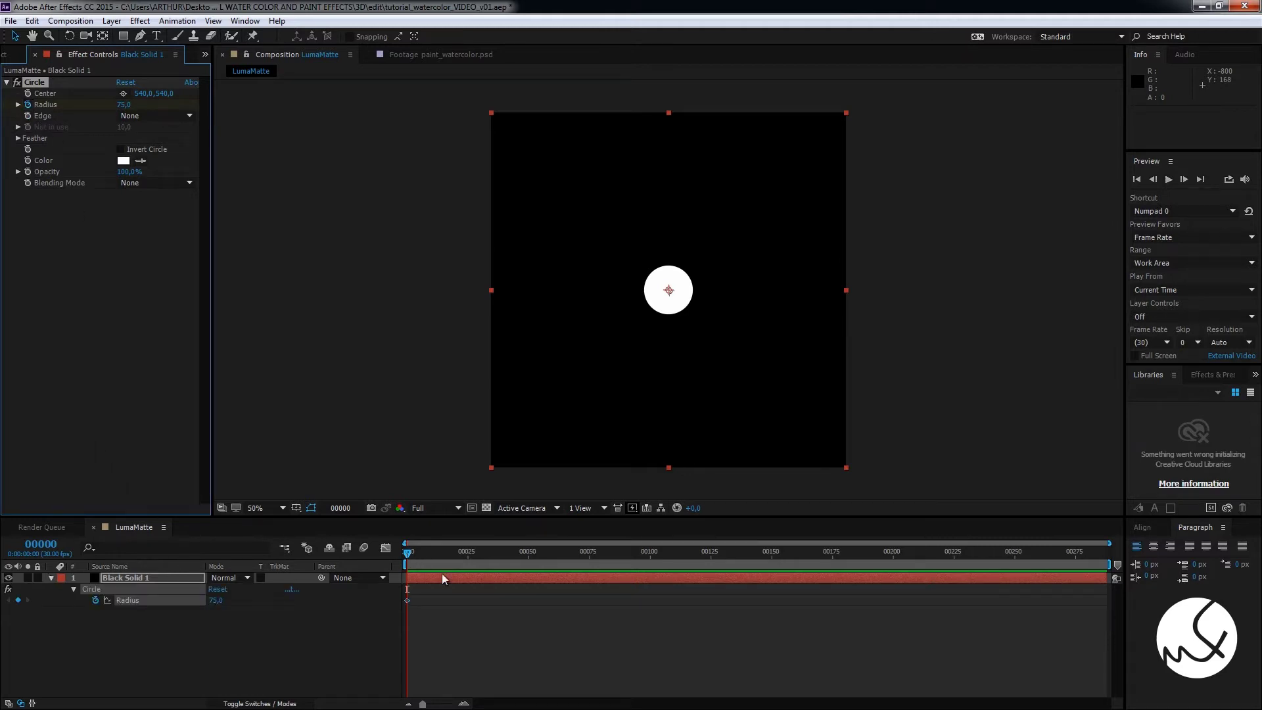
pyautogui.moveTo(530, 564); pyautogui.dragTo(773, 573)
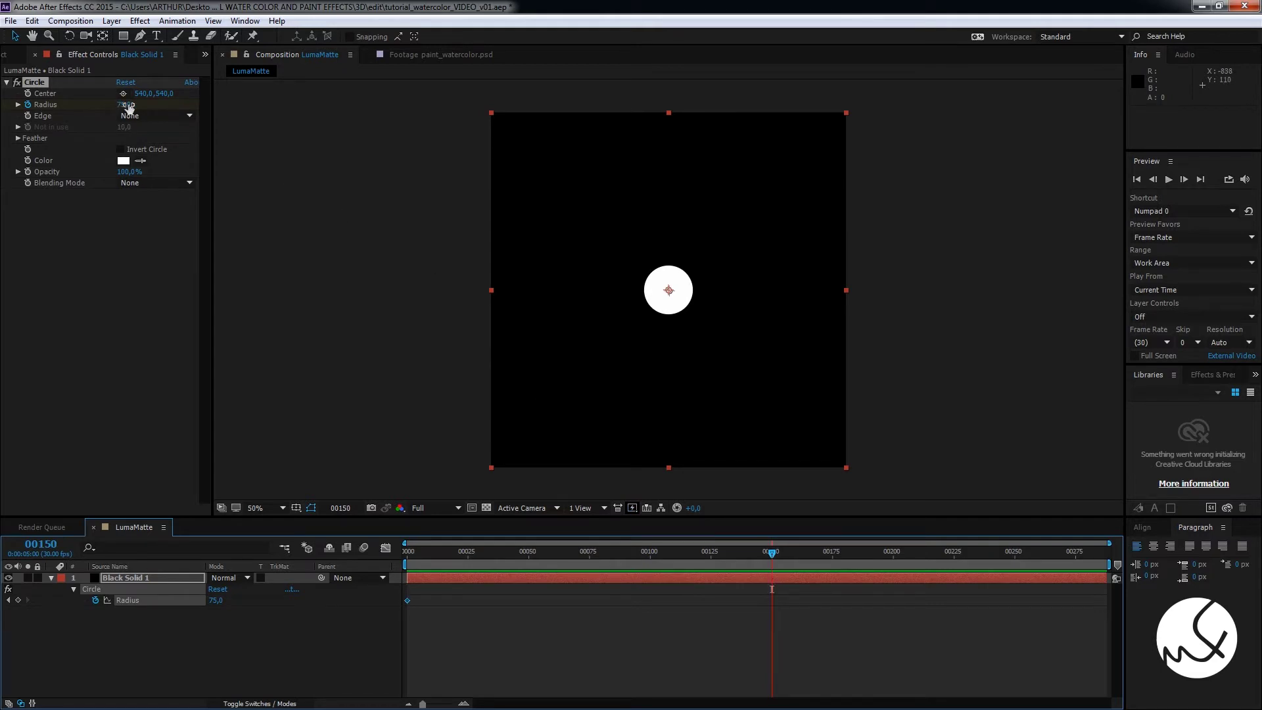
pyautogui.moveTo(126, 104)
pyautogui.mouseDown()
pyautogui.moveTo(623, 189)
pyautogui.moveTo(762, 197)
pyautogui.mouseUp()
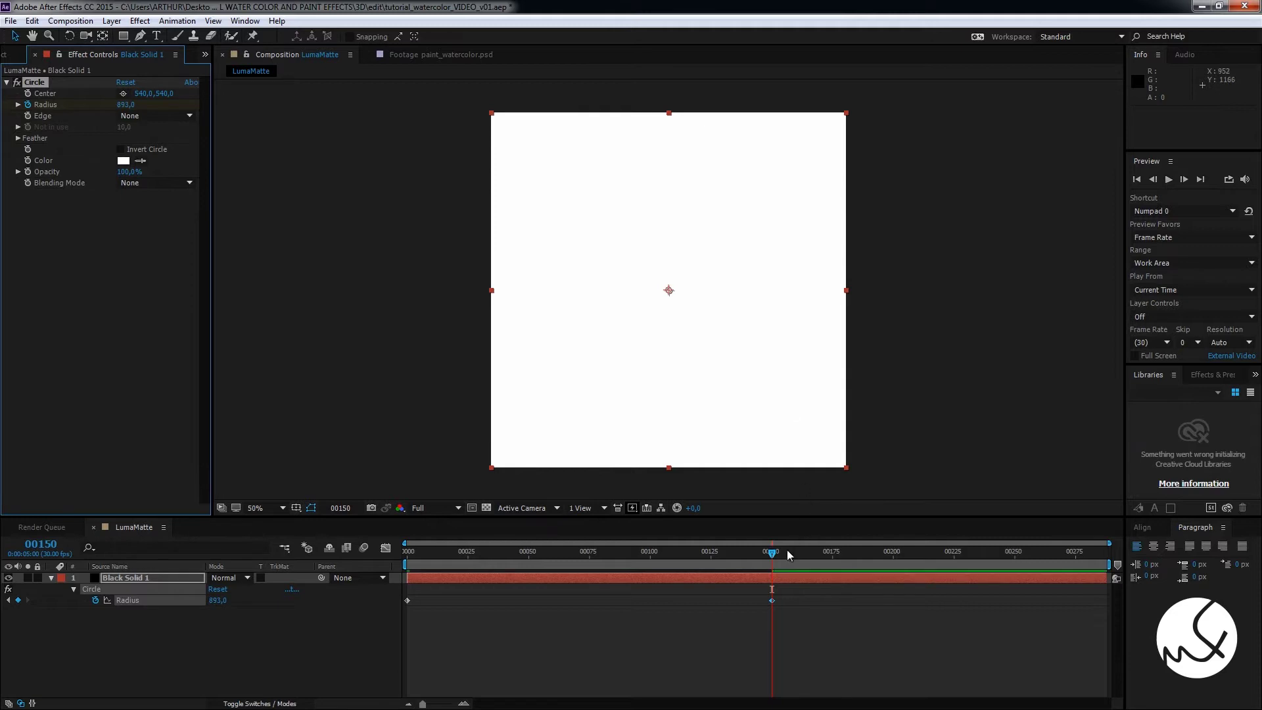
pyautogui.moveTo(772, 552); pyautogui.dragTo(315, 563)
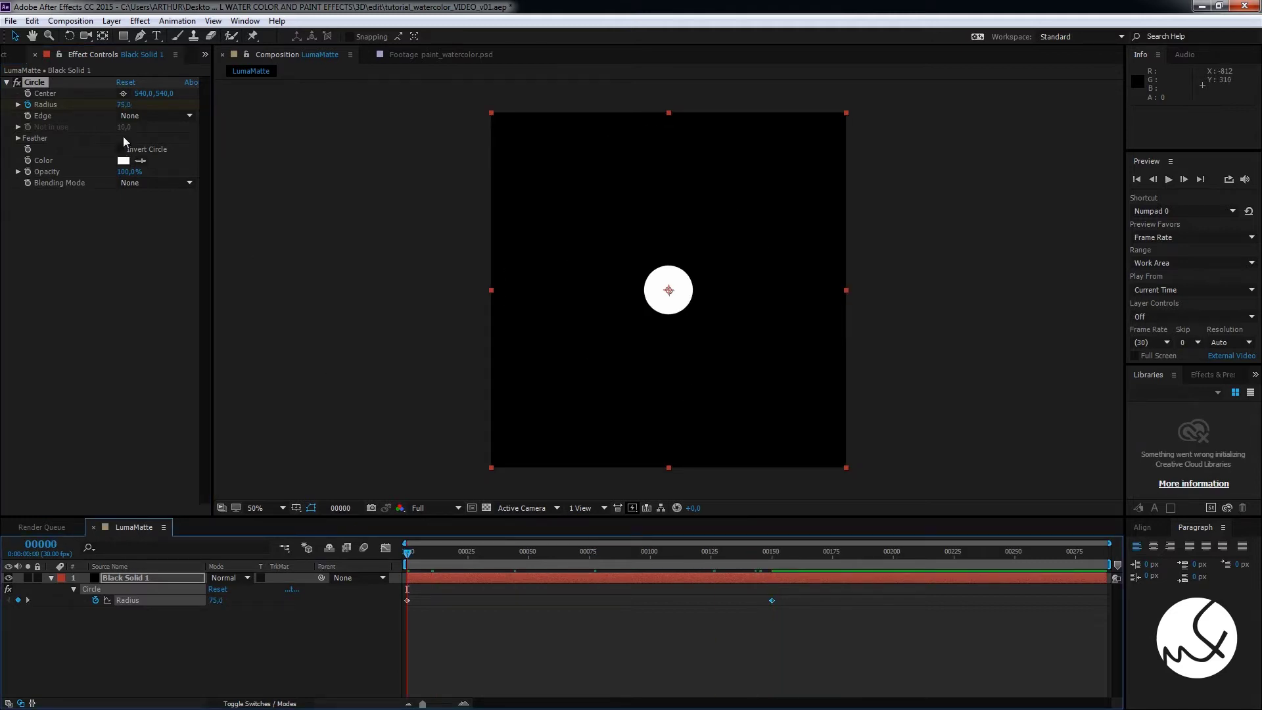
pyautogui.moveTo(133, 107); pyautogui.dragTo(109, 112)
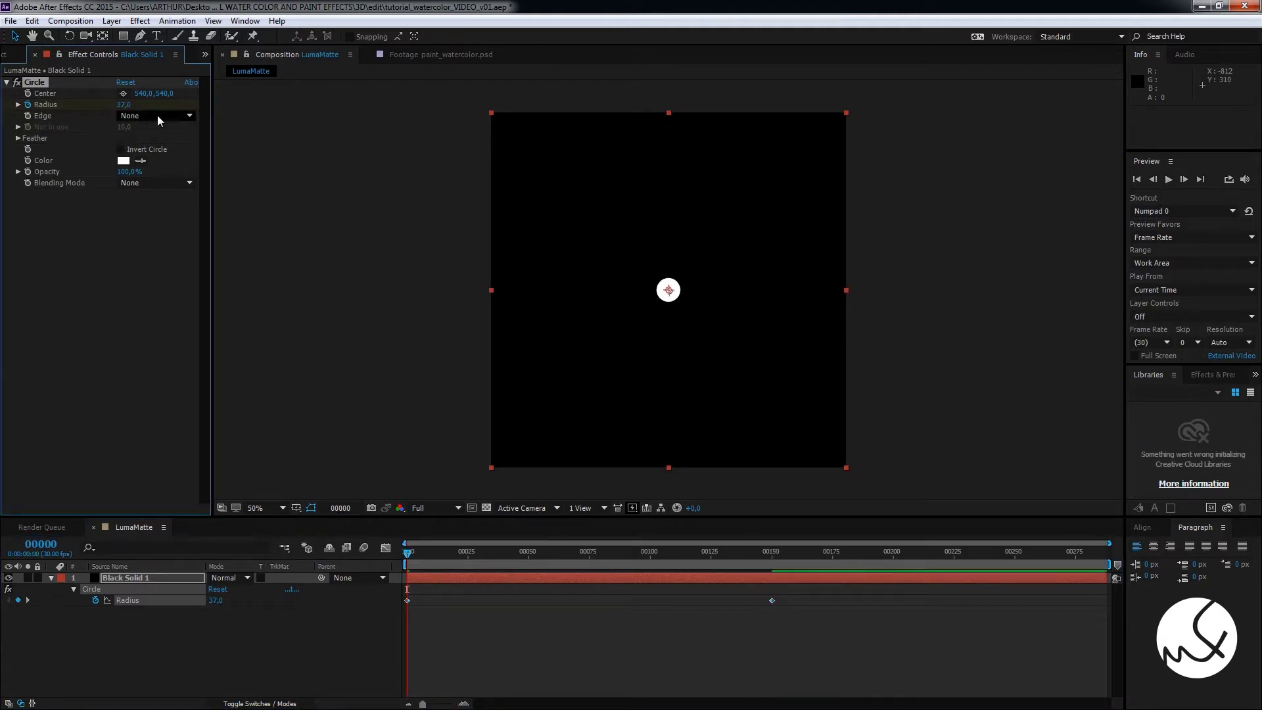
pyautogui.click(129, 104)
pyautogui.write('0')
pyautogui.press('Return')
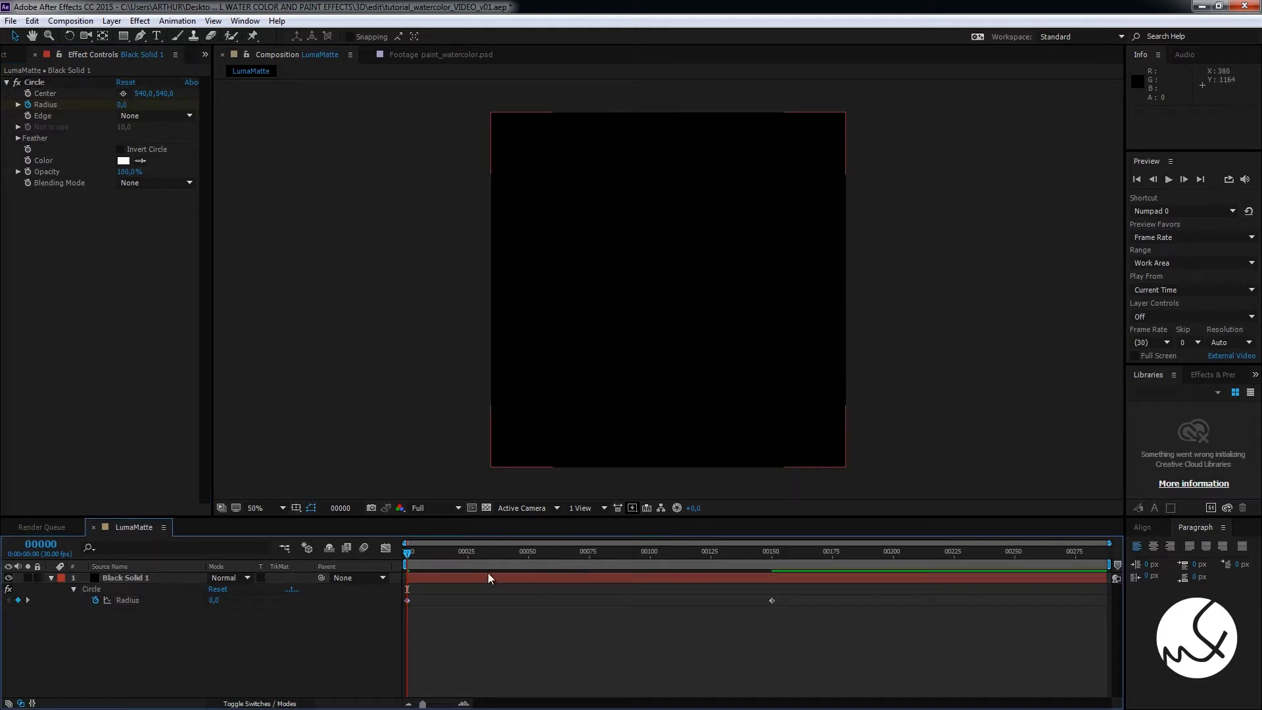
# Apply Easy Ease In to the frame-150 Radius keyframe and check the growth
pyautogui.moveTo(441, 548); pyautogui.dragTo(769, 543)
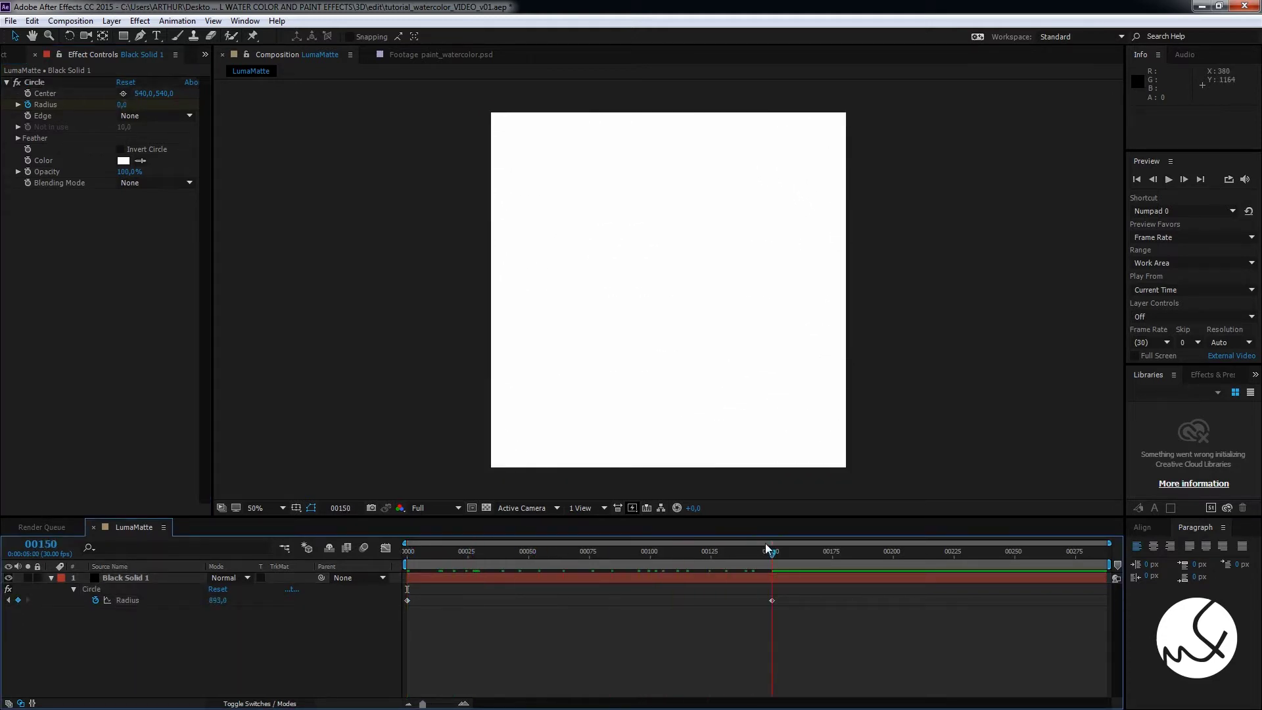
pyautogui.click(771, 600)
pyautogui.rightClick(771, 601)
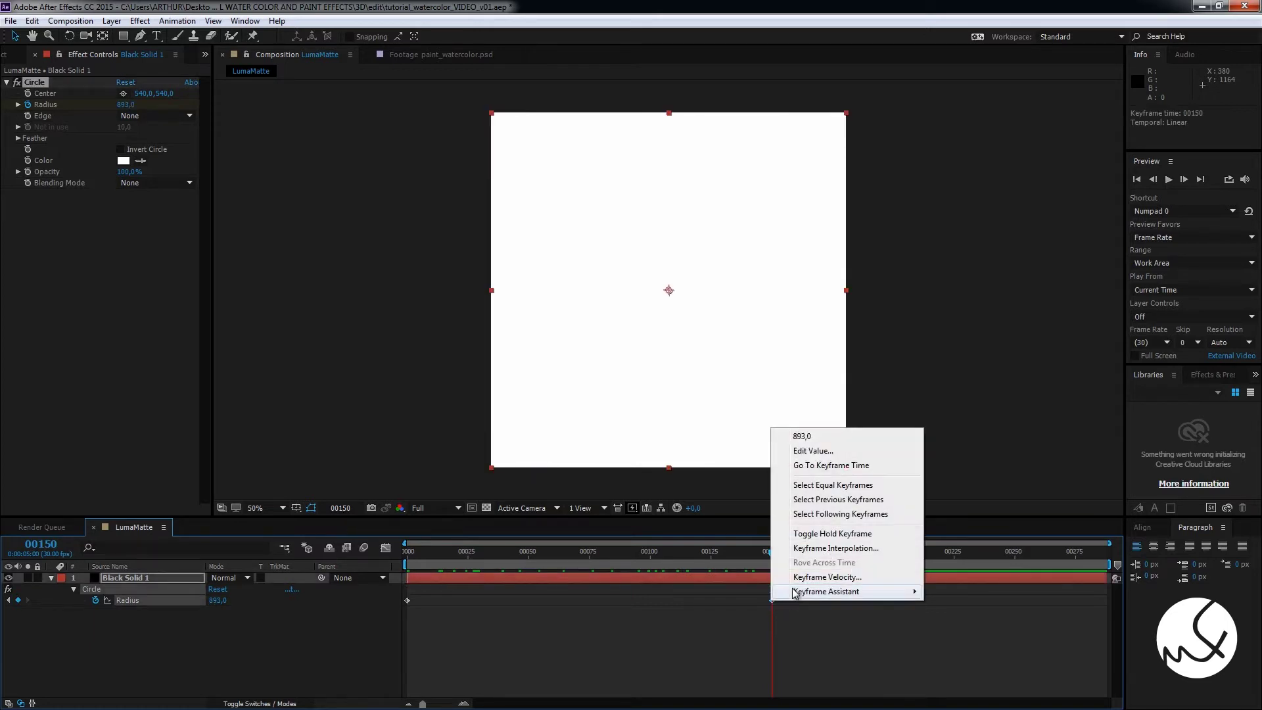
pyautogui.moveTo(809, 593)
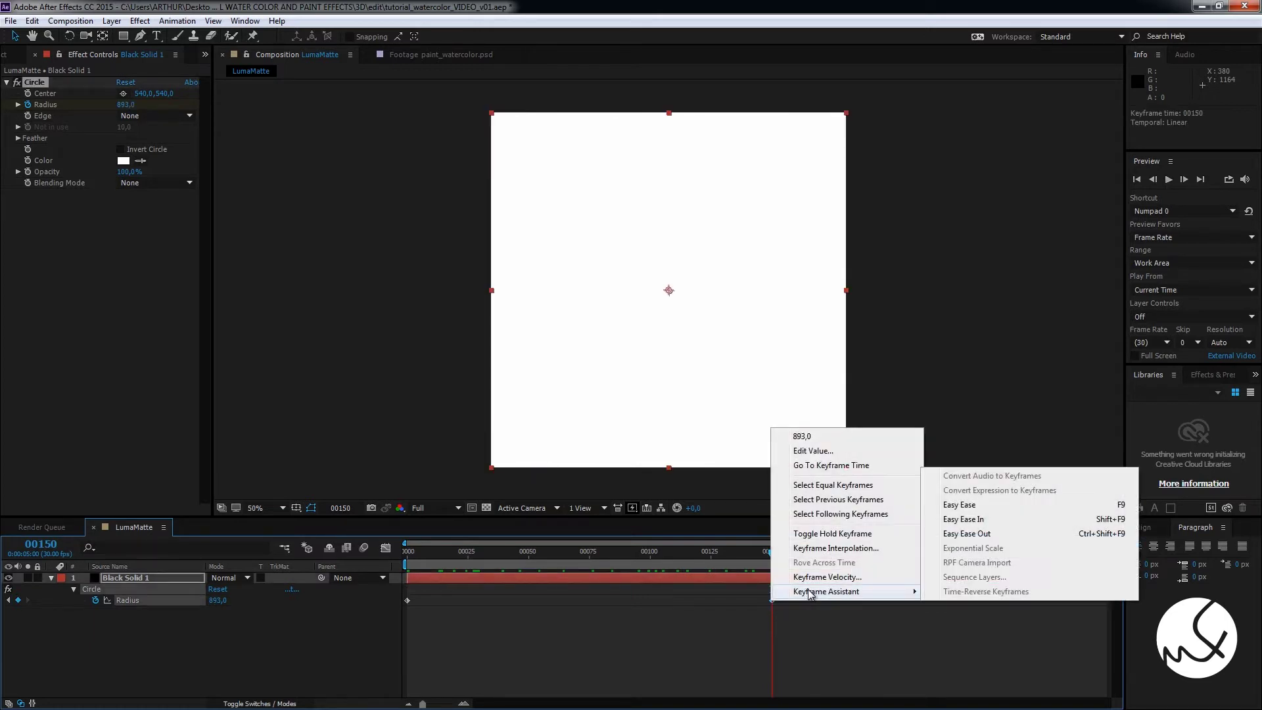
pyautogui.click(1003, 524)
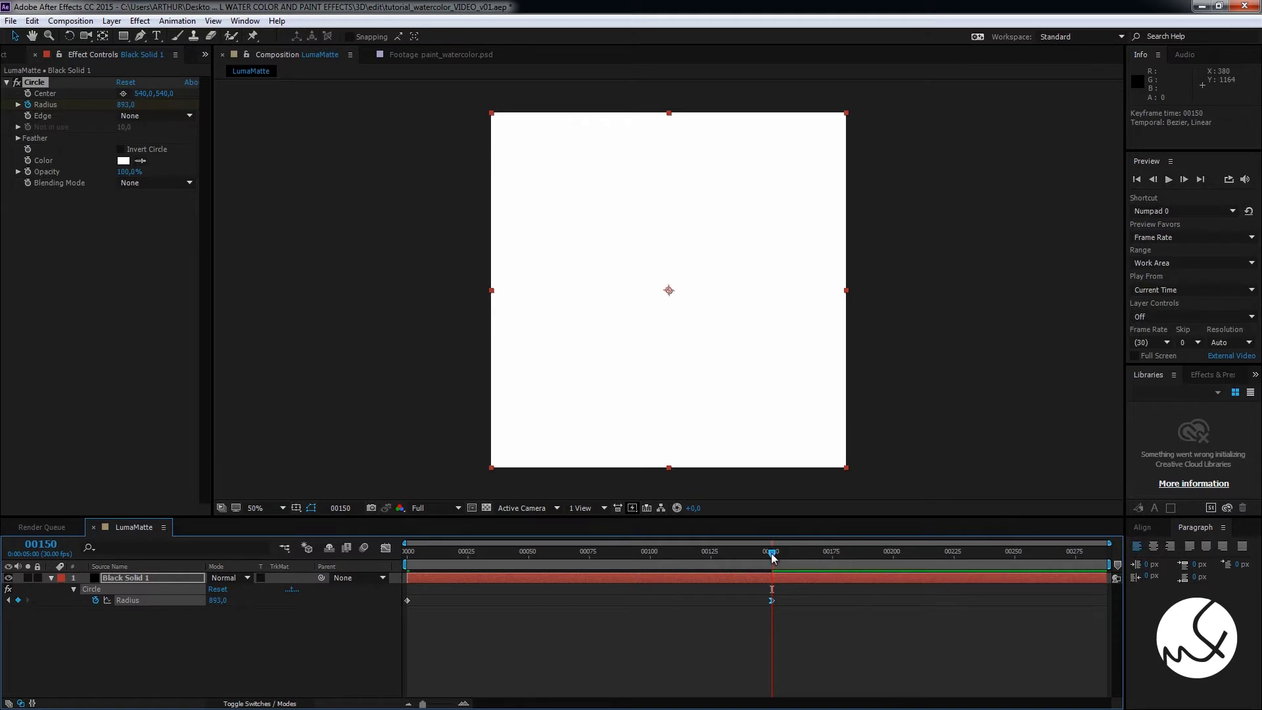
pyautogui.moveTo(772, 554)
pyautogui.mouseDown()
pyautogui.moveTo(658, 564)
pyautogui.moveTo(765, 559)
pyautogui.moveTo(449, 552)
pyautogui.mouseUp()
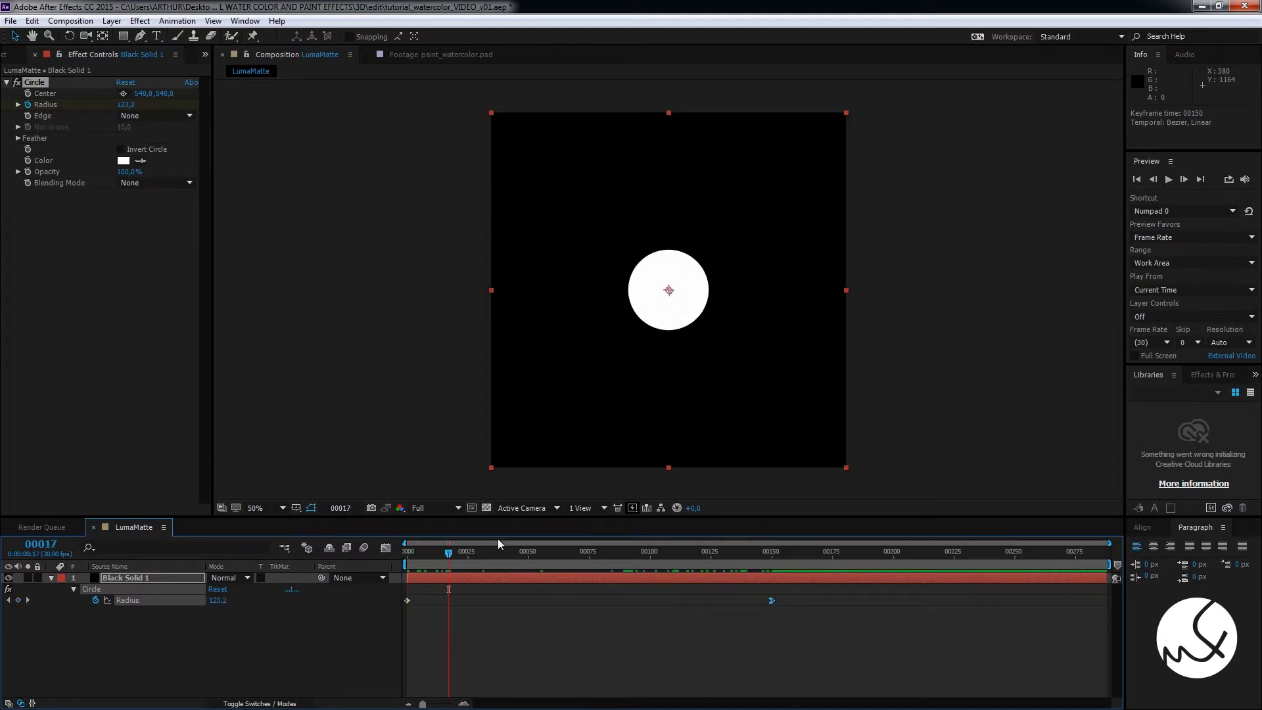
# Add a Turbulent Displace effect to distort the circle
pyautogui.click(68, 253)
pyautogui.rightClick(70, 262)
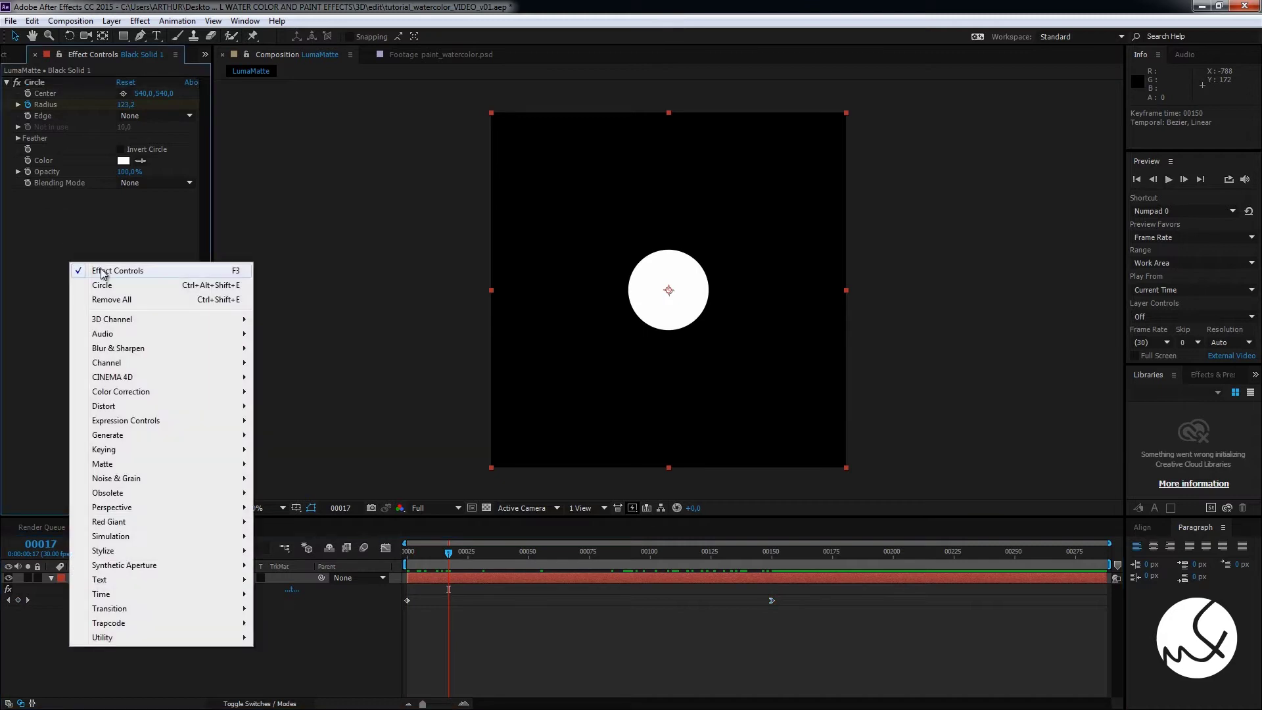
pyautogui.moveTo(185, 405)
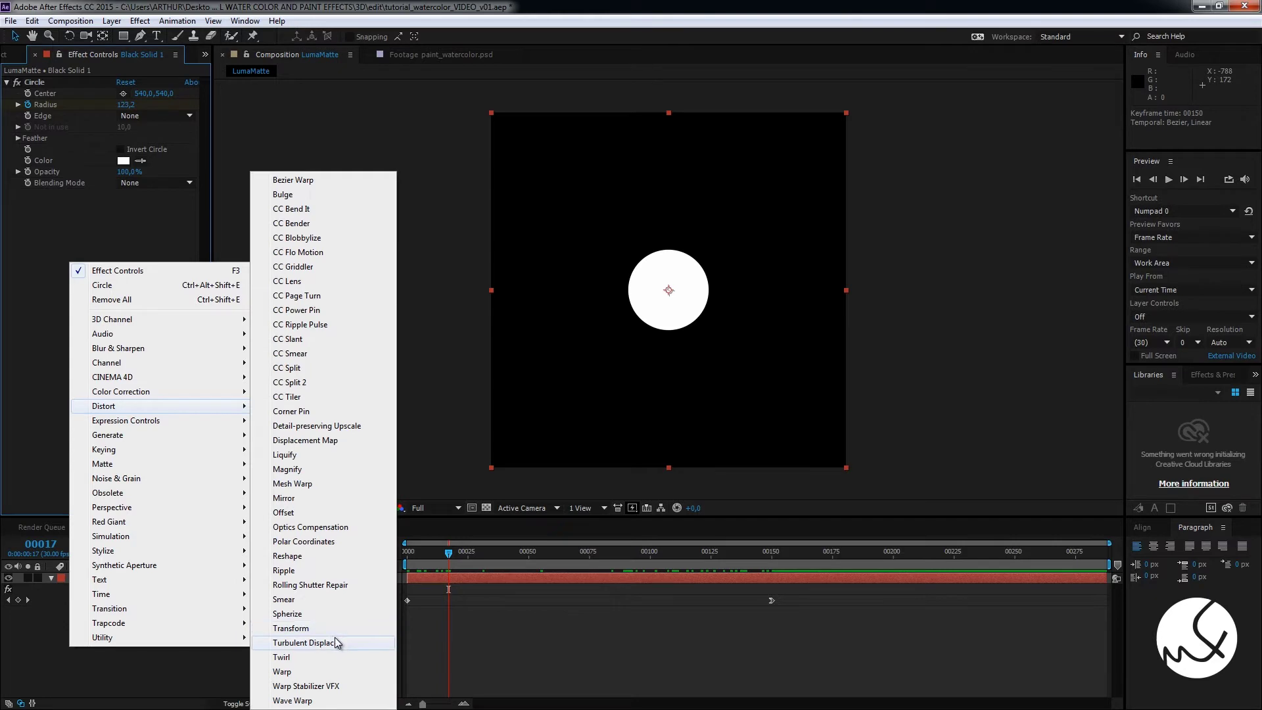
pyautogui.click(336, 643)
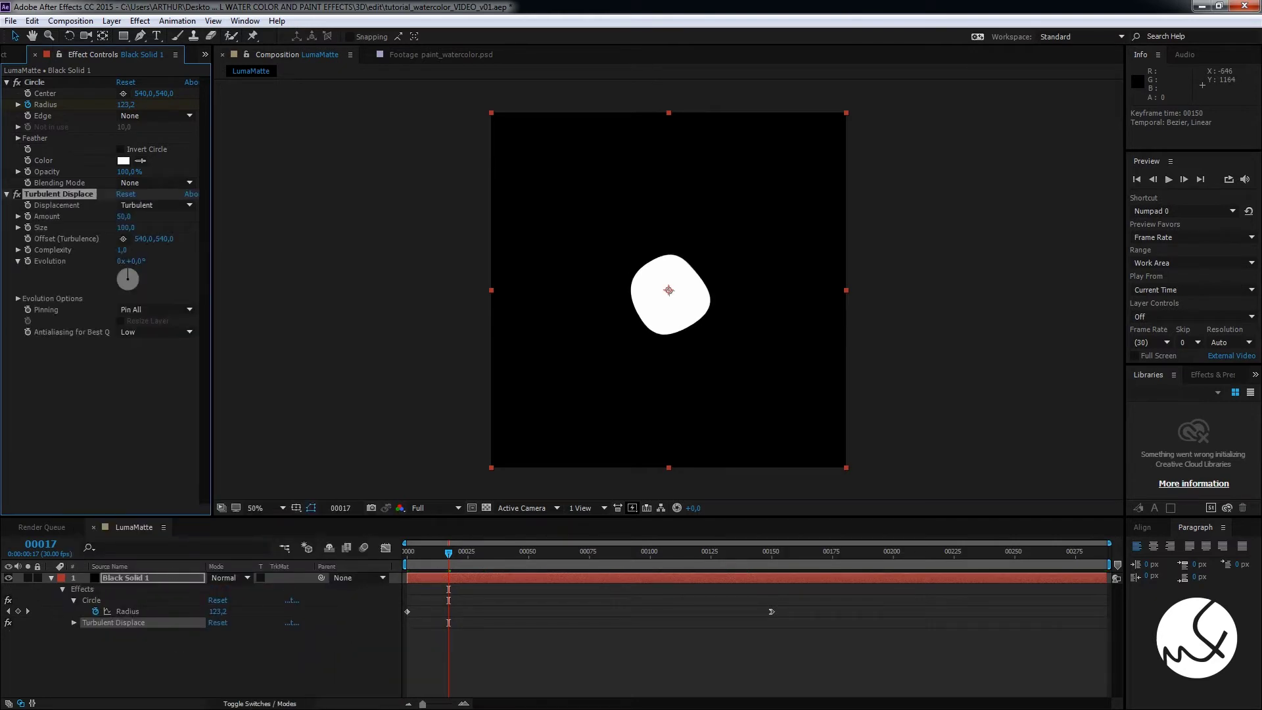
# Set Turbulent Displace Amount to 1000 and Size to 10, then preview the splat
pyautogui.click(124, 217)
pyautogui.press('Return')
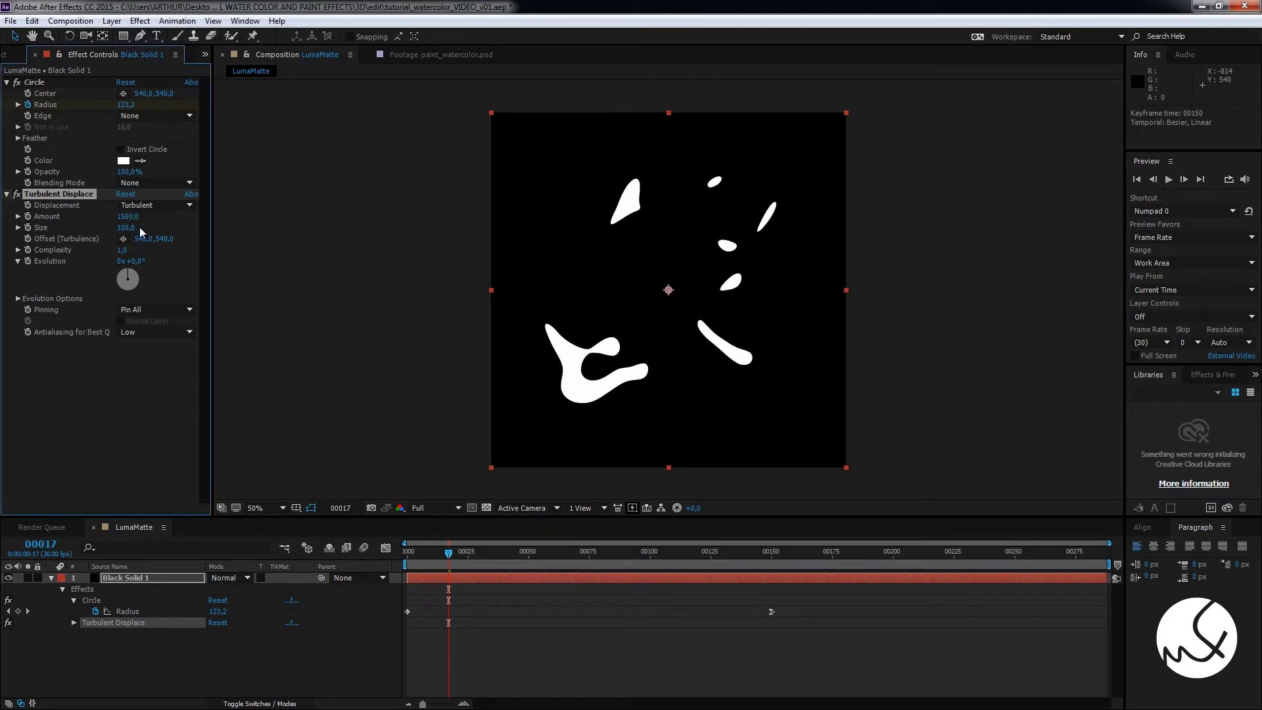
pyautogui.click(137, 227)
pyautogui.write('10')
pyautogui.press('Return')
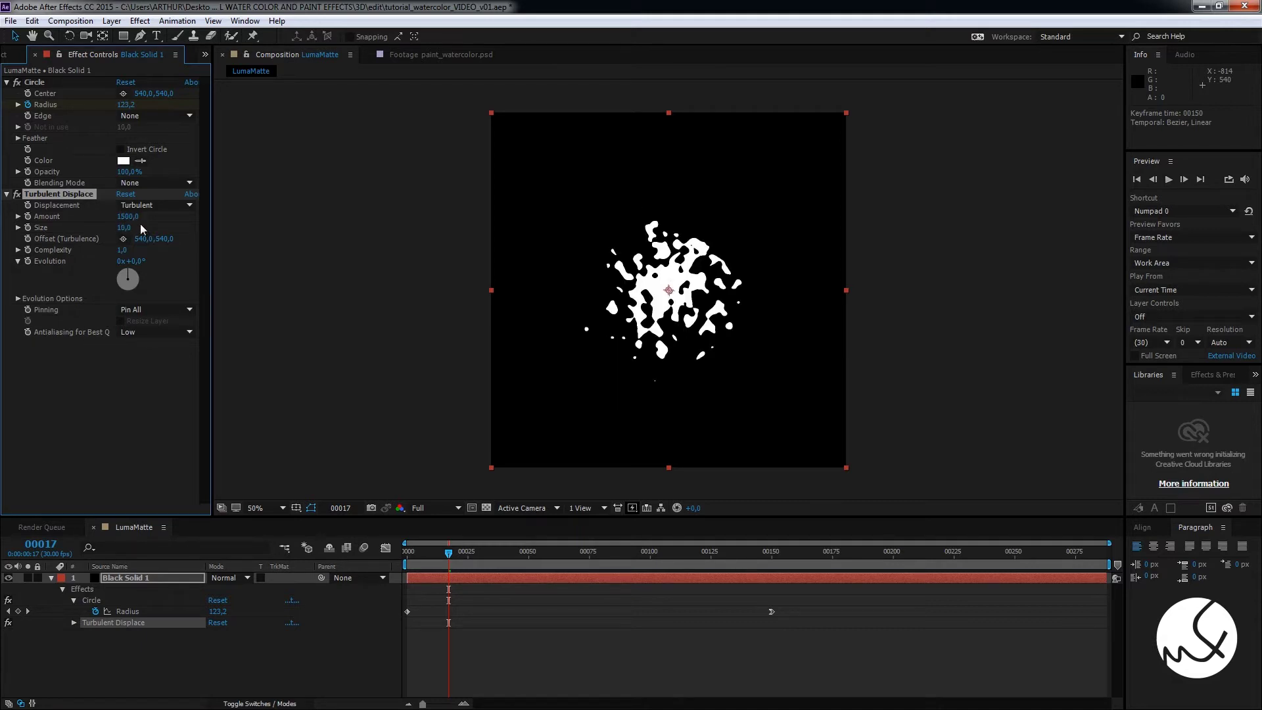
pyautogui.moveTo(456, 564); pyautogui.dragTo(408, 560)
pyautogui.press('space')
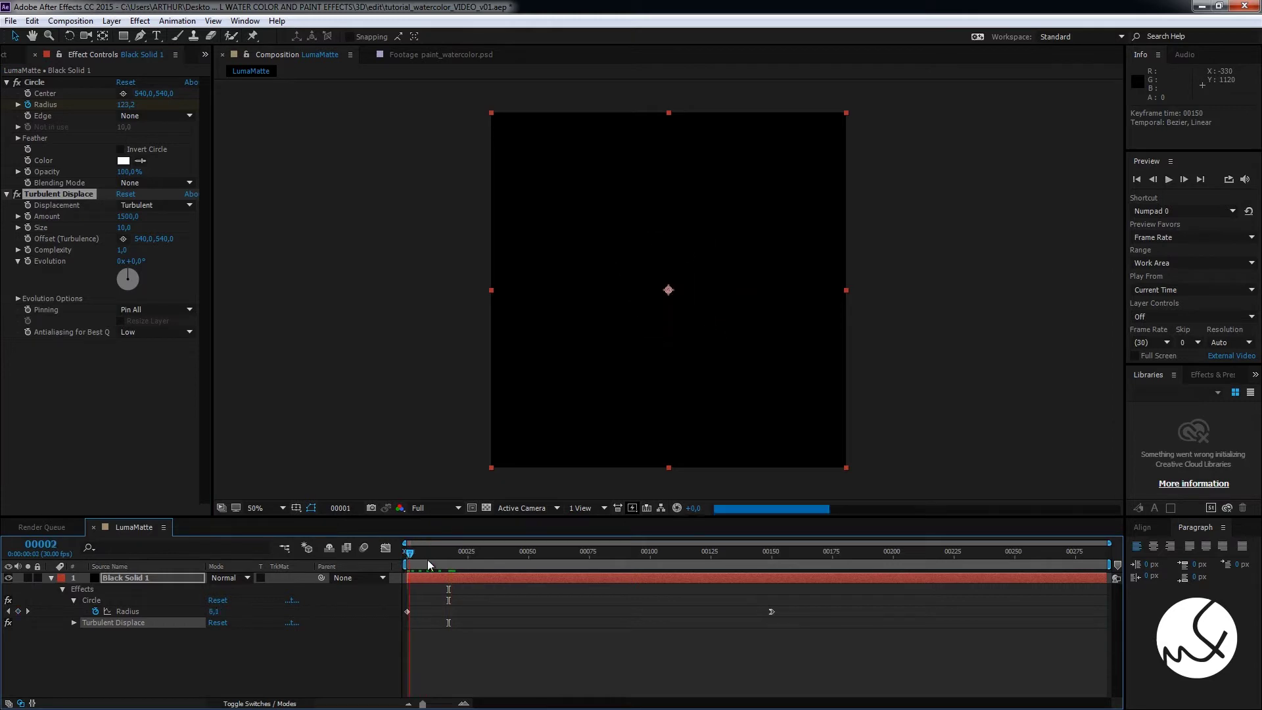
pyautogui.press('space')
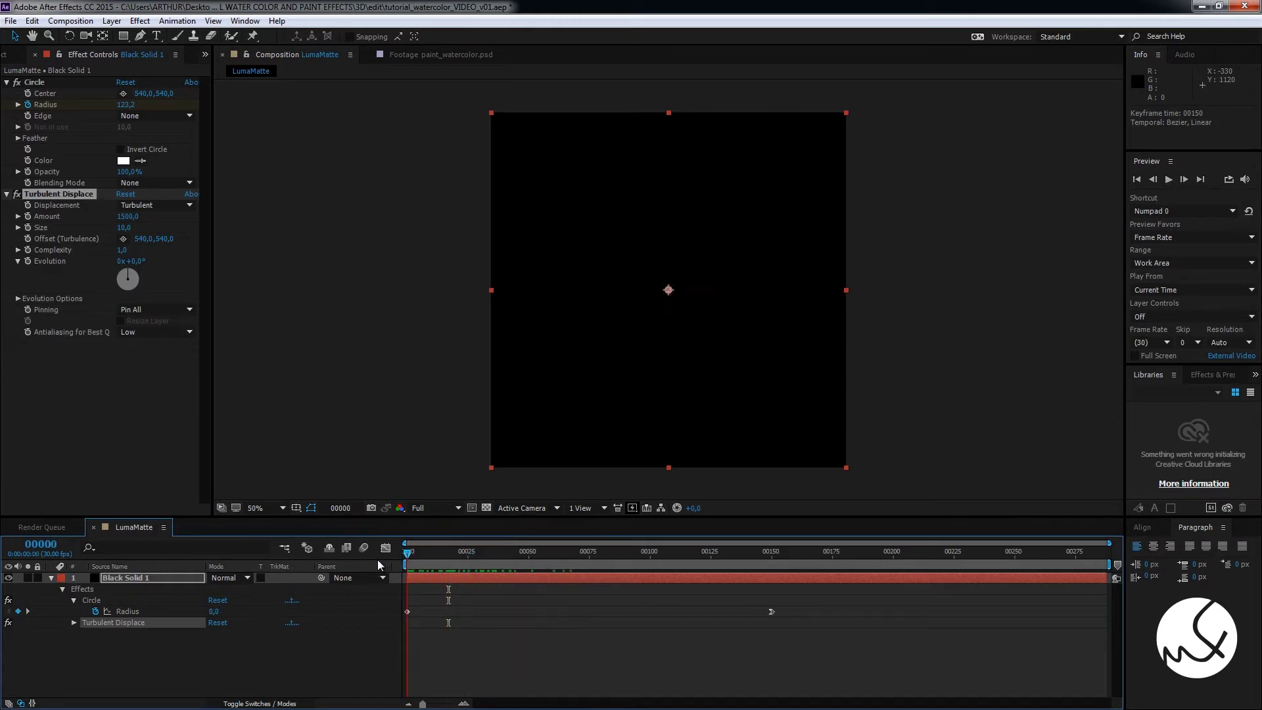
pyautogui.moveTo(407, 560); pyautogui.dragTo(531, 560)
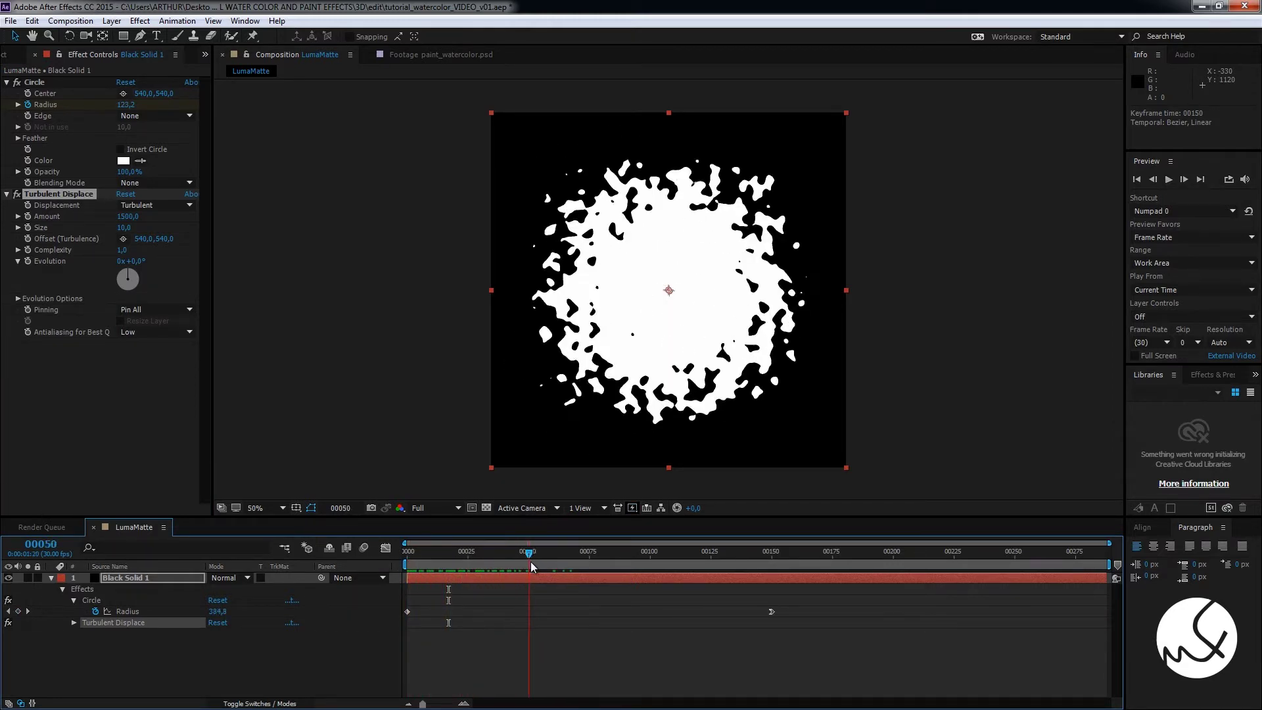
# Lower the displacement Size to 9 and preview the animation again
pyautogui.click(135, 226)
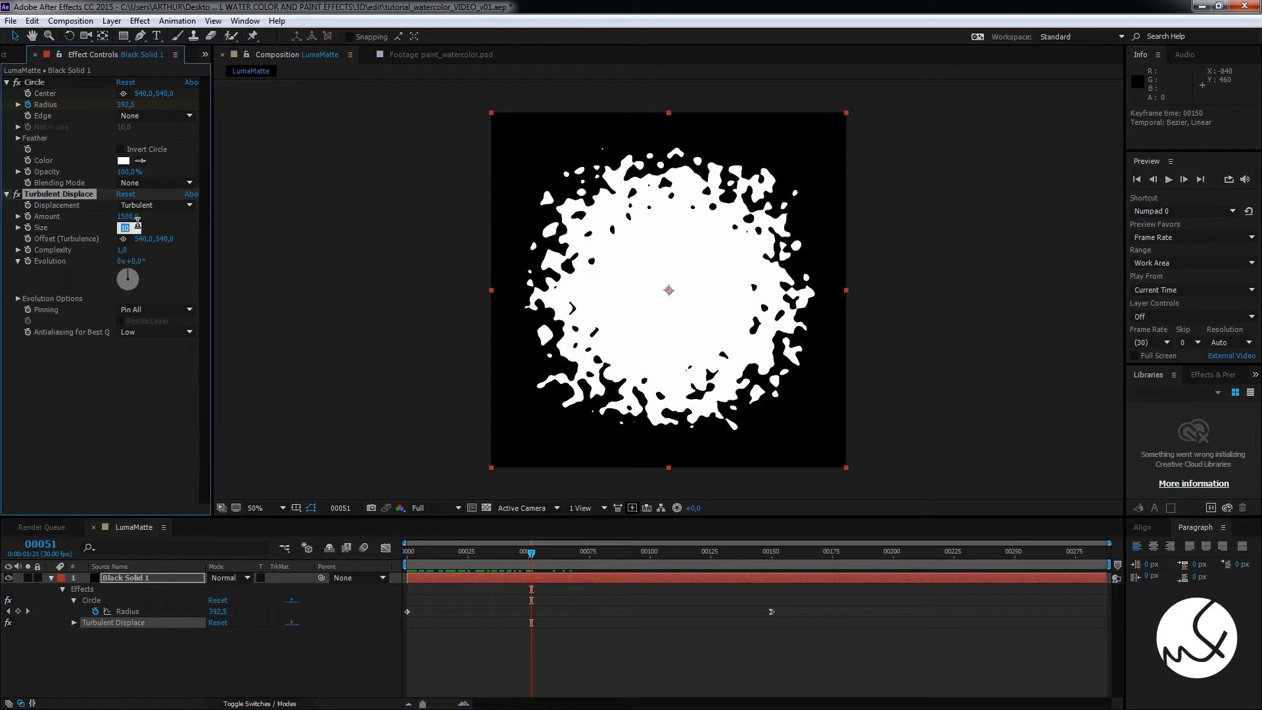
pyautogui.write('9')
pyautogui.press('Return')
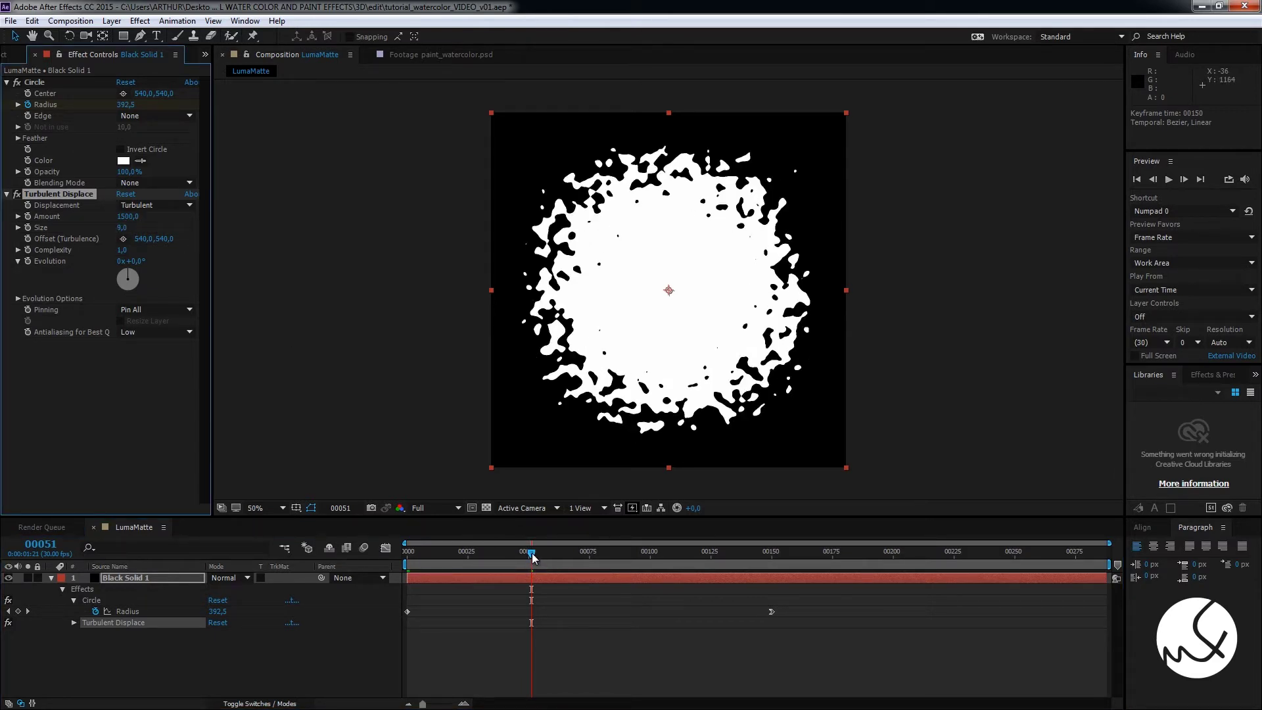
pyautogui.moveTo(538, 555)
pyautogui.mouseDown()
pyautogui.moveTo(464, 551)
pyautogui.moveTo(721, 554)
pyautogui.moveTo(403, 537)
pyautogui.mouseUp()
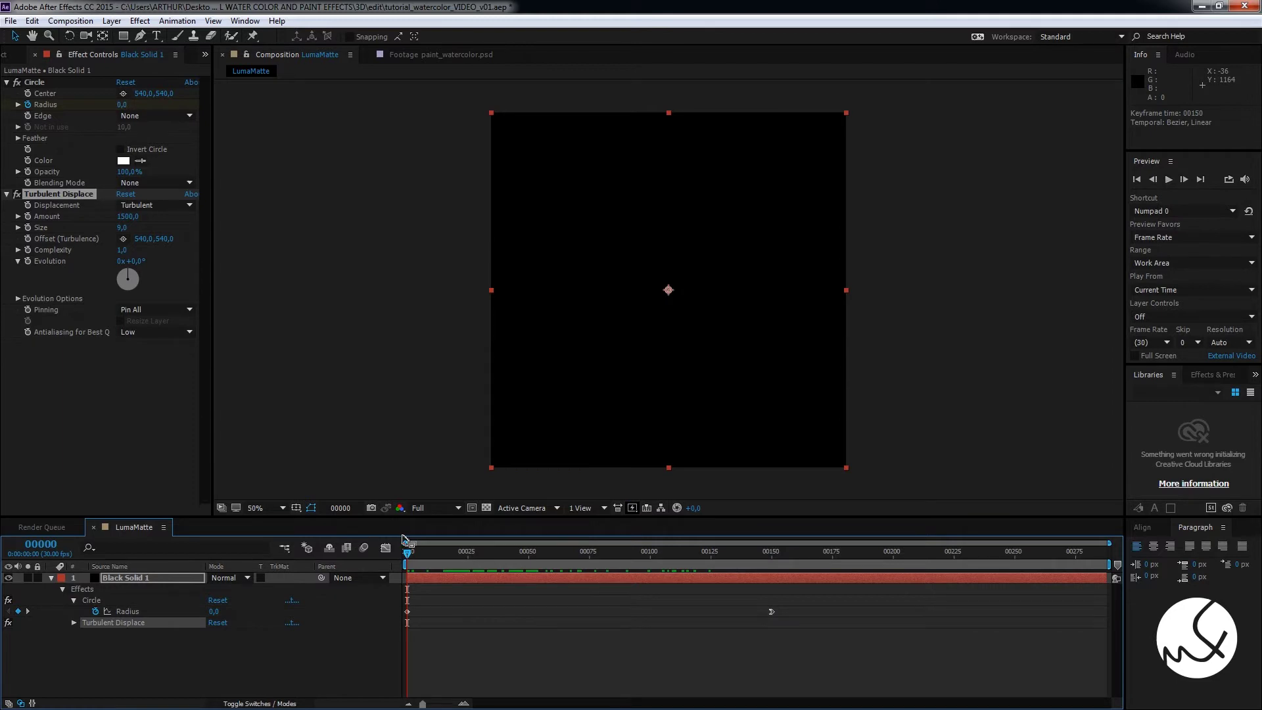
pyautogui.press('space')
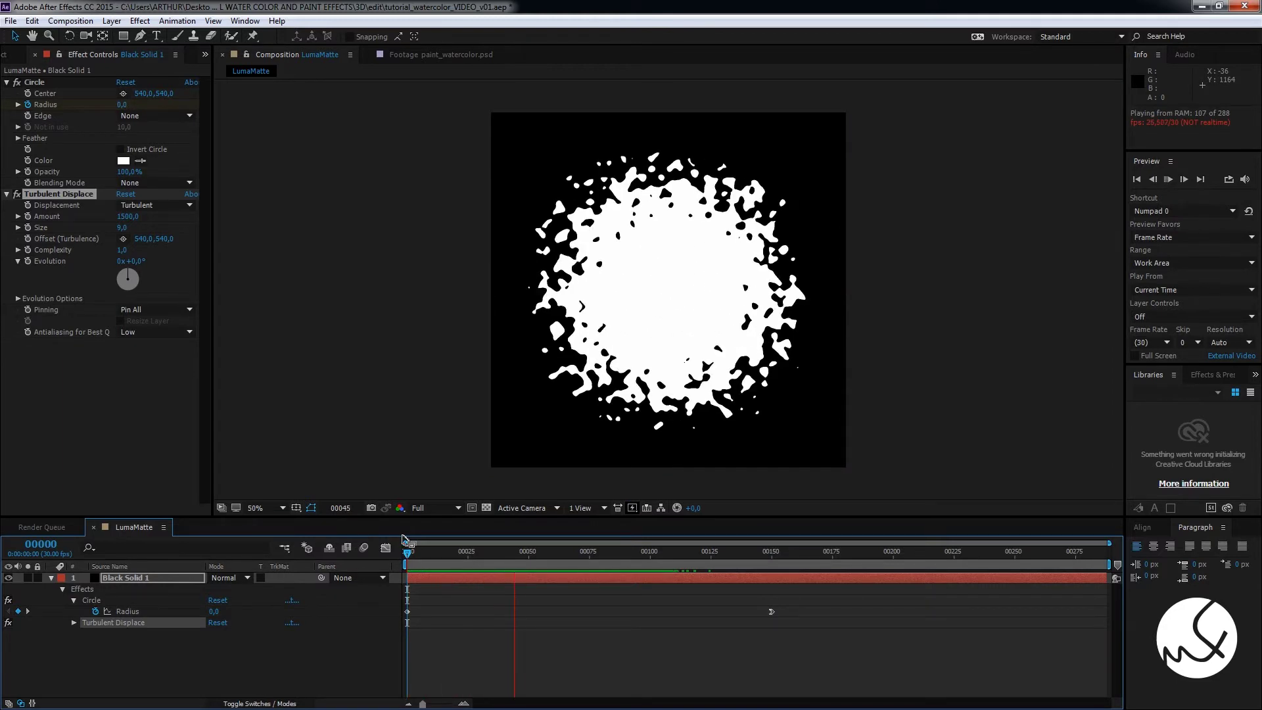
pyautogui.press('space')
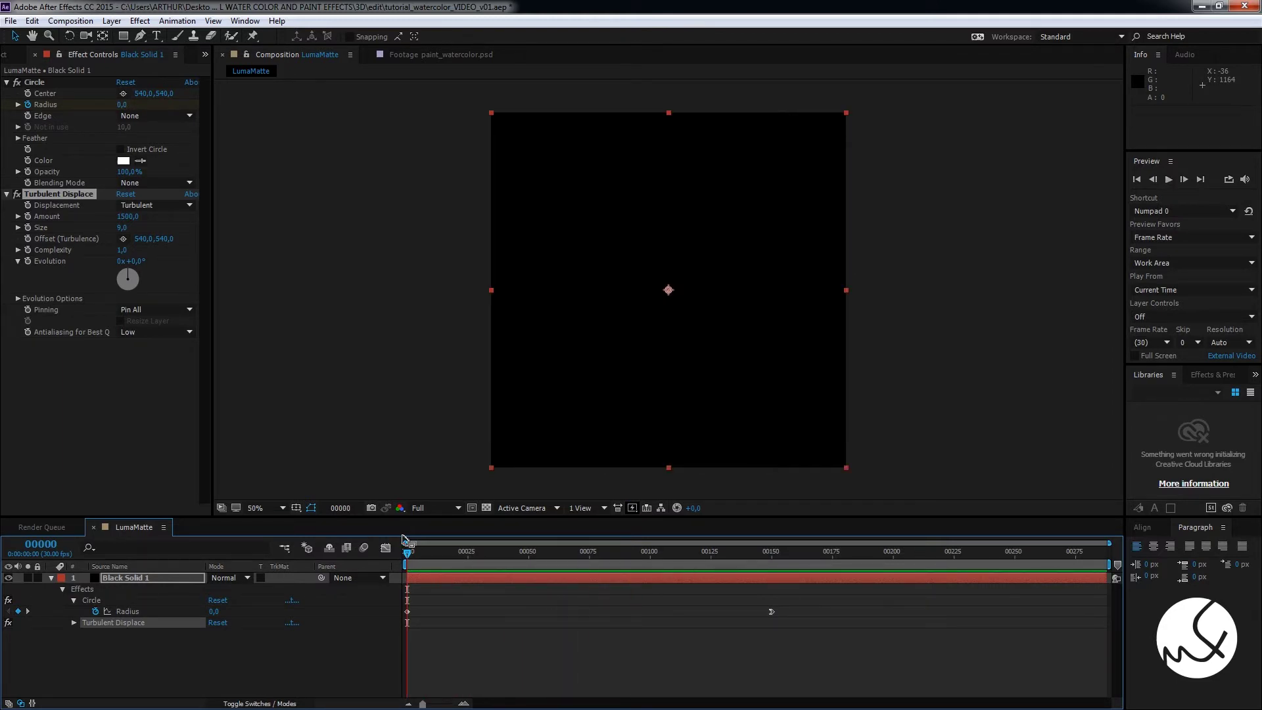
pyautogui.moveTo(527, 552)
pyautogui.mouseDown()
pyautogui.moveTo(364, 547)
pyautogui.moveTo(556, 552)
pyautogui.mouseUp()
# Apply the Stylize > Roughen Edges effect to the splat solid
pyautogui.rightClick(109, 401)
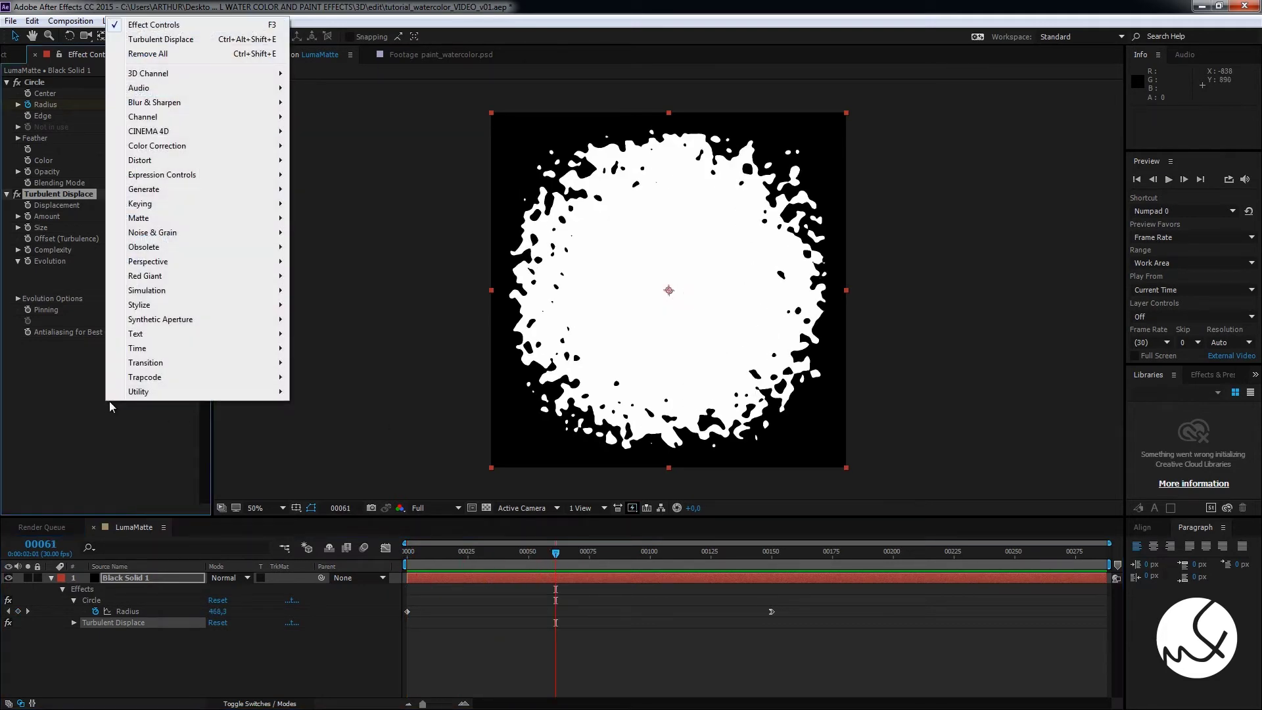
pyautogui.moveTo(177, 304)
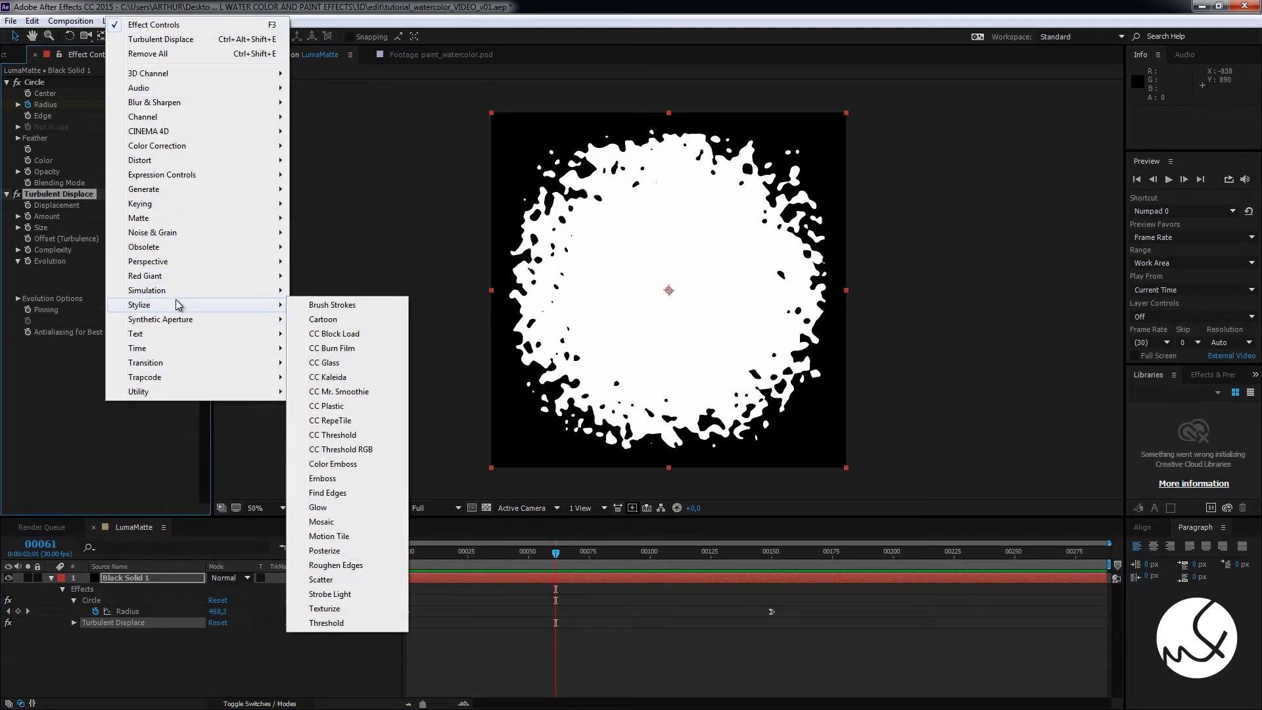
pyautogui.click(335, 565)
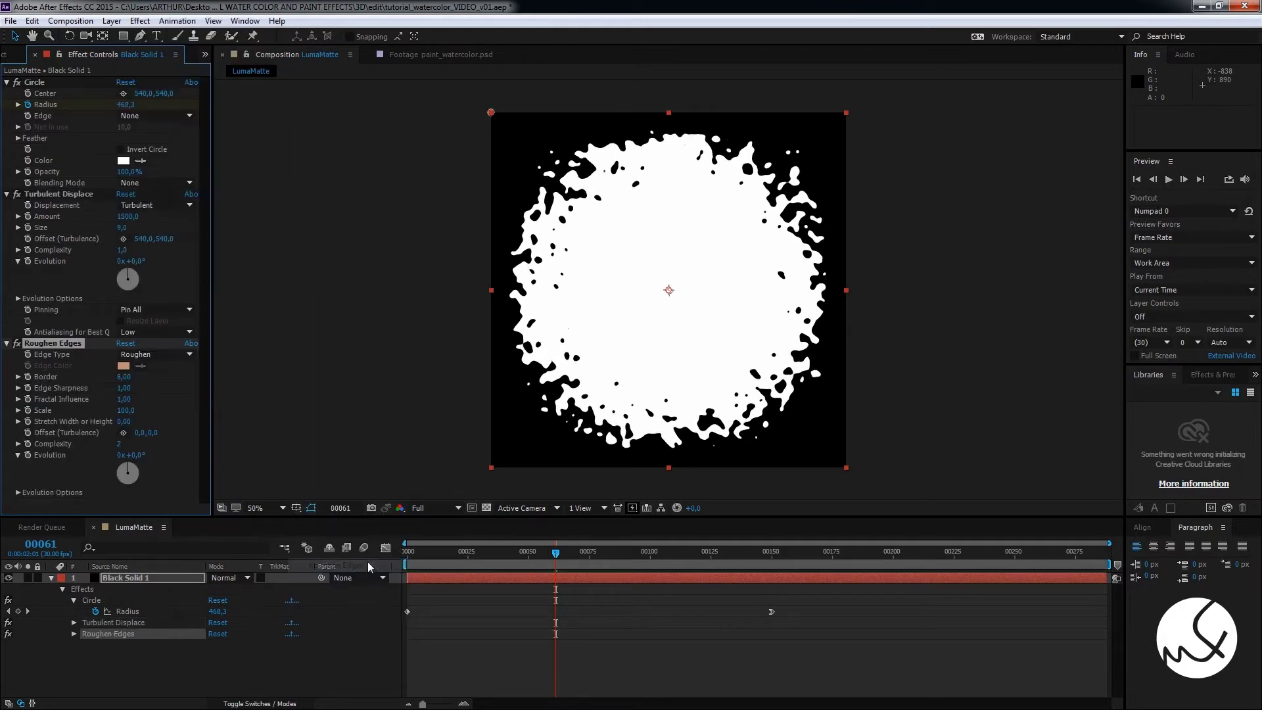
# Set Roughen Edges to Border 50, Edge Sharpness 10, Scale 75 and Complexity 3
pyautogui.click(133, 378)
pyautogui.write('50')
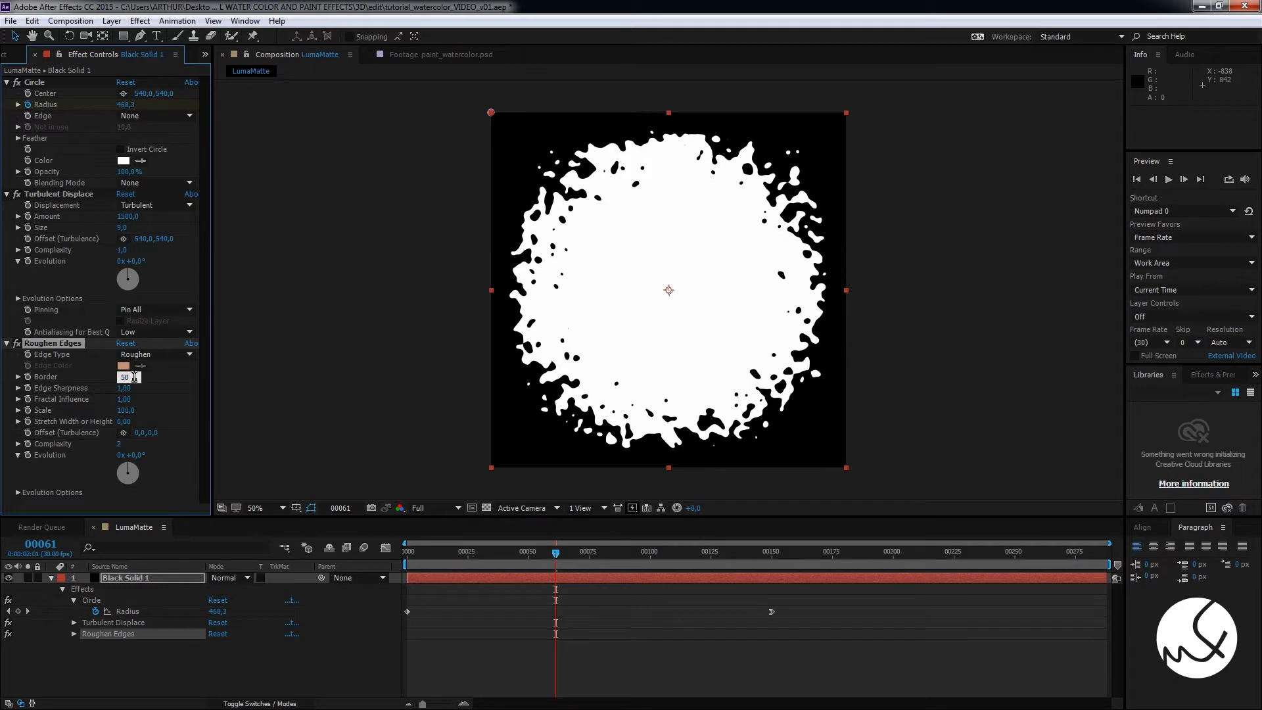
pyautogui.press('Tab')
pyautogui.write('10')
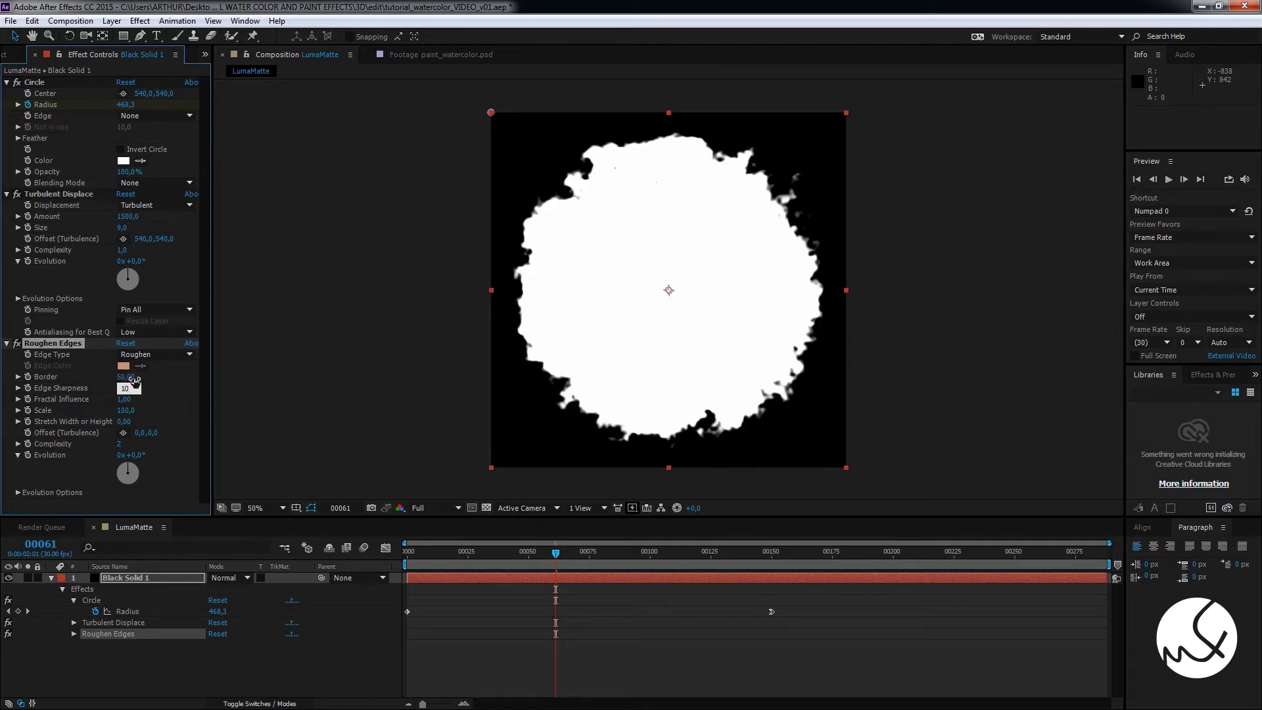
pyautogui.press('Tab')
pyautogui.press('Tab')
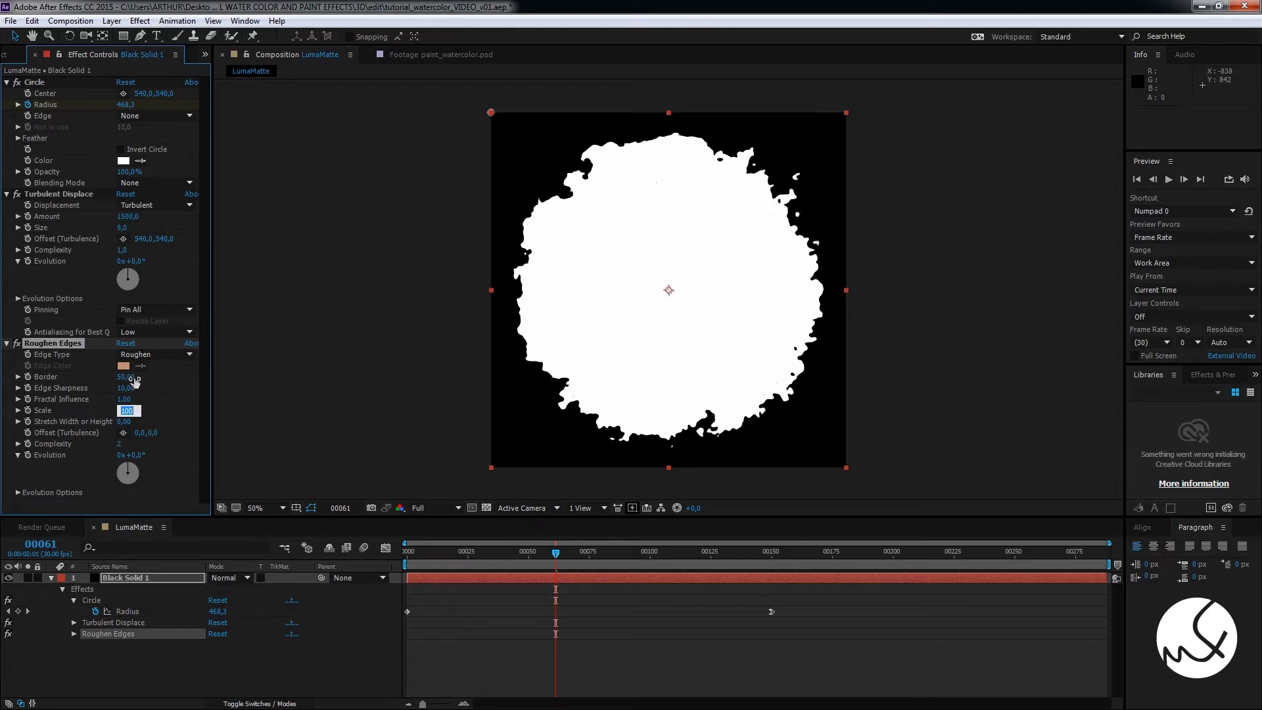
pyautogui.write('75')
pyautogui.press('Return')
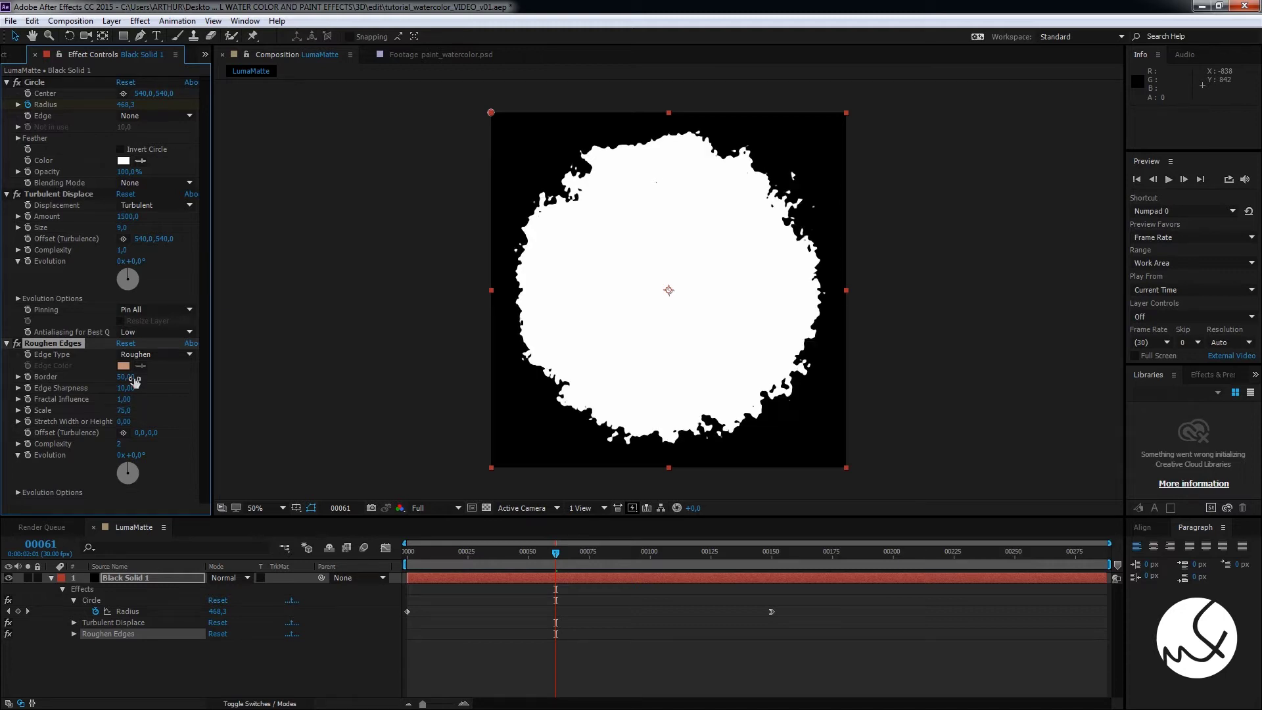
pyautogui.click(120, 446)
pyautogui.write('3')
pyautogui.press('Return')
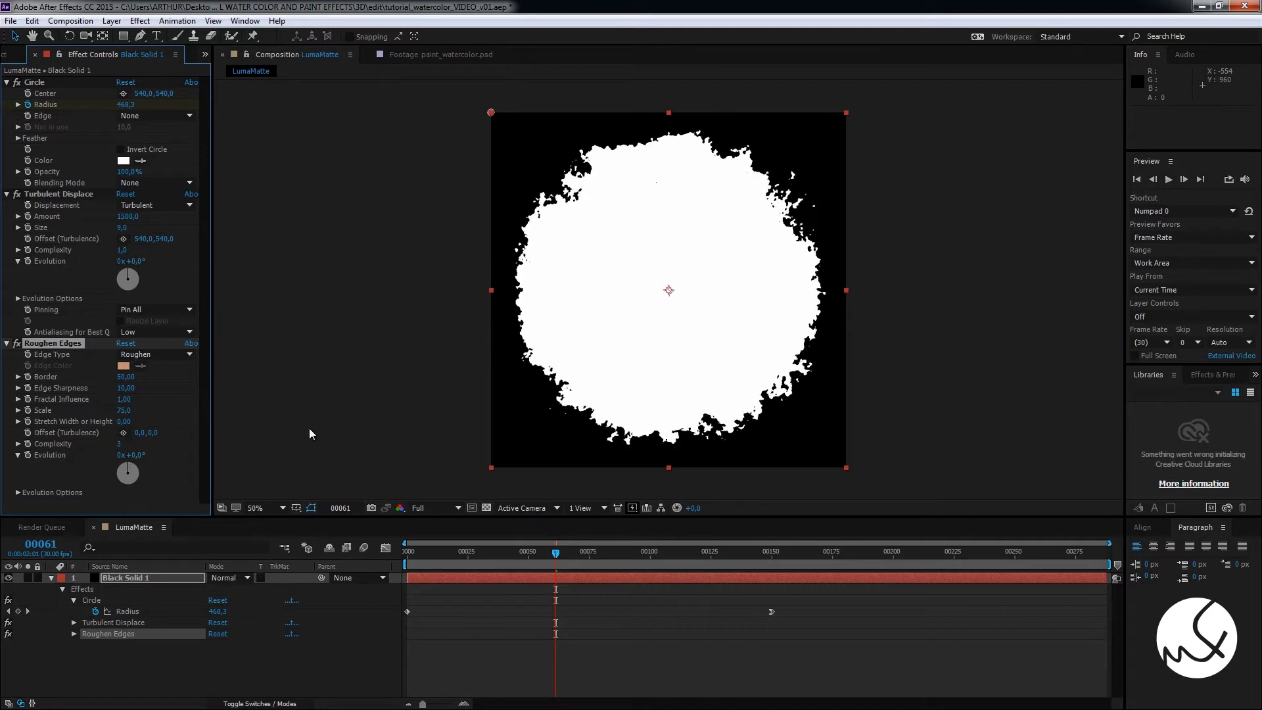
# Preview the roughened splat from the first frame and select Black Solid 1
pyautogui.moveTo(556, 552); pyautogui.dragTo(403, 555)
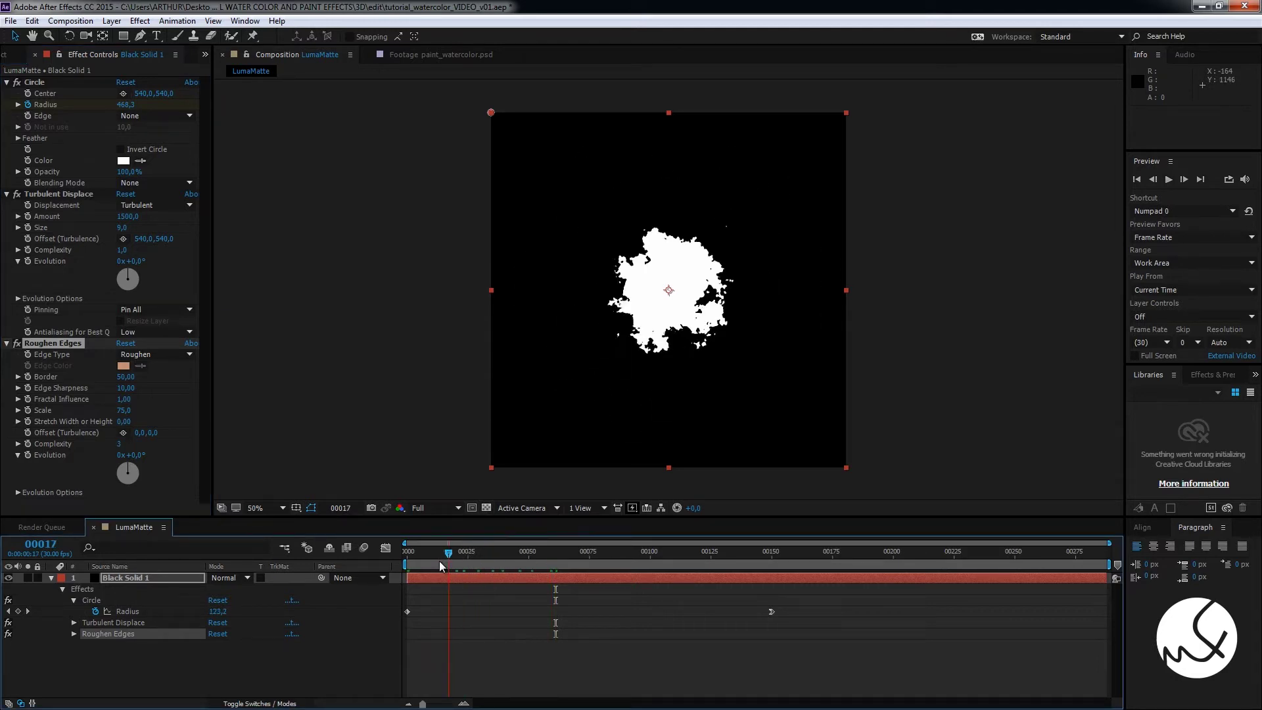
pyautogui.press('space')
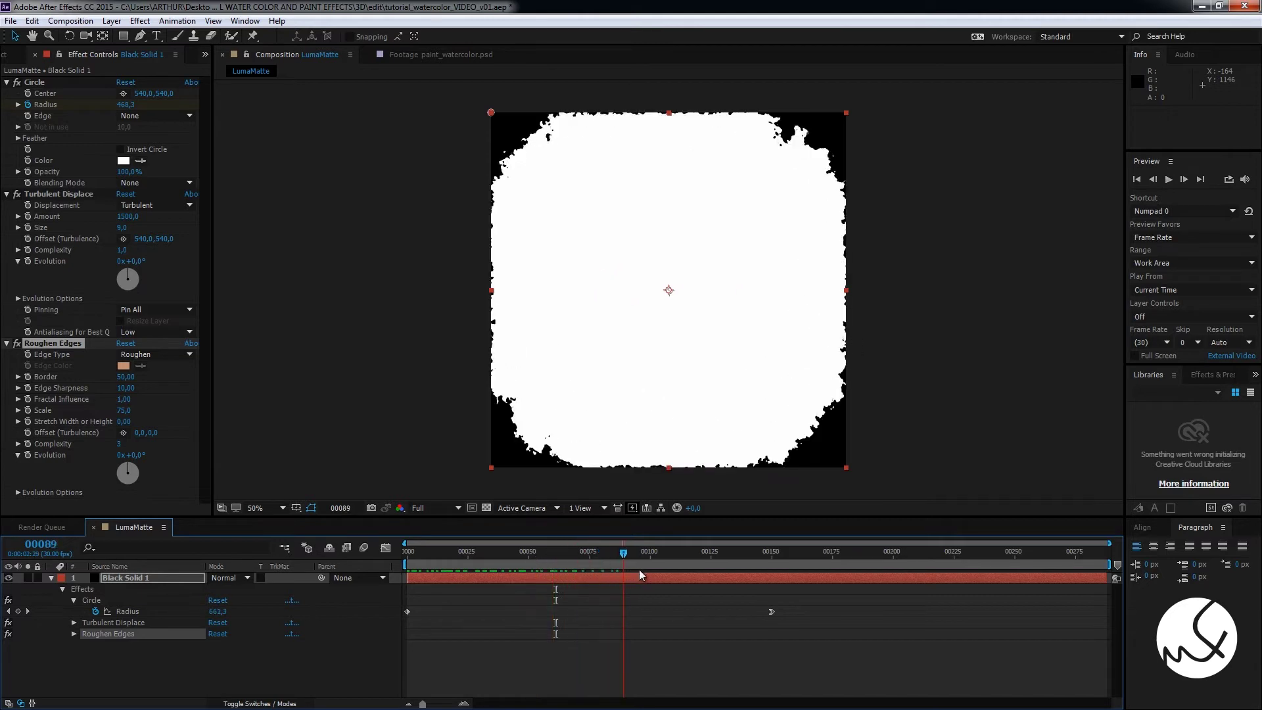
pyautogui.press('space')
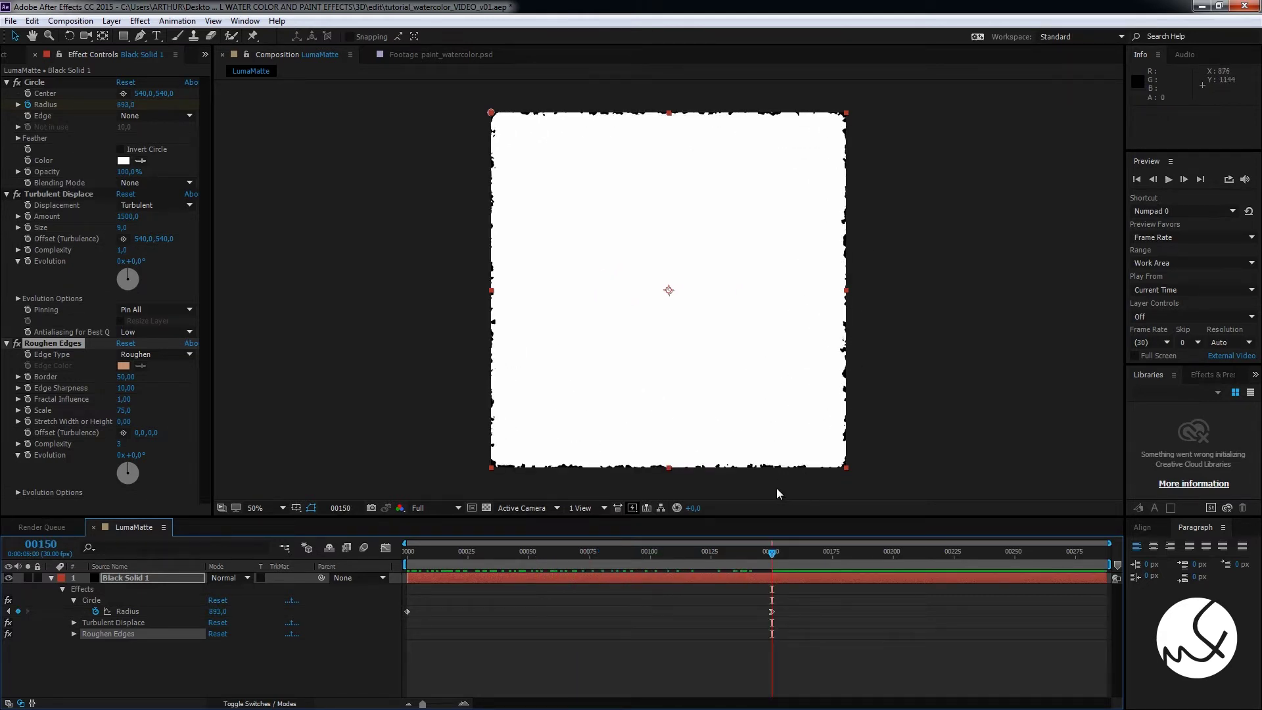
pyautogui.click(156, 577)
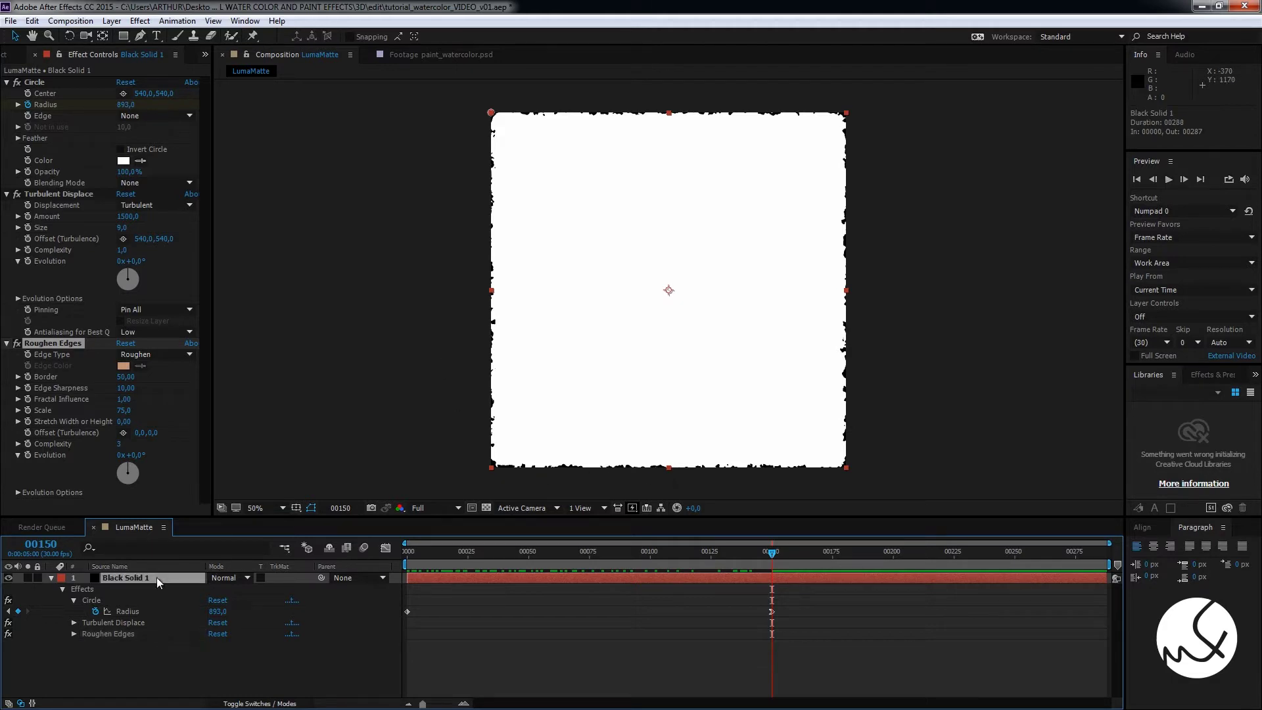
# Set Black Solid 1's Scale to 105%
pyautogui.press('s')
pyautogui.click(229, 589)
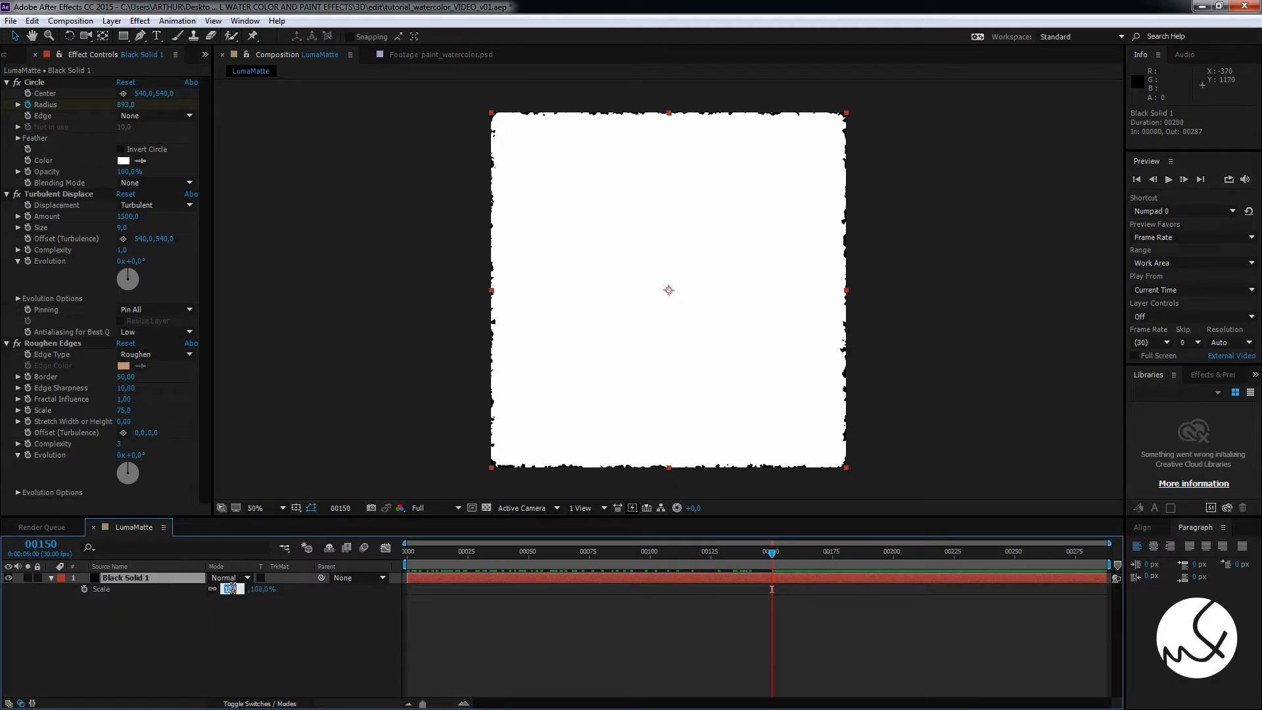
pyautogui.write('5')
pyautogui.press('Return')
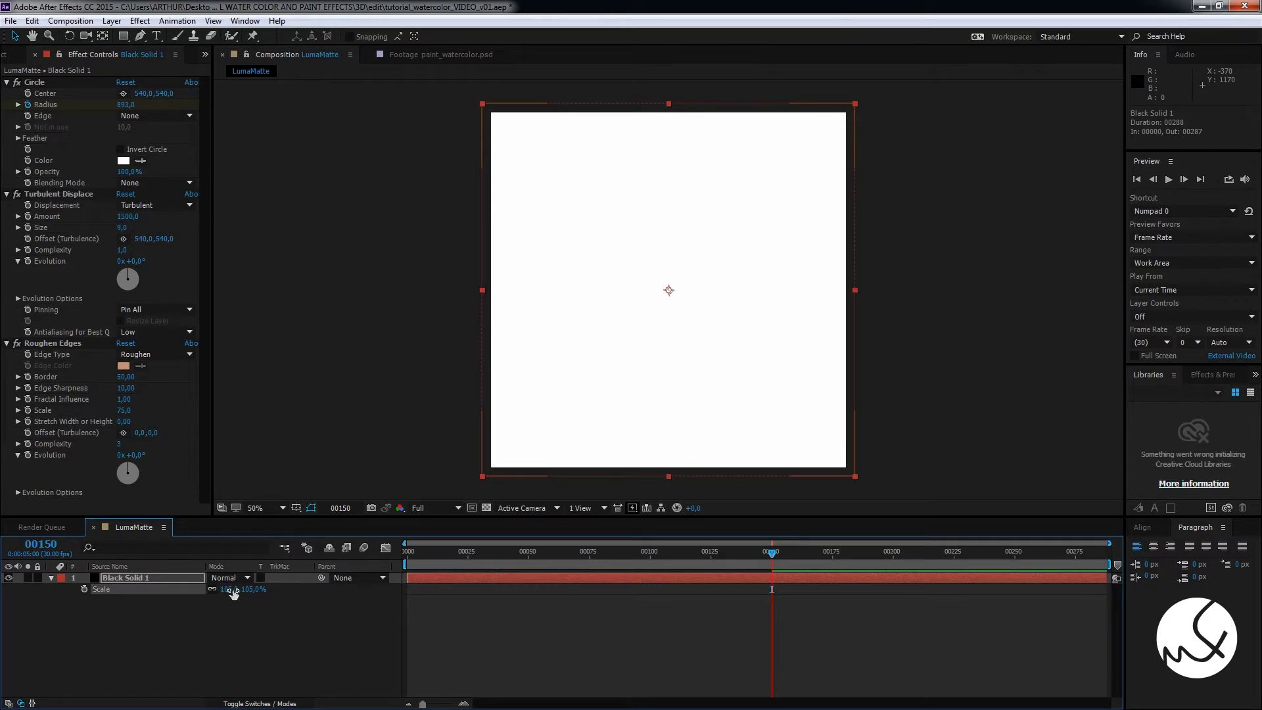
# Preview the scaled splat animation from the beginning
pyautogui.moveTo(536, 562)
pyautogui.mouseDown()
pyautogui.moveTo(495, 550)
pyautogui.moveTo(642, 554)
pyautogui.moveTo(544, 562)
pyautogui.mouseUp()
pyautogui.moveTo(496, 565); pyautogui.dragTo(393, 565)
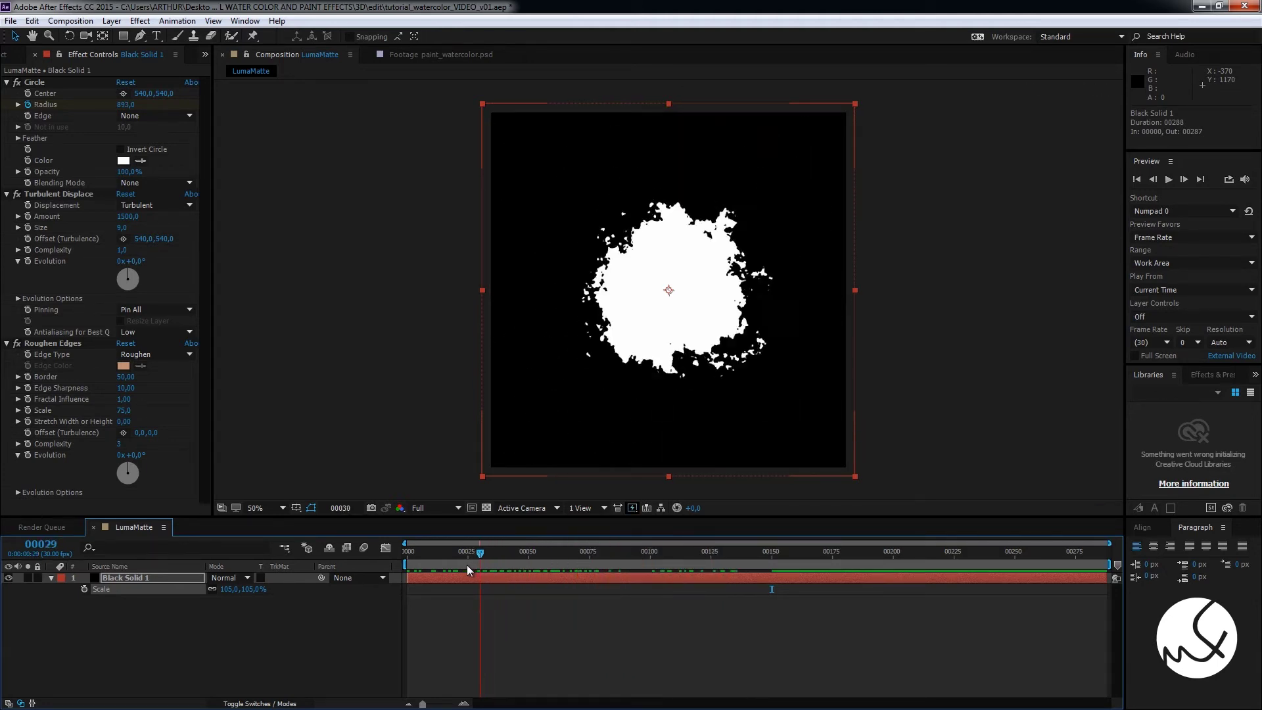
pyautogui.press('space')
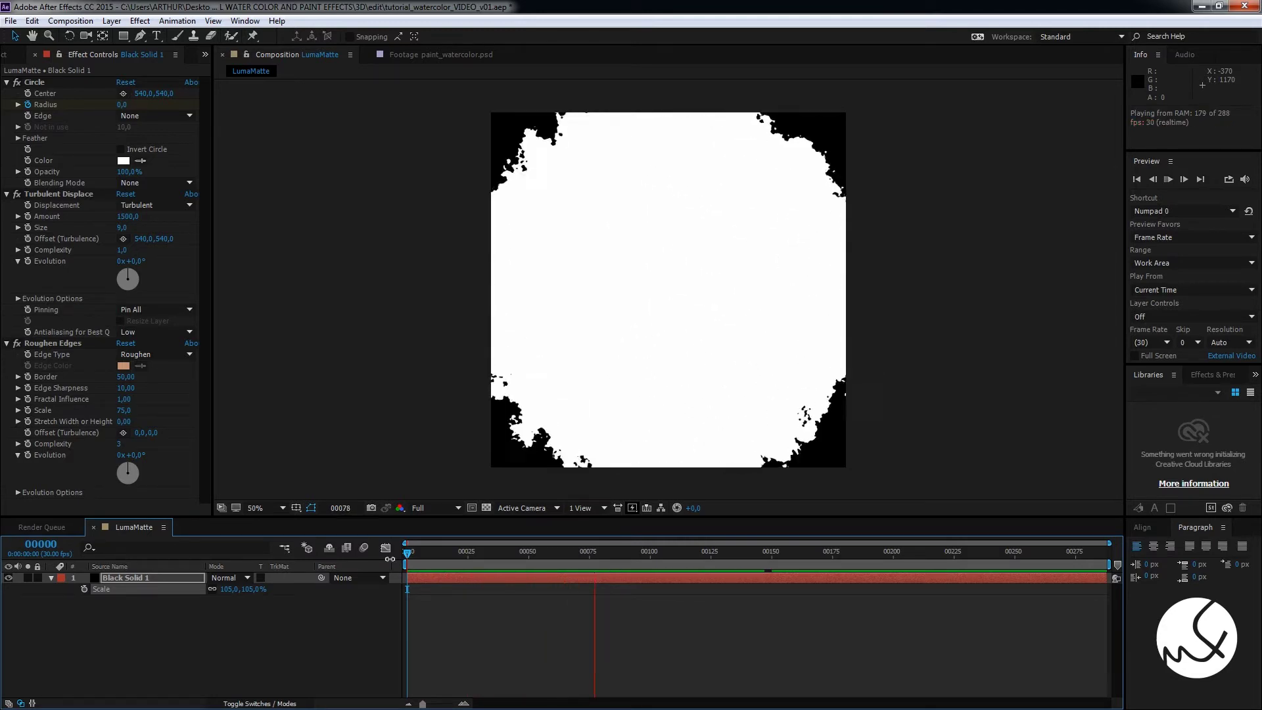
pyautogui.press('space')
pyautogui.press('space')
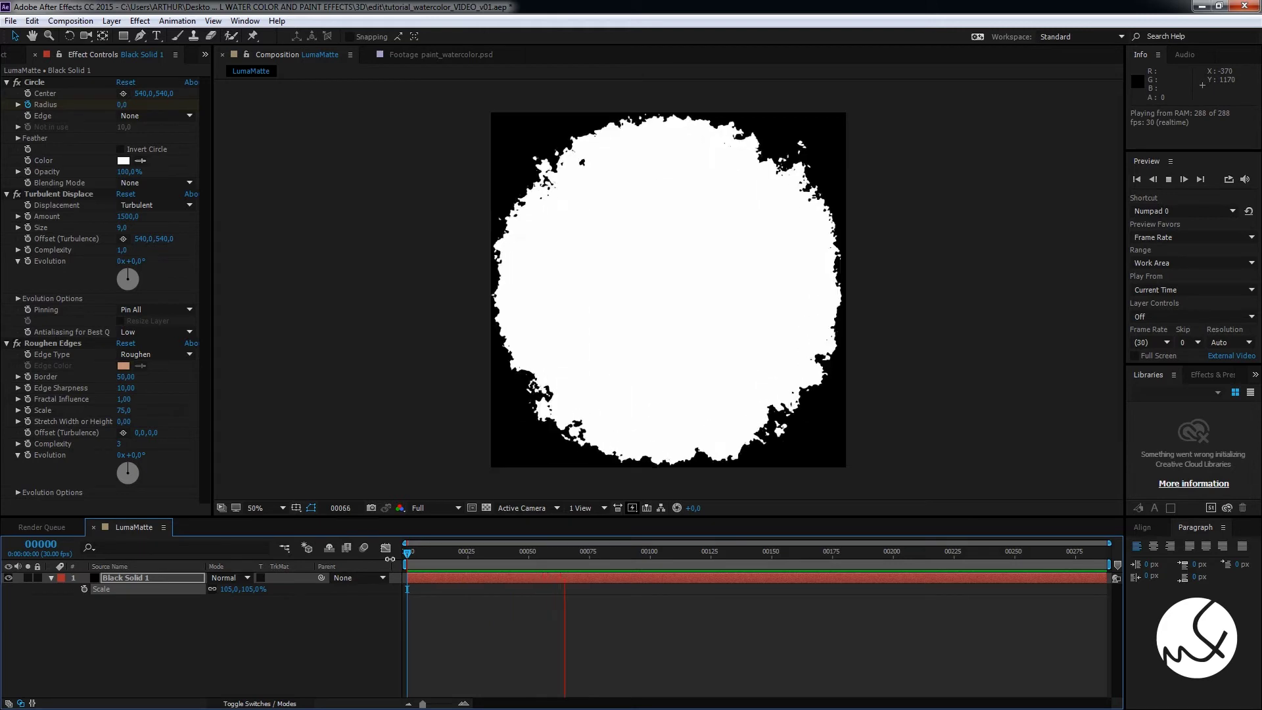
pyautogui.press('space')
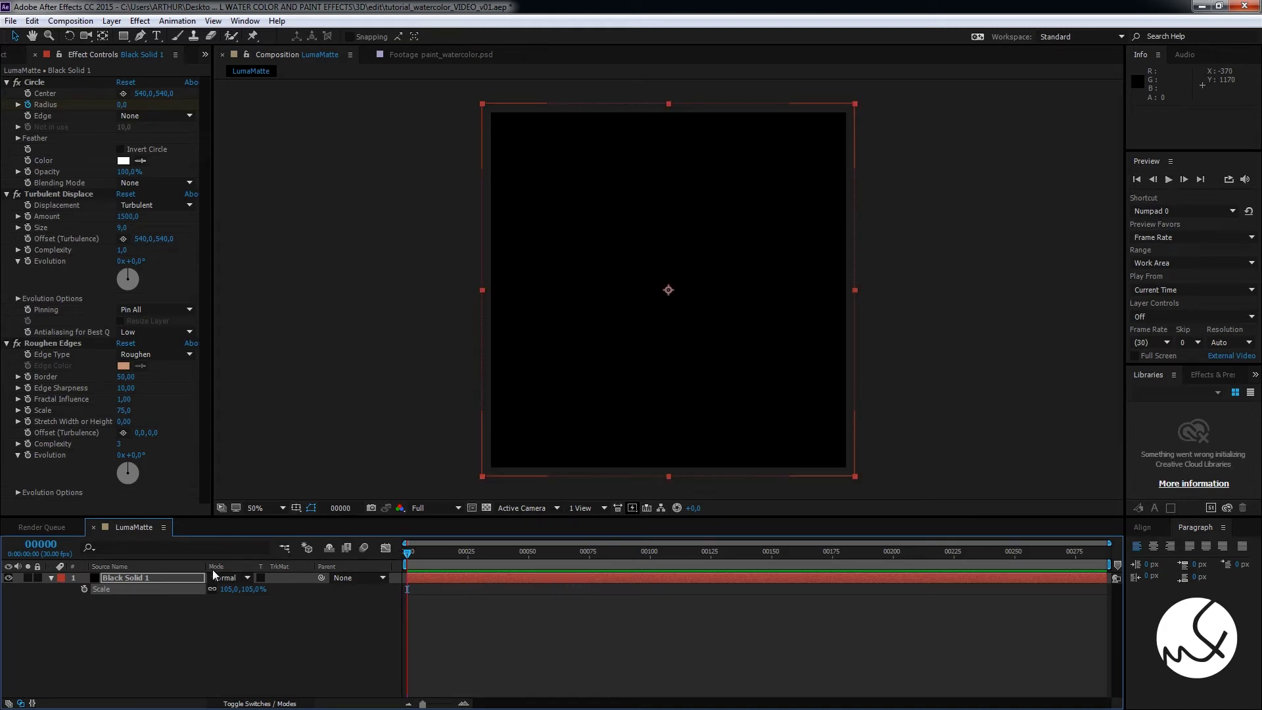
# Set Black Solid 1's Opacity to 60% and bring up the Project panel
pyautogui.click(162, 576)
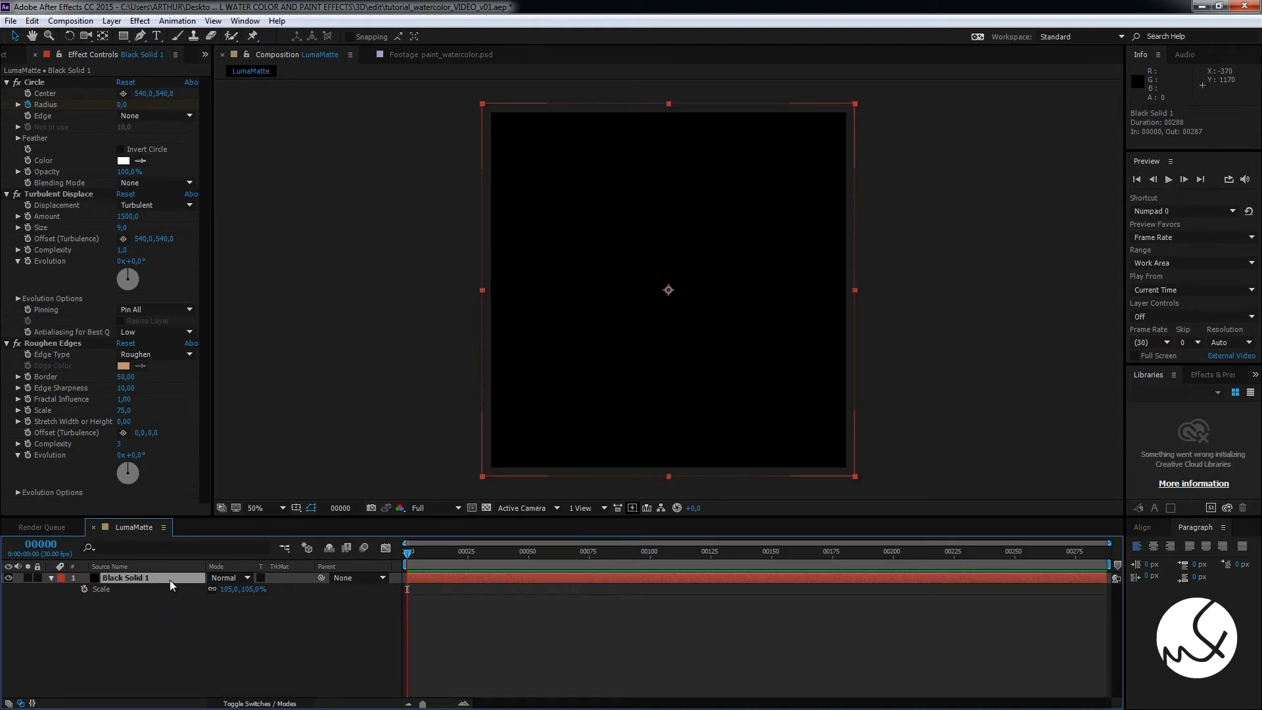
pyautogui.press('t')
pyautogui.click(217, 588)
pyautogui.write('60')
pyautogui.press('Return')
pyautogui.moveTo(430, 557); pyautogui.dragTo(581, 556)
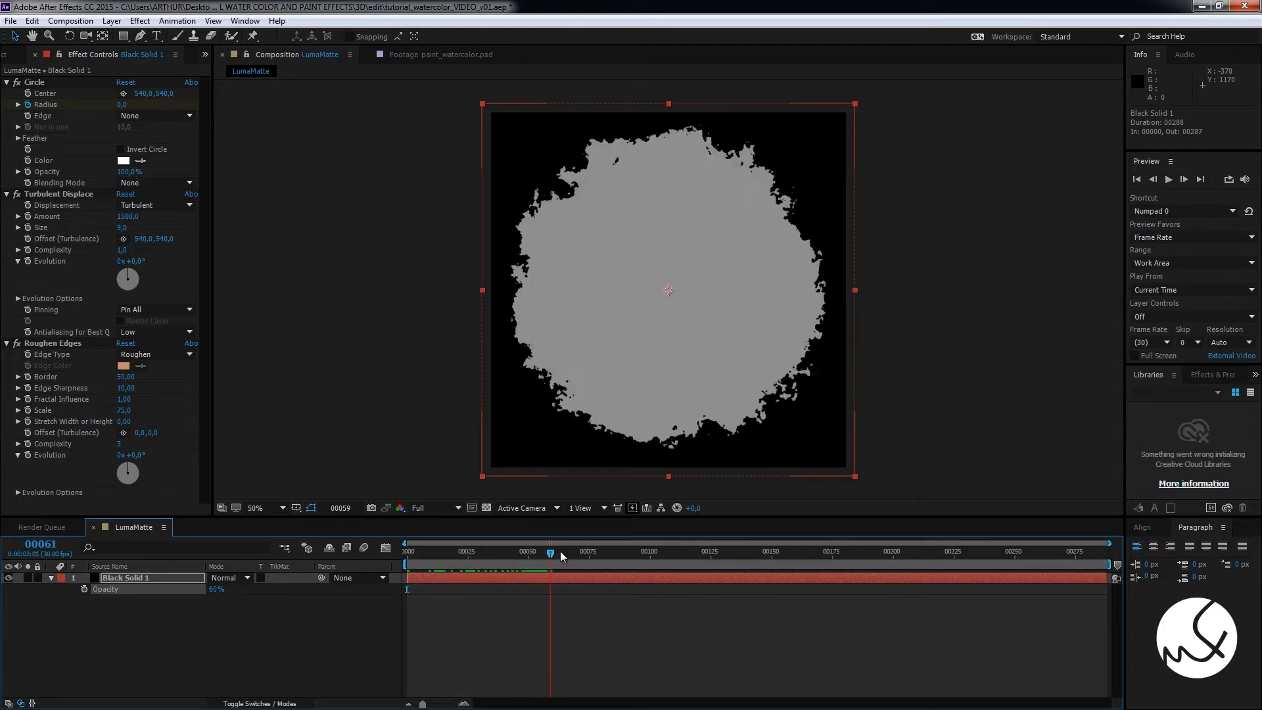
pyautogui.click(138, 655)
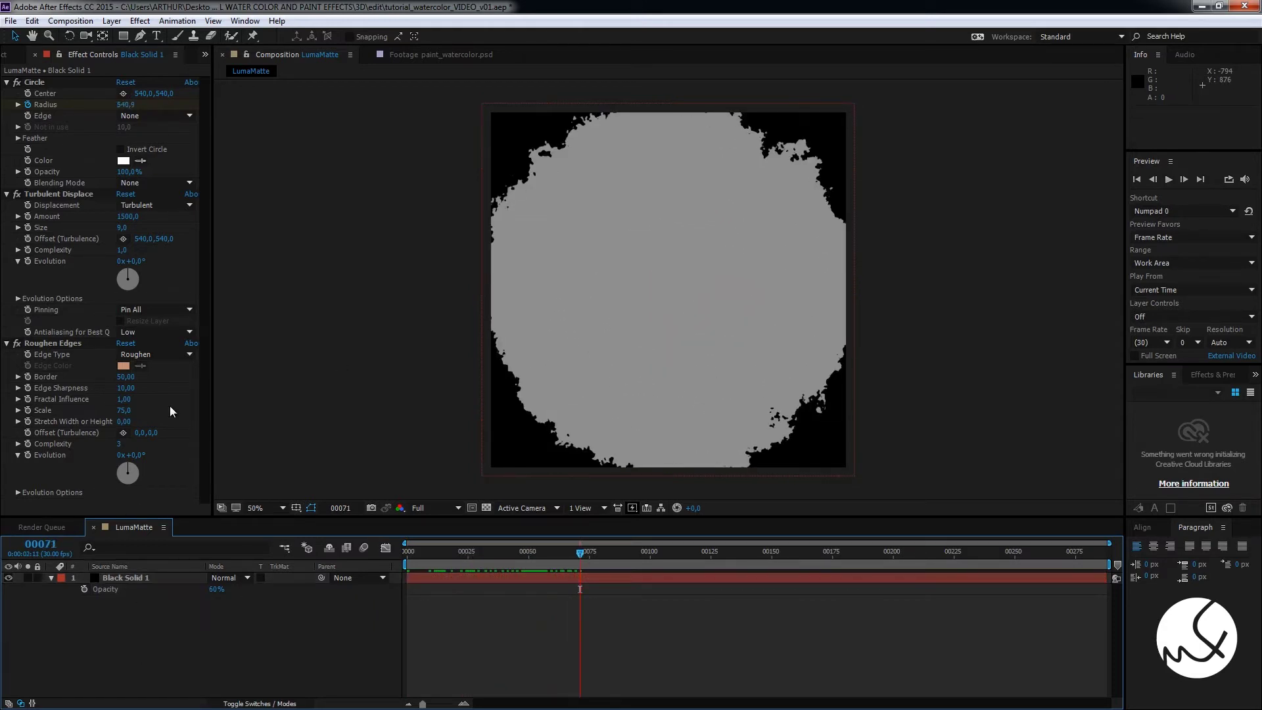
pyautogui.click(12, 56)
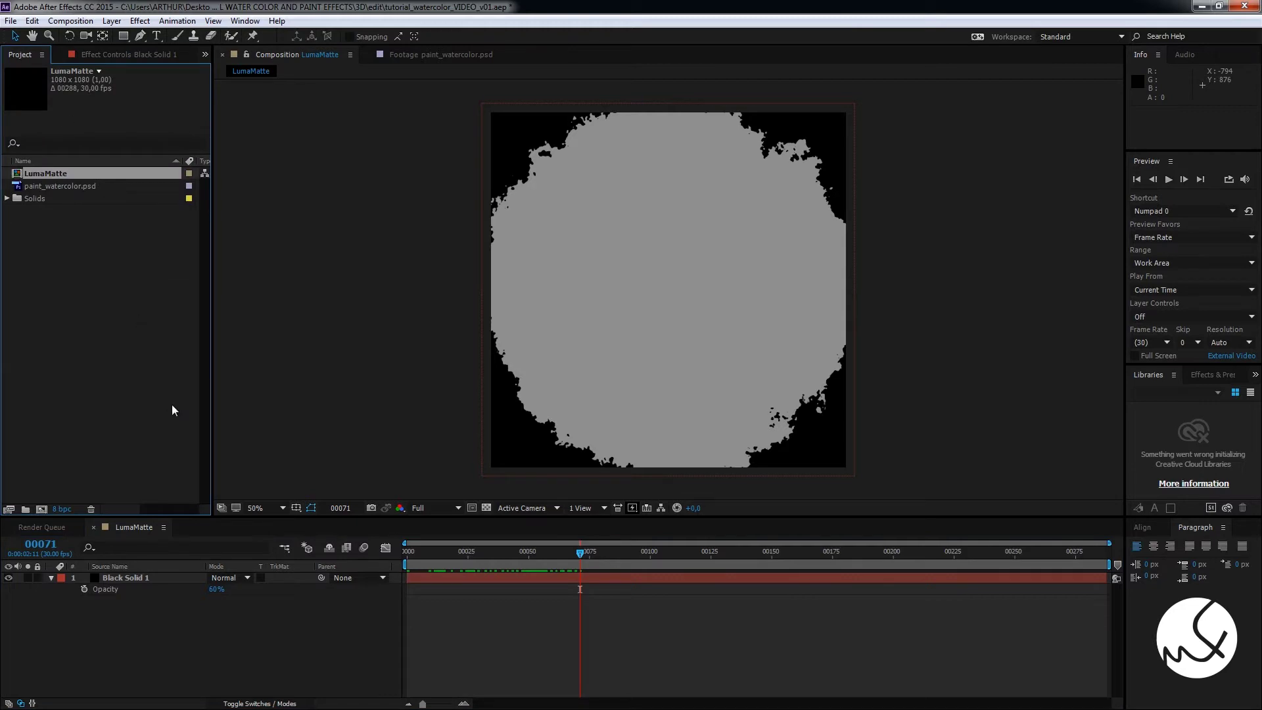
# Draw four ellipses (top-left, right, lower left, lower right) in one shape layer
pyautogui.click(168, 614)
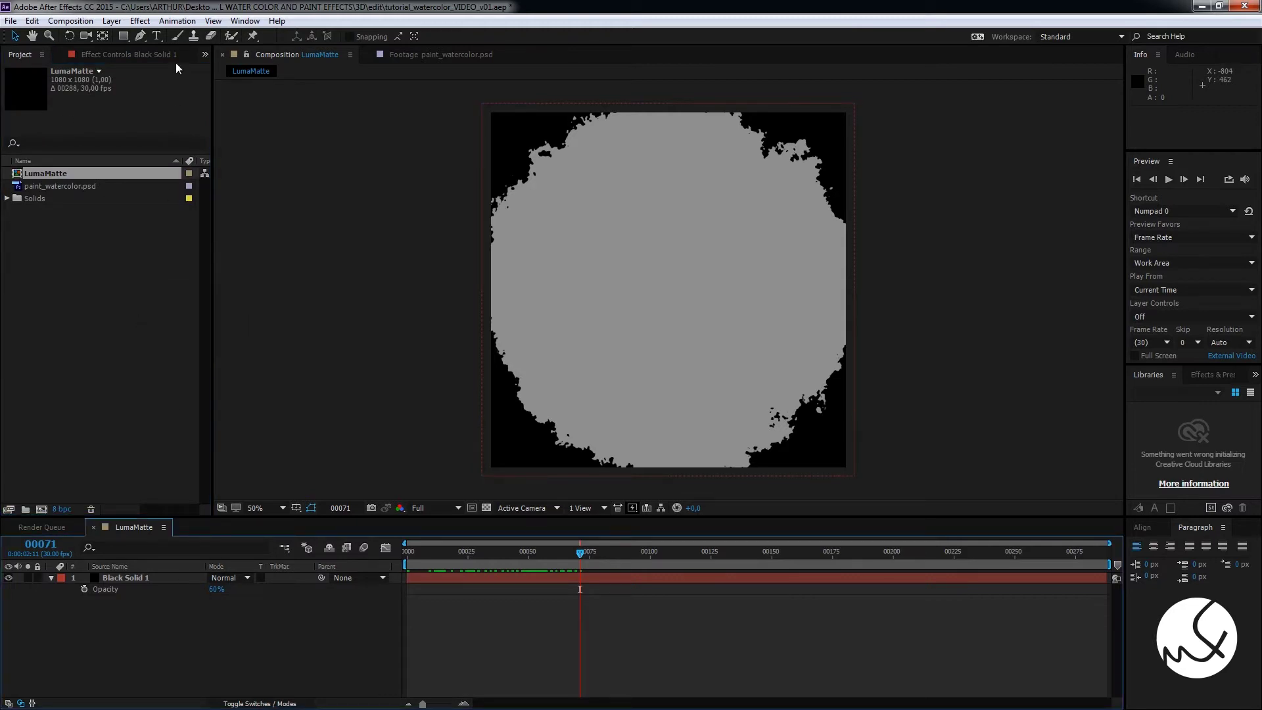
pyautogui.moveTo(128, 38); pyautogui.dragTo(172, 65)
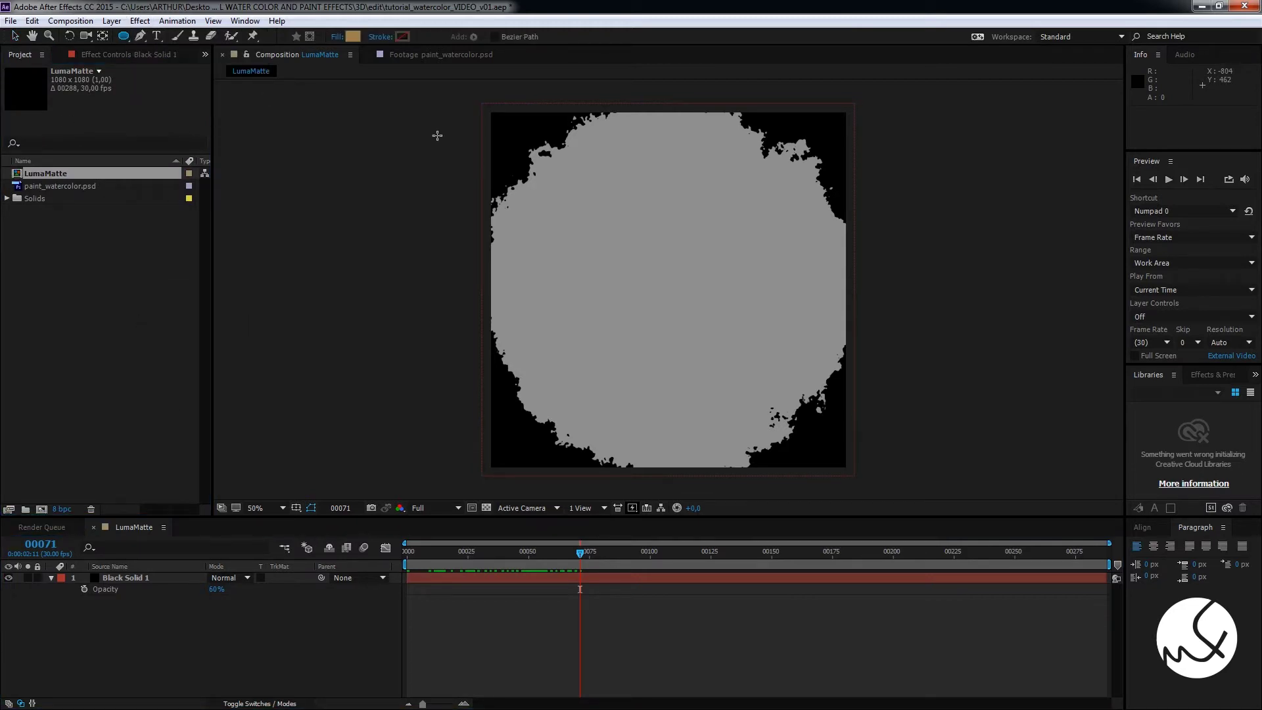
pyautogui.moveTo(581, 177); pyautogui.dragTo(633, 253)
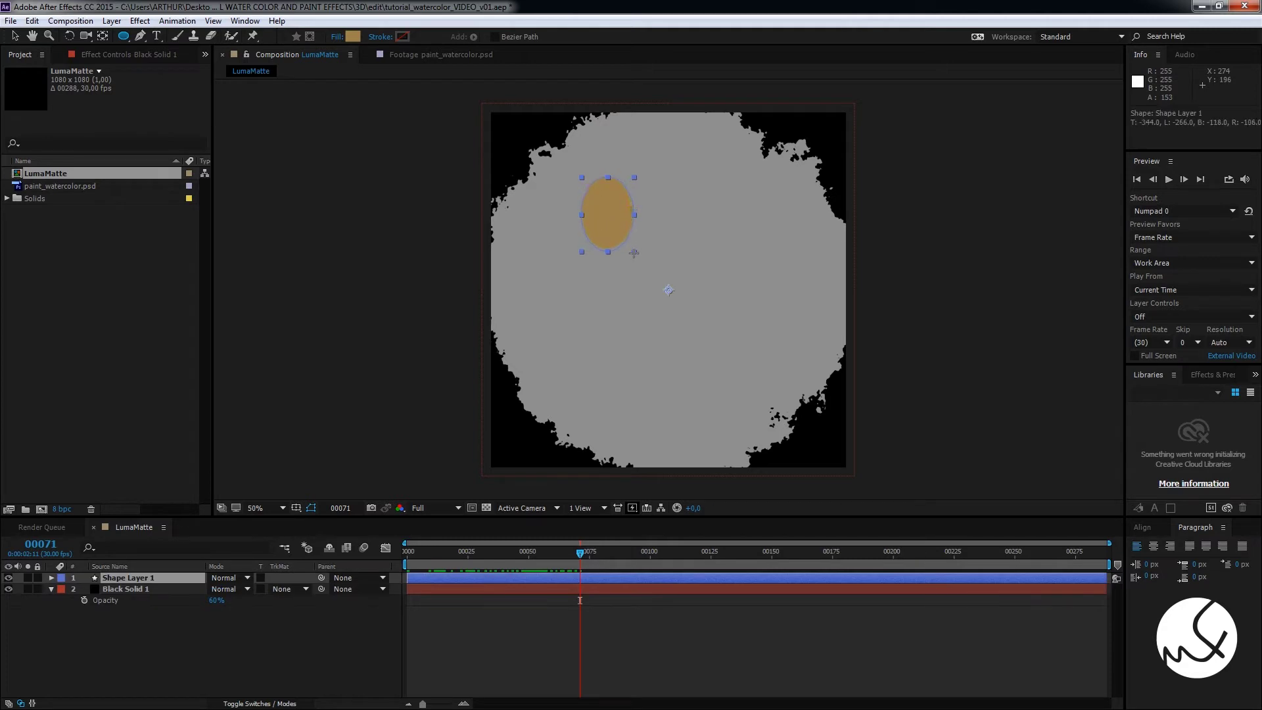
pyautogui.moveTo(702, 238); pyautogui.dragTo(790, 314)
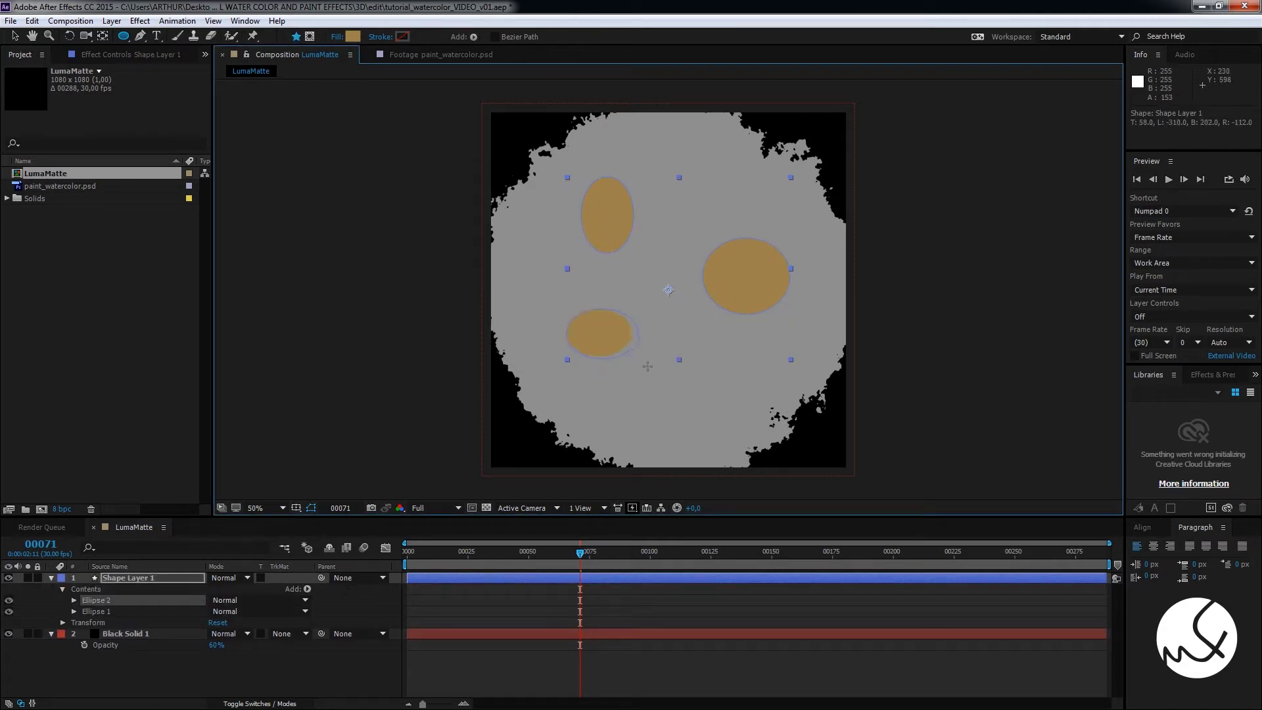
pyautogui.moveTo(567, 309); pyautogui.dragTo(666, 377)
pyautogui.moveTo(745, 404); pyautogui.dragTo(761, 434)
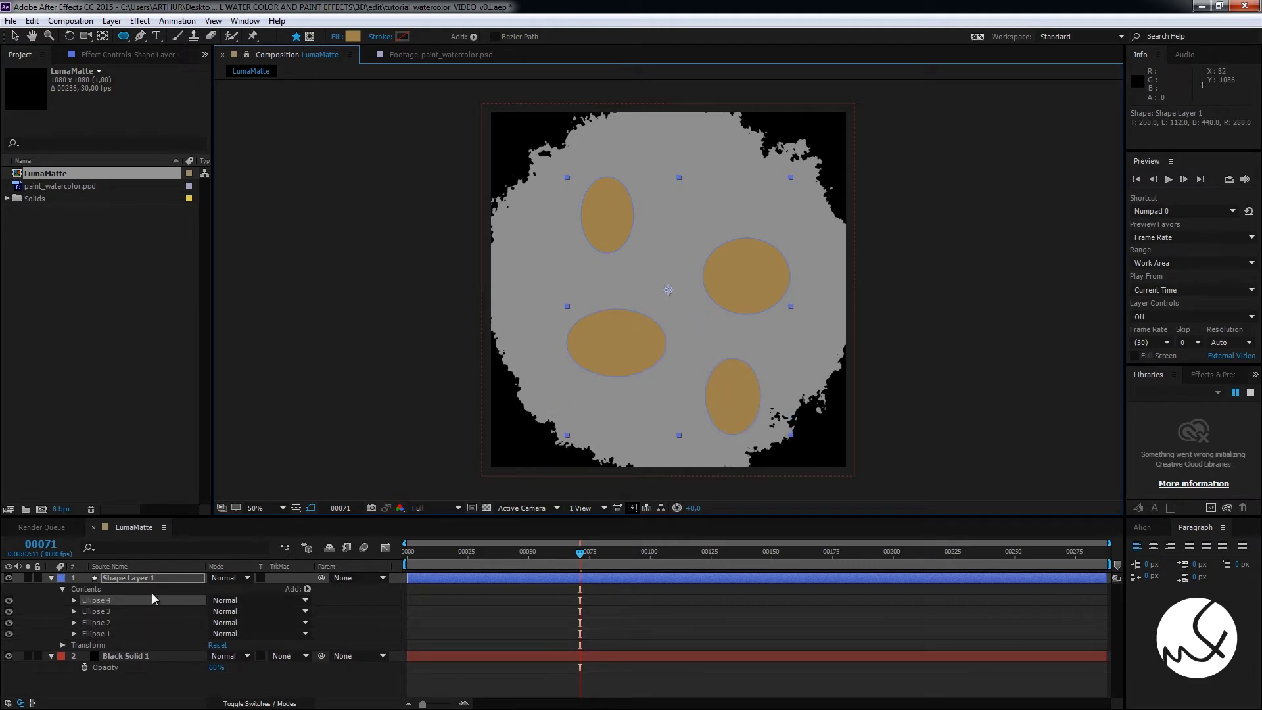
pyautogui.click(119, 587)
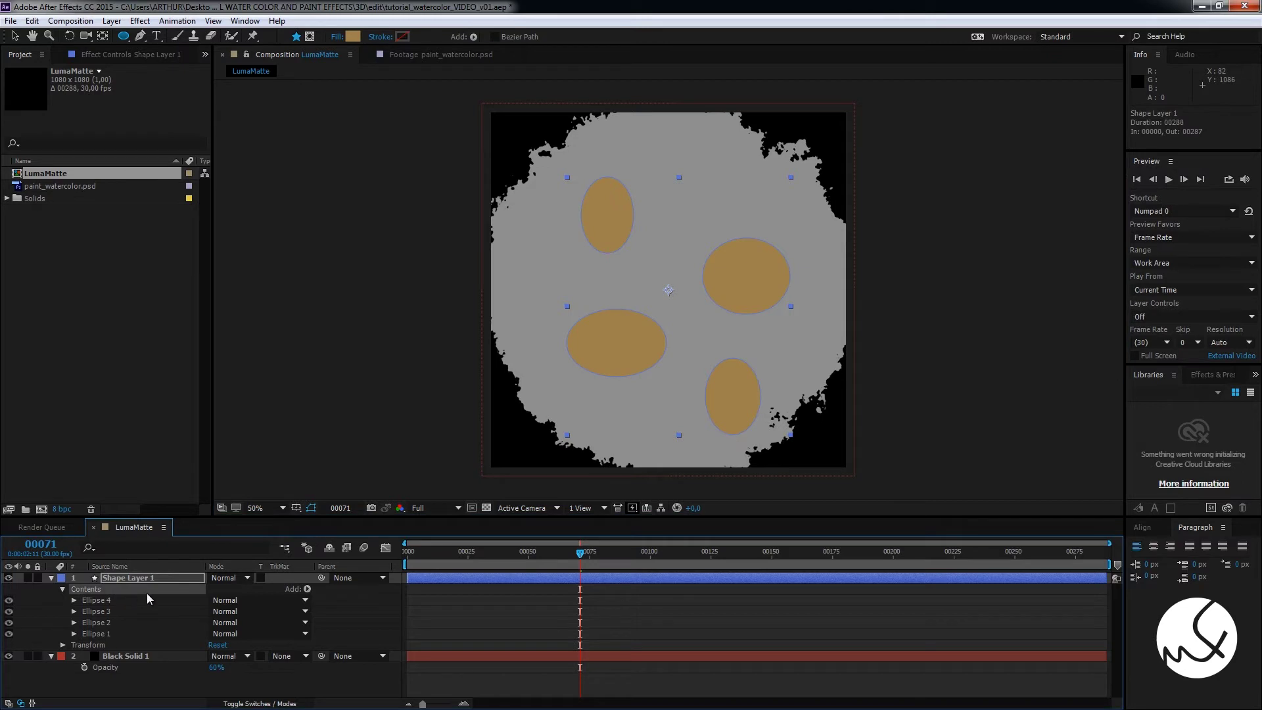
pyautogui.click(312, 590)
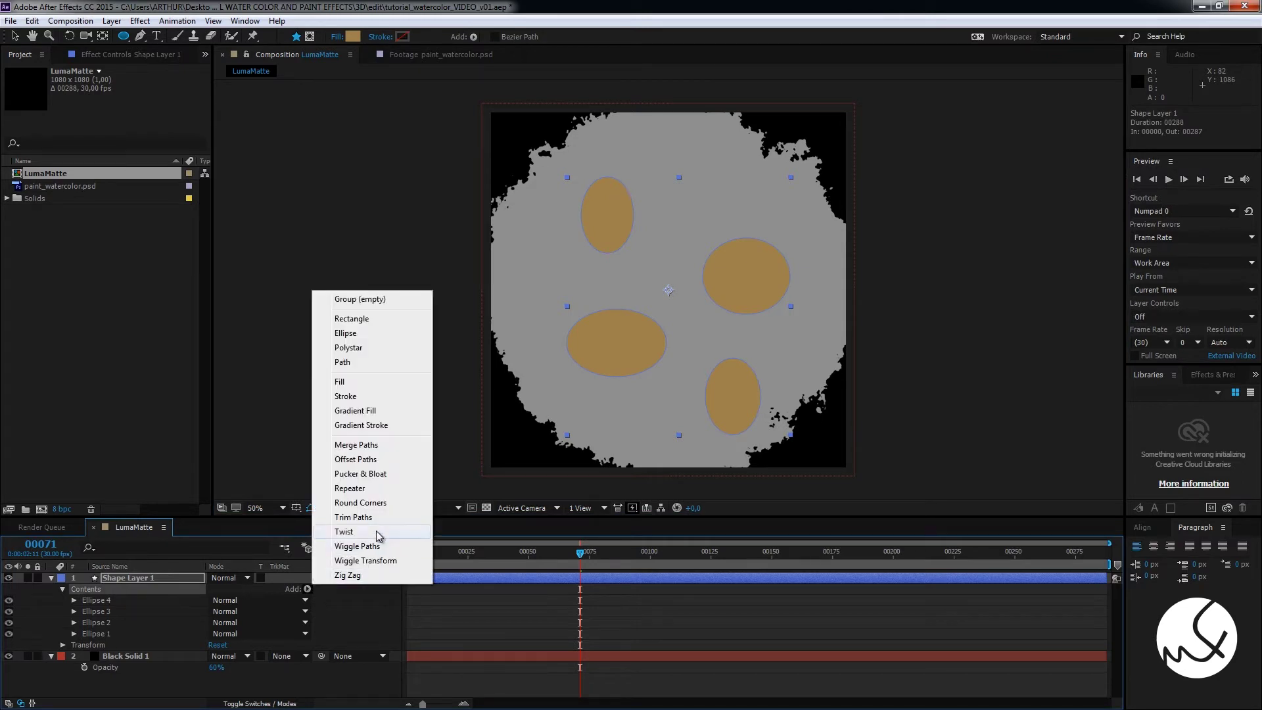
# Add Offset Paths to Shape Layer 1's contents
pyautogui.click(376, 458)
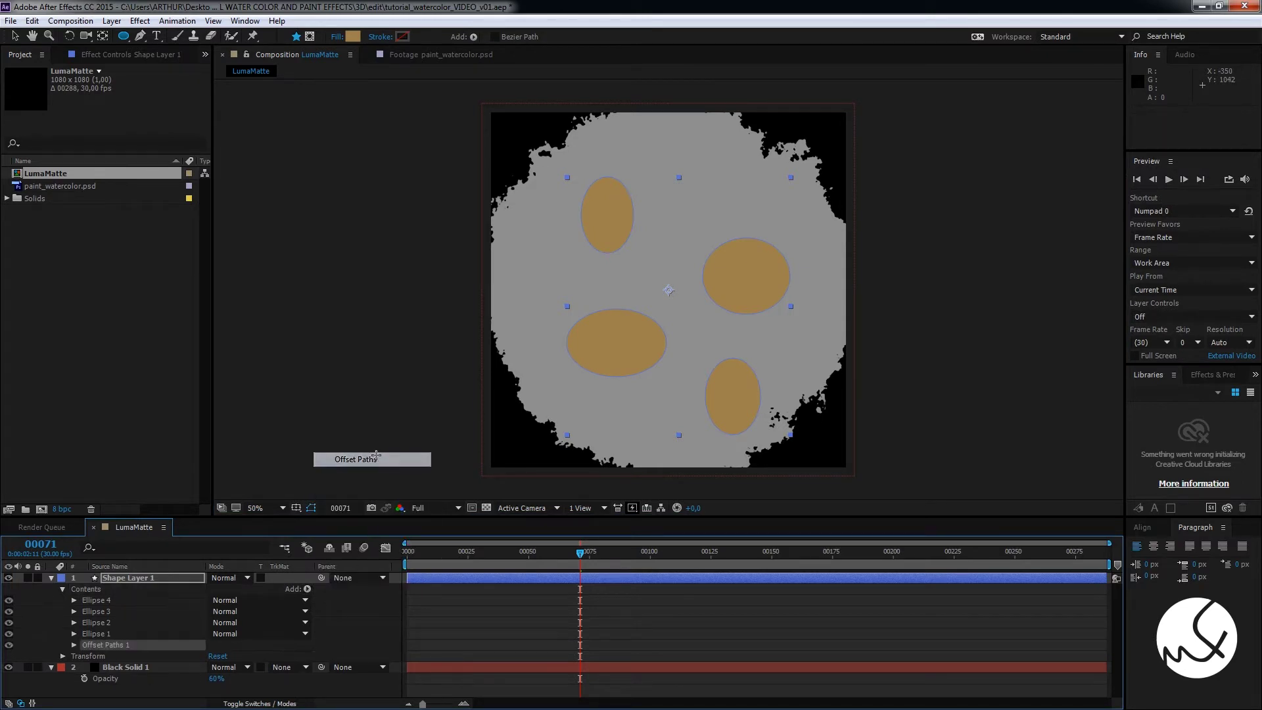
pyautogui.click(74, 645)
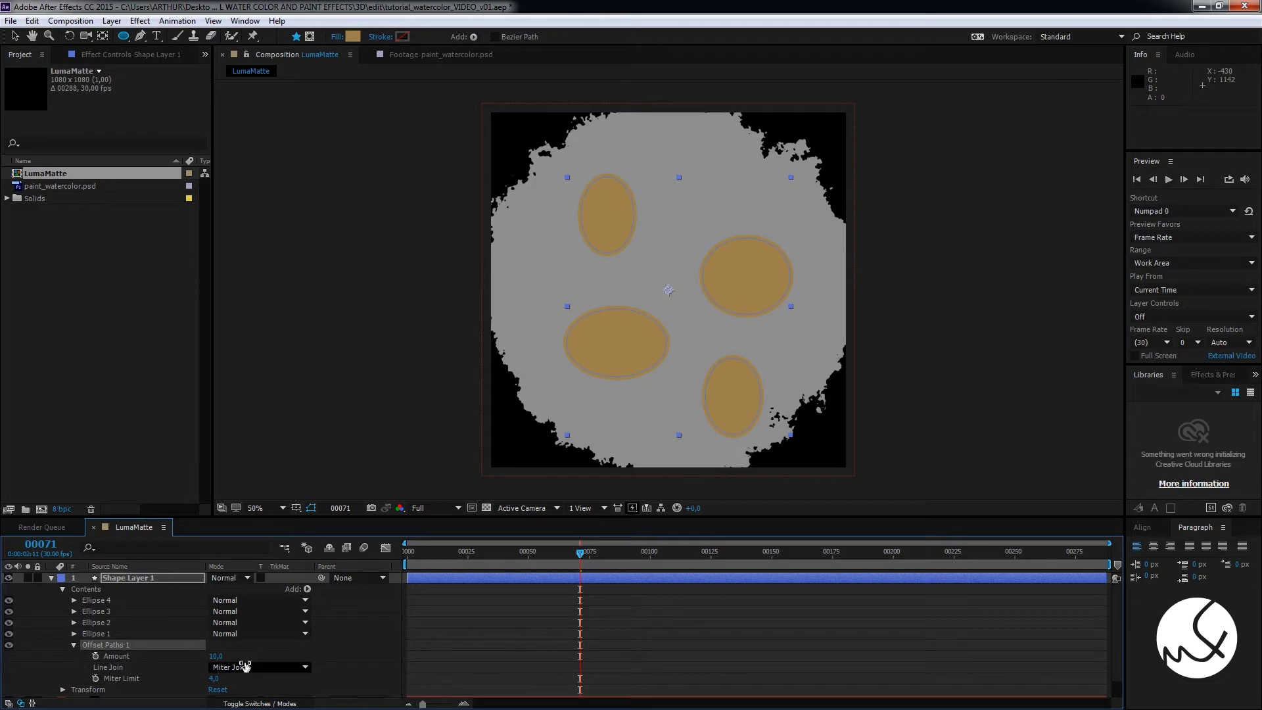
pyautogui.moveTo(216, 657)
pyautogui.mouseDown()
pyautogui.moveTo(476, 627)
pyautogui.moveTo(131, 669)
pyautogui.mouseUp()
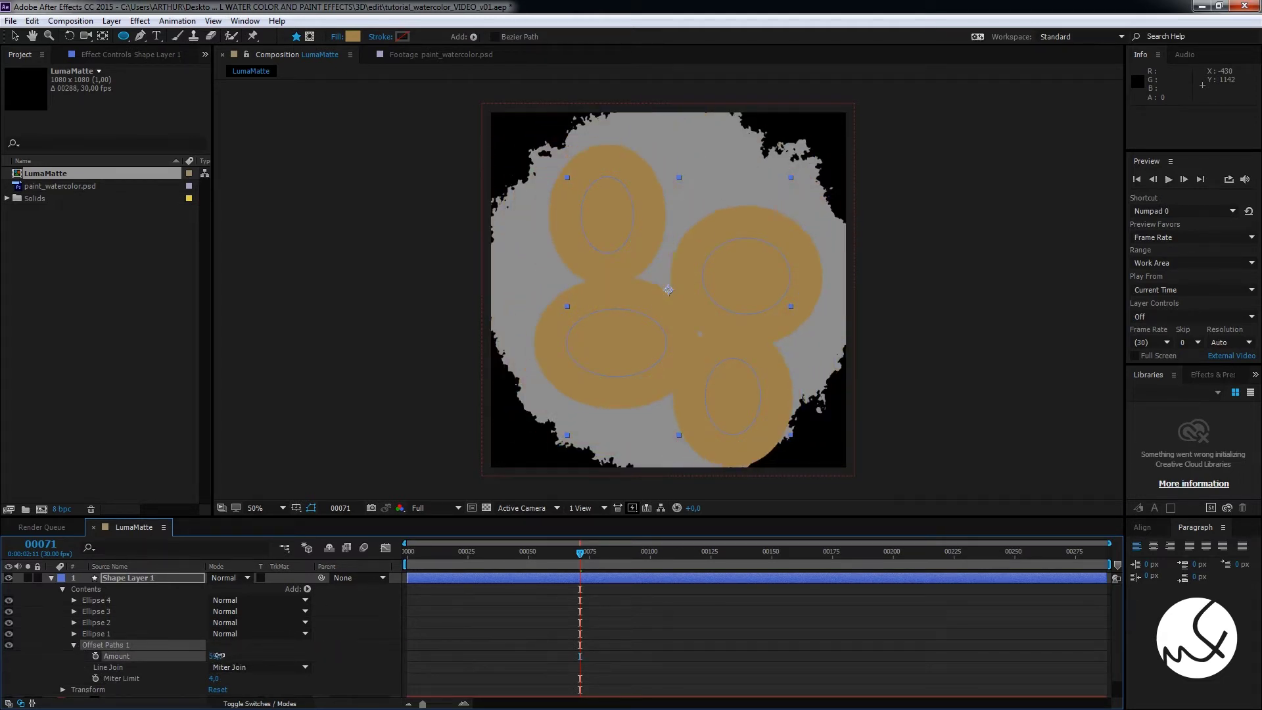
# Keyframe the Offset Paths Amount at -148 on frame 0 and 550 on frame 150
pyautogui.moveTo(480, 553); pyautogui.dragTo(377, 558)
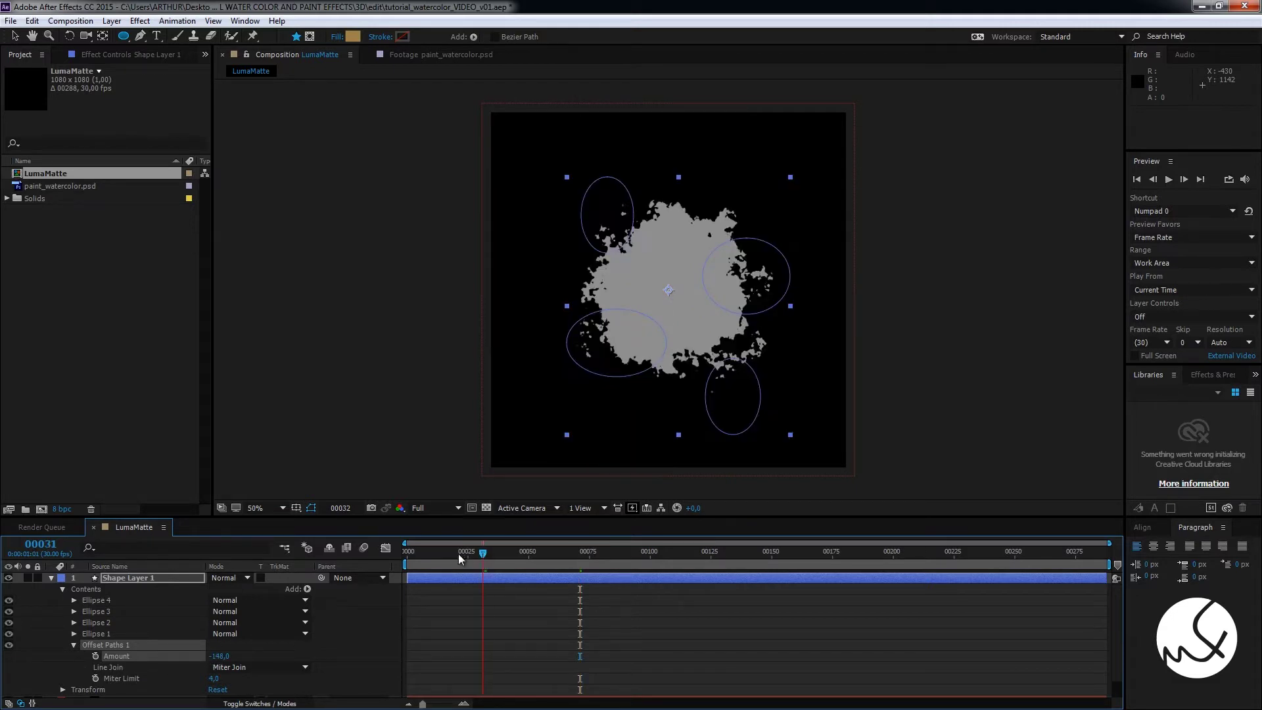
pyautogui.click(94, 656)
pyautogui.moveTo(529, 550); pyautogui.dragTo(772, 559)
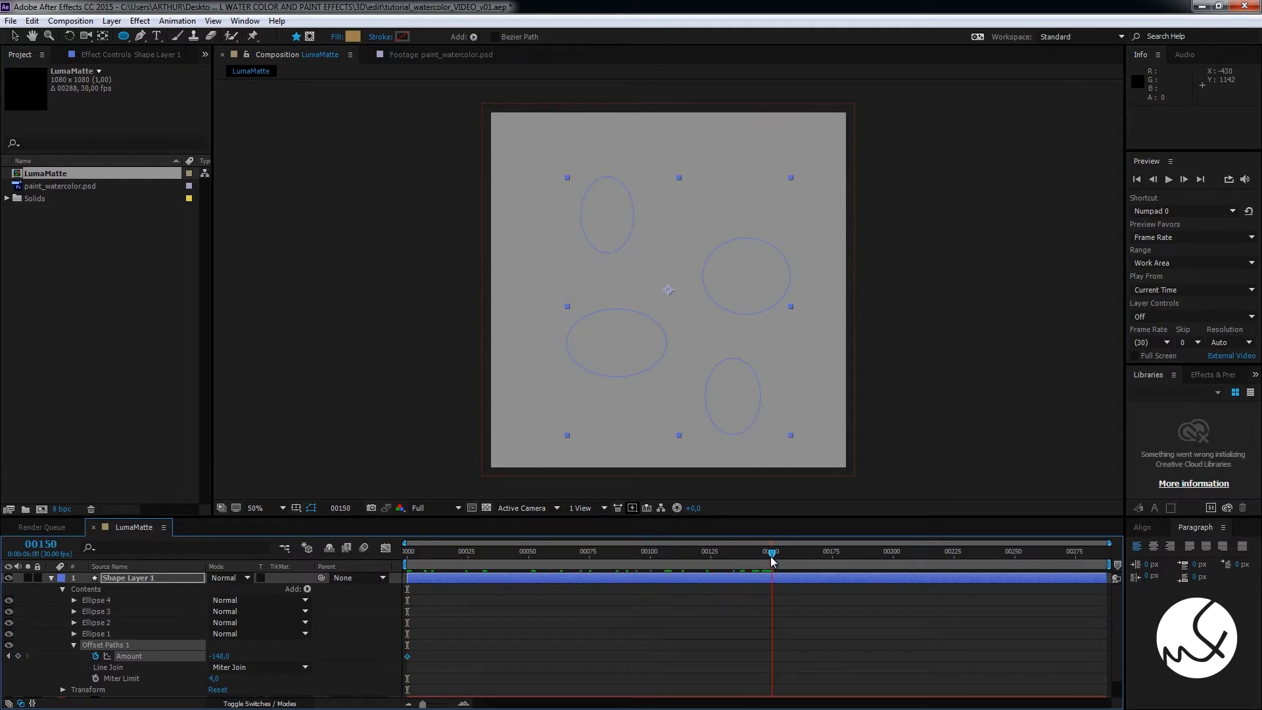
pyautogui.moveTo(217, 656); pyautogui.dragTo(594, 631)
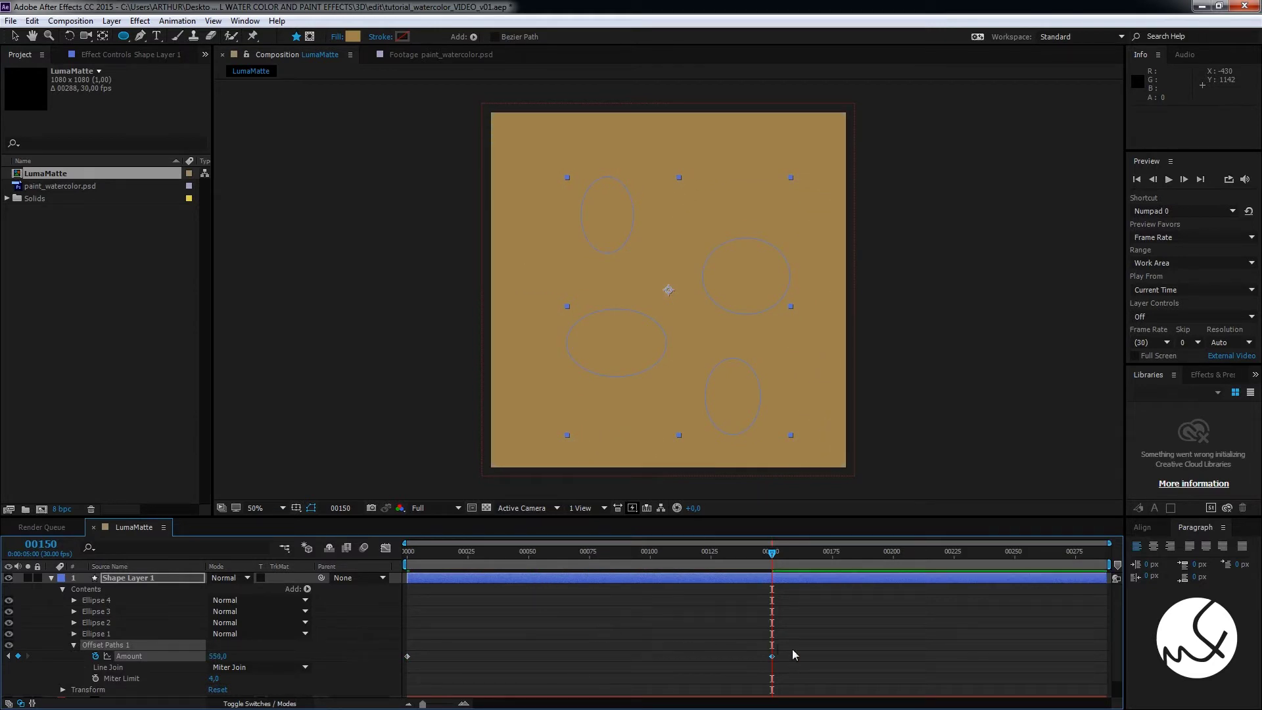
pyautogui.moveTo(647, 628); pyautogui.dragTo(767, 670)
# Apply Easy Ease In to the frame-150 Amount keyframe and collapse Offset Paths
pyautogui.rightClick(776, 666)
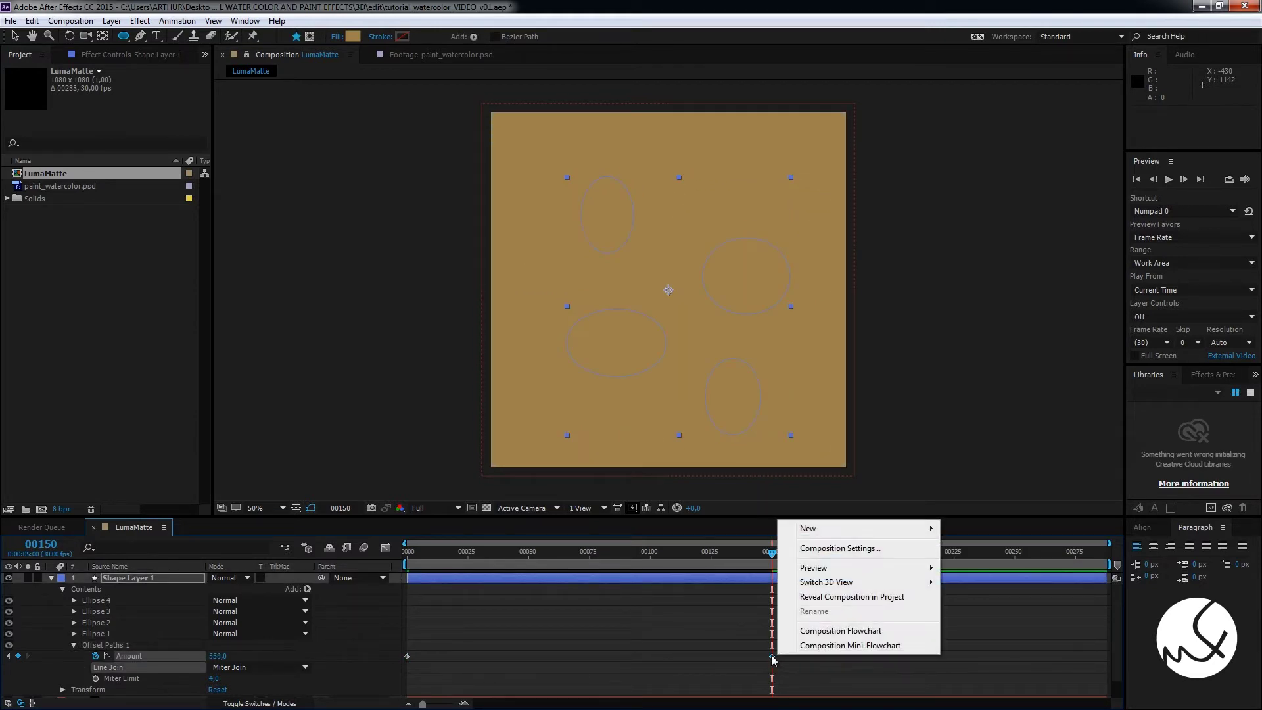
pyautogui.rightClick(771, 656)
pyautogui.moveTo(811, 646)
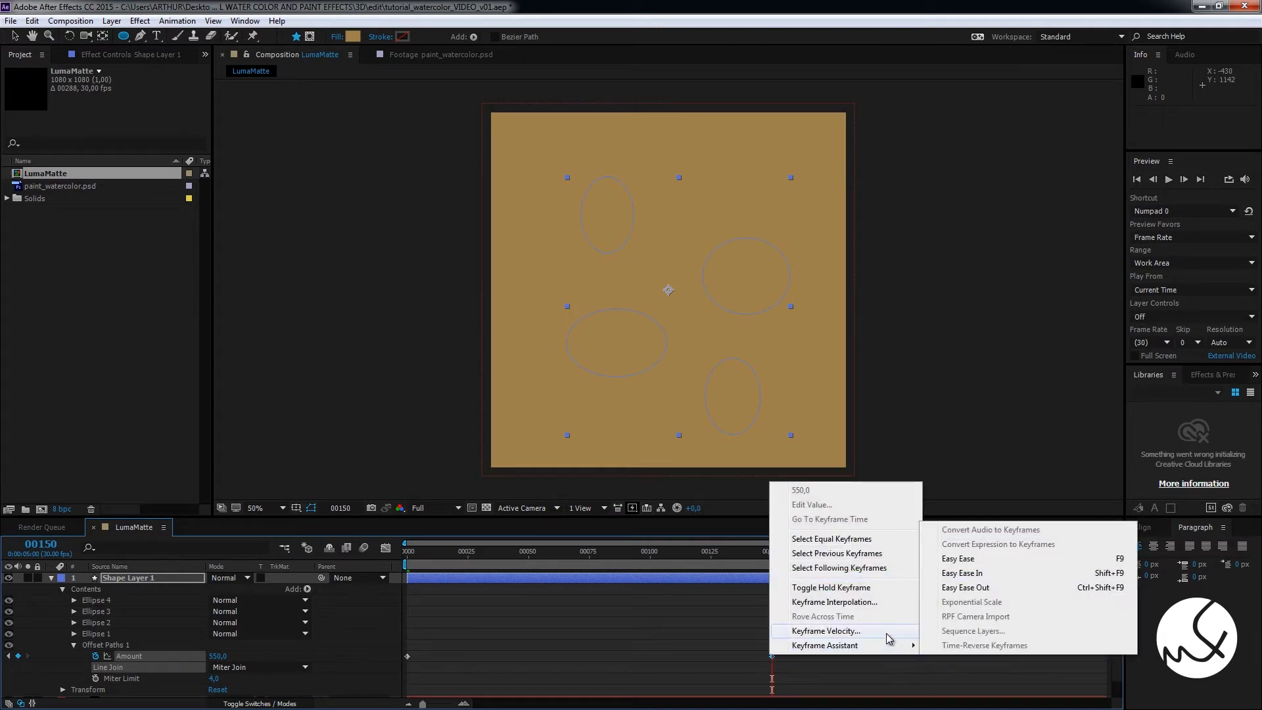
pyautogui.click(1061, 574)
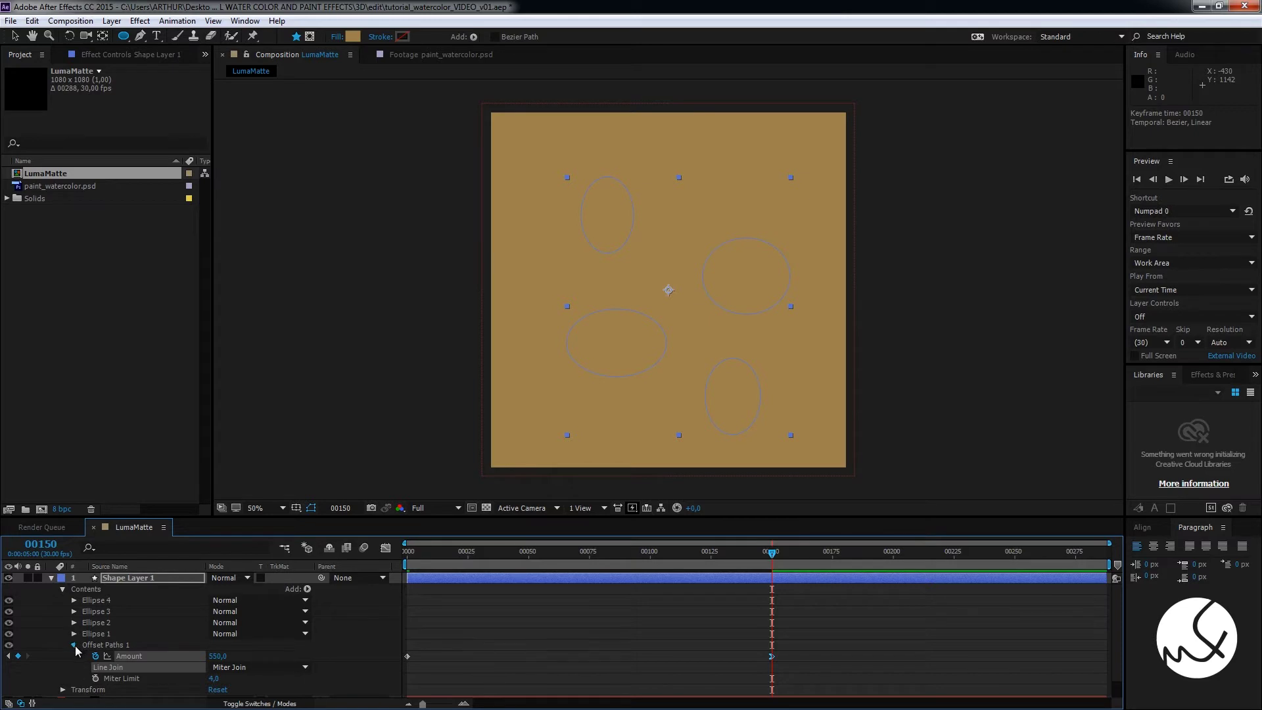
pyautogui.click(75, 645)
pyautogui.click(136, 582)
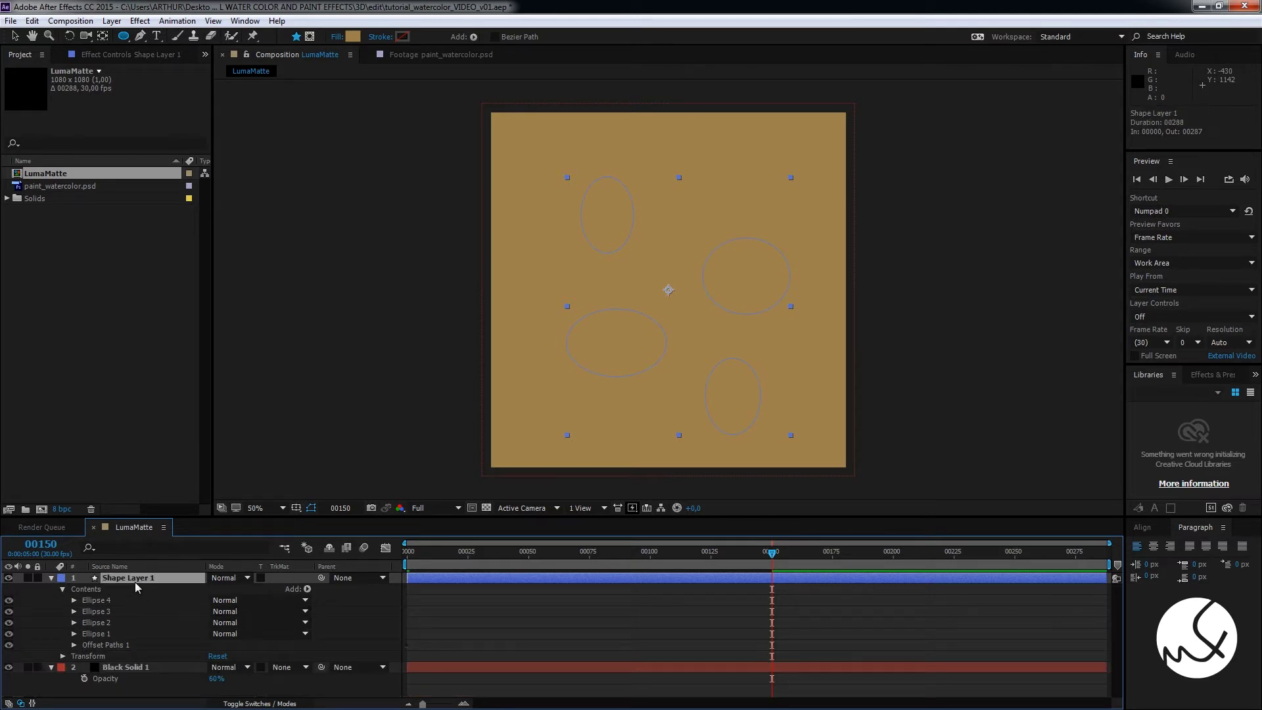
pyautogui.click(140, 54)
# Select Ellipse 1–4 and set their shape fill colour to white
pyautogui.rightClick(108, 200)
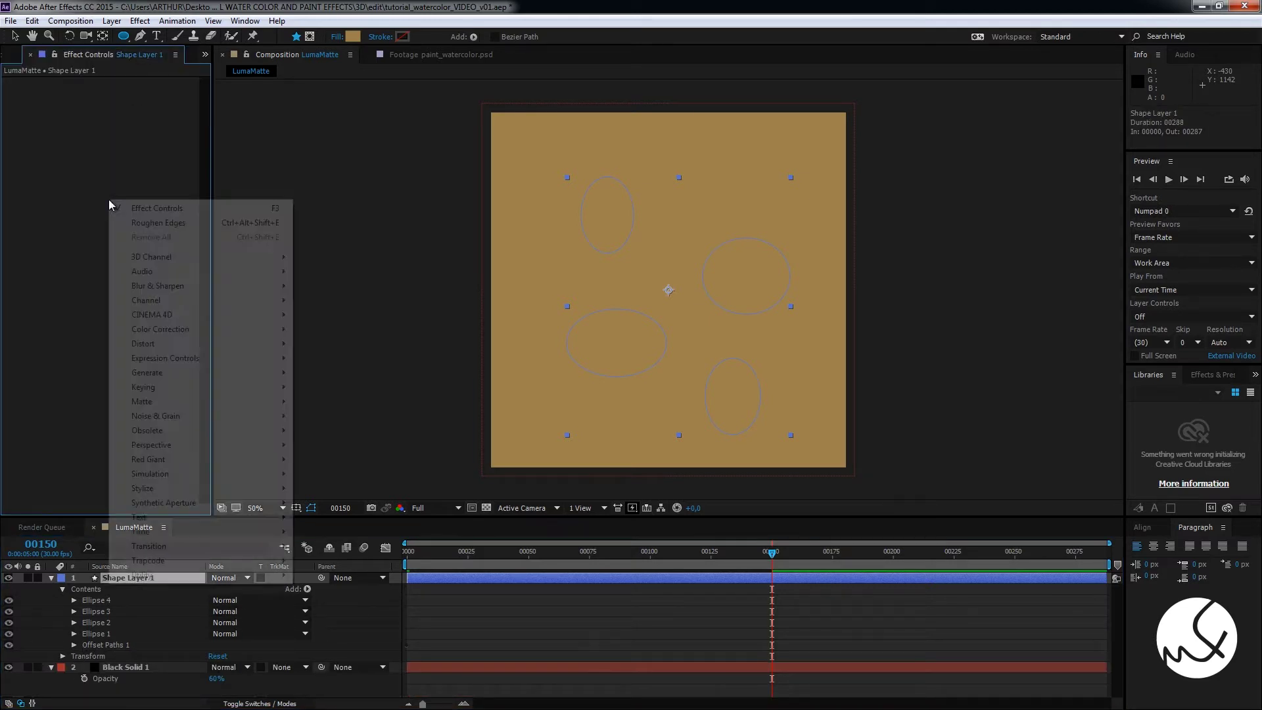
pyautogui.click(103, 602)
pyautogui.keyDown('shift'); pyautogui.click(116, 633); pyautogui.keyUp('shift')
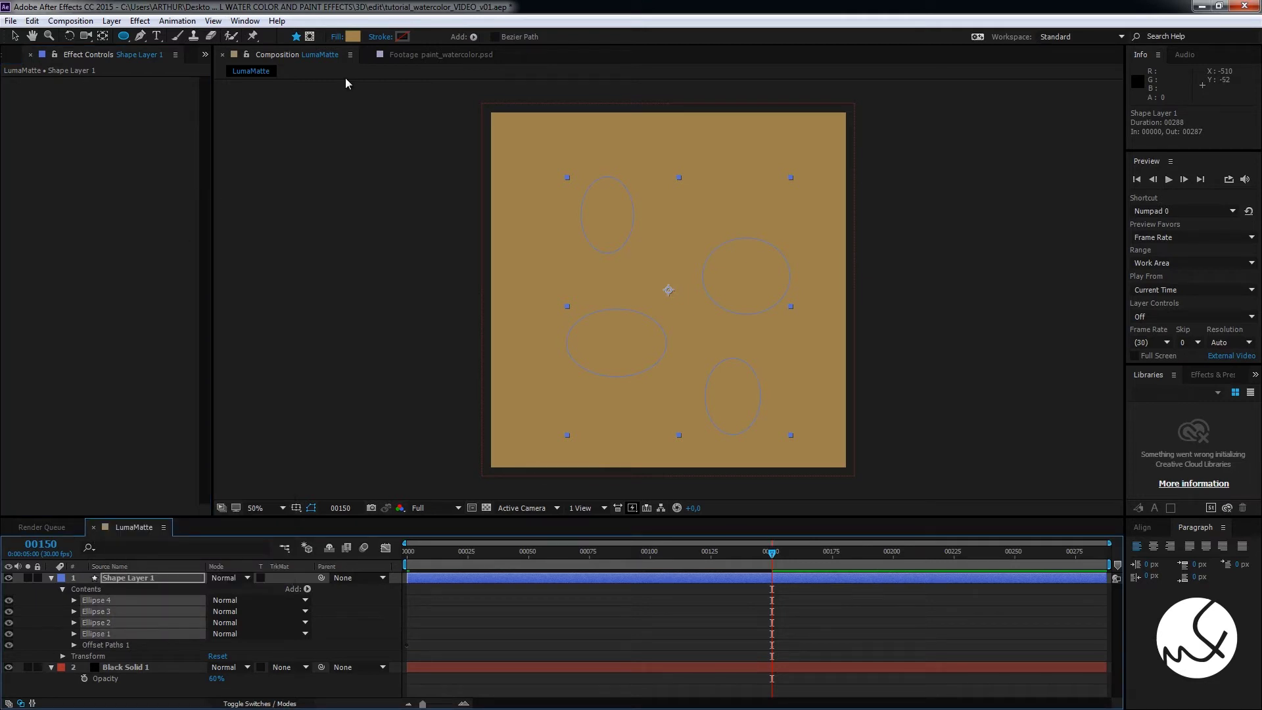
pyautogui.click(353, 37)
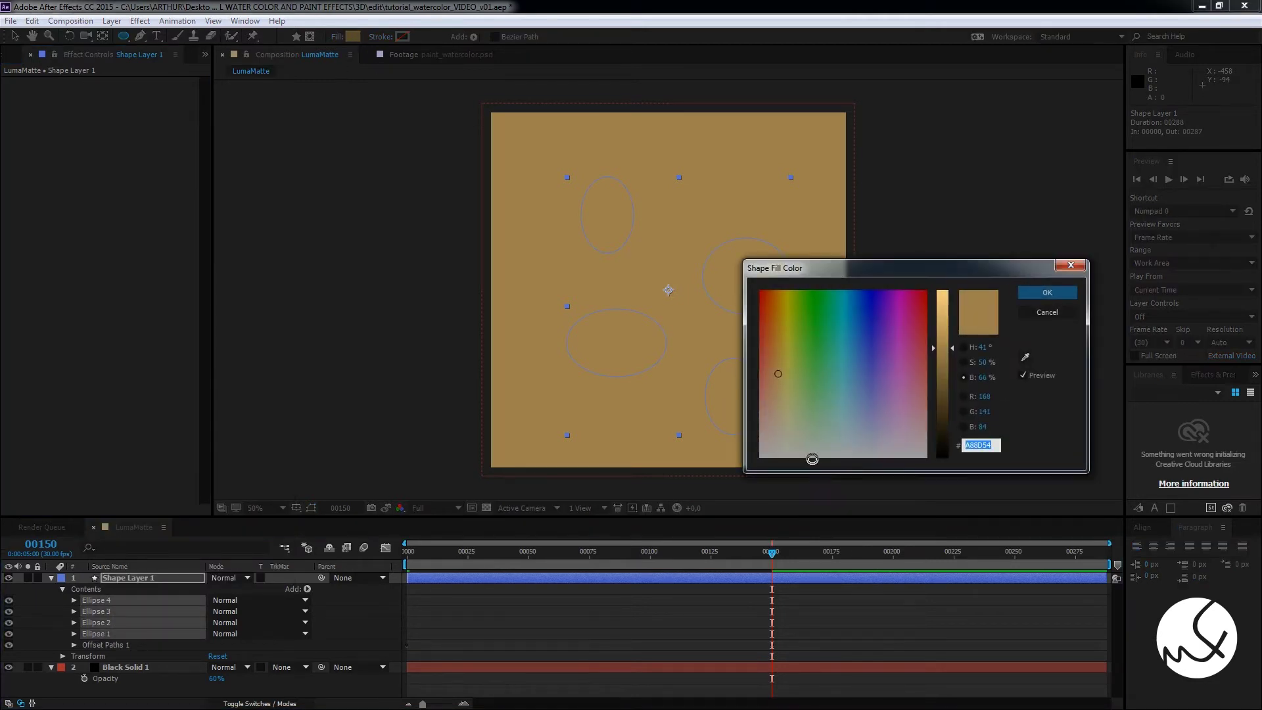
pyautogui.moveTo(811, 456); pyautogui.dragTo(742, 464)
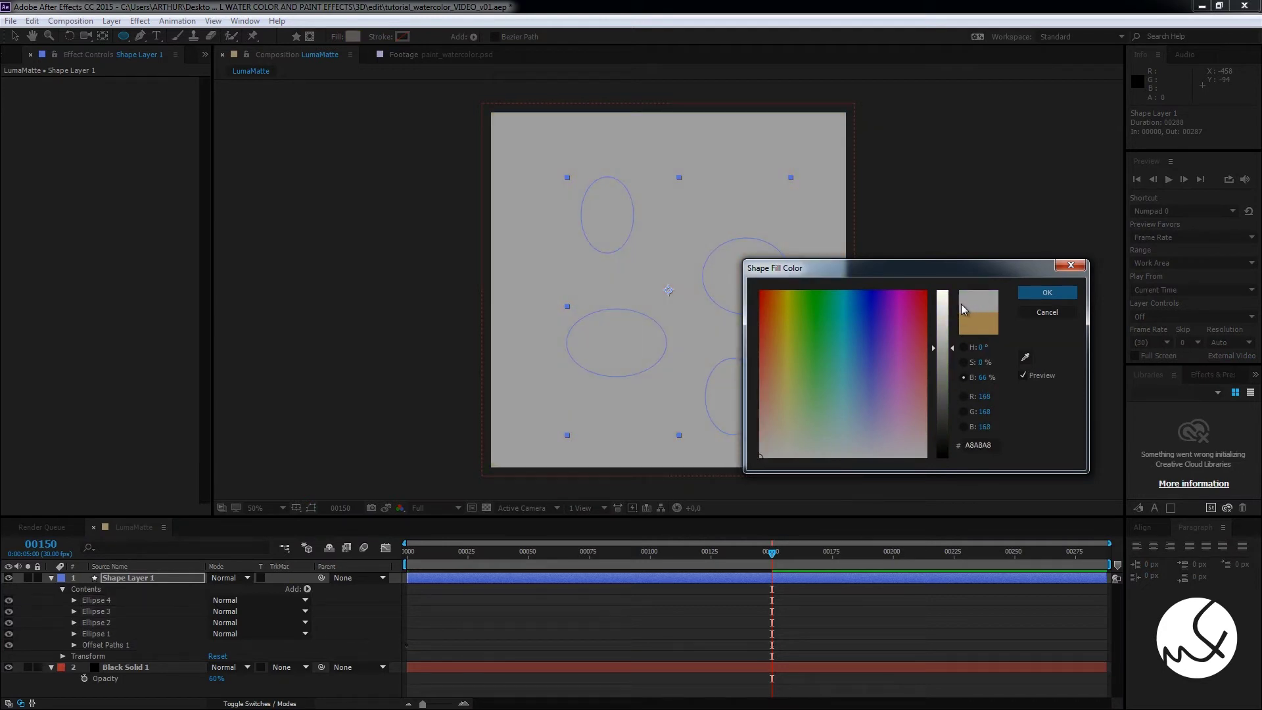
pyautogui.moveTo(943, 308); pyautogui.dragTo(943, 290)
pyautogui.click(1047, 293)
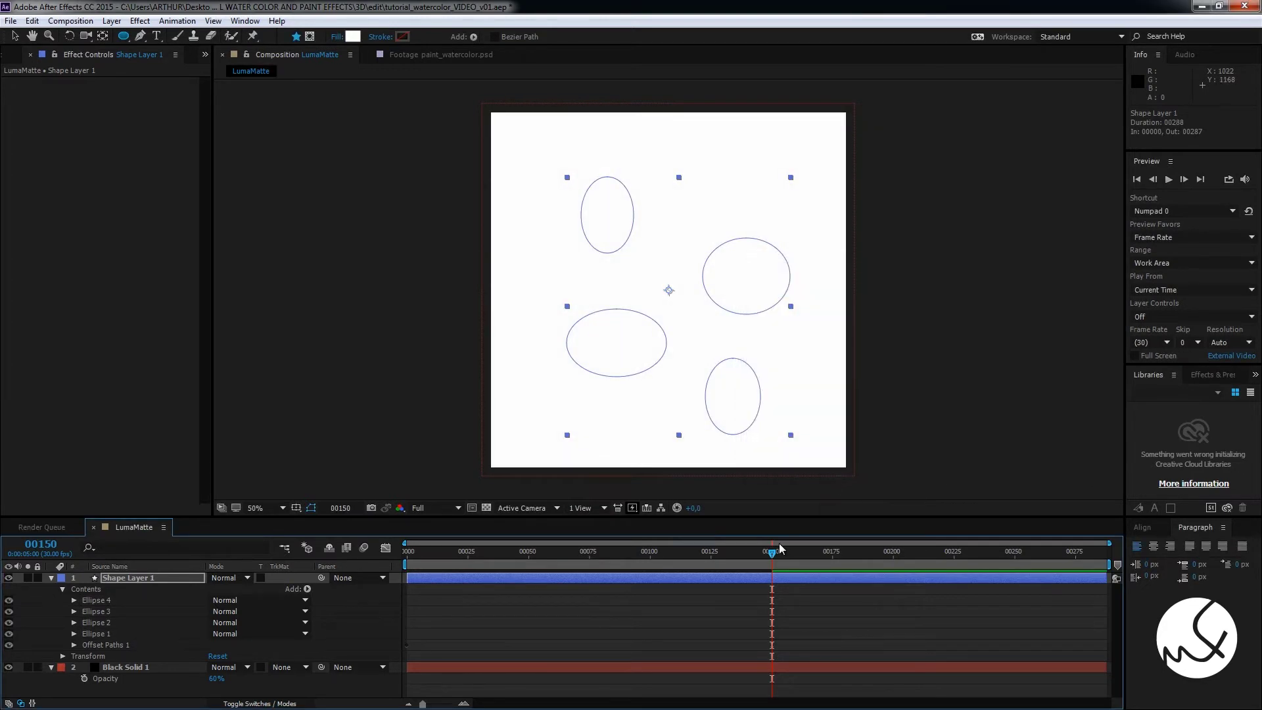
pyautogui.moveTo(755, 562); pyautogui.dragTo(455, 570)
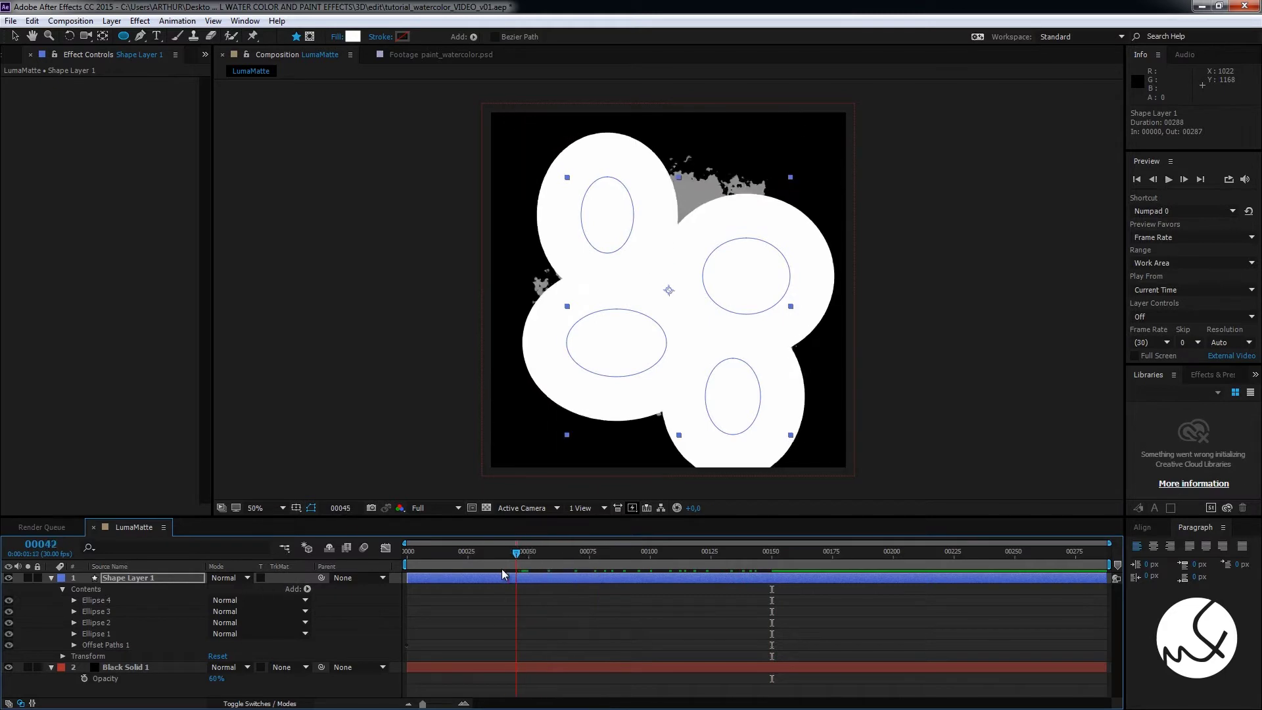
# Move Shape Layer 1 below Black Solid 1 and trim its in point to frame 35
pyautogui.press('space')
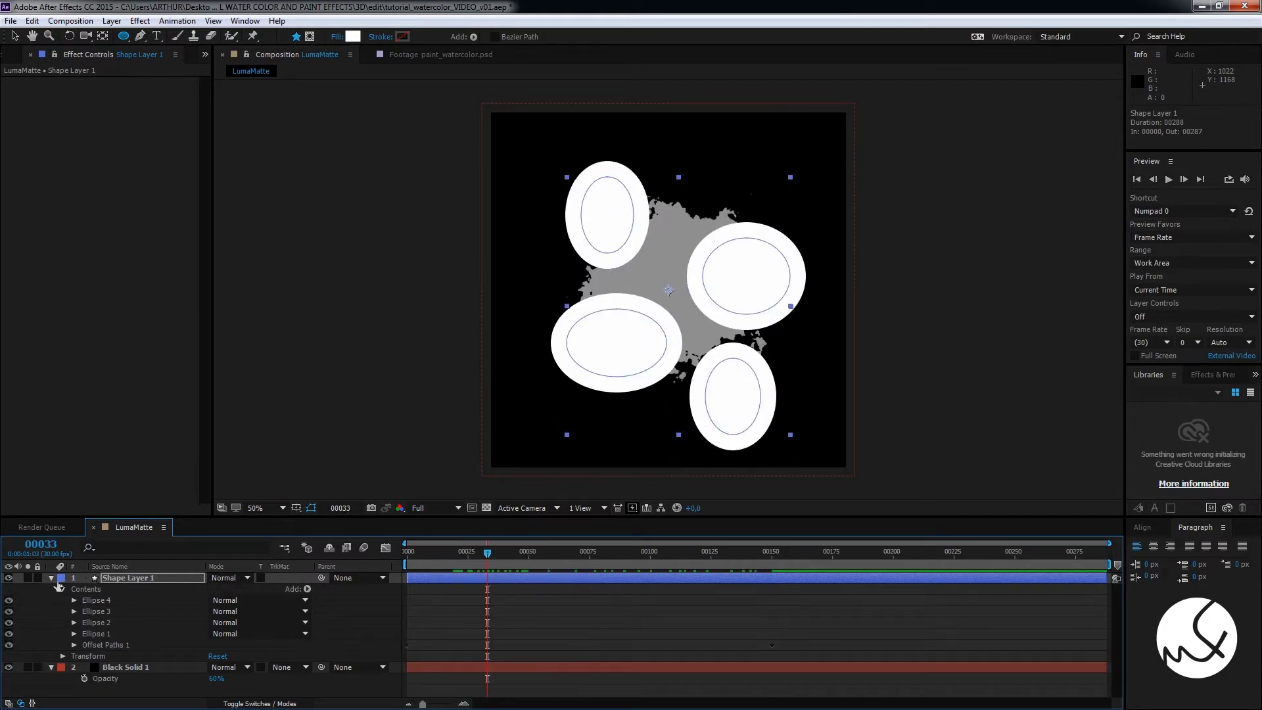
pyautogui.click(50, 578)
pyautogui.moveTo(130, 577); pyautogui.dragTo(136, 633)
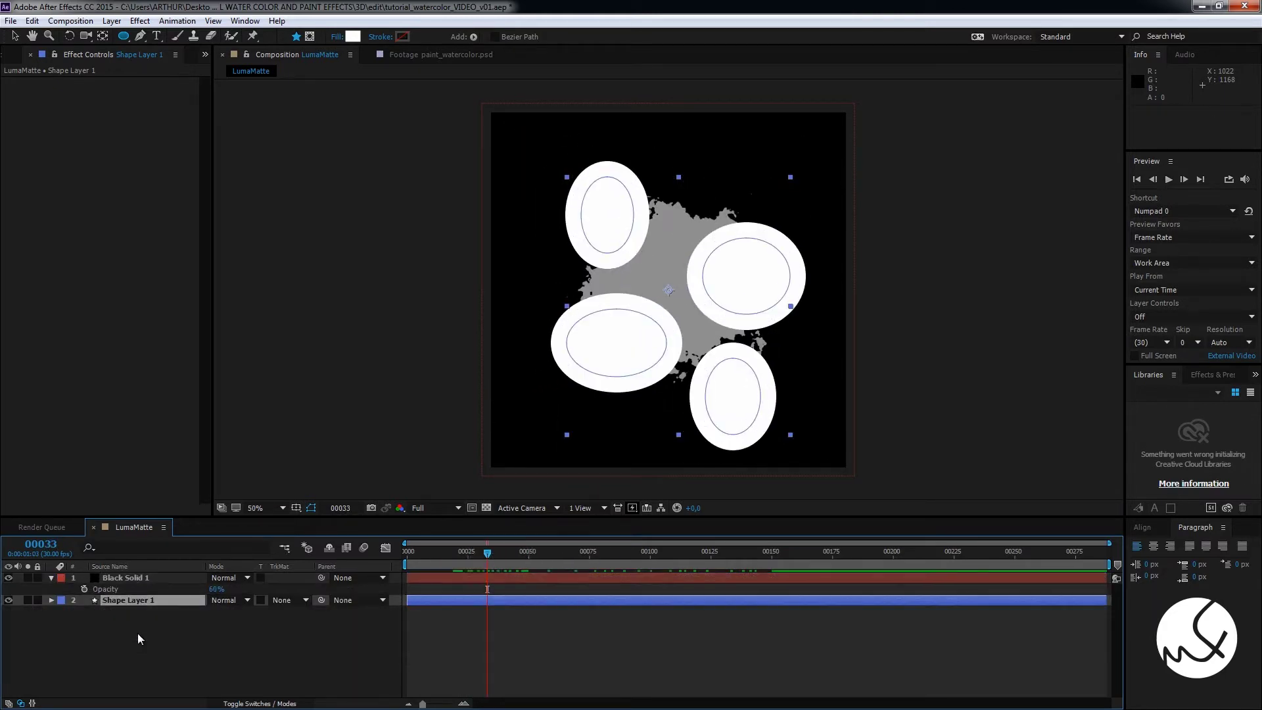
pyautogui.moveTo(479, 558); pyautogui.dragTo(491, 552)
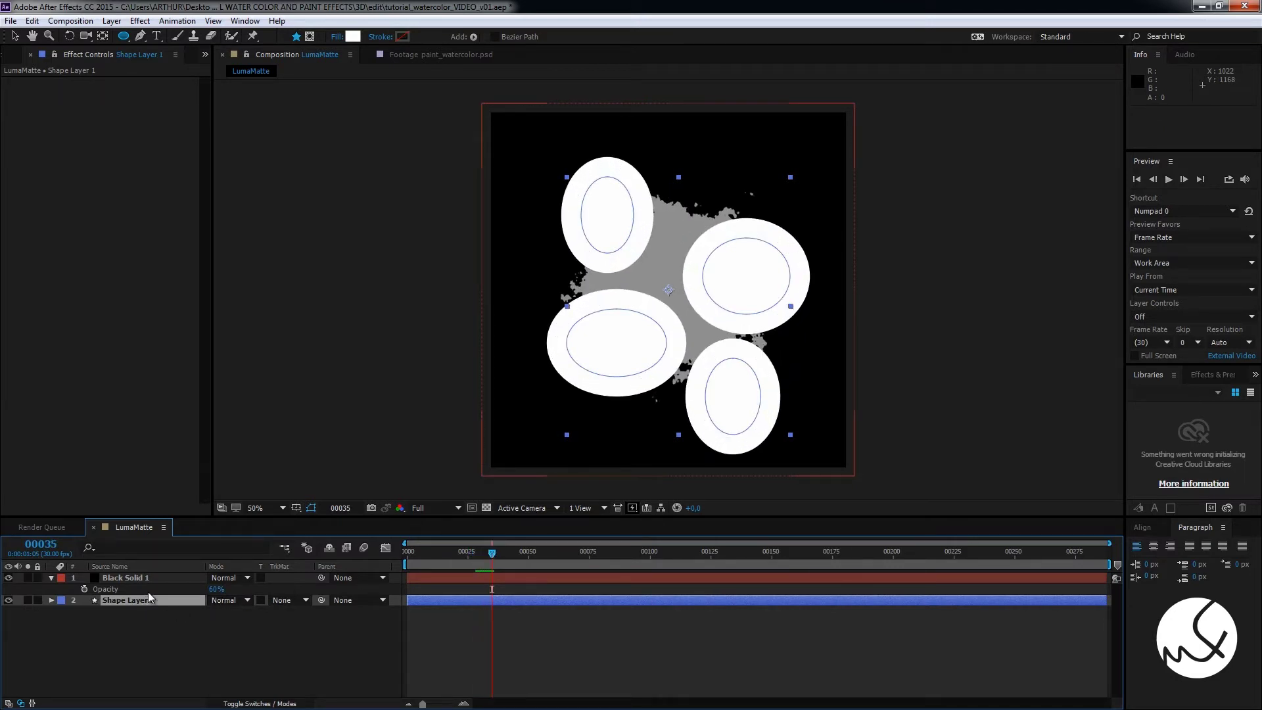
pyautogui.press('[')
pyautogui.moveTo(492, 556)
pyautogui.mouseDown()
pyautogui.moveTo(592, 558)
pyautogui.moveTo(563, 558)
pyautogui.mouseUp()
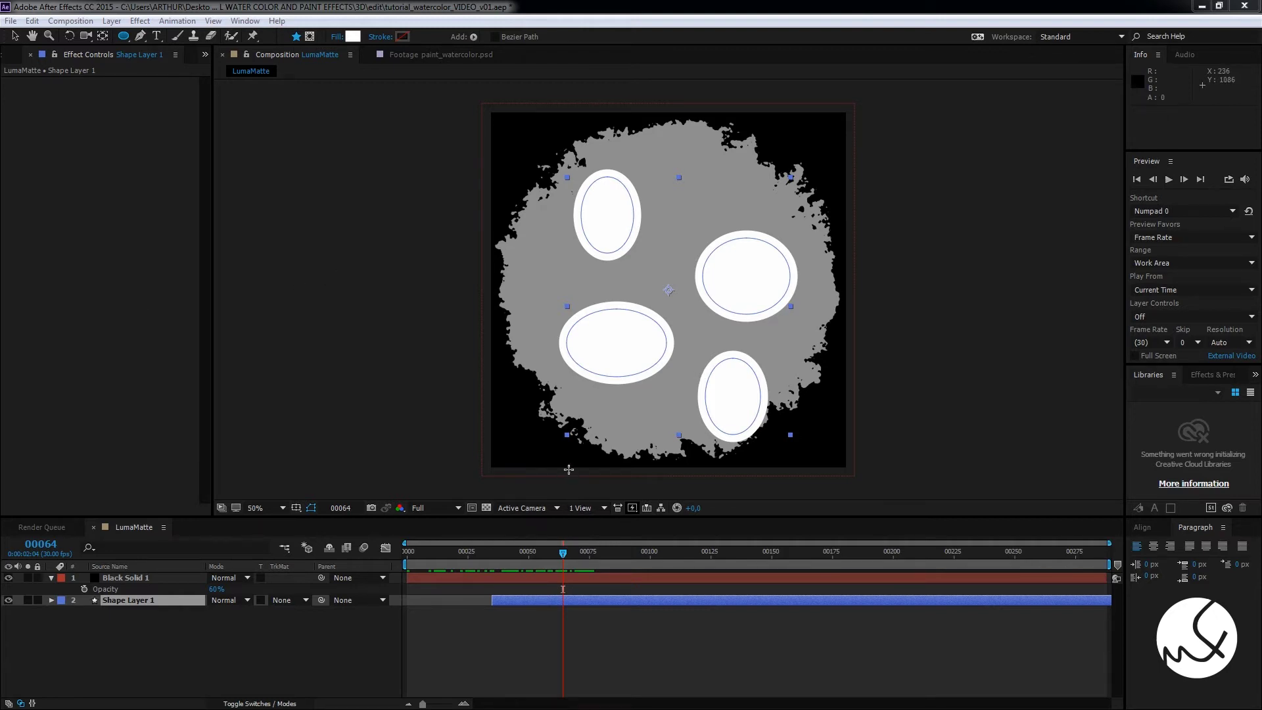
# Apply a Turbulent Displace effect to Shape Layer 1
pyautogui.rightClick(89, 242)
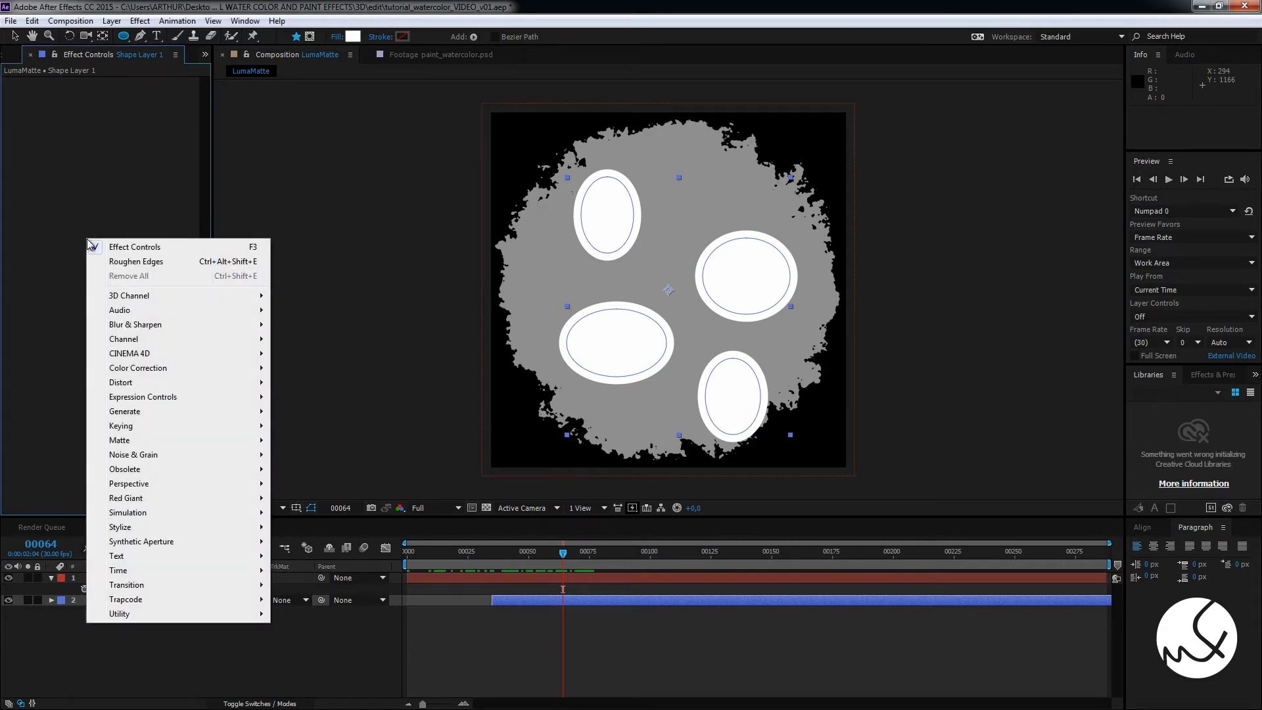
pyautogui.moveTo(155, 380)
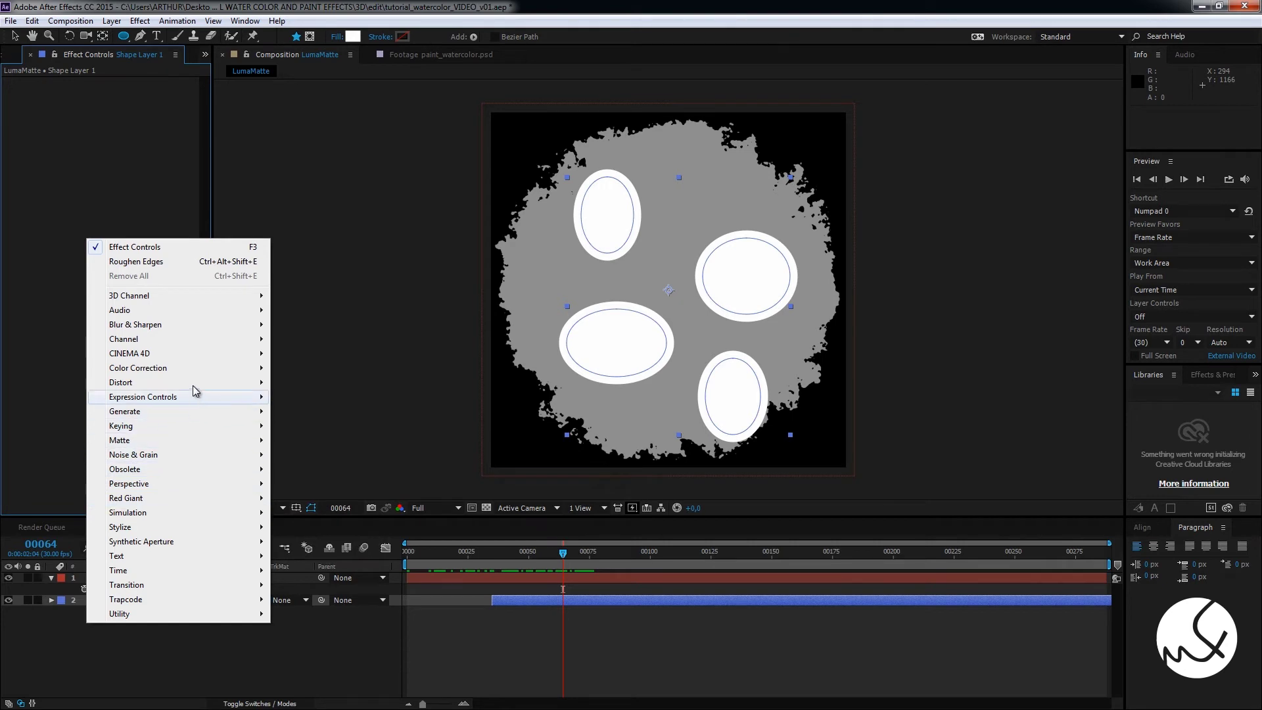
pyautogui.moveTo(197, 382)
pyautogui.click(357, 644)
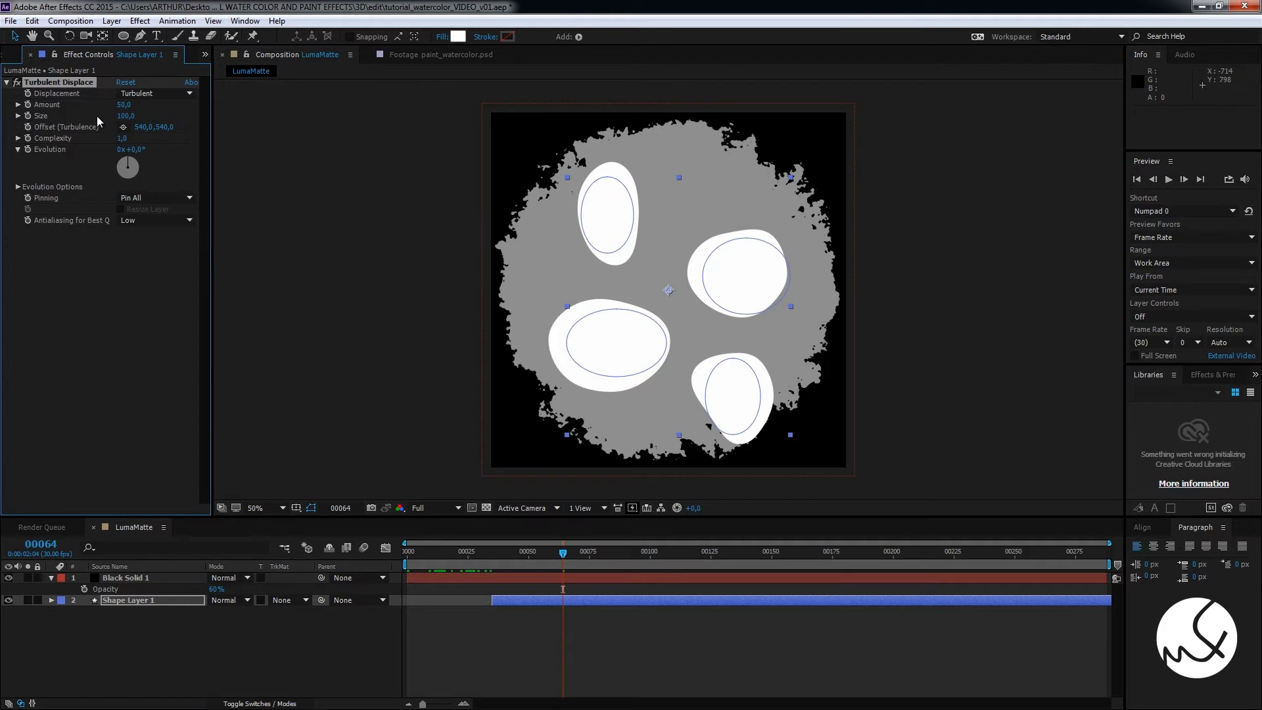
# Set Turbulent Displace Amount to 500 and Size to 20, then scrub to check
pyautogui.click(119, 105)
pyautogui.write('500')
pyautogui.press('Return')
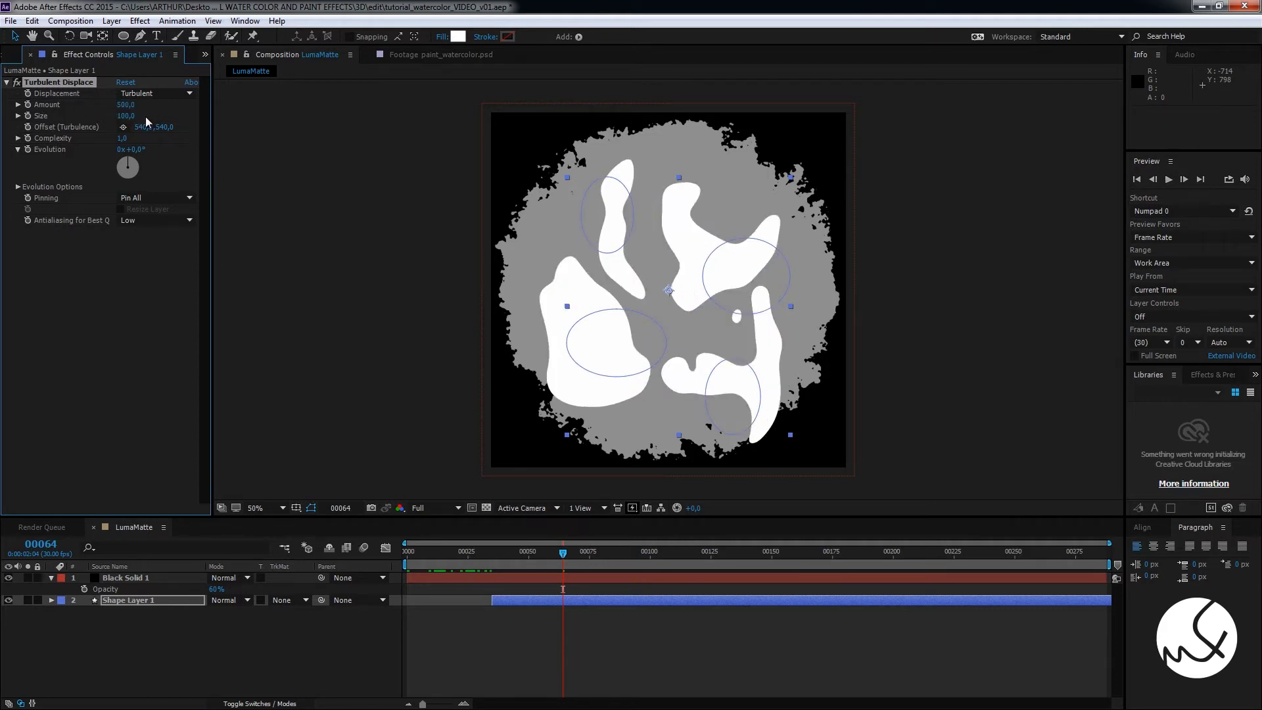
pyautogui.click(129, 117)
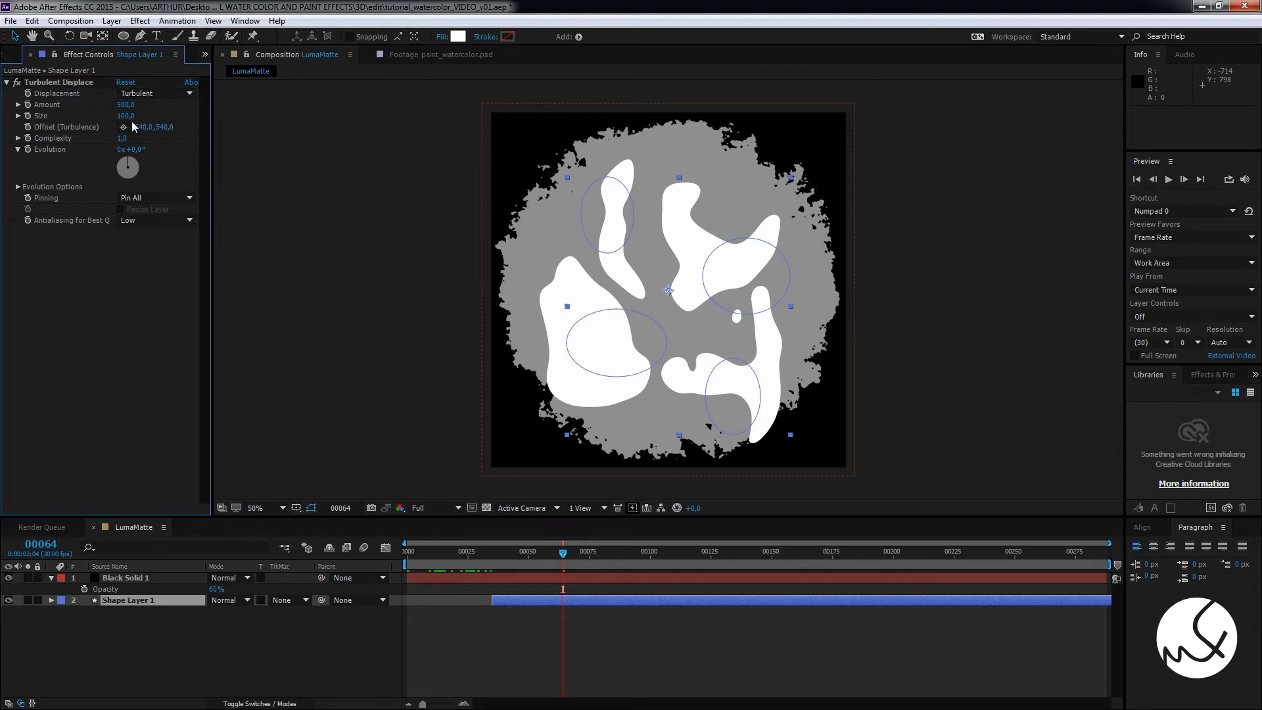
pyautogui.write('20')
pyautogui.press('Return')
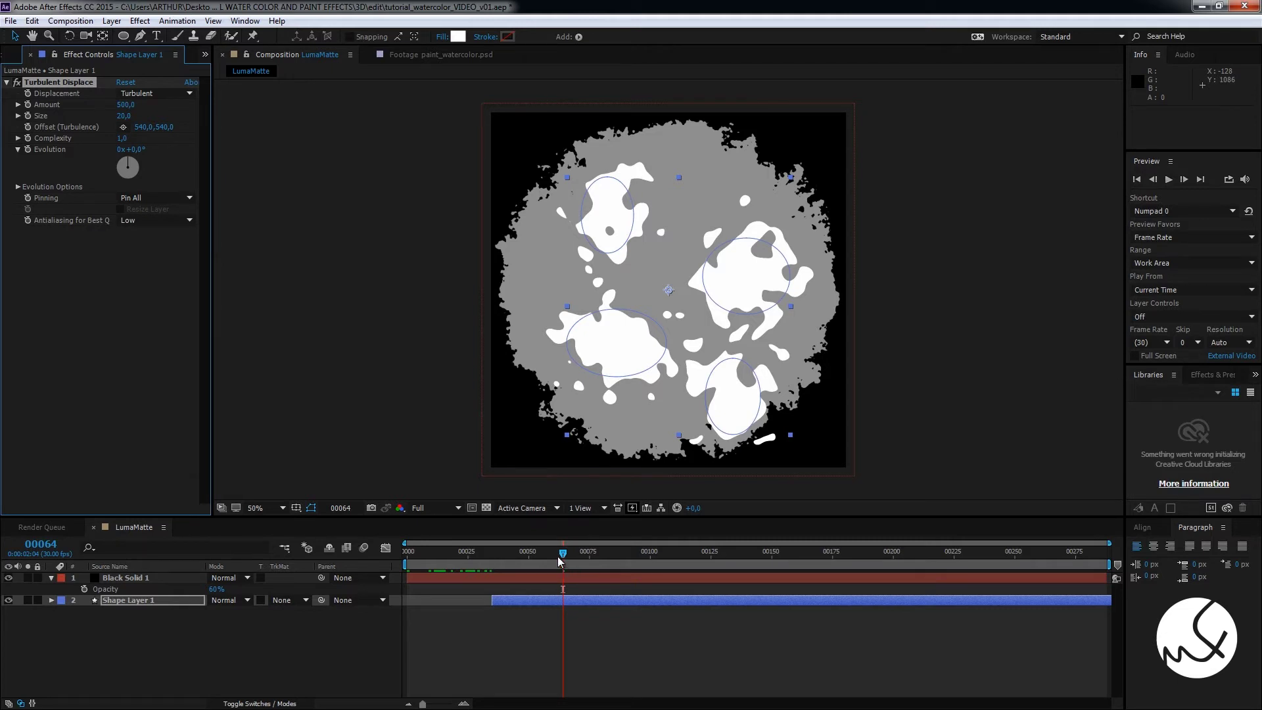
pyautogui.moveTo(558, 556); pyautogui.dragTo(616, 565)
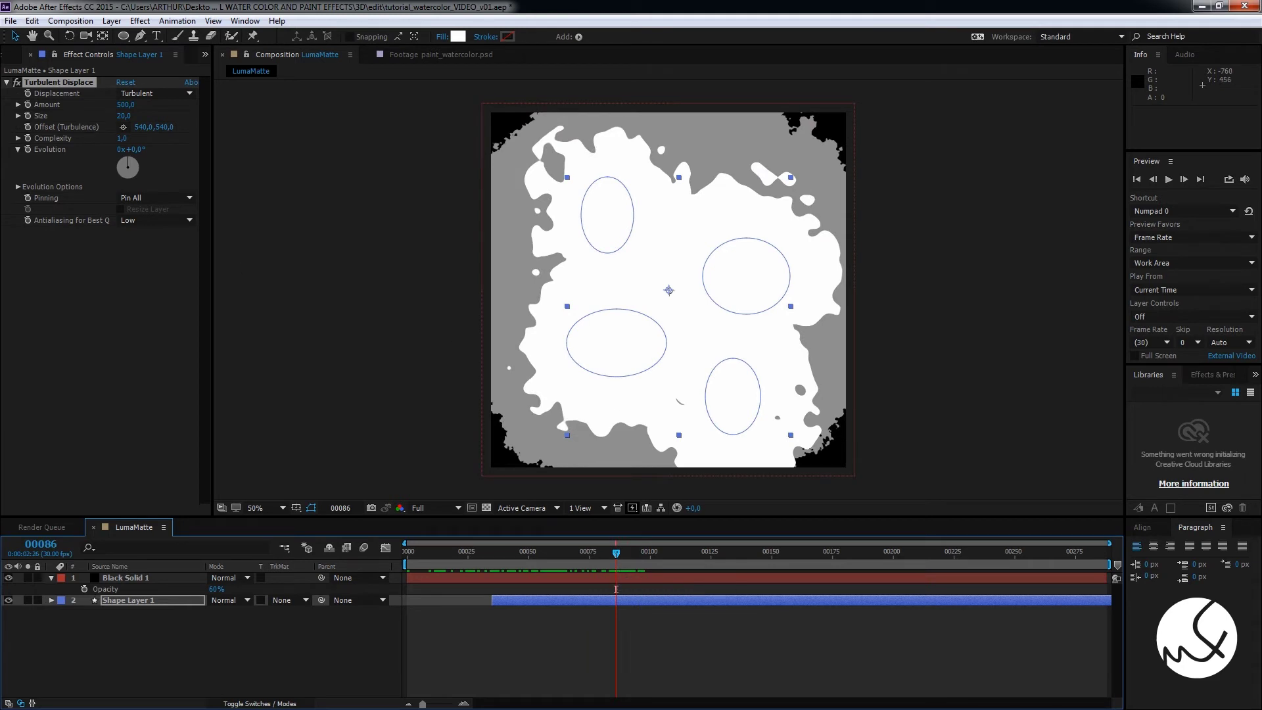
# Drive the Turbulent Displace Evolution with the expression time*100 and scrub to check the motion
pyautogui.keyDown('alt'); pyautogui.click(26, 150); pyautogui.keyUp('alt')
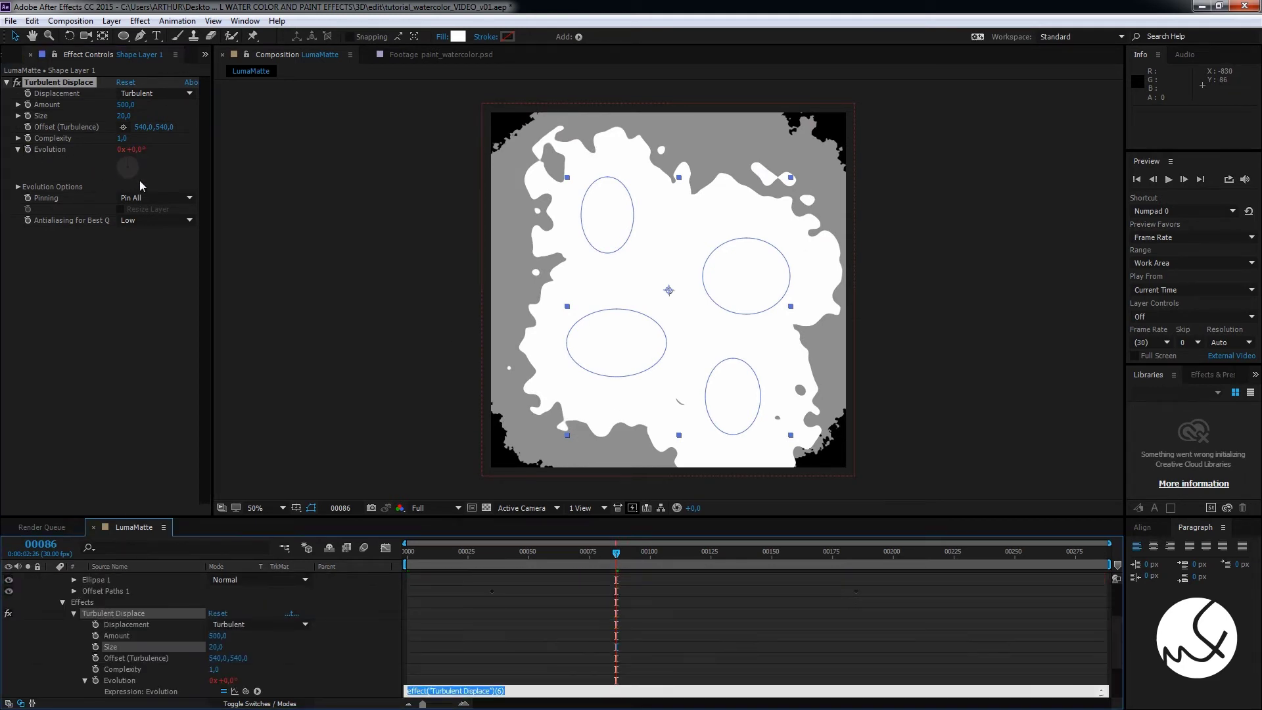
pyautogui.write('time*100')
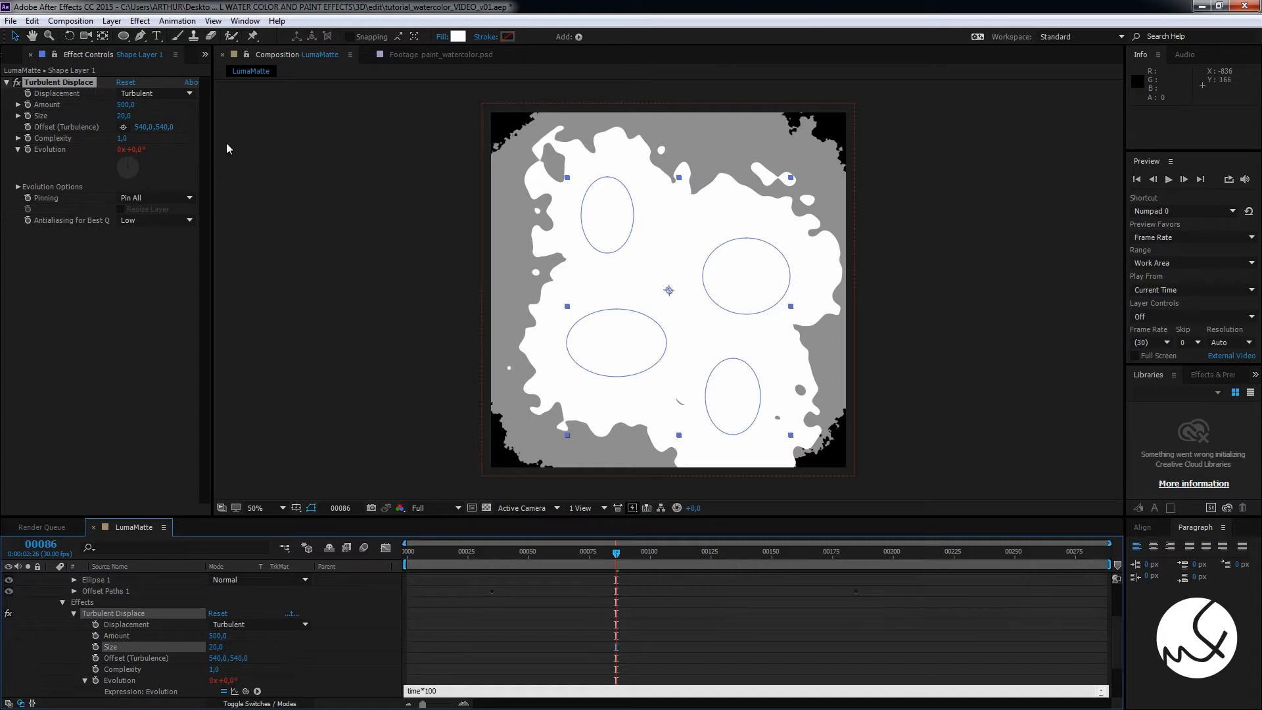
pyautogui.moveTo(602, 551)
pyautogui.mouseDown()
pyautogui.moveTo(549, 564)
pyautogui.moveTo(595, 580)
pyautogui.moveTo(703, 579)
pyautogui.moveTo(673, 567)
pyautogui.moveTo(547, 571)
pyautogui.mouseUp()
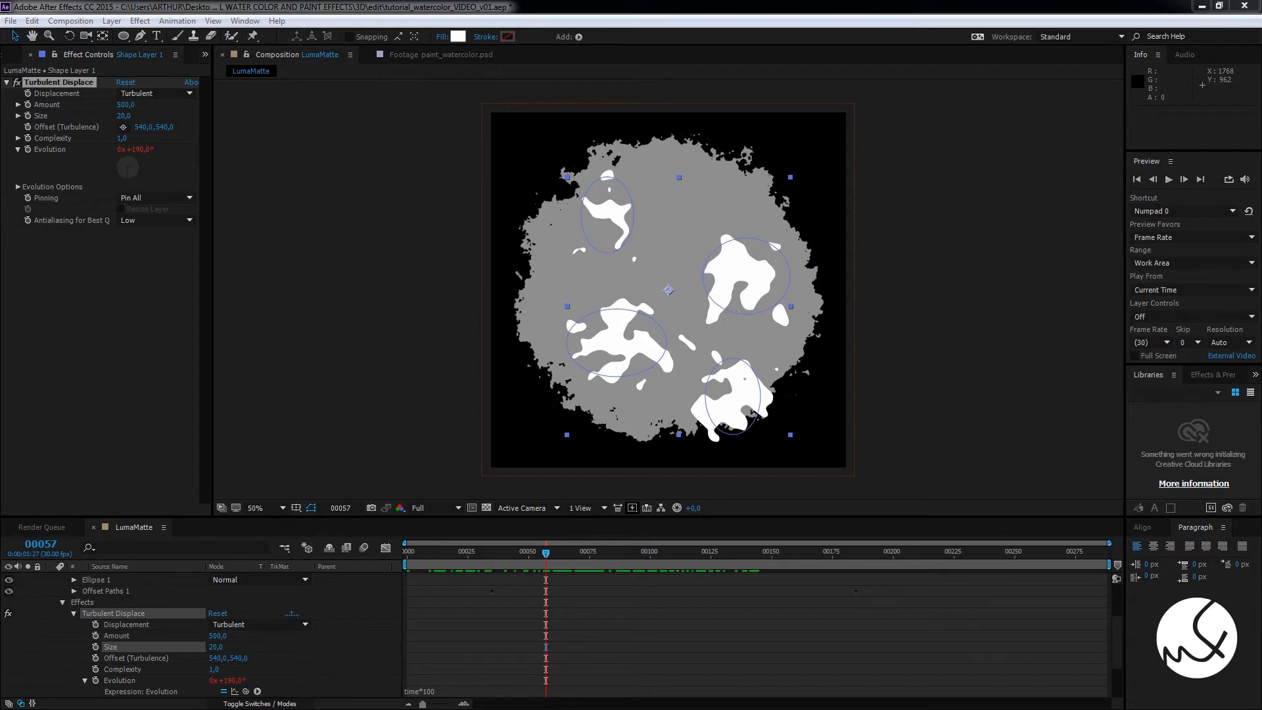
pyautogui.click(171, 594)
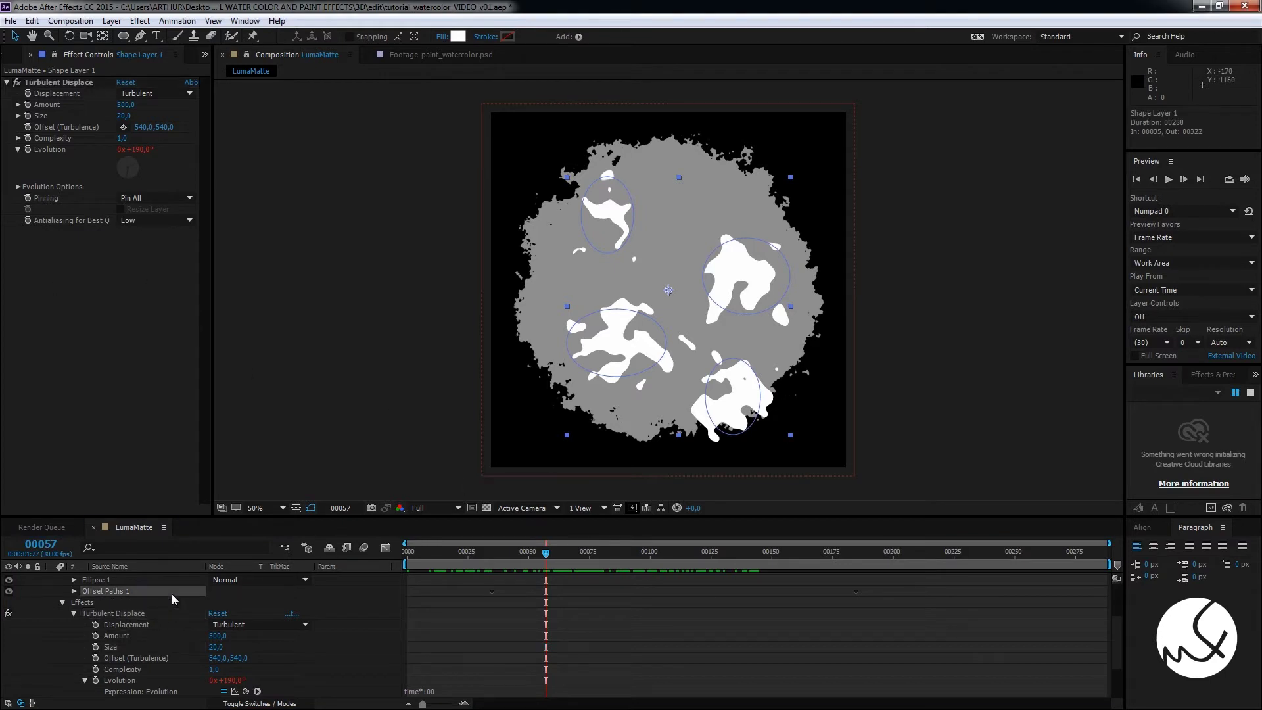
pyautogui.scroll(3, 171, 593)
# Collapse Black Solid 1 and Shape Layer 1, then preview the animated splat across frames
pyautogui.click(52, 578)
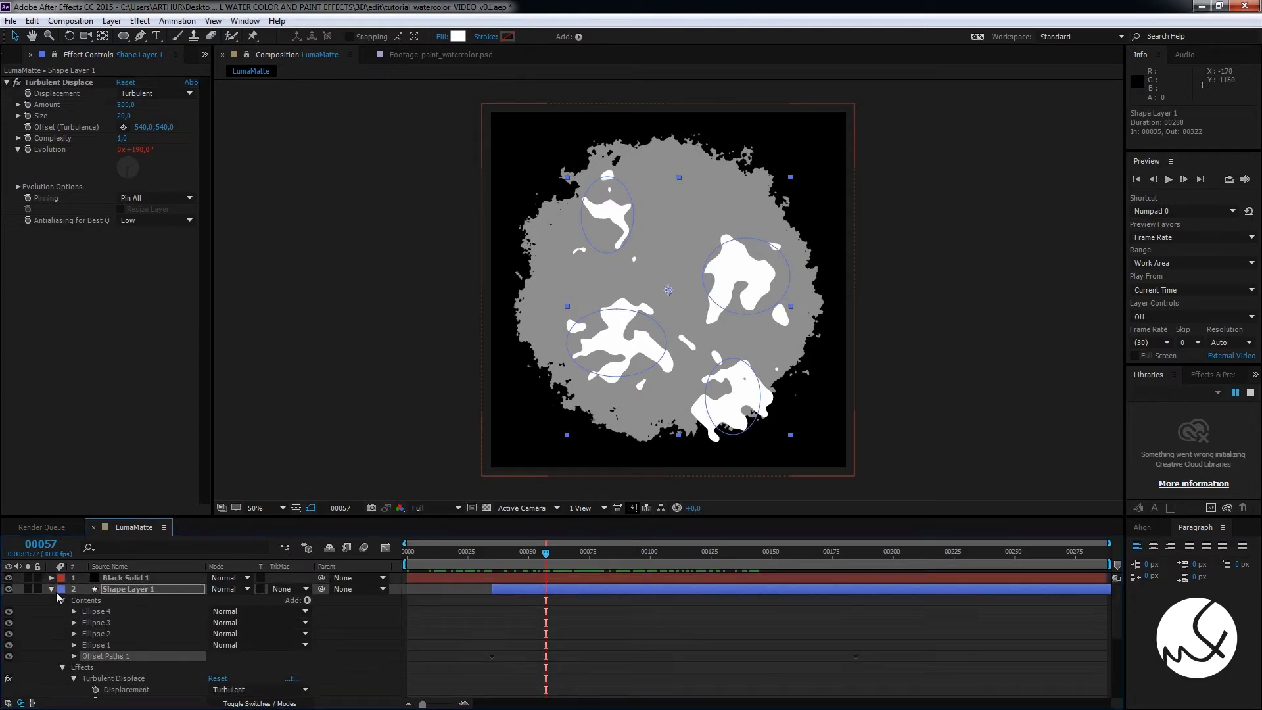
pyautogui.click(50, 590)
pyautogui.moveTo(490, 558); pyautogui.dragTo(620, 561)
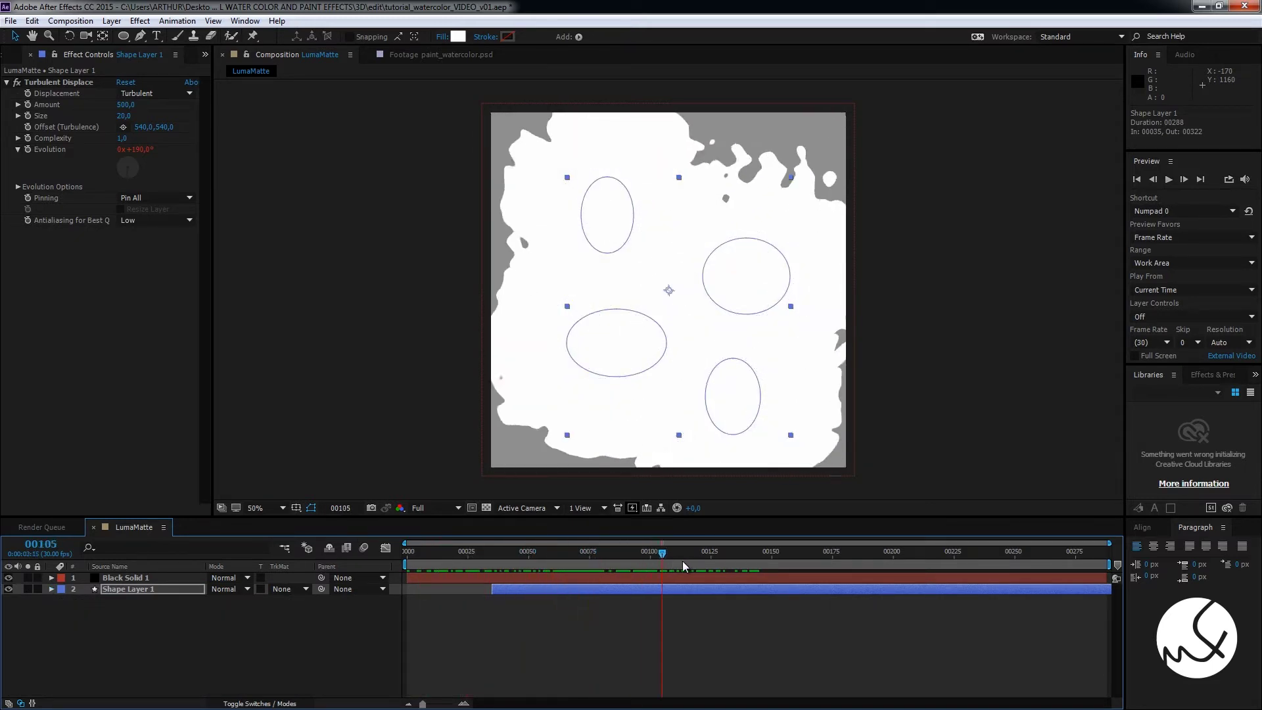
# Start a new composition from the Project panel with its width set to 1920
pyautogui.click(10, 58)
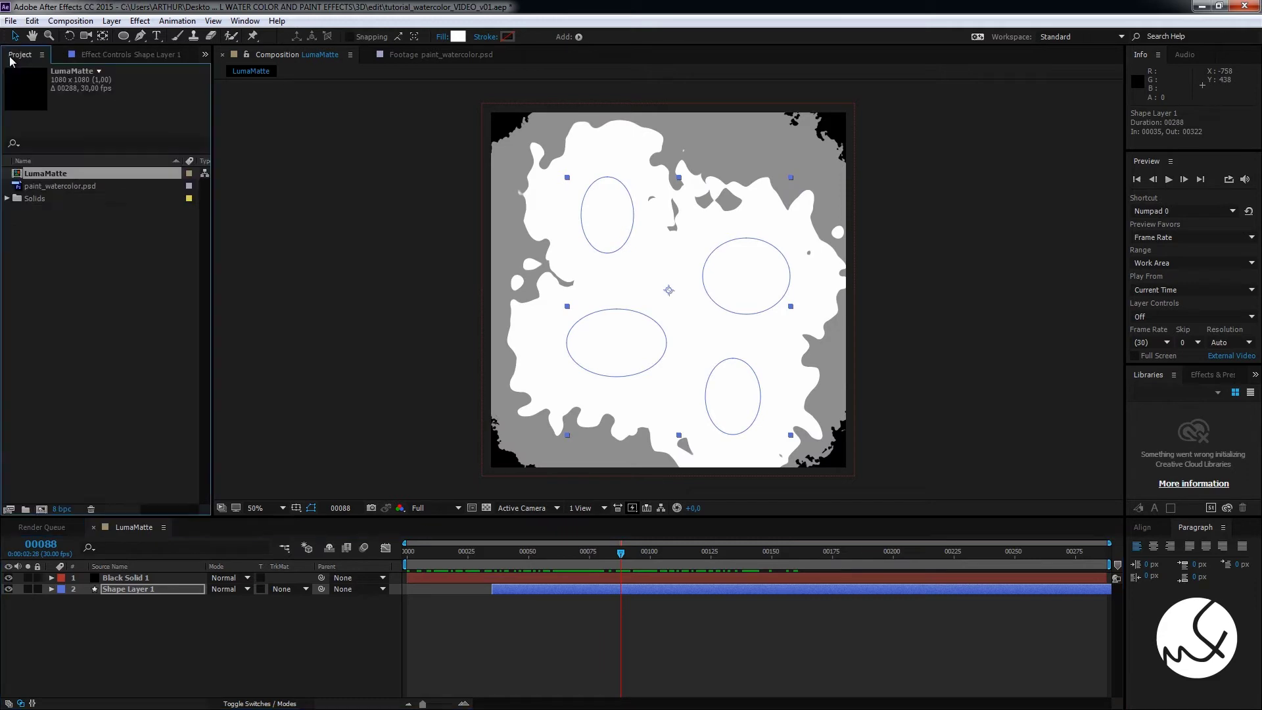
pyautogui.click(65, 241)
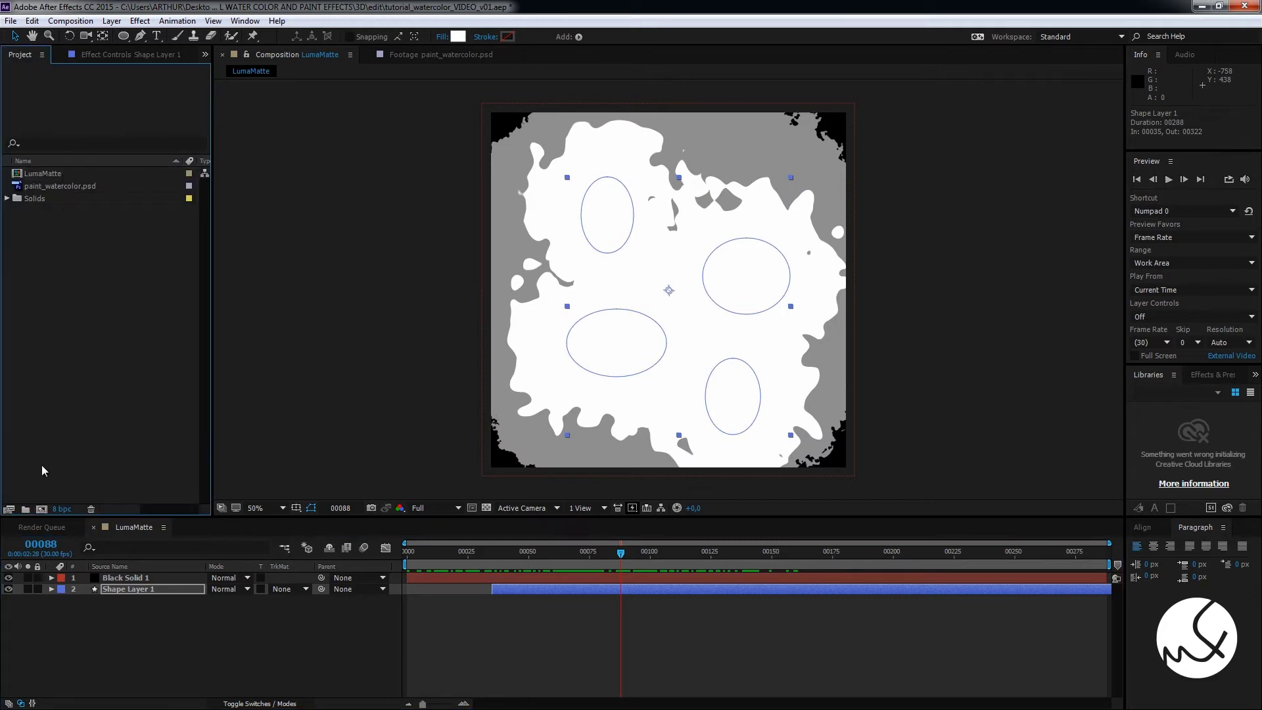
pyautogui.click(41, 509)
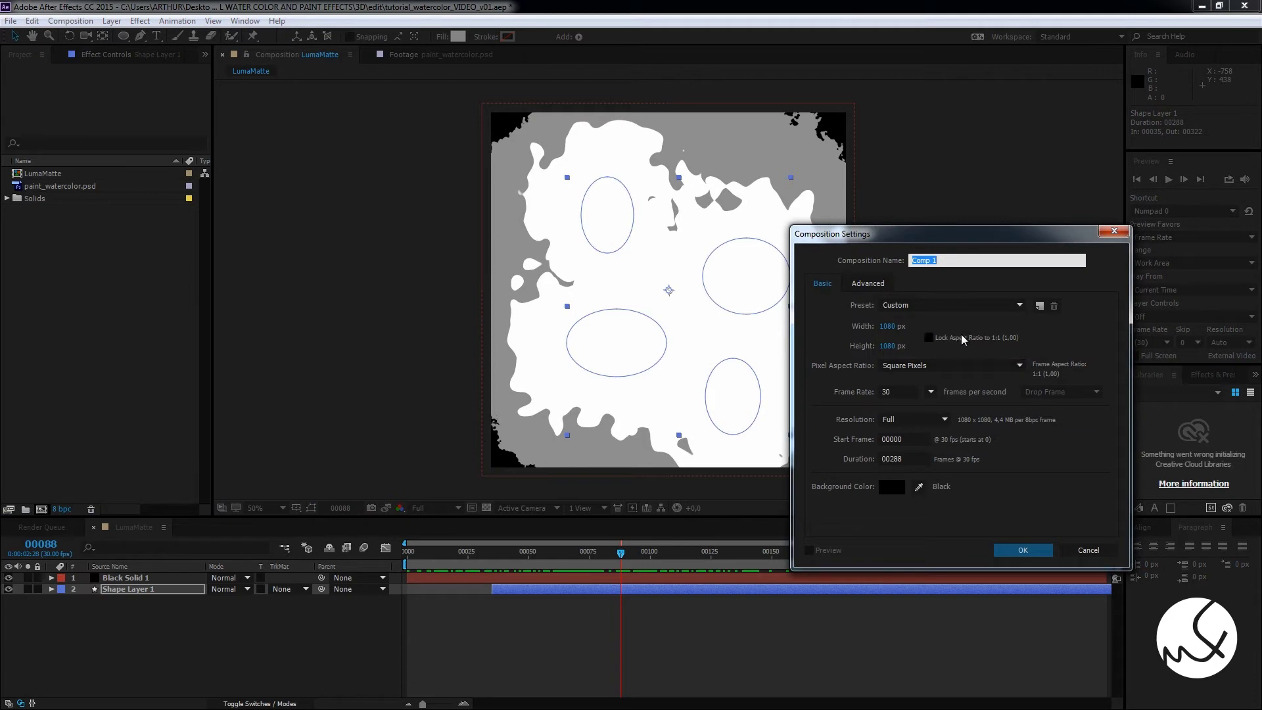
pyautogui.click(882, 326)
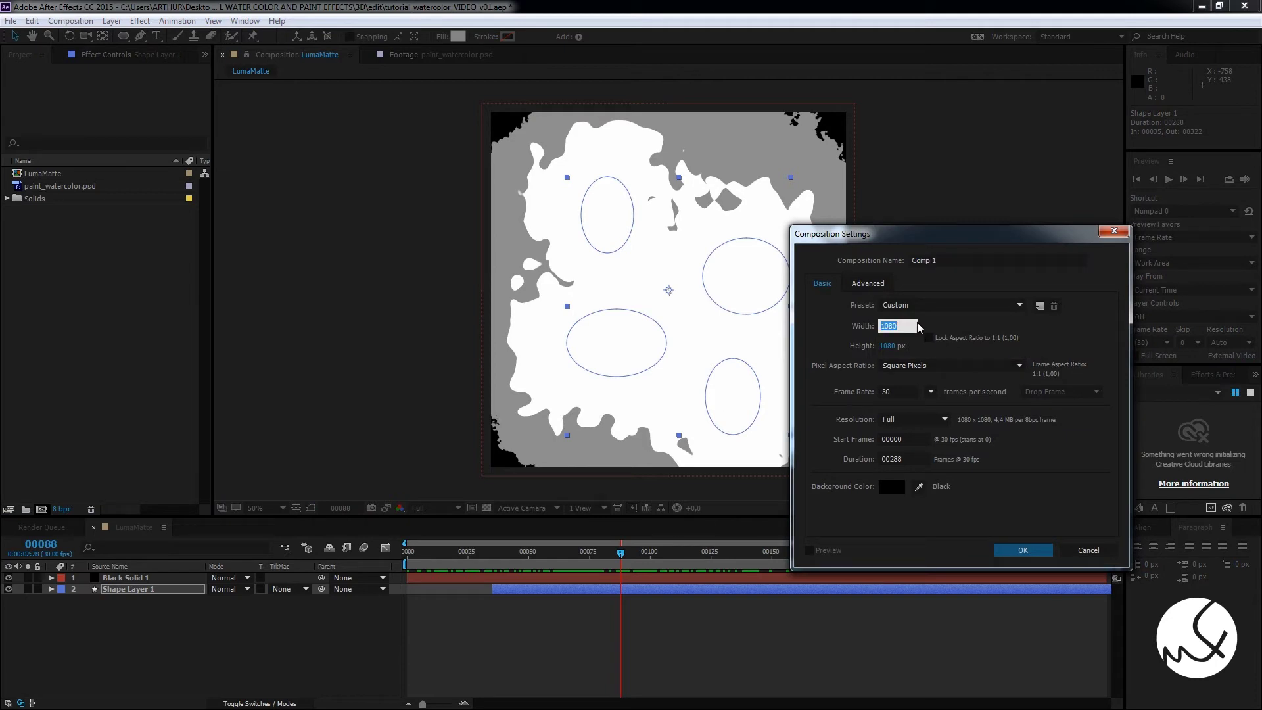
pyautogui.write('1920')
# Create the 1920×1080 Comp 1 and add paint_watercolor.psd into it
pyautogui.click(1026, 551)
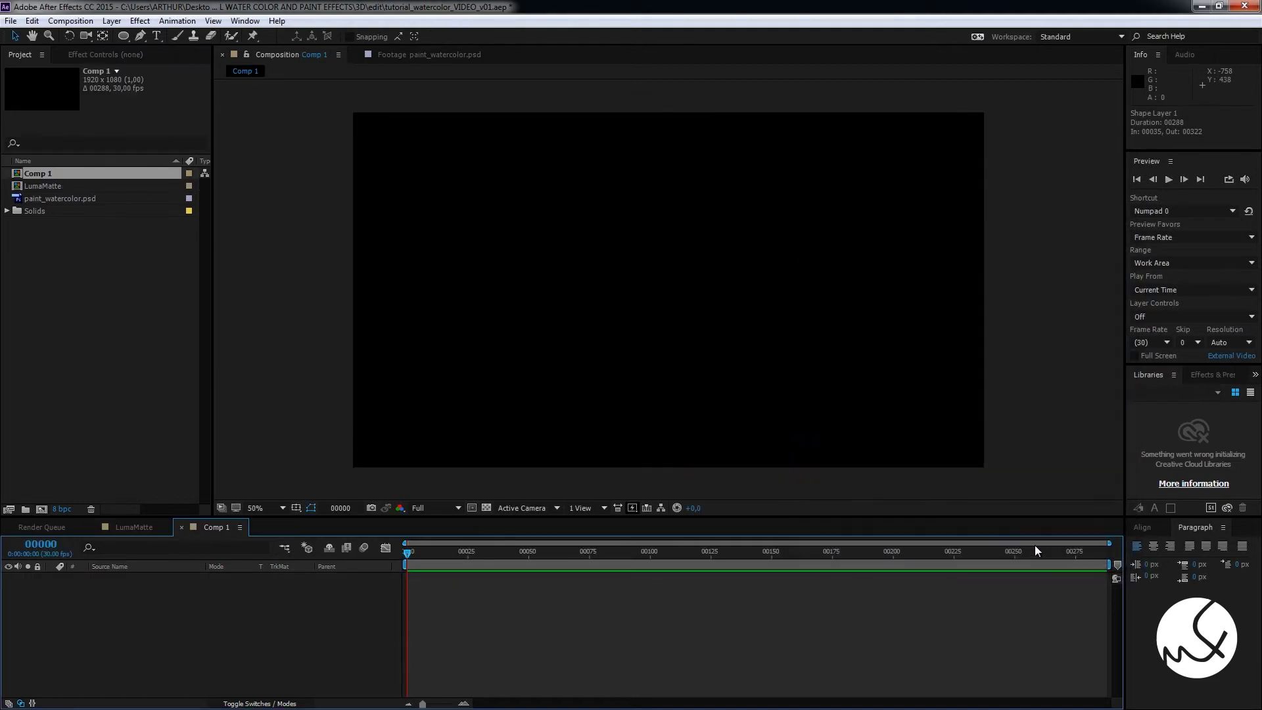
pyautogui.click(93, 204)
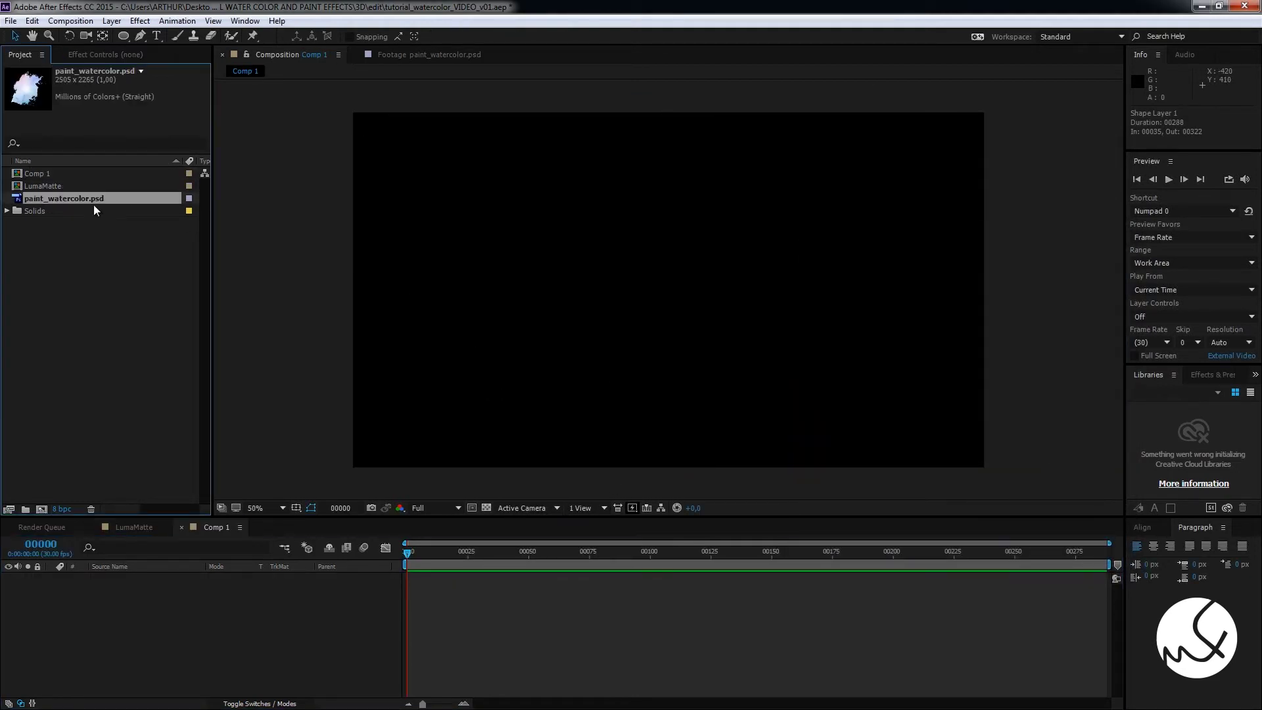
pyautogui.moveTo(91, 201); pyautogui.dragTo(522, 293)
# Scale the watercolor to 47%, shift it right, and add LumaMatte as a layer above it
pyautogui.press('s')
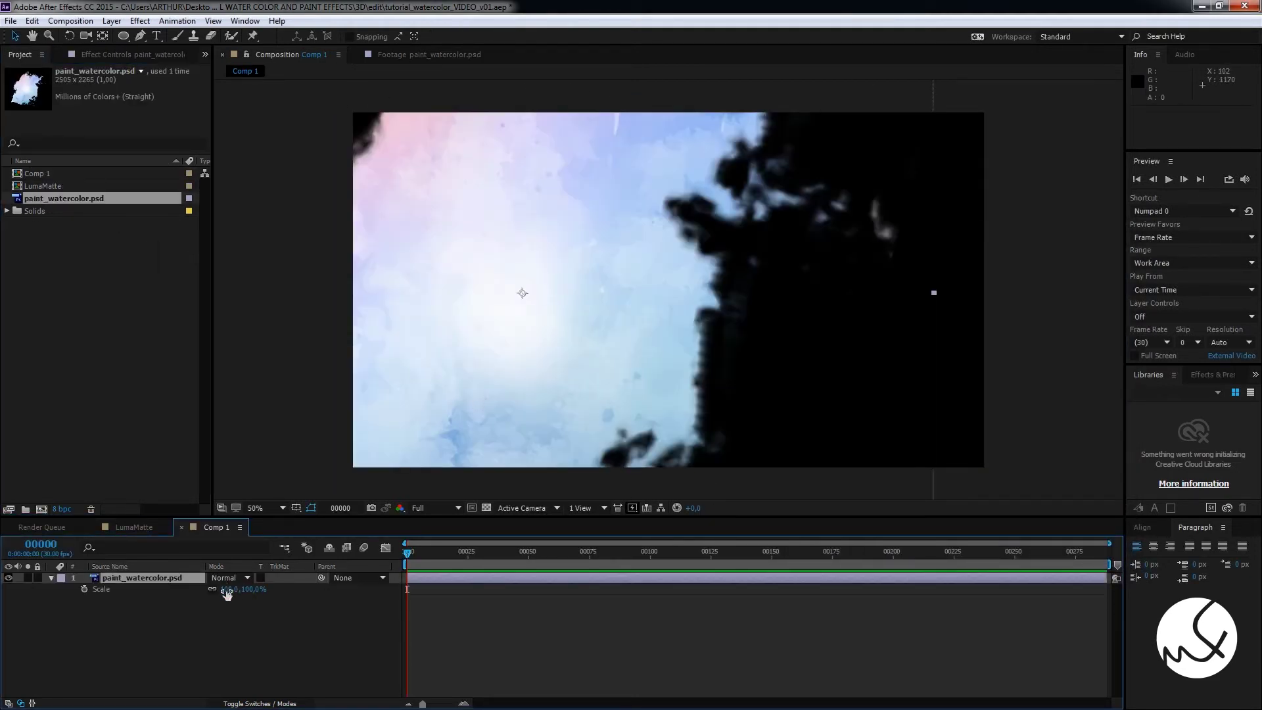
pyautogui.moveTo(227, 589)
pyautogui.mouseDown()
pyautogui.moveTo(198, 612)
pyautogui.moveTo(214, 609)
pyautogui.mouseUp()
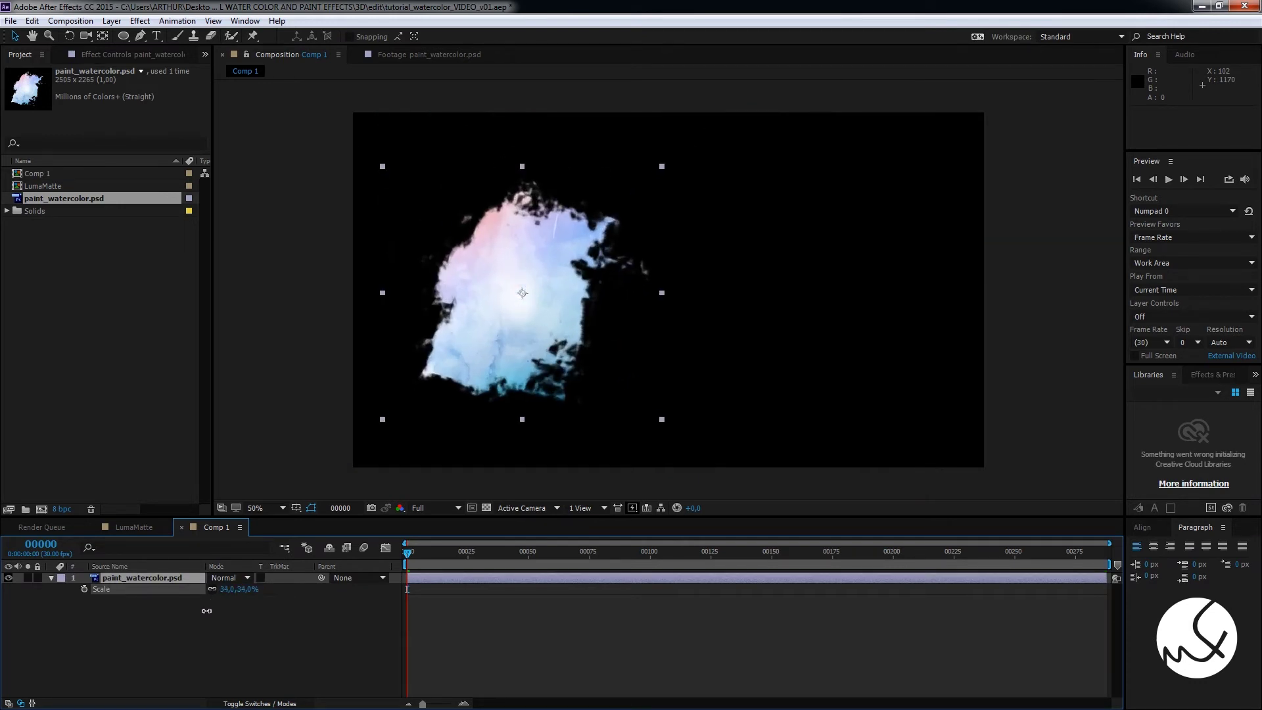
pyautogui.moveTo(560, 359); pyautogui.dragTo(823, 344)
pyautogui.moveTo(46, 186); pyautogui.dragTo(206, 564)
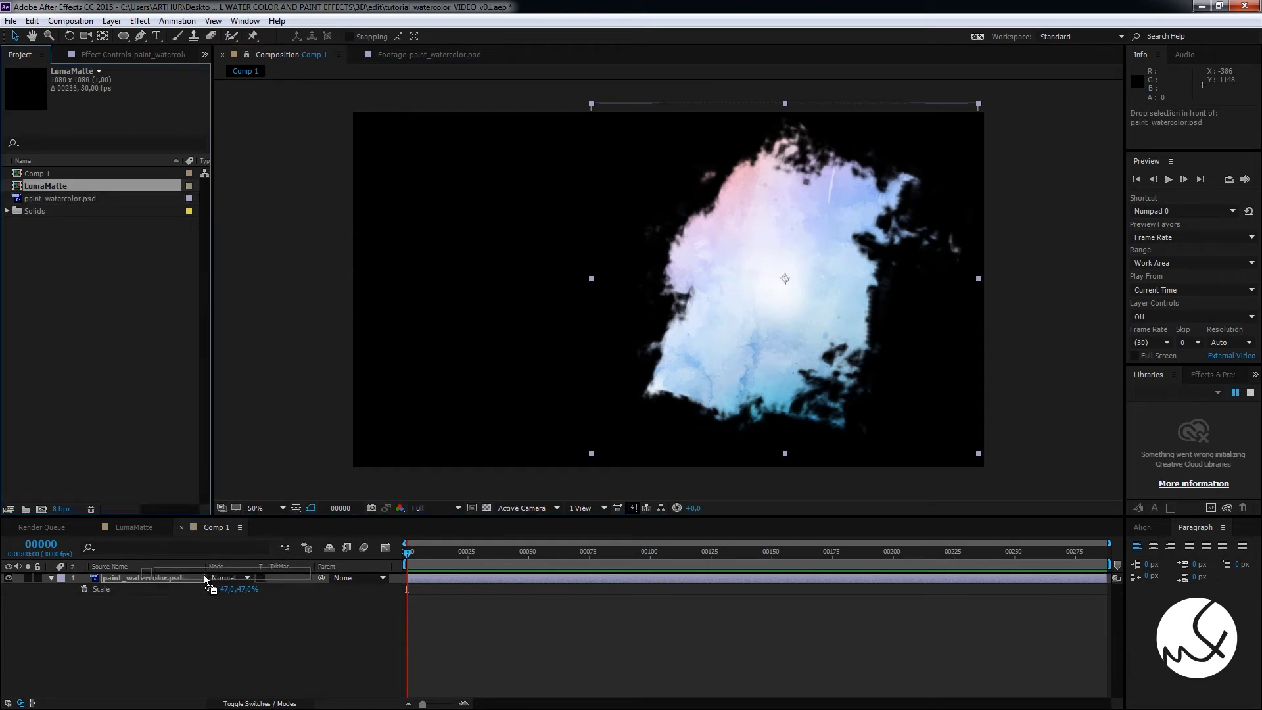
pyautogui.moveTo(206, 564); pyautogui.dragTo(209, 583)
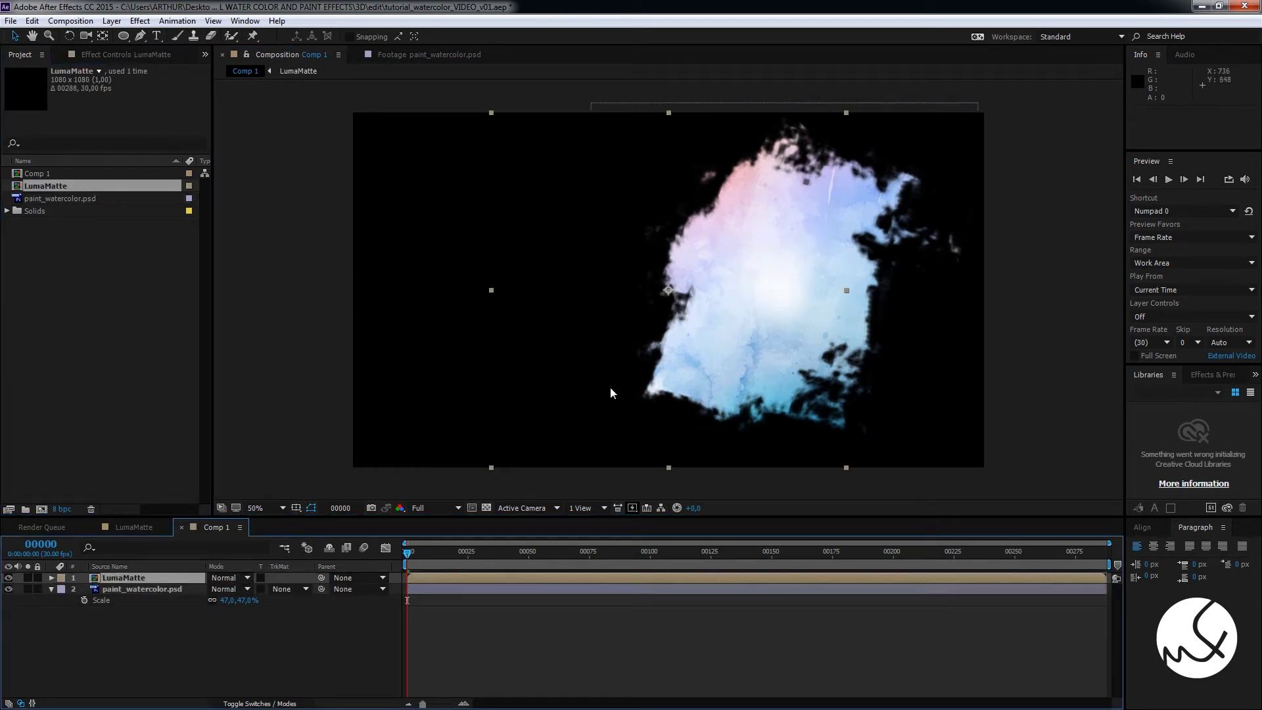
# Shrink the watercolor to 31% and move the LumaMatte splat over it
pyautogui.click(190, 589)
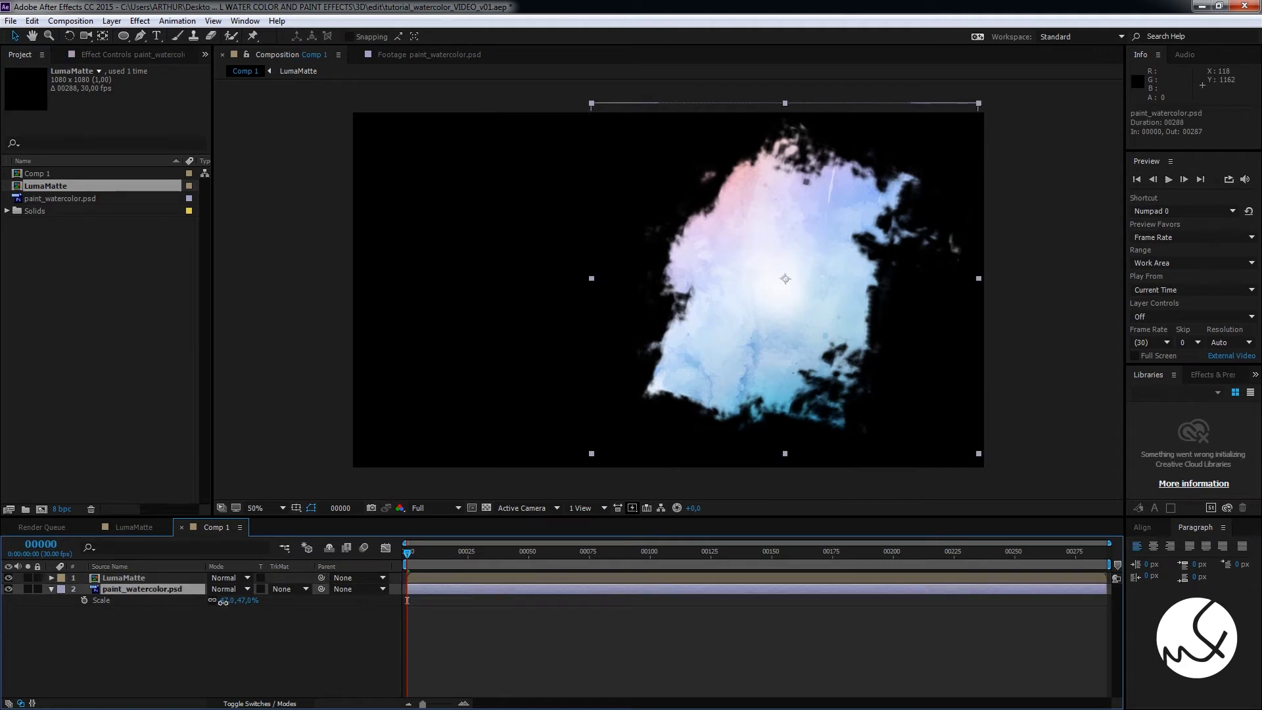
pyautogui.moveTo(223, 601); pyautogui.dragTo(202, 592)
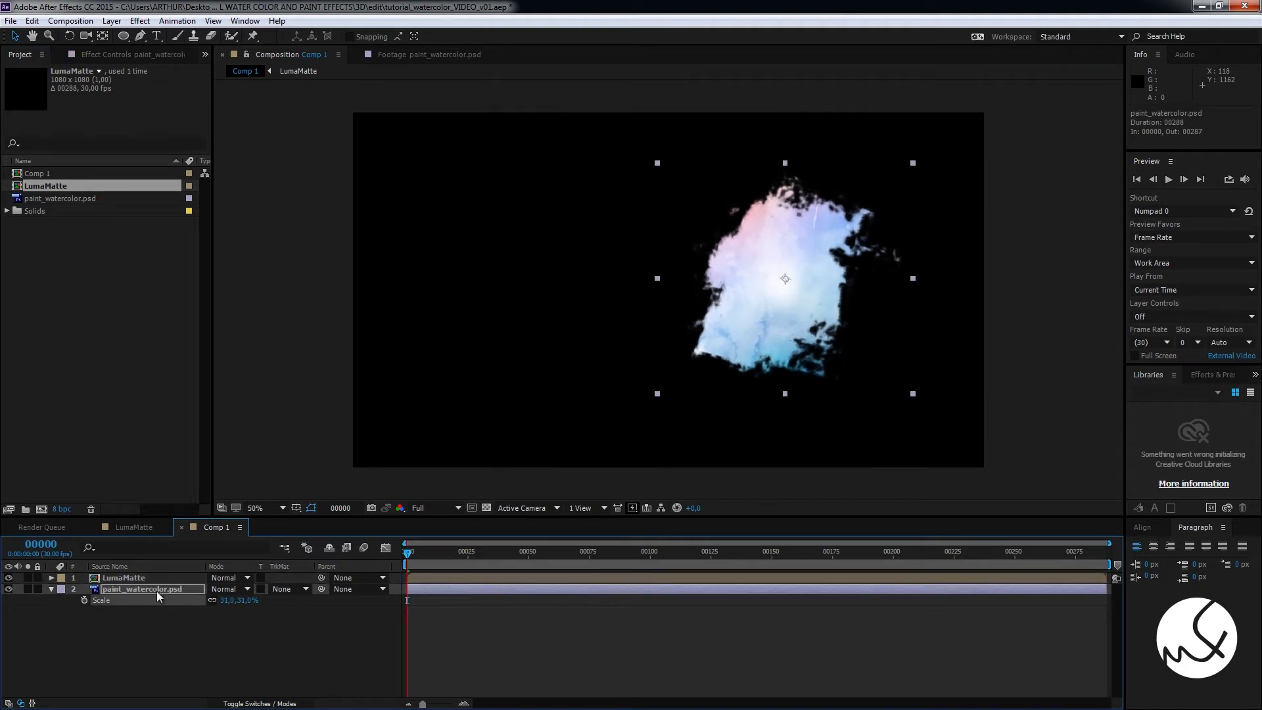
pyautogui.moveTo(408, 554); pyautogui.dragTo(652, 553)
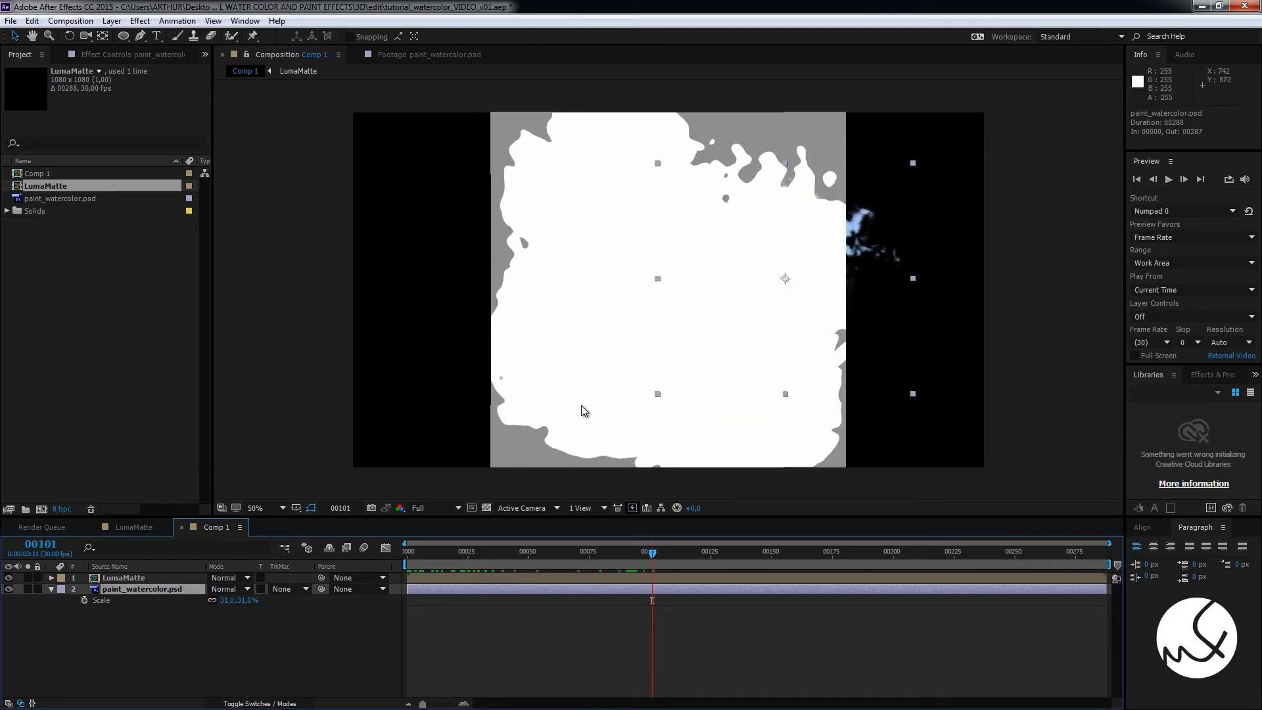
pyautogui.click(148, 578)
pyautogui.moveTo(568, 434); pyautogui.dragTo(584, 432)
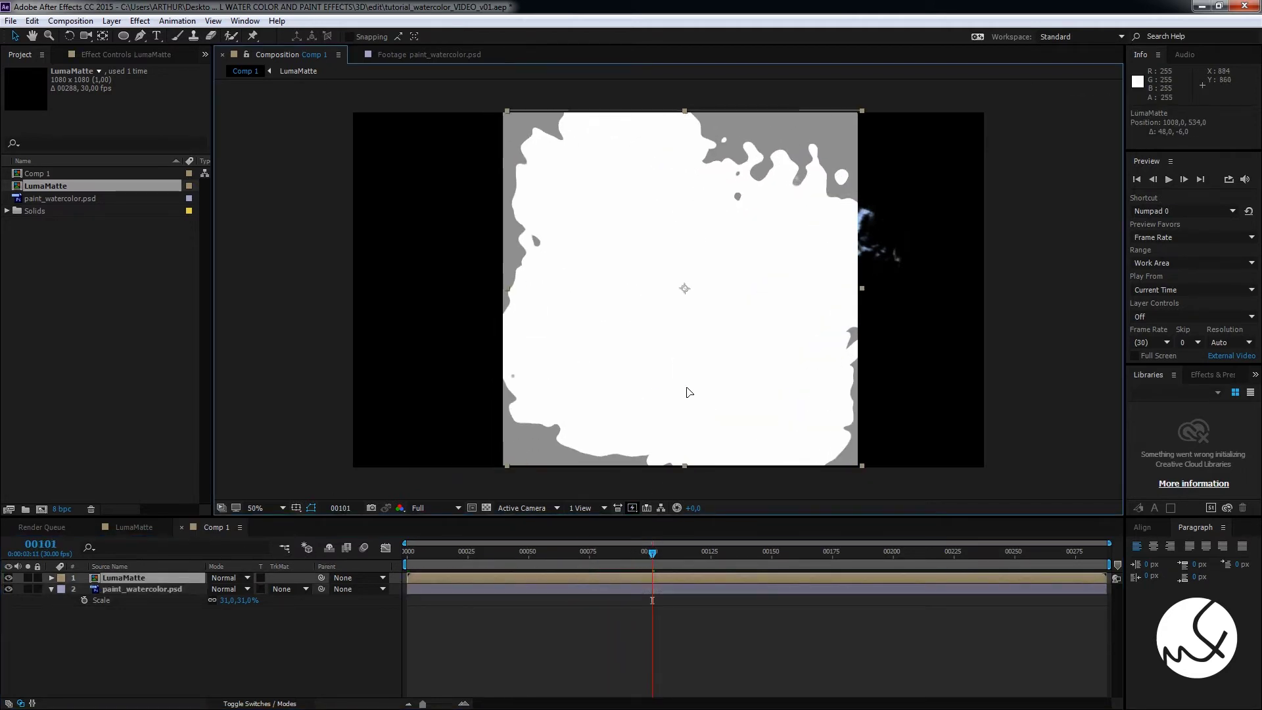
pyautogui.moveTo(688, 392); pyautogui.dragTo(812, 367)
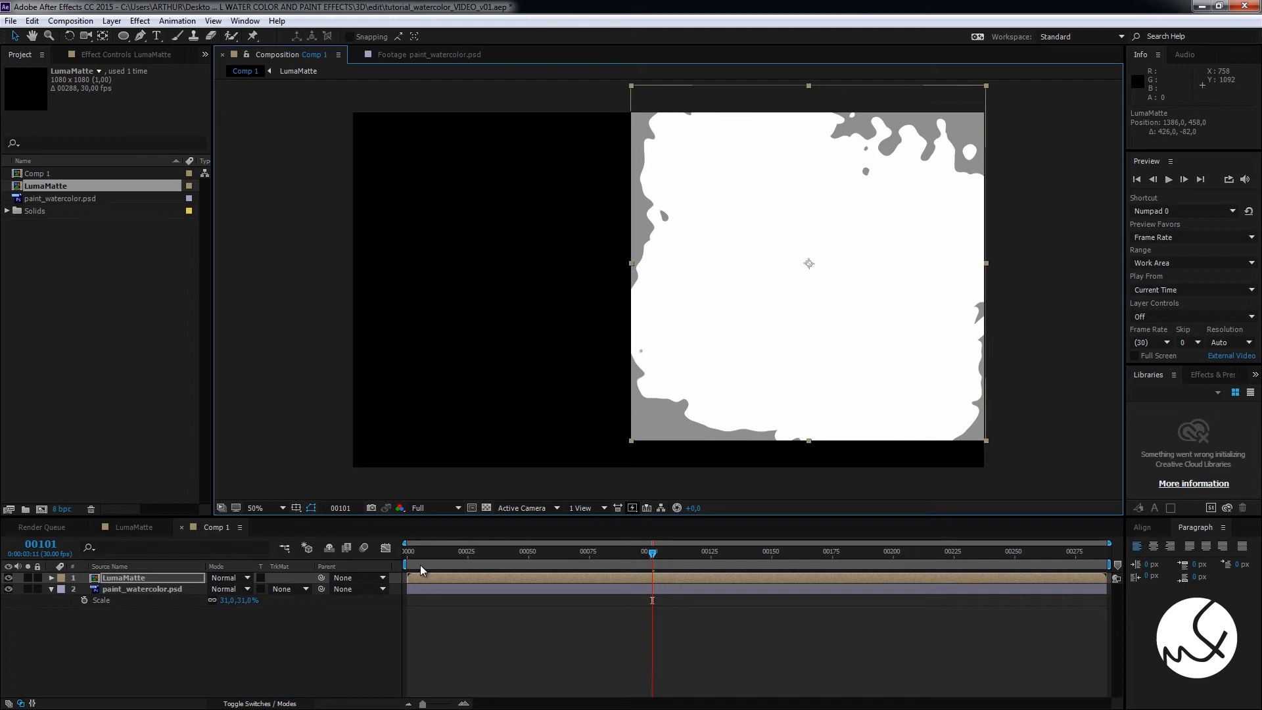
# Set the watercolor's track matte to Luma Matte "LumaMatte" and preview earlier frames
pyautogui.click(161, 592)
pyautogui.click(282, 589)
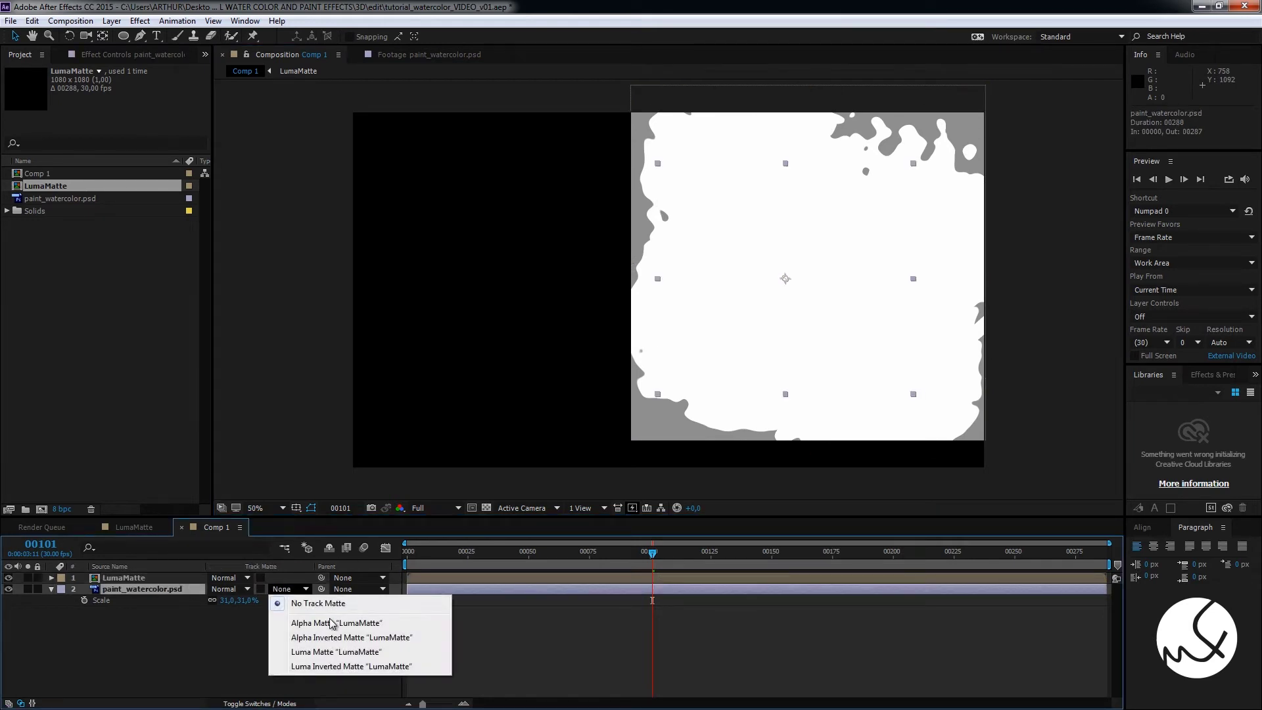
pyautogui.click(339, 651)
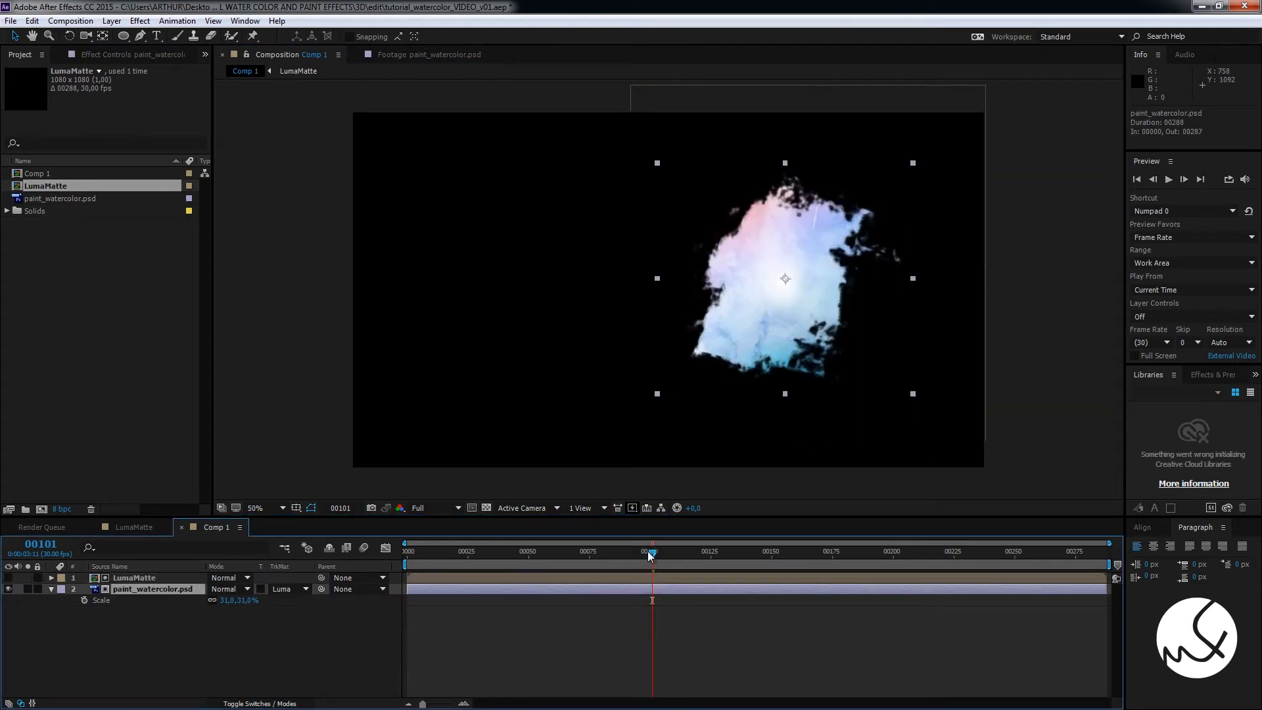
pyautogui.moveTo(649, 555)
pyautogui.mouseDown()
pyautogui.moveTo(416, 578)
pyautogui.moveTo(643, 573)
pyautogui.mouseUp()
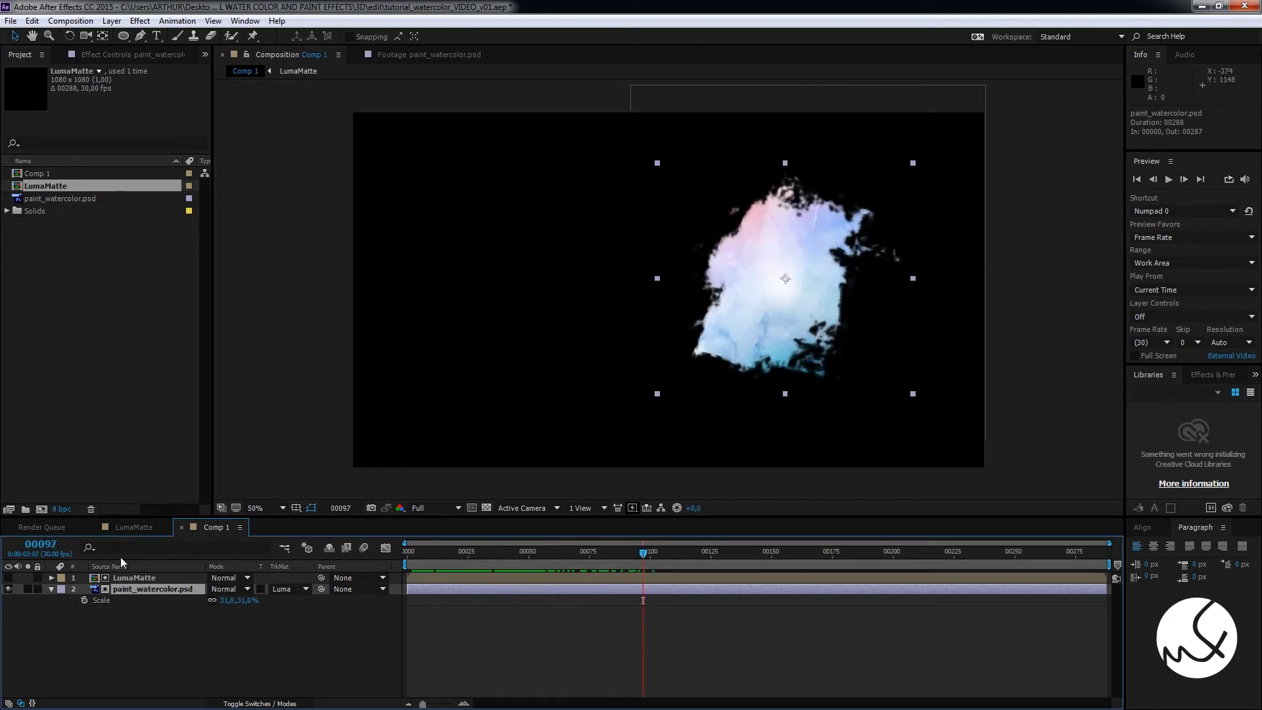
# In LumaMatte, raise Black Solid 1's opacity to 100% and hide Shape Layer 1
pyautogui.click(128, 527)
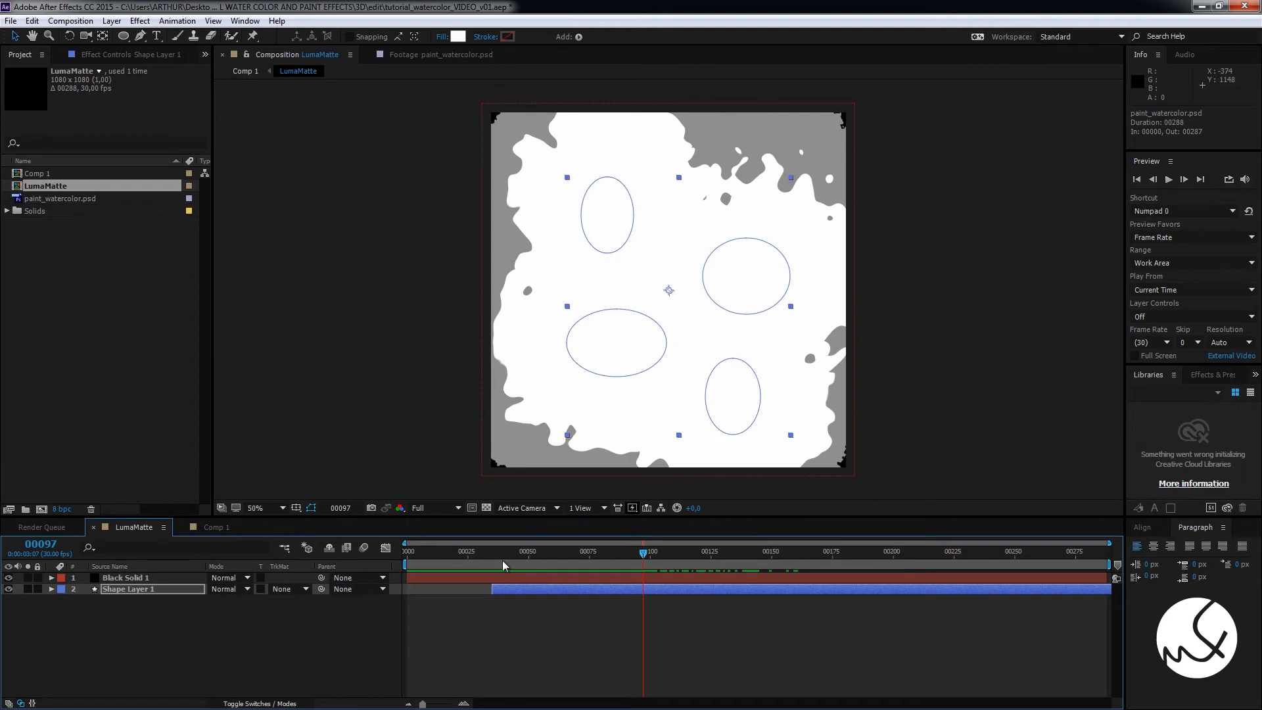
pyautogui.click(485, 555)
pyautogui.click(155, 578)
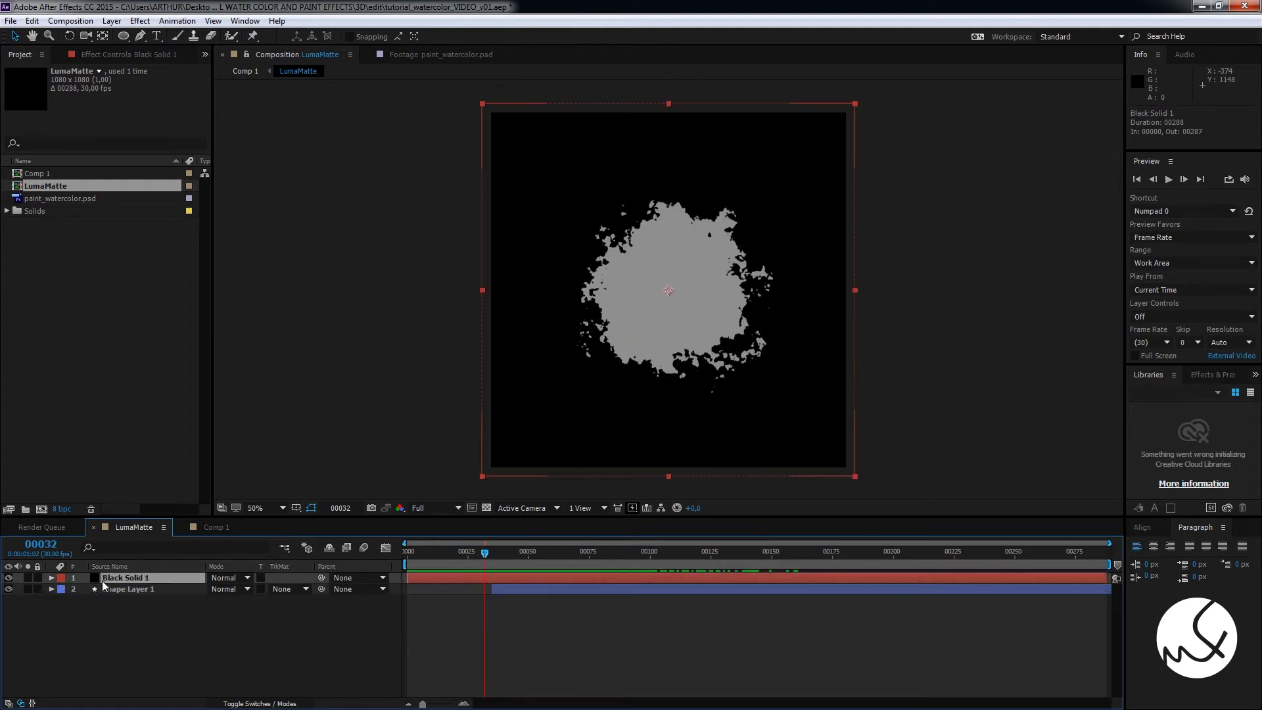
pyautogui.press('t')
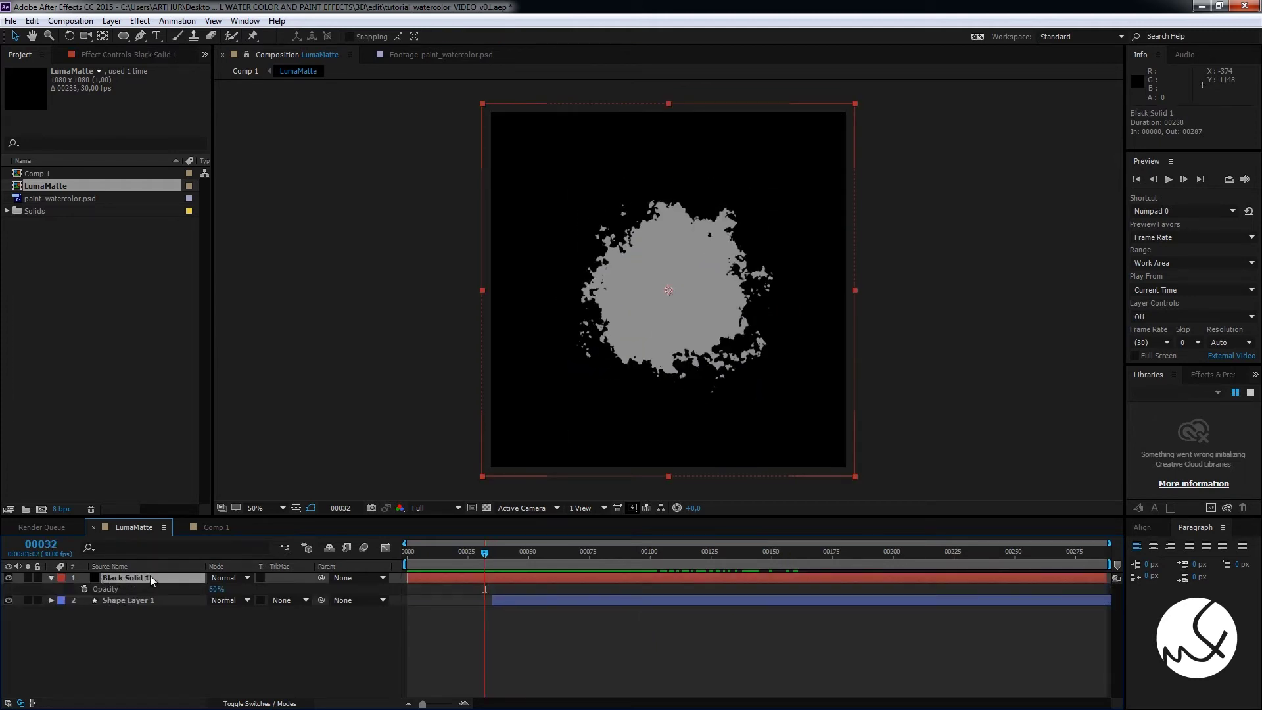
pyautogui.moveTo(212, 592); pyautogui.dragTo(237, 590)
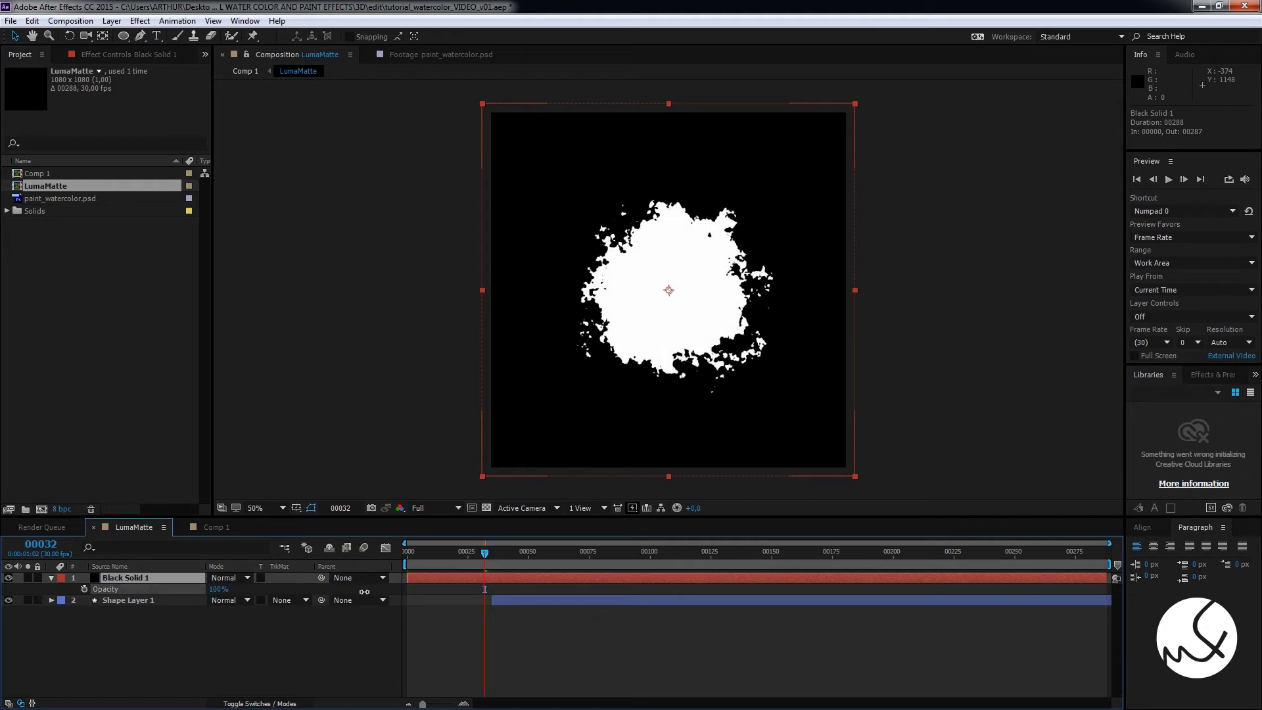
pyautogui.click(125, 602)
pyautogui.click(8, 601)
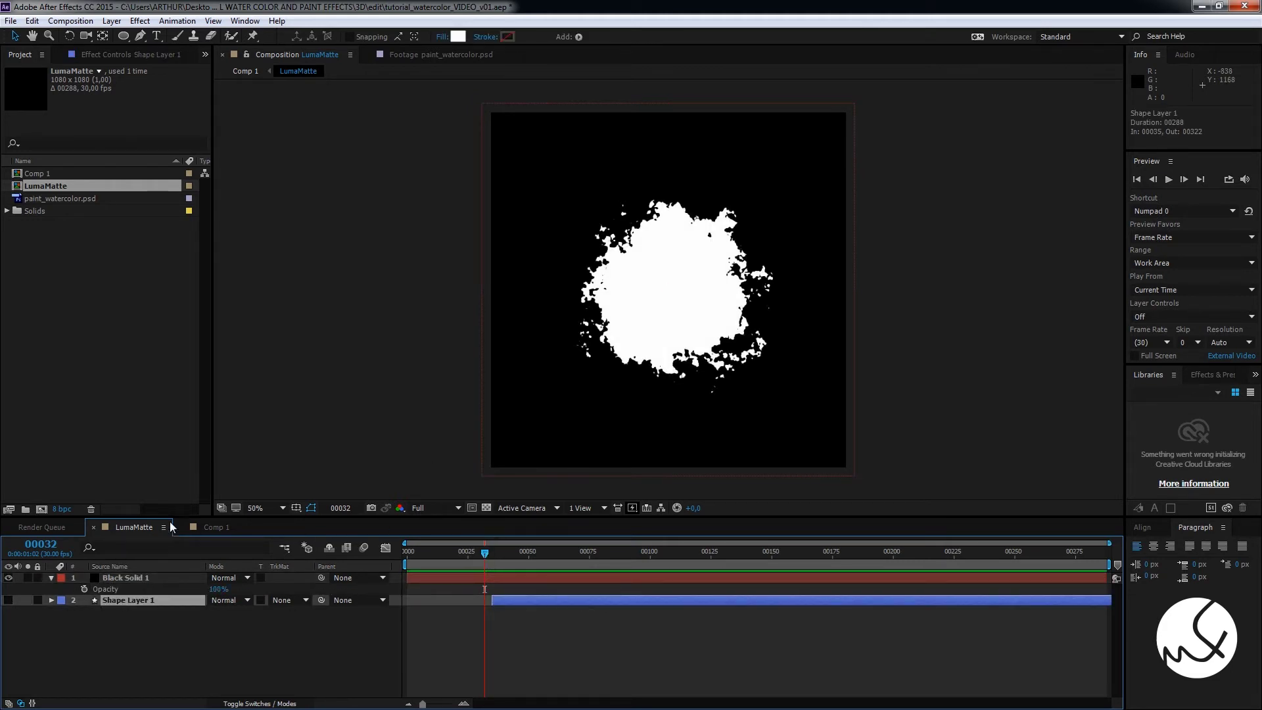
# Add a Fast Blur with Blurriness 5.0 to Black Solid 1, then return to Comp 1
pyautogui.click(164, 578)
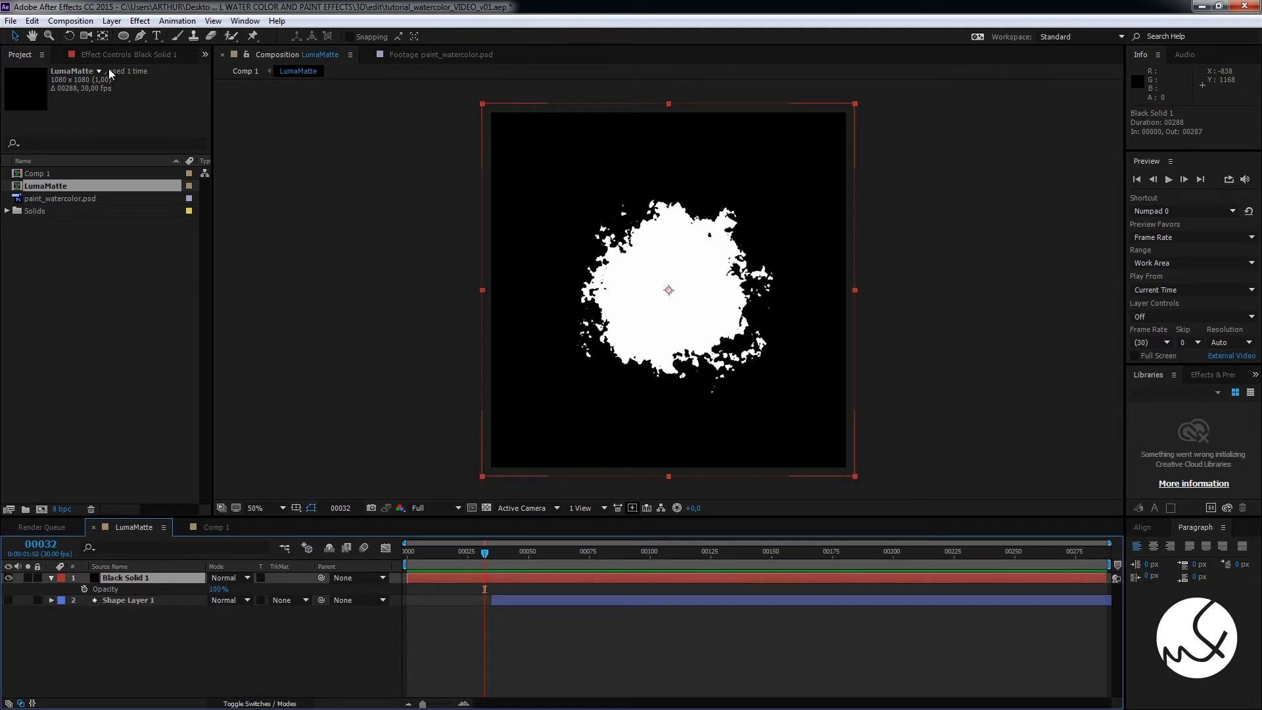
pyautogui.press('F3')
pyautogui.click(8, 83)
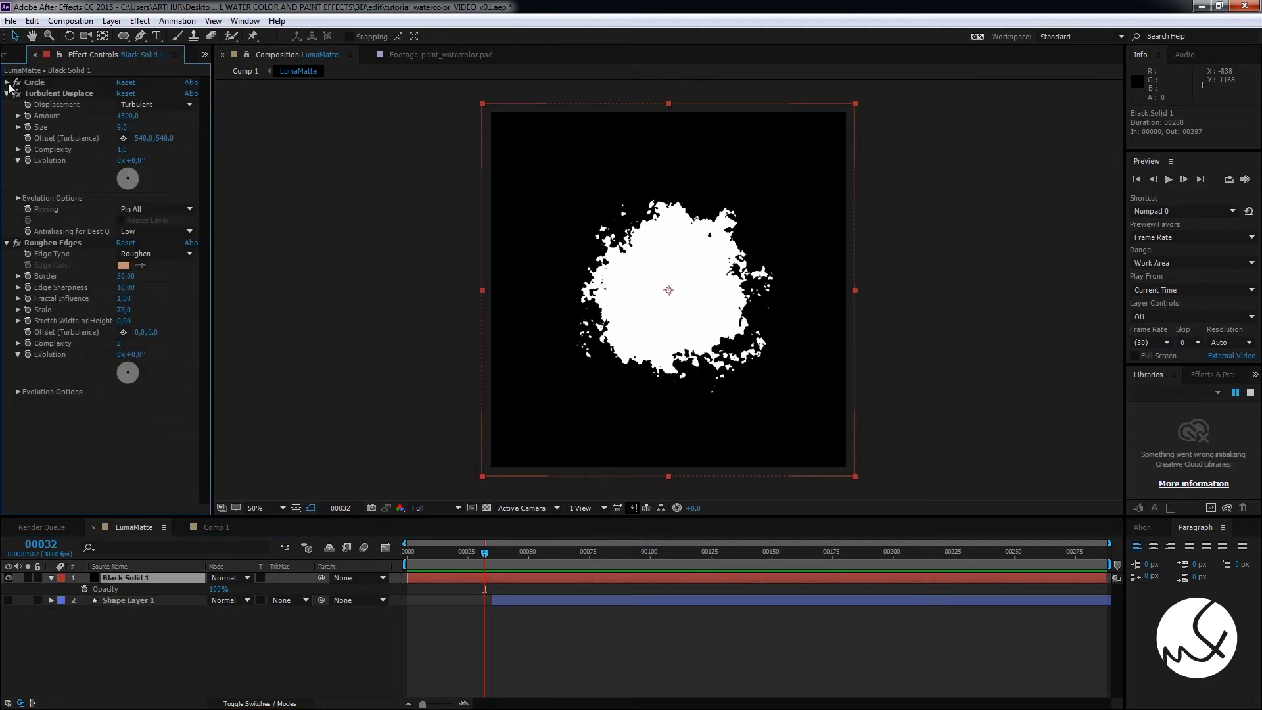
pyautogui.click(7, 94)
pyautogui.click(8, 105)
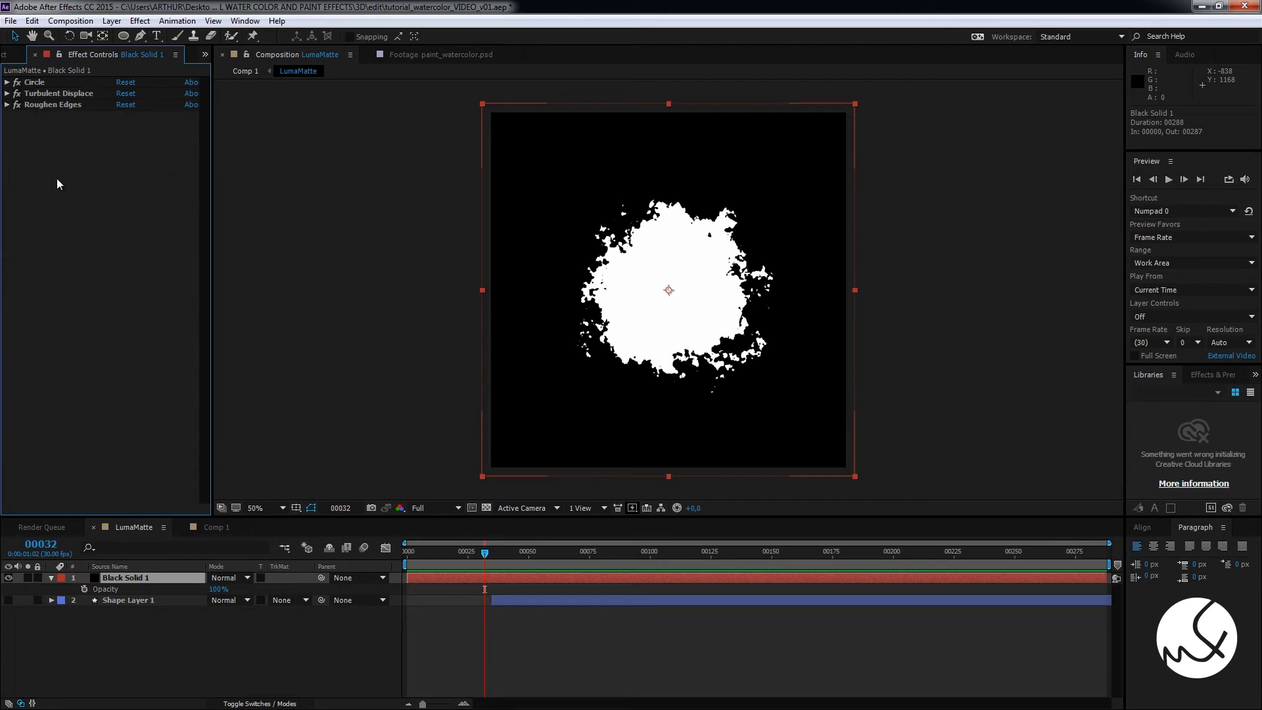
pyautogui.rightClick(56, 179)
pyautogui.moveTo(141, 263)
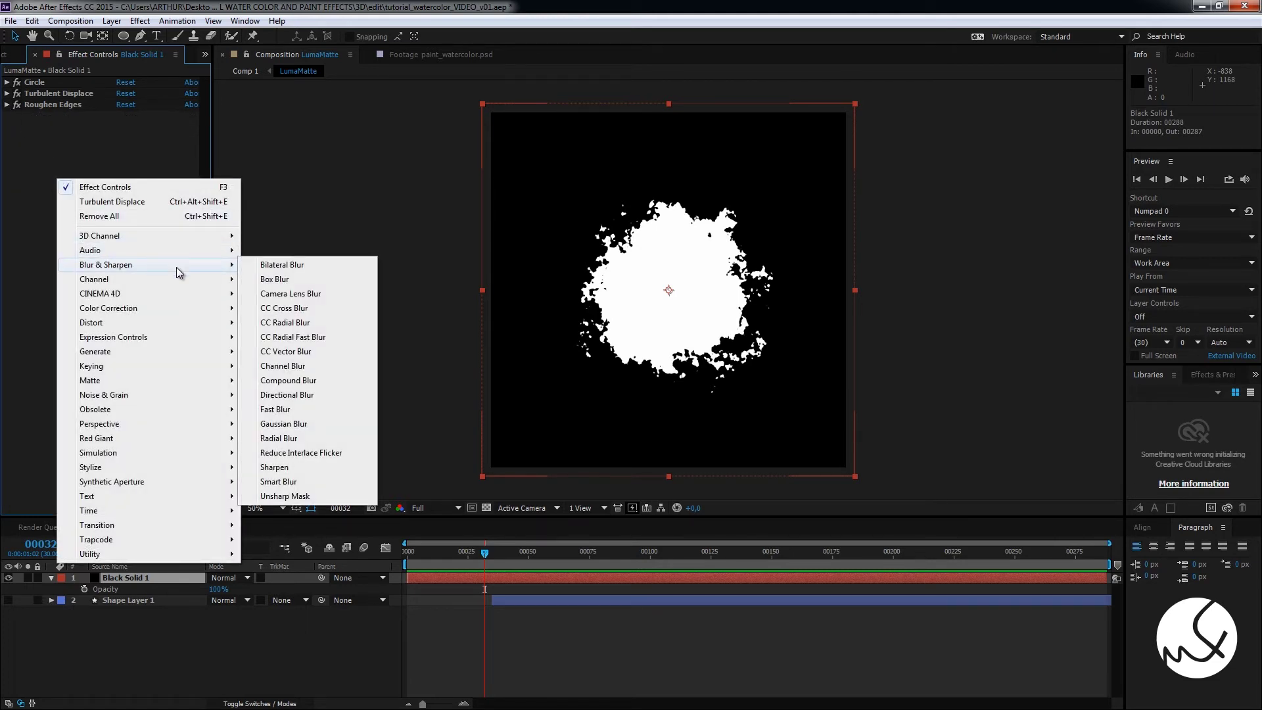
pyautogui.click(327, 410)
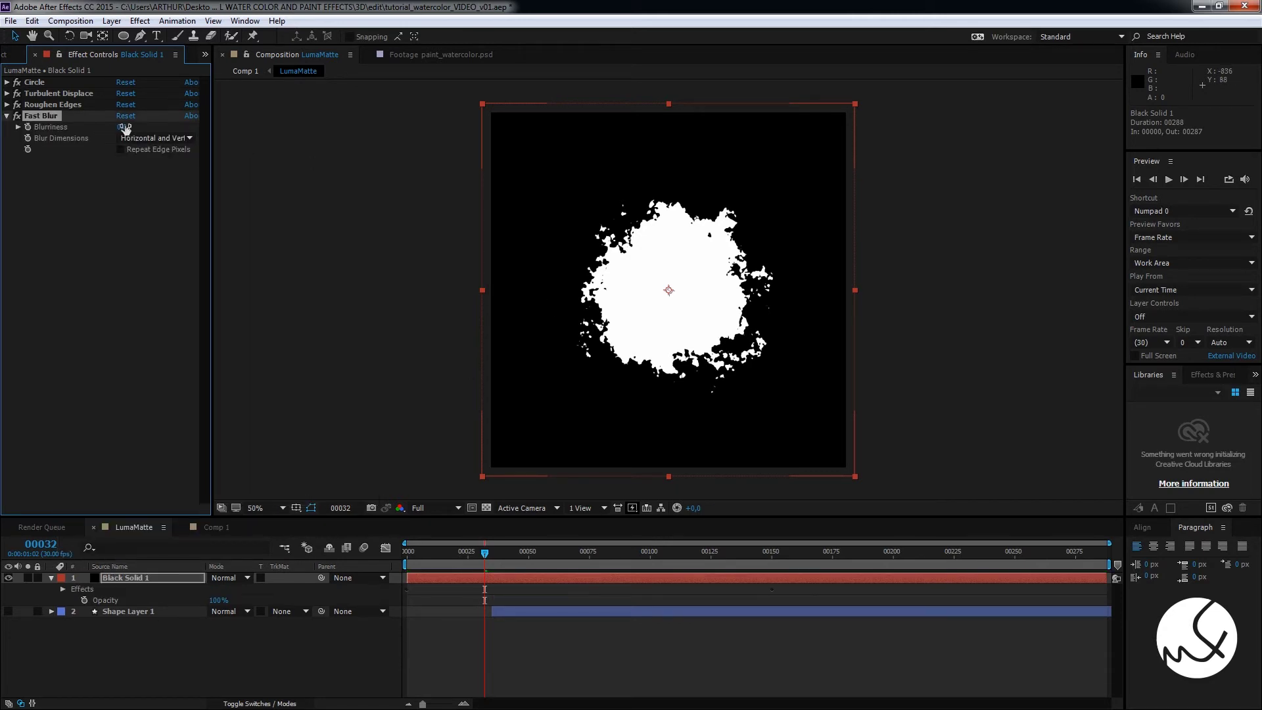
pyautogui.moveTo(127, 126); pyautogui.dragTo(128, 127)
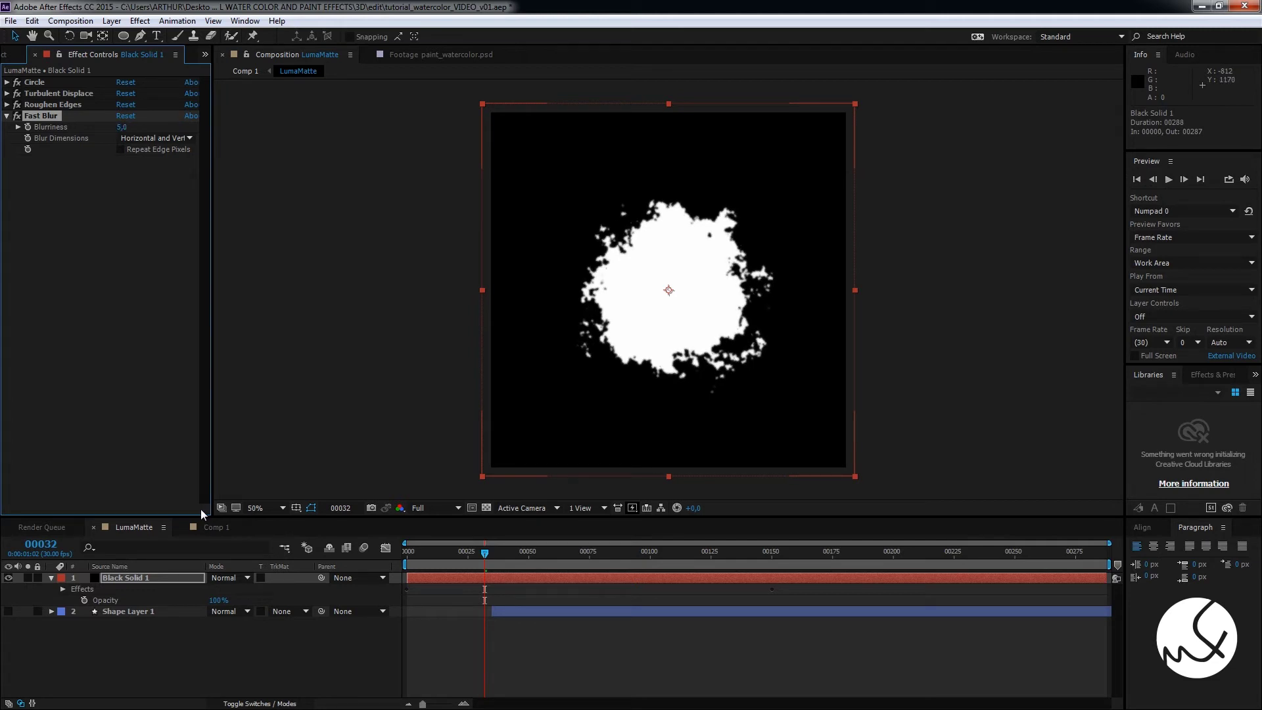
pyautogui.click(209, 530)
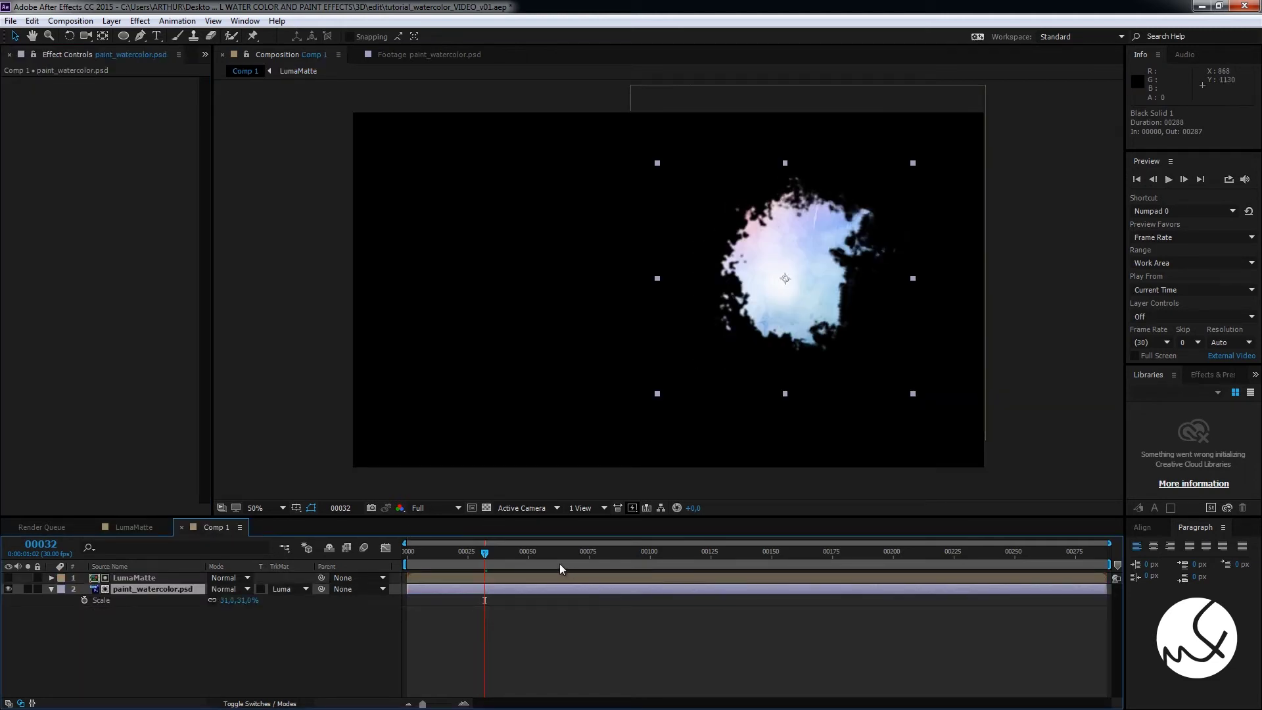
# Move the LumaMatte layer slightly to the right in Comp 1
pyautogui.moveTo(468, 557); pyautogui.dragTo(593, 564)
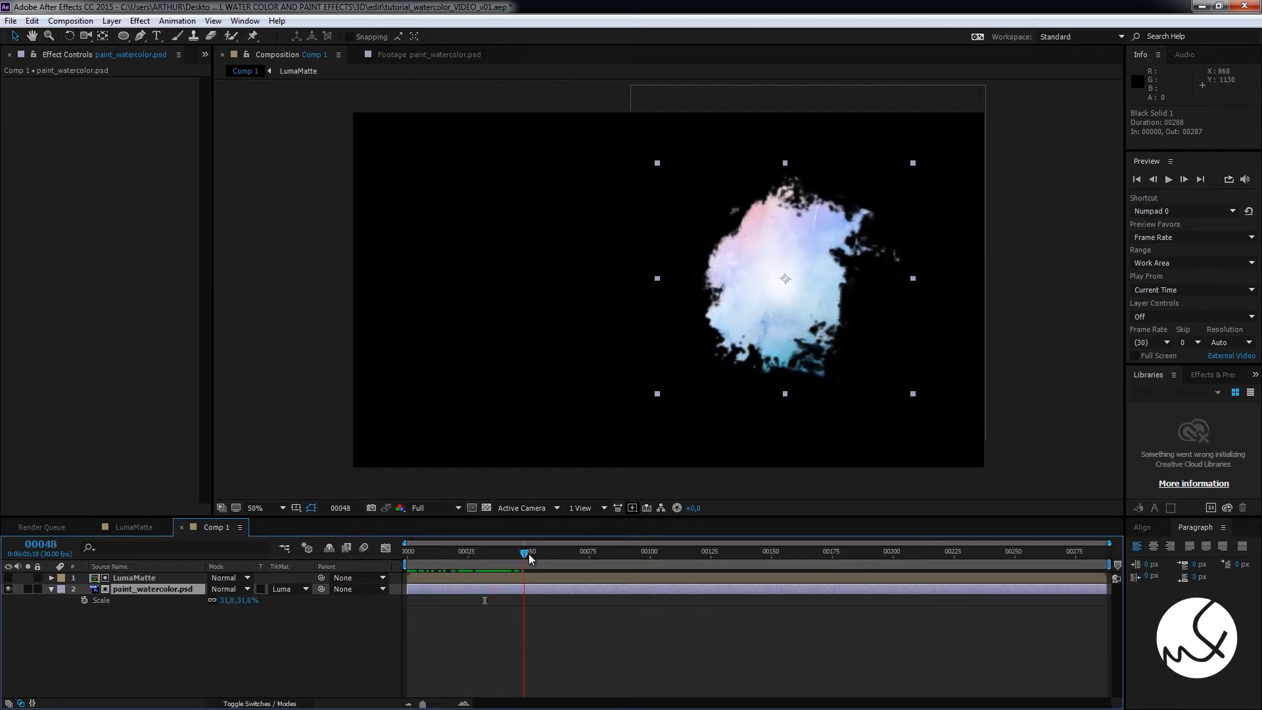
pyautogui.click(168, 578)
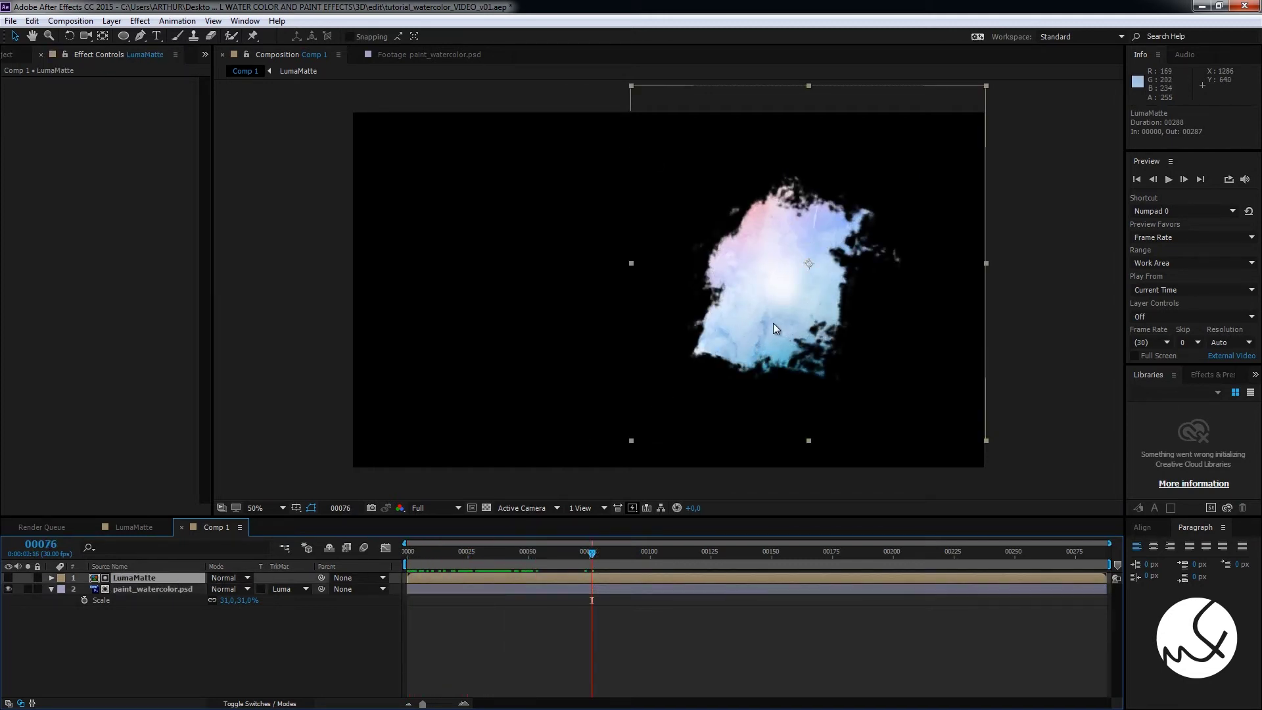
pyautogui.moveTo(776, 325); pyautogui.dragTo(827, 335)
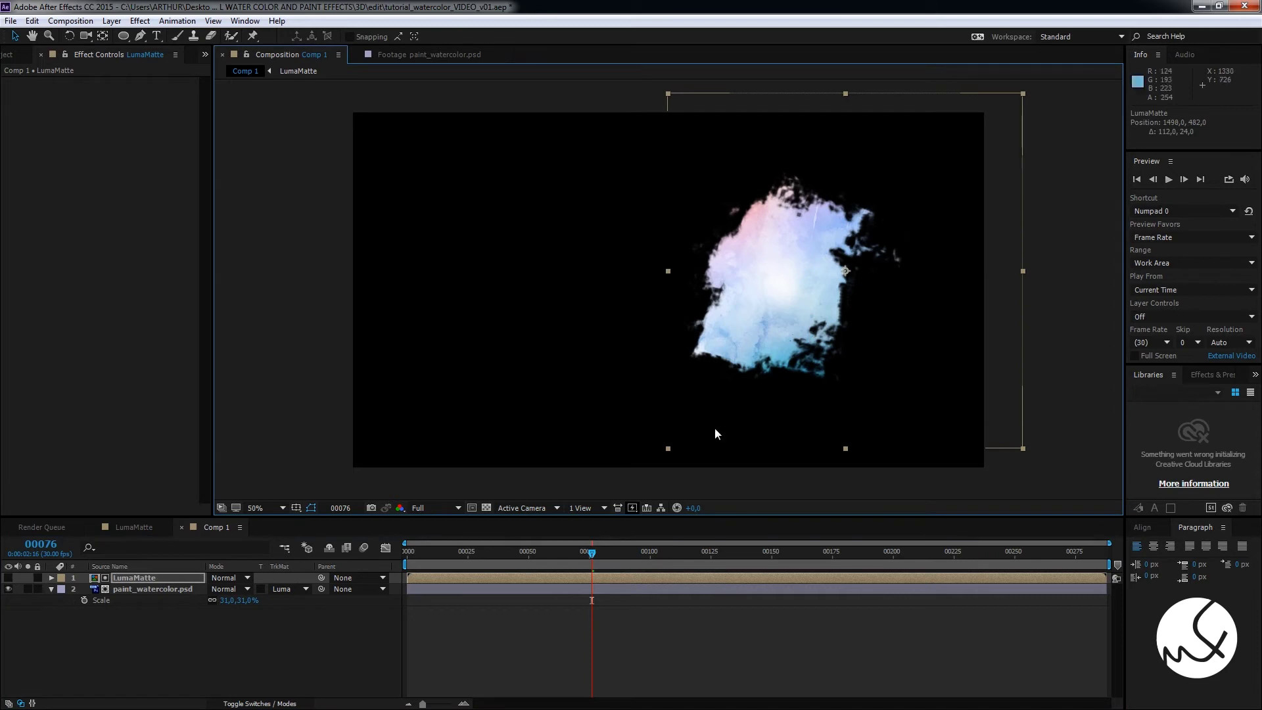
# Rotate paint_watercolor.psd about 92 degrees and check an earlier frame
pyautogui.click(176, 590)
pyautogui.press('r')
pyautogui.moveTo(230, 603); pyautogui.dragTo(301, 605)
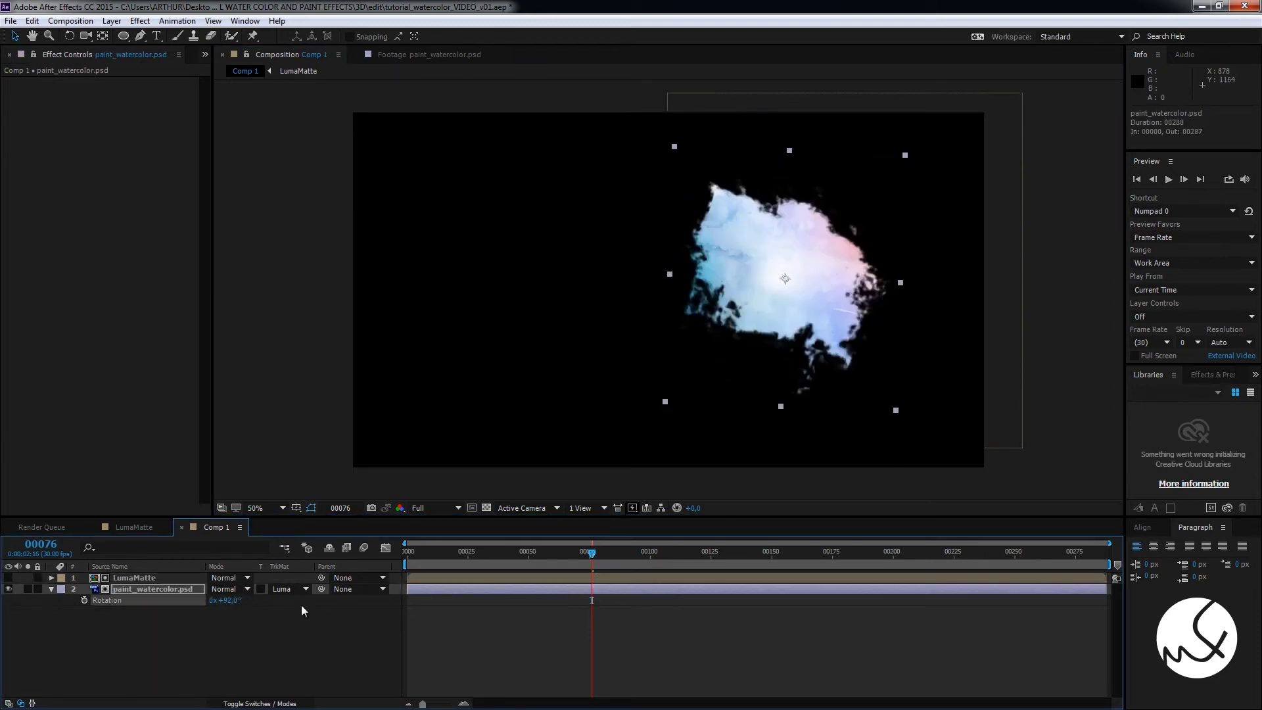
pyautogui.moveTo(592, 557)
pyautogui.mouseDown()
pyautogui.moveTo(424, 572)
pyautogui.moveTo(589, 562)
pyautogui.mouseUp()
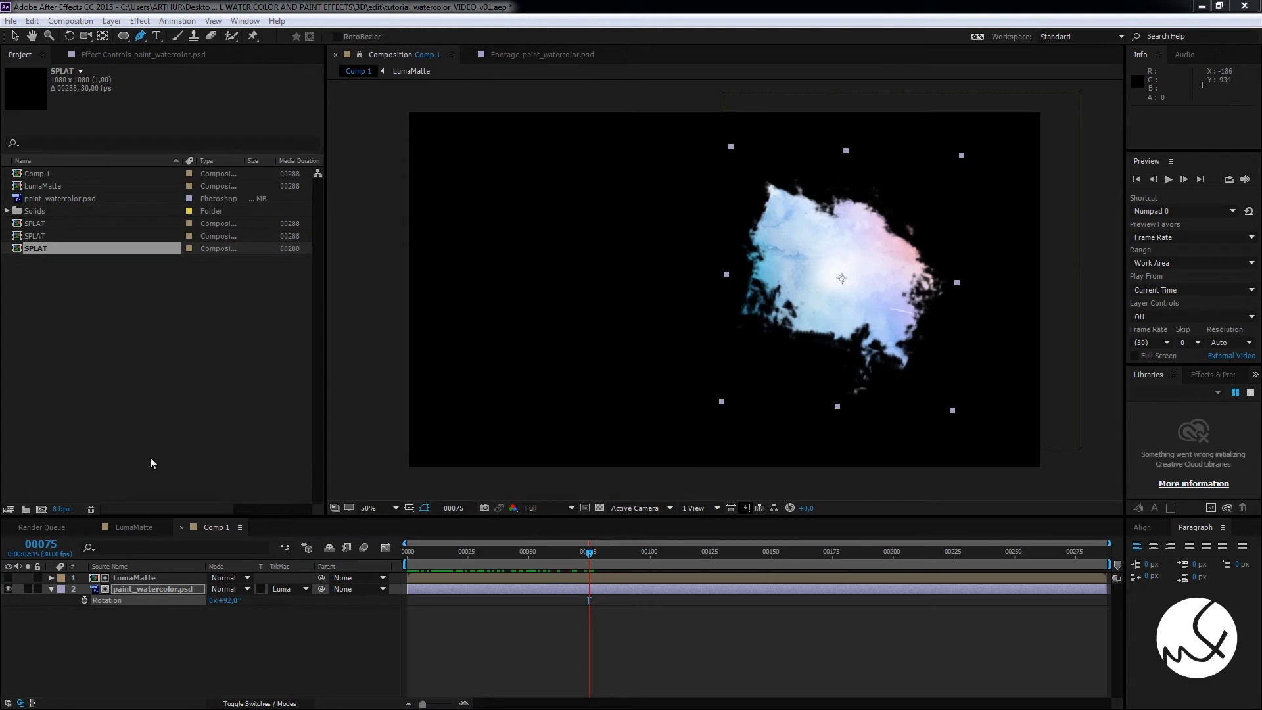
# Create a new 1080×1080 composition named SPLAT
pyautogui.click(42, 509)
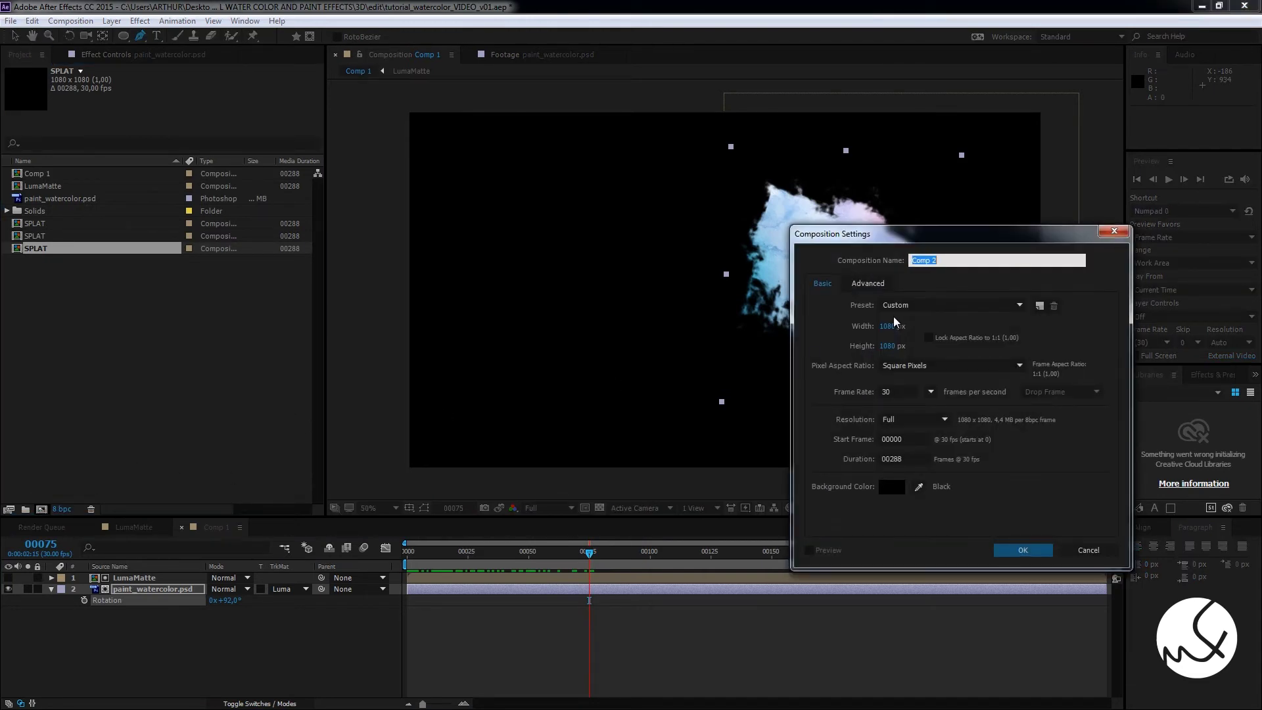
pyautogui.write('SPLAT')
pyautogui.press('Return')
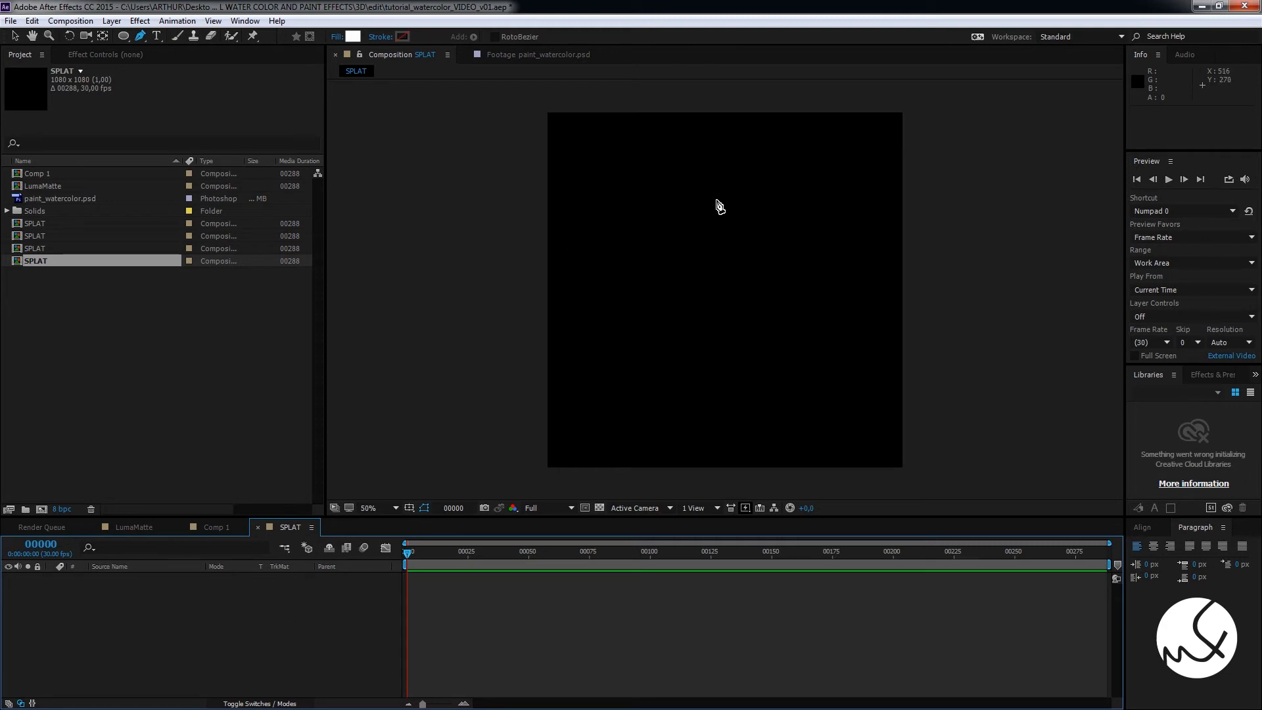
# Draw a closed, rounded shape path with the Pen tool
pyautogui.moveTo(707, 187)
pyautogui.mouseDown()
pyautogui.moveTo(629, 264)
pyautogui.moveTo(625, 333)
pyautogui.moveTo(704, 333)
pyautogui.moveTo(736, 296)
pyautogui.mouseUp()
pyautogui.click(761, 283)
pyautogui.click(772, 252)
pyautogui.click(769, 221)
pyautogui.moveTo(733, 198); pyautogui.dragTo(670, 231)
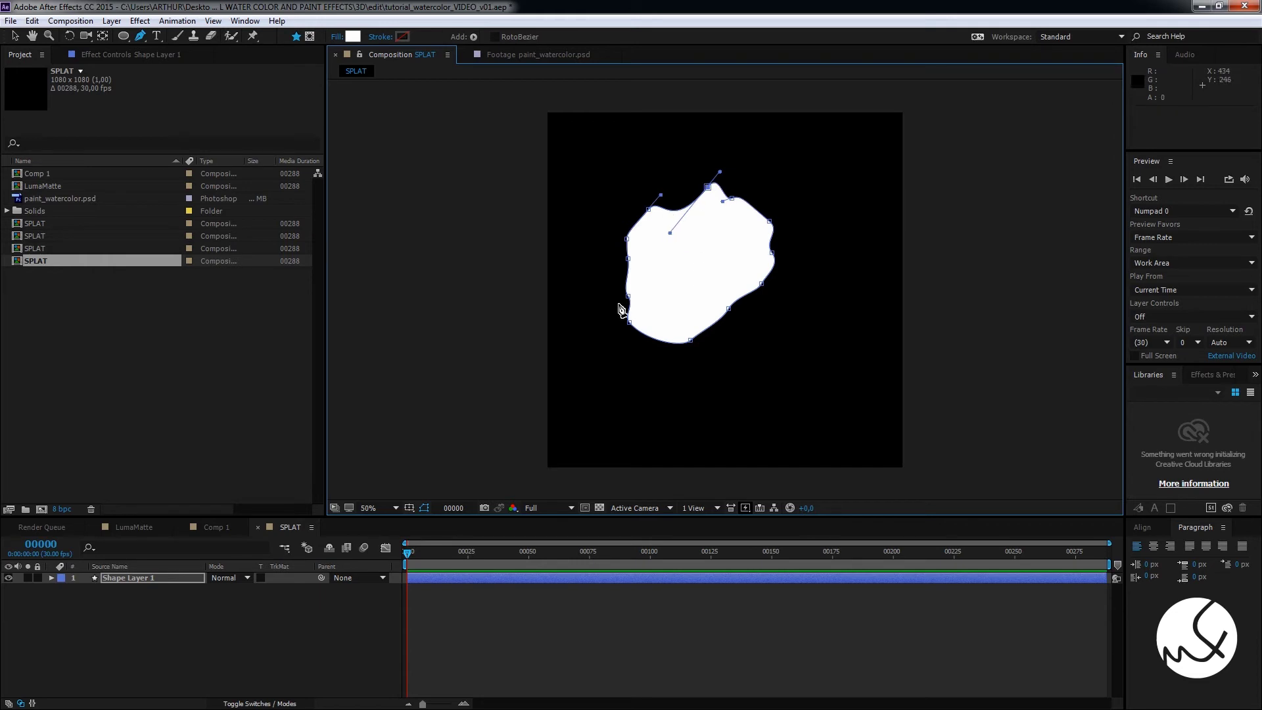
# Paste an irregular splat outline into Shape 1's Path and move it up about 39 px
pyautogui.click(51, 577)
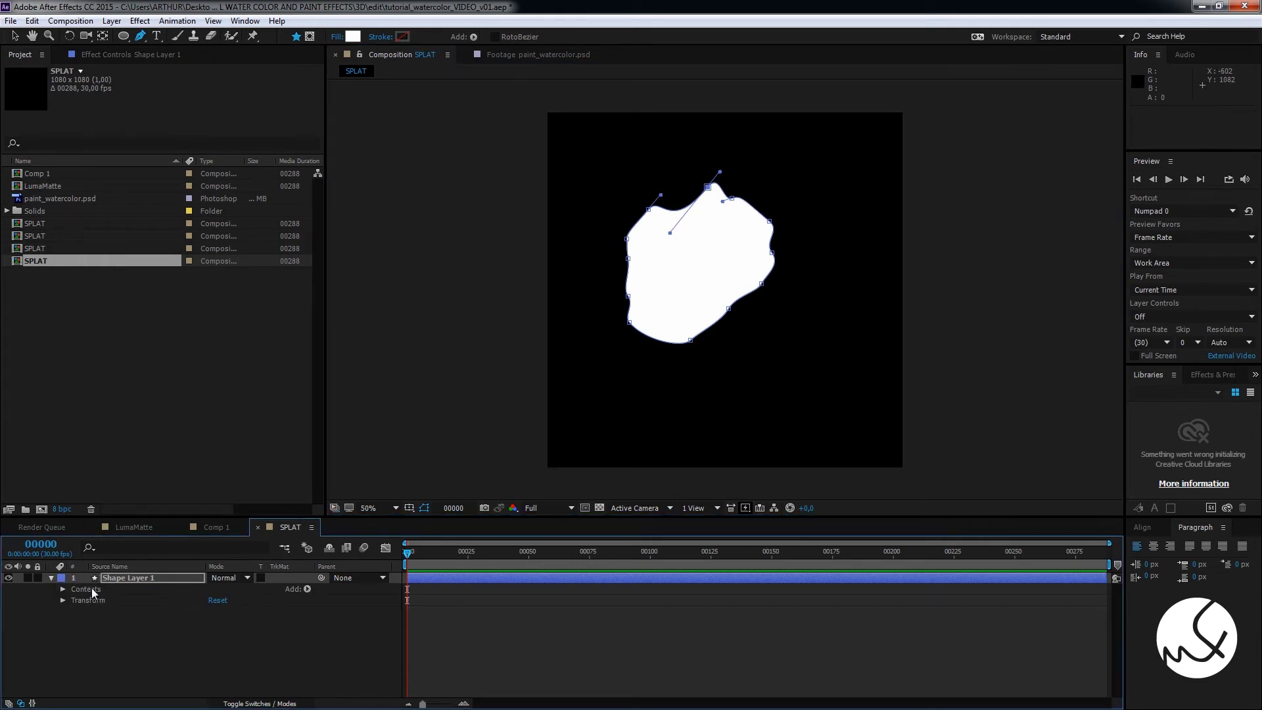
pyautogui.click(62, 590)
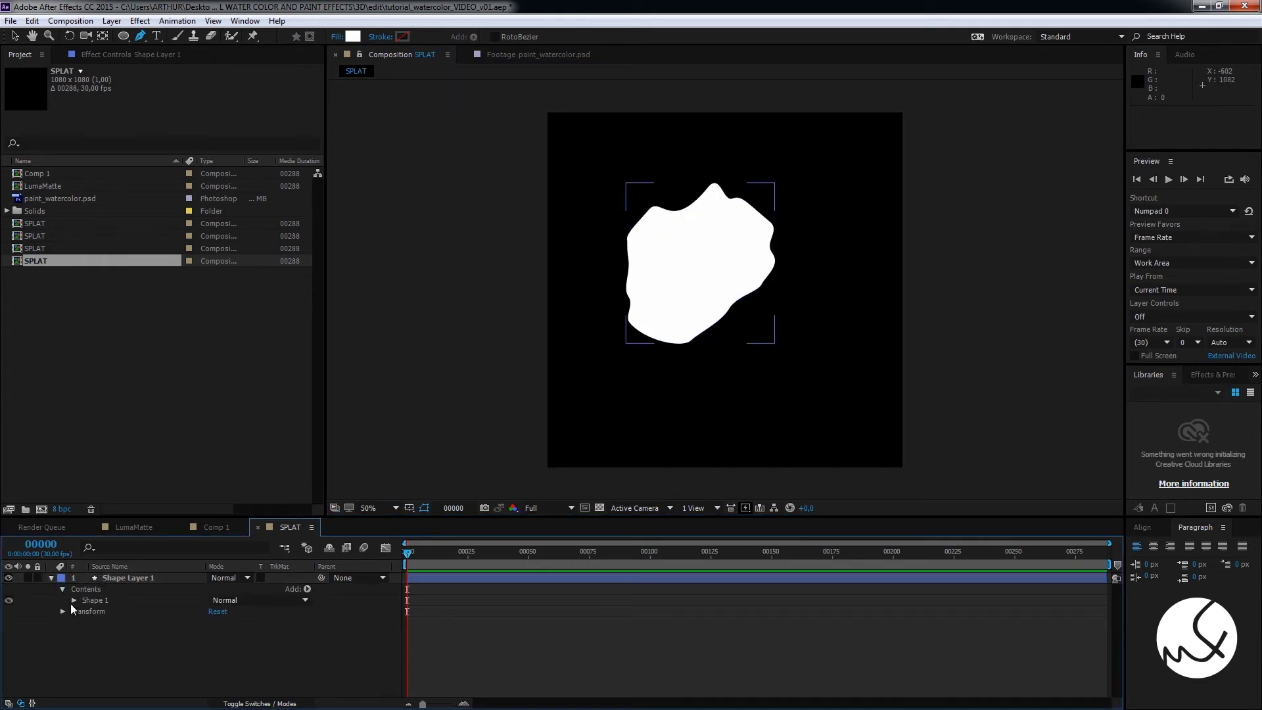
pyautogui.click(74, 600)
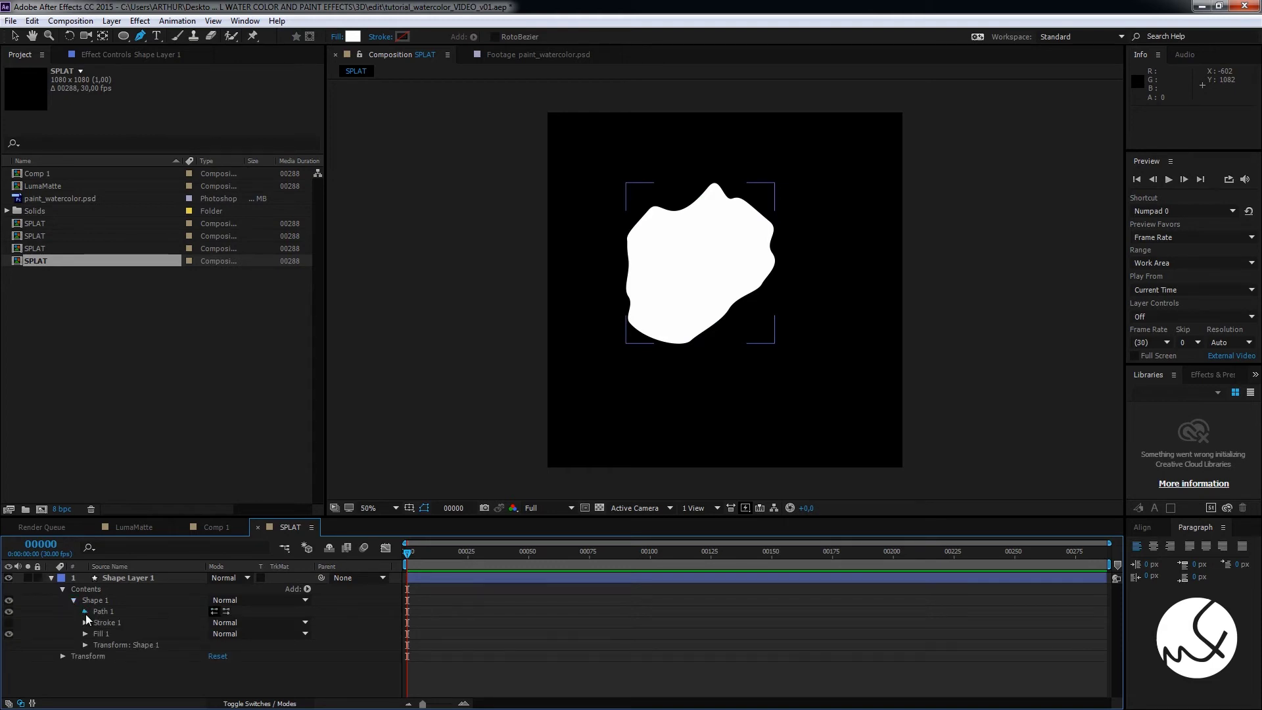
pyautogui.click(85, 612)
pyautogui.click(123, 622)
pyautogui.hotkey('ctrl', 'v')
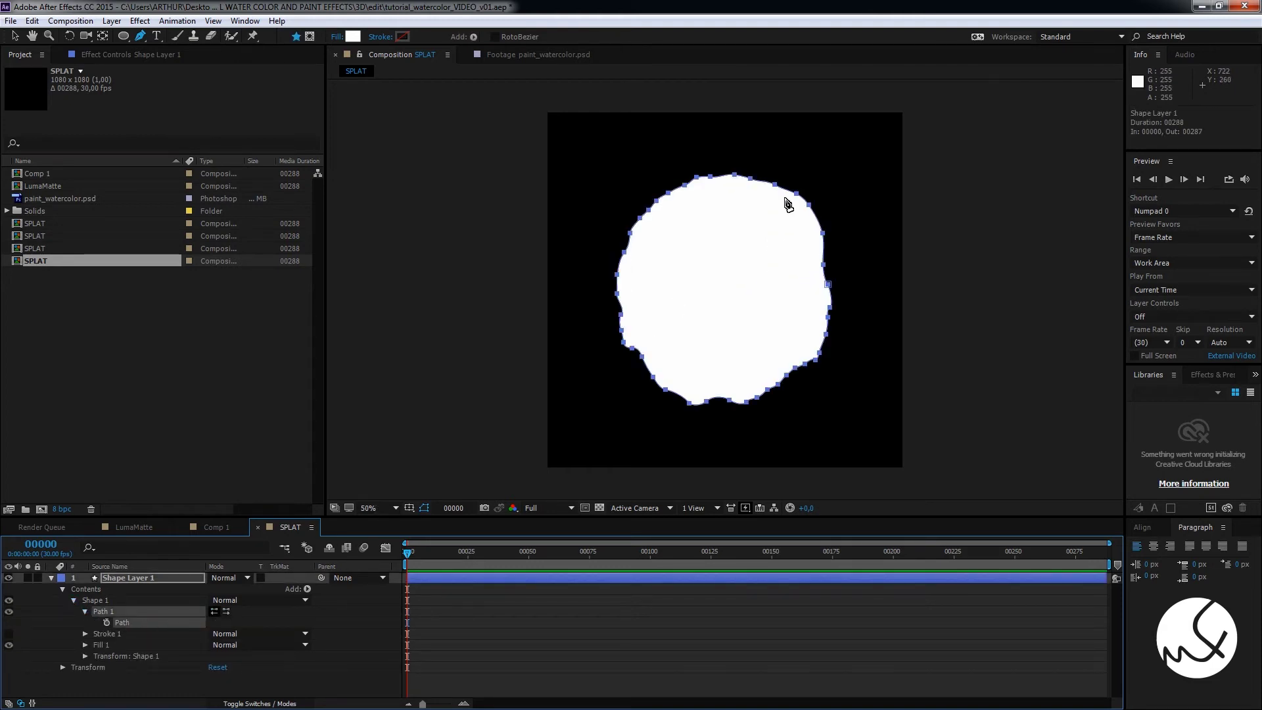
pyautogui.press('v')
pyautogui.click(755, 176)
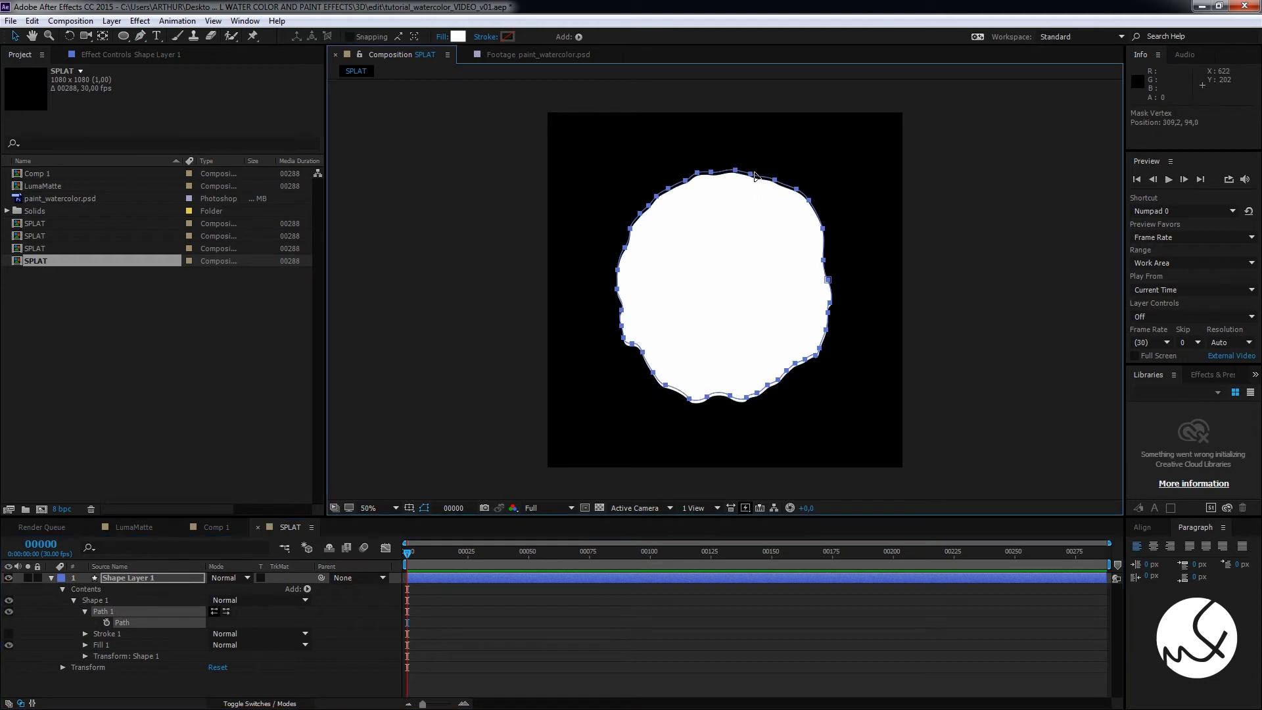
pyautogui.moveTo(755, 177); pyautogui.dragTo(755, 151)
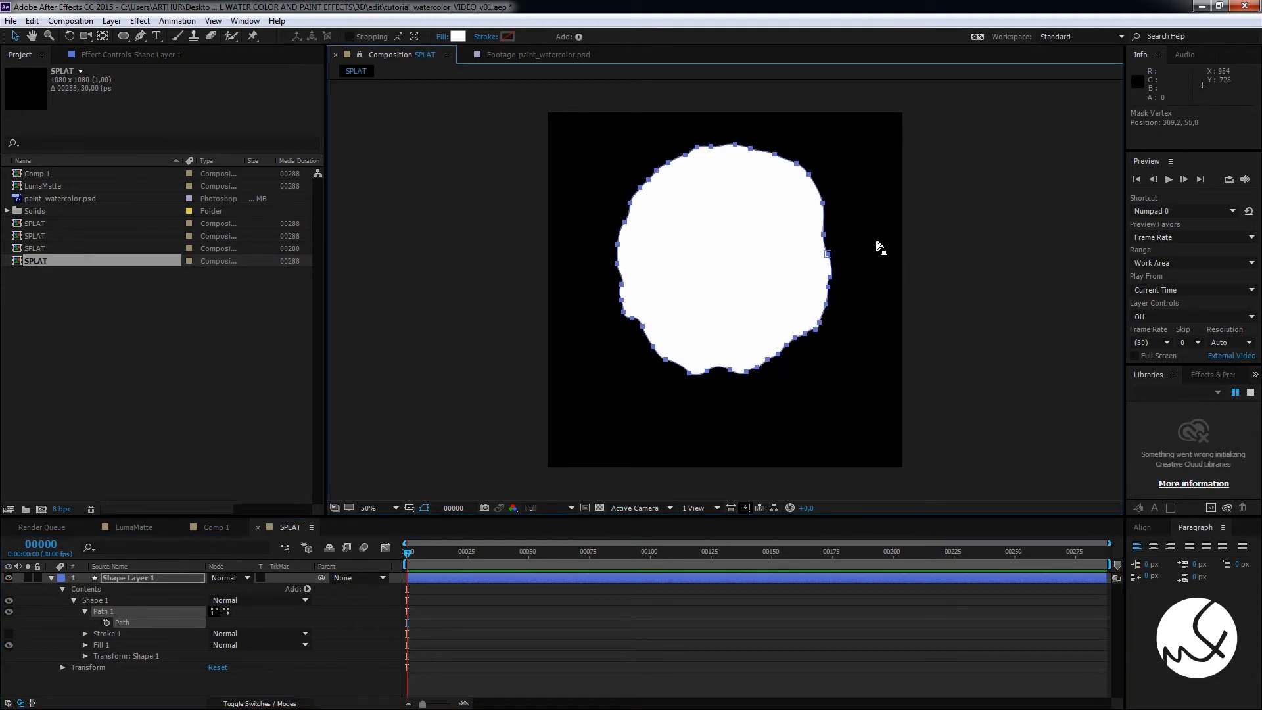
# Delete the stroke from the splat shape
pyautogui.click(132, 636)
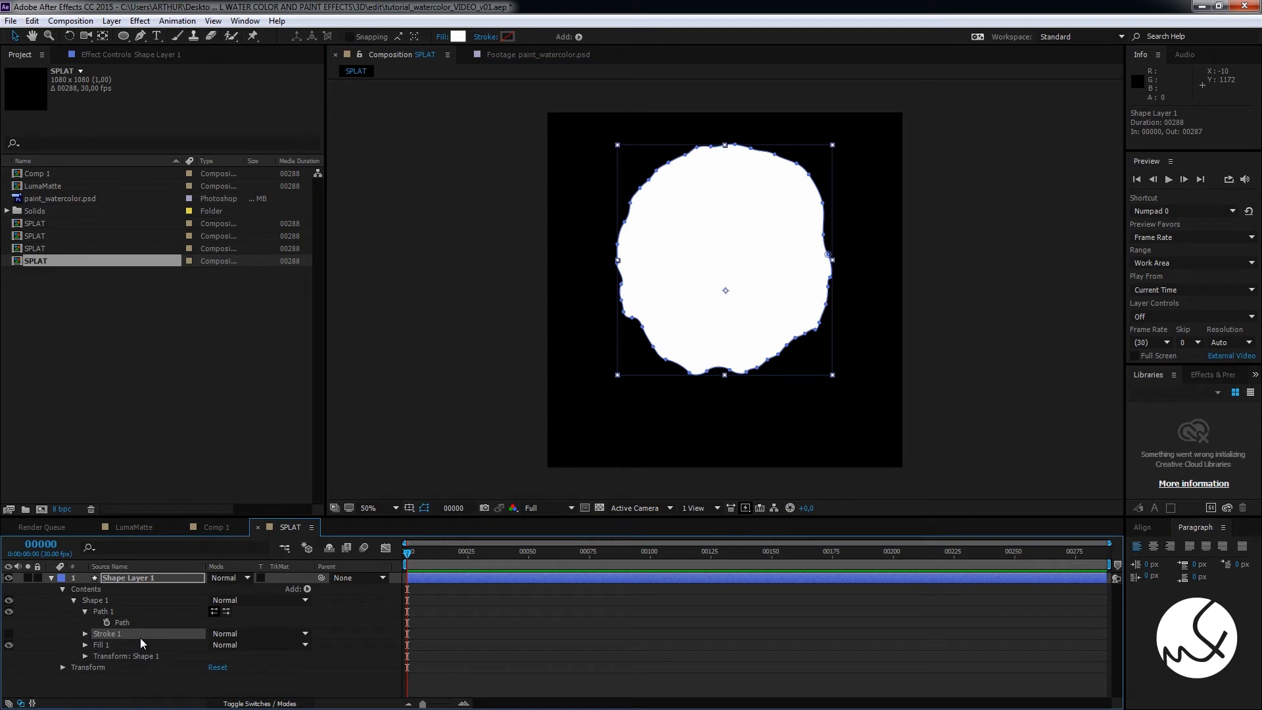
pyautogui.press('Delete')
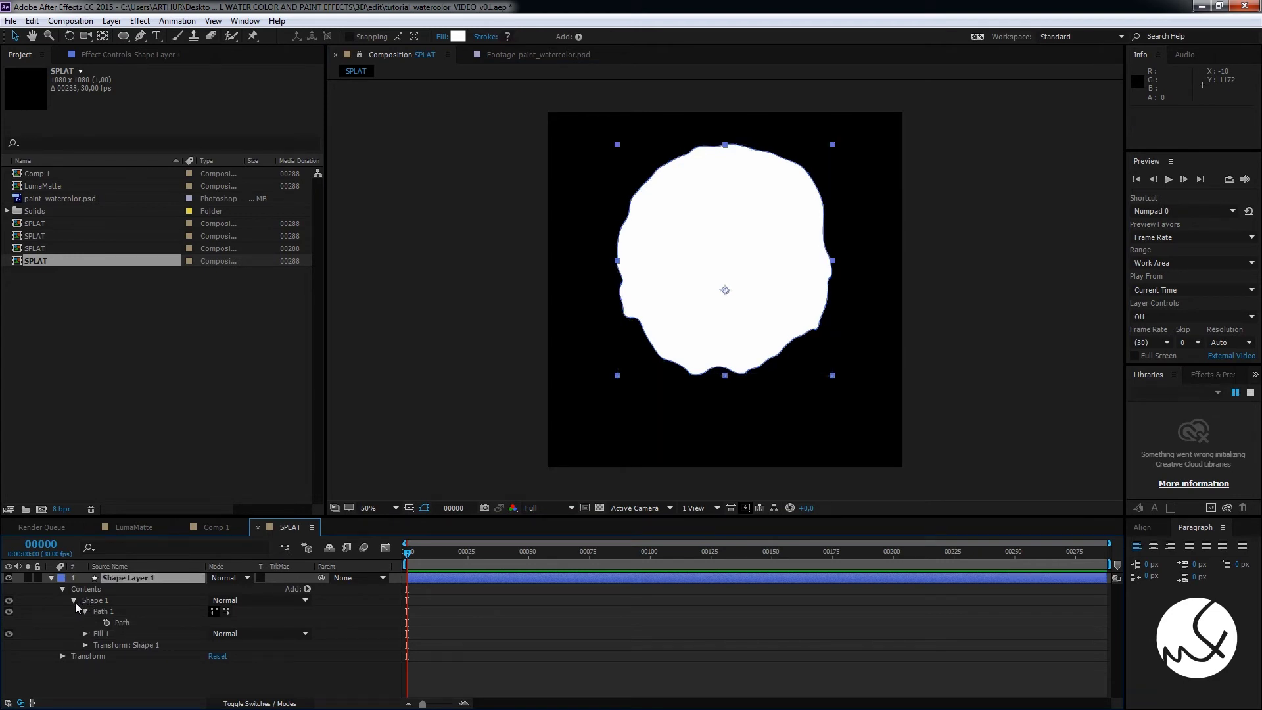
pyautogui.click(73, 600)
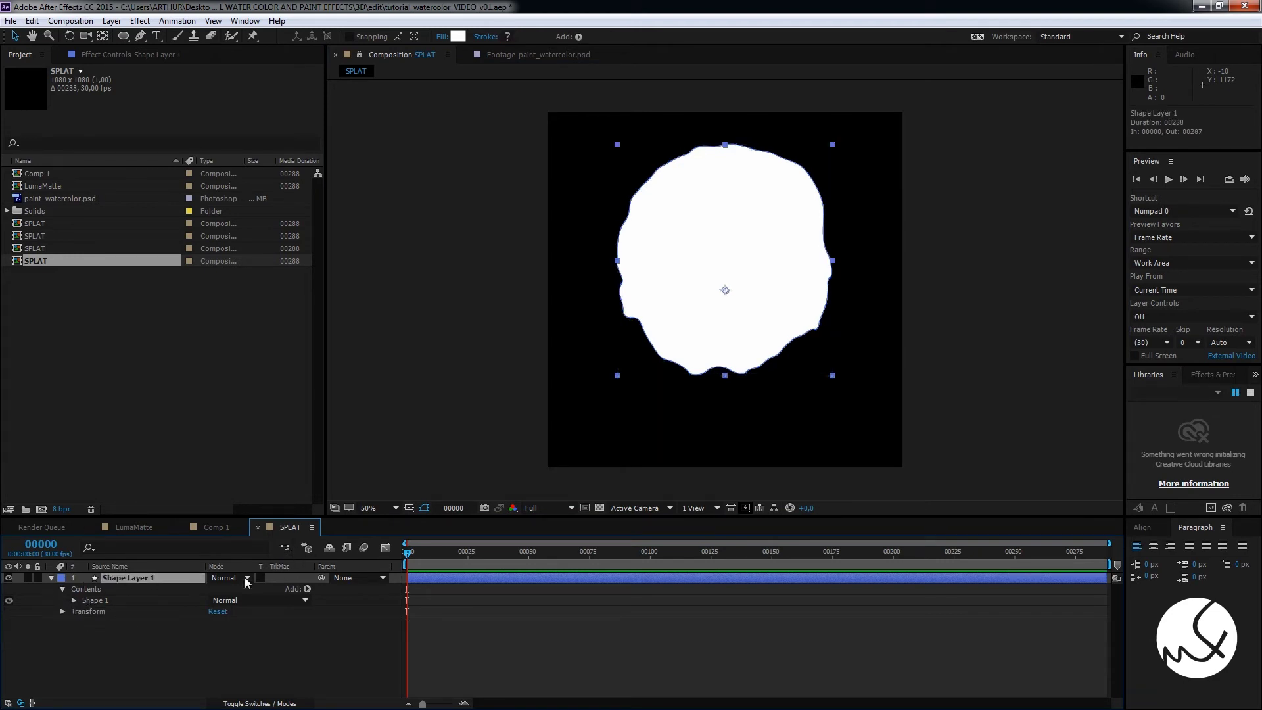
# Paste a Scale keyframe at frame 30 and set Scale to 90% at frame 10
pyautogui.click(64, 613)
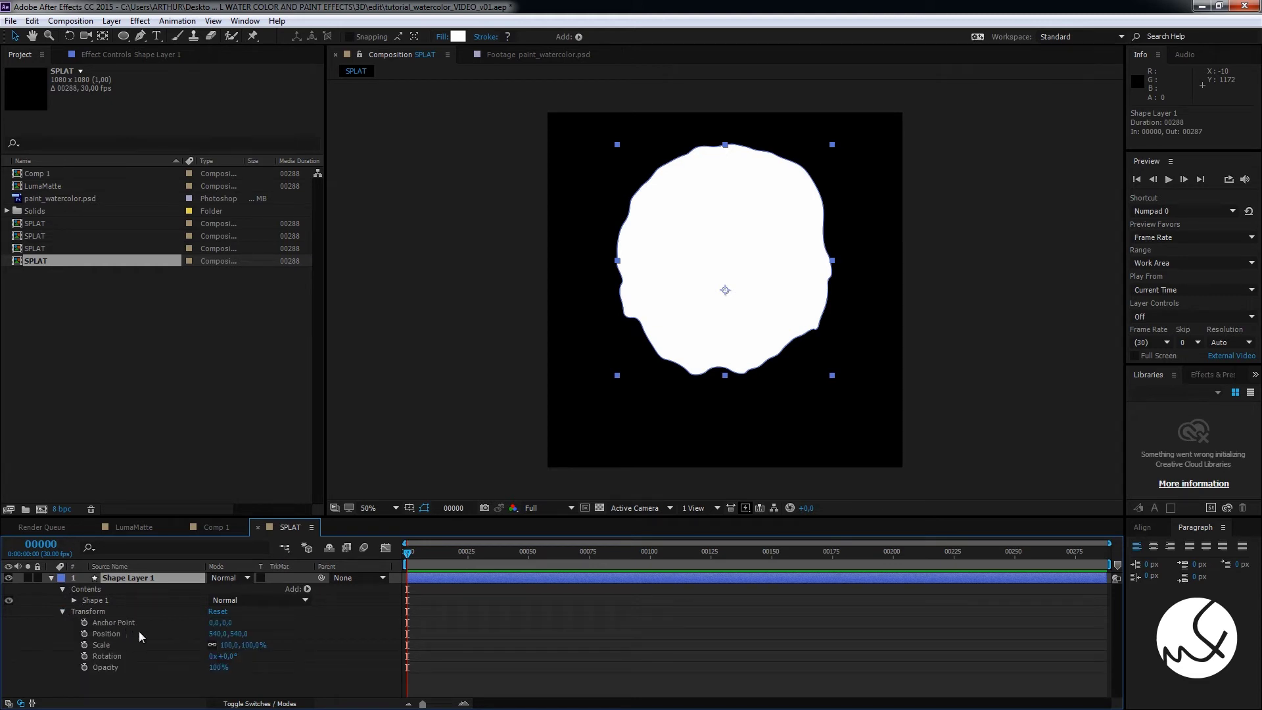
pyautogui.click(112, 644)
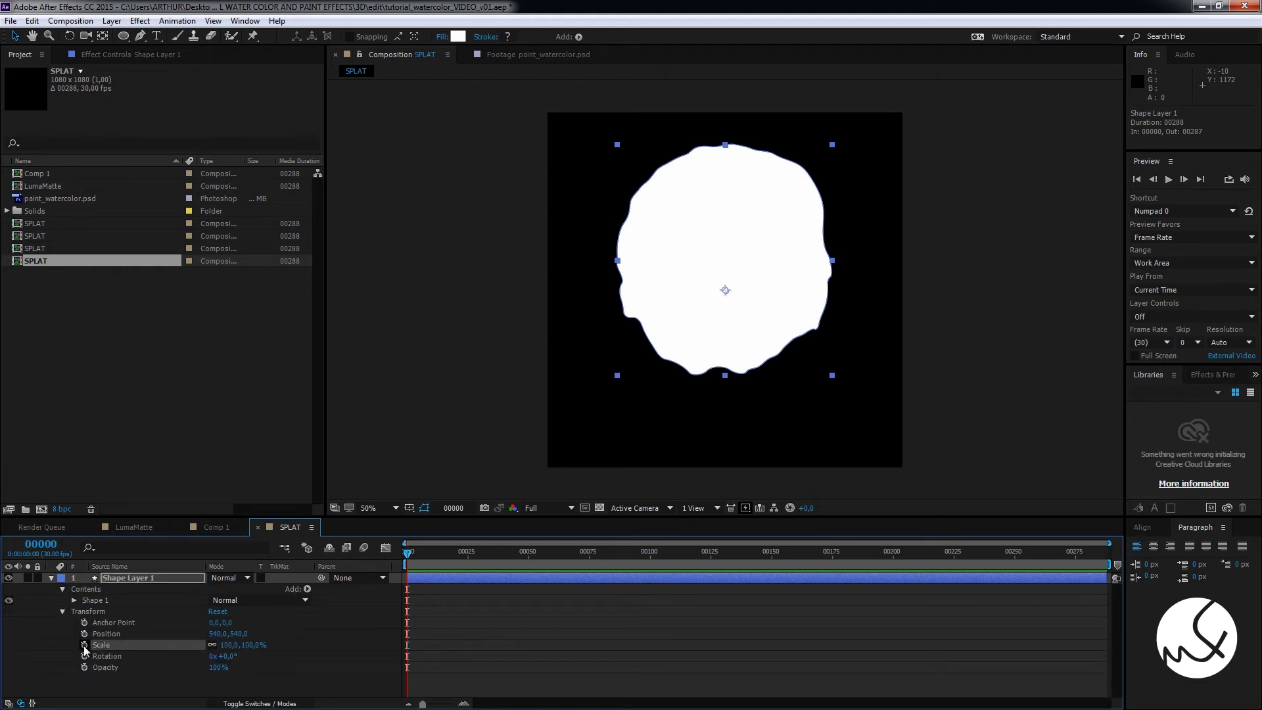
pyautogui.moveTo(460, 555); pyautogui.dragTo(480, 556)
pyautogui.hotkey('ctrl', 'v')
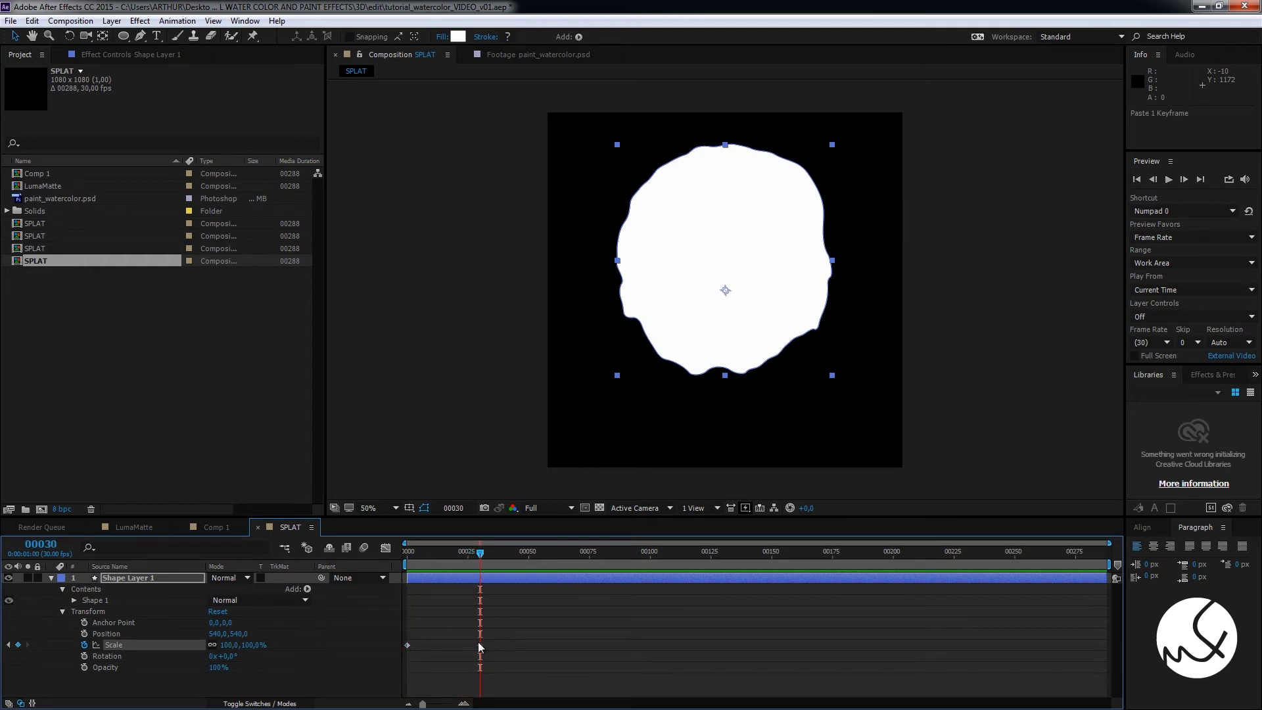
pyautogui.moveTo(480, 557); pyautogui.dragTo(432, 564)
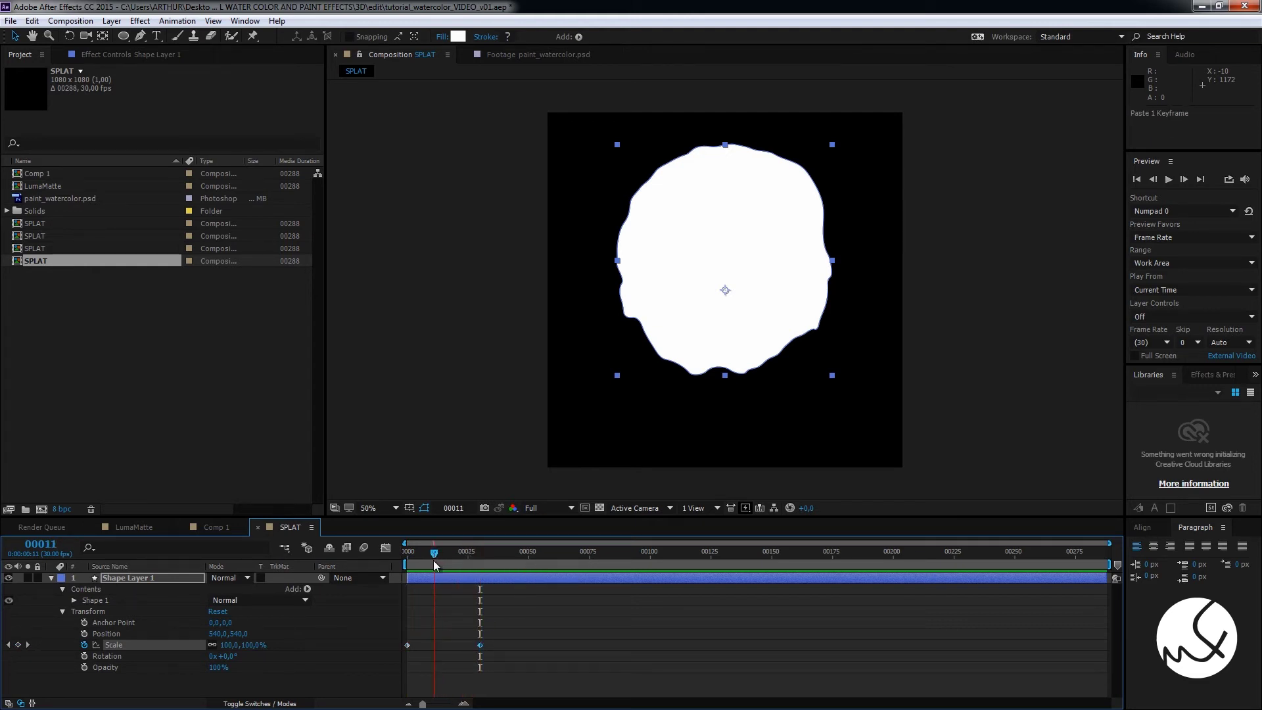
pyautogui.click(229, 645)
pyautogui.press('Return')
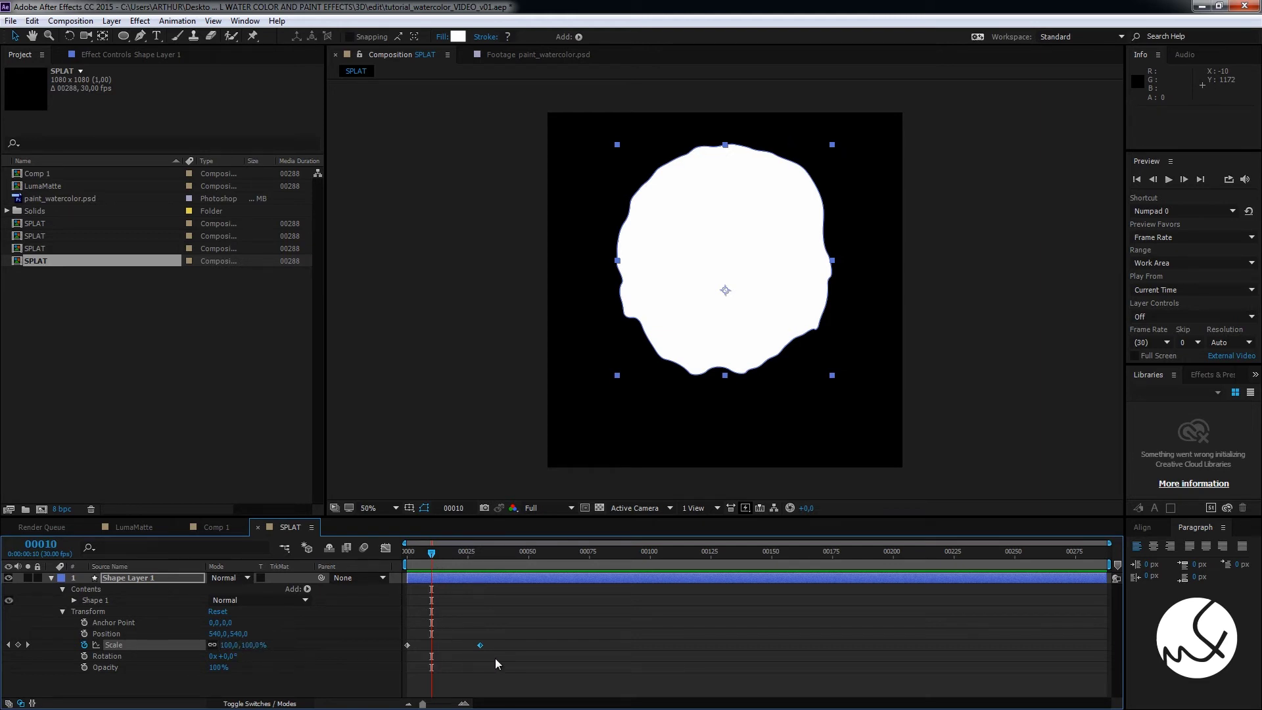
pyautogui.click(224, 644)
pyautogui.write('90')
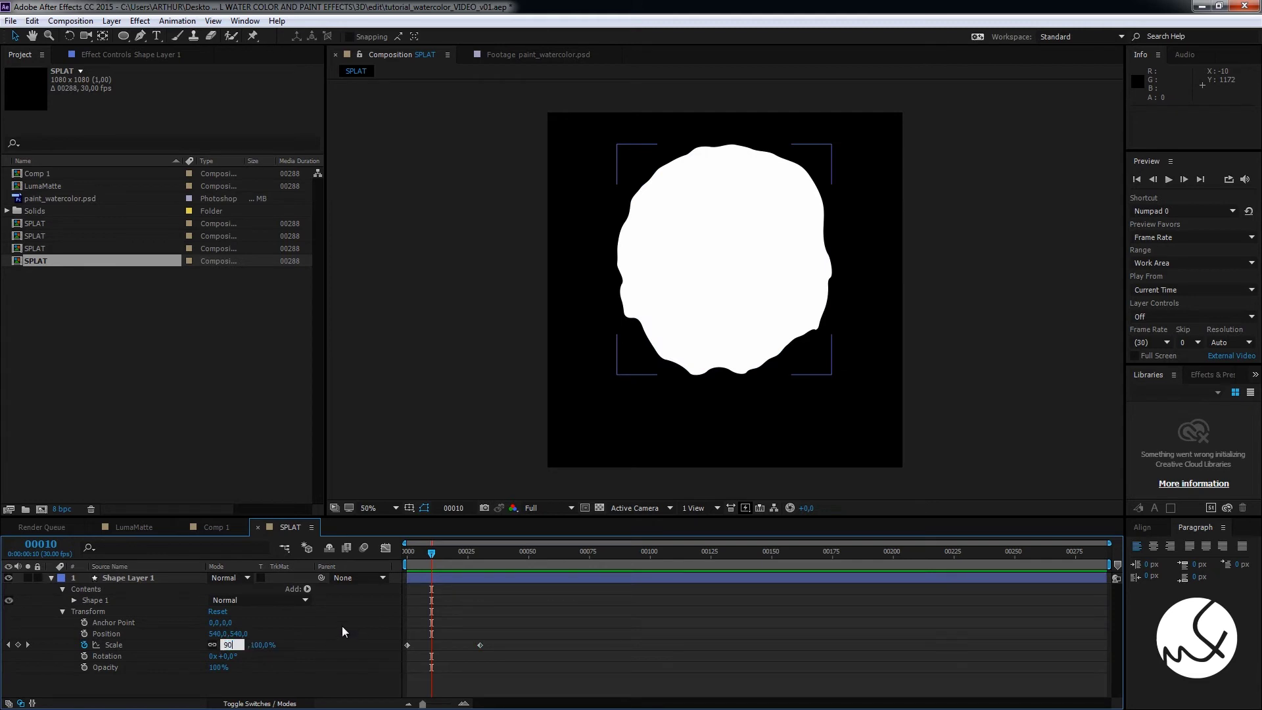
pyautogui.press('Return')
# Set the splat's Scale to 0% at the first frame
pyautogui.press('Home')
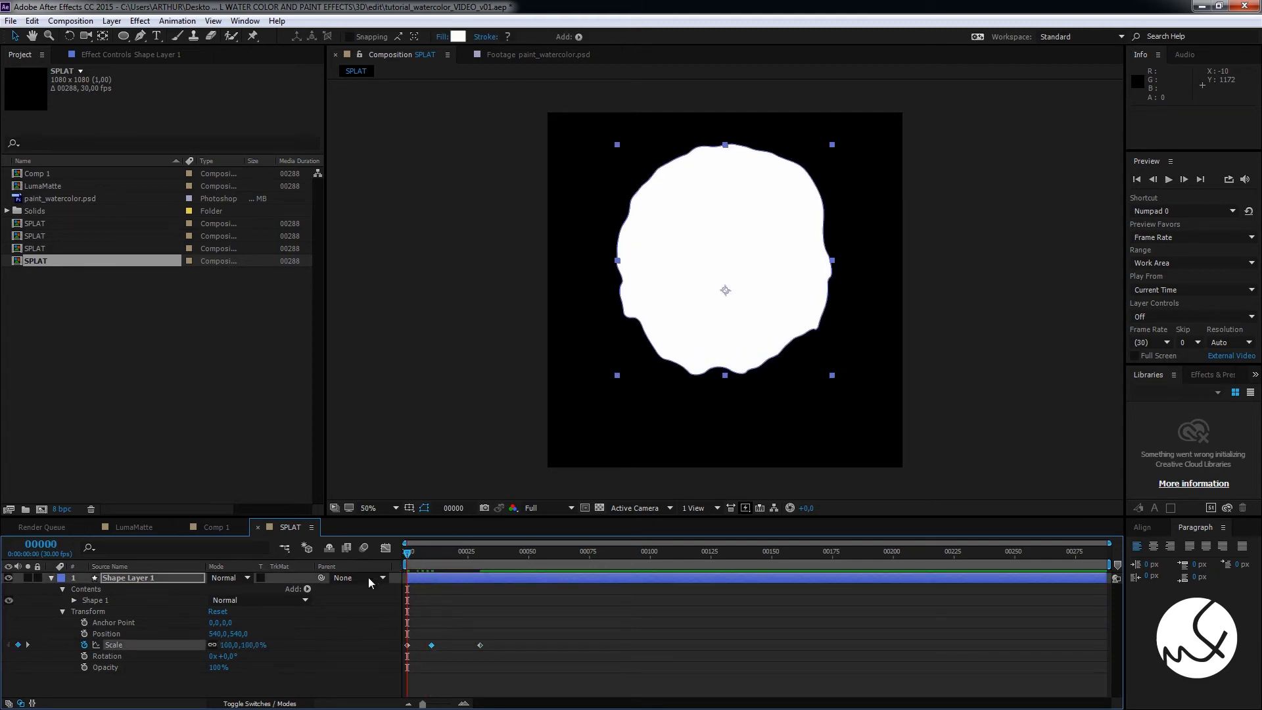
pyautogui.click(235, 645)
pyautogui.write('00')
pyautogui.press('Return')
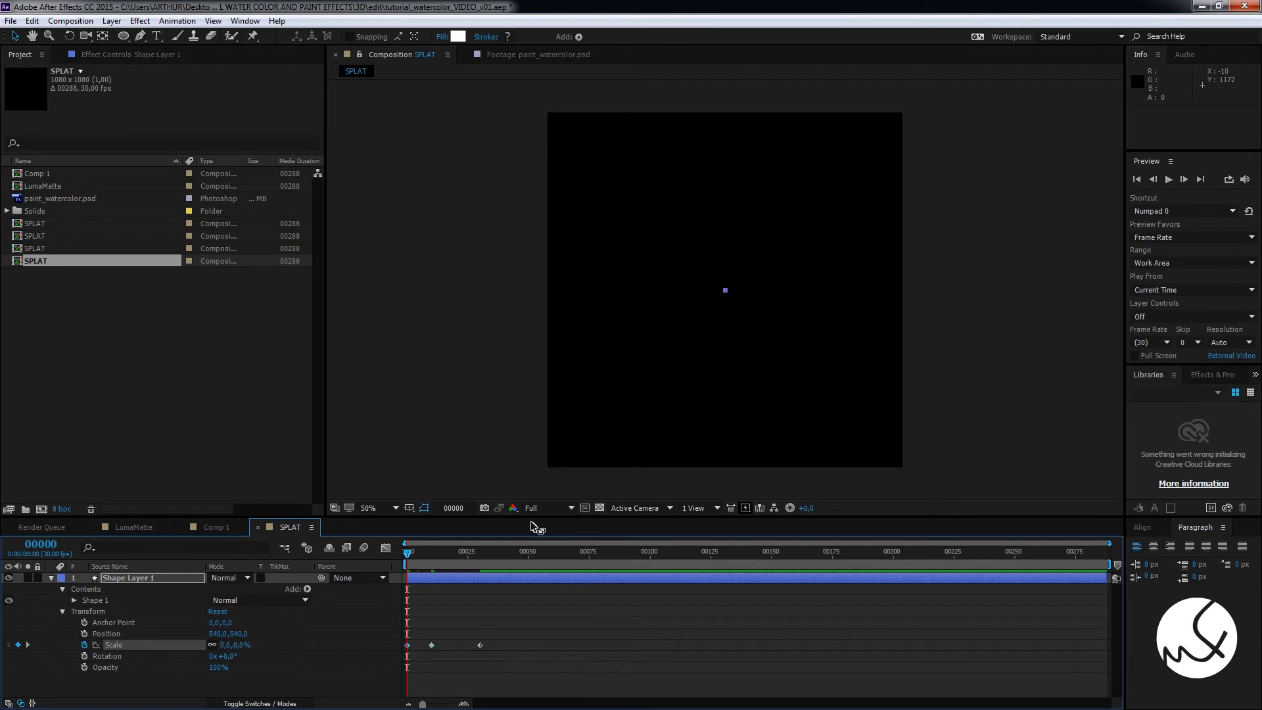
# Apply Easy Ease In to the frame-30 Scale keyframe and preview the splat growing
pyautogui.moveTo(517, 623); pyautogui.dragTo(474, 653)
pyautogui.rightClick(483, 646)
pyautogui.moveTo(553, 636)
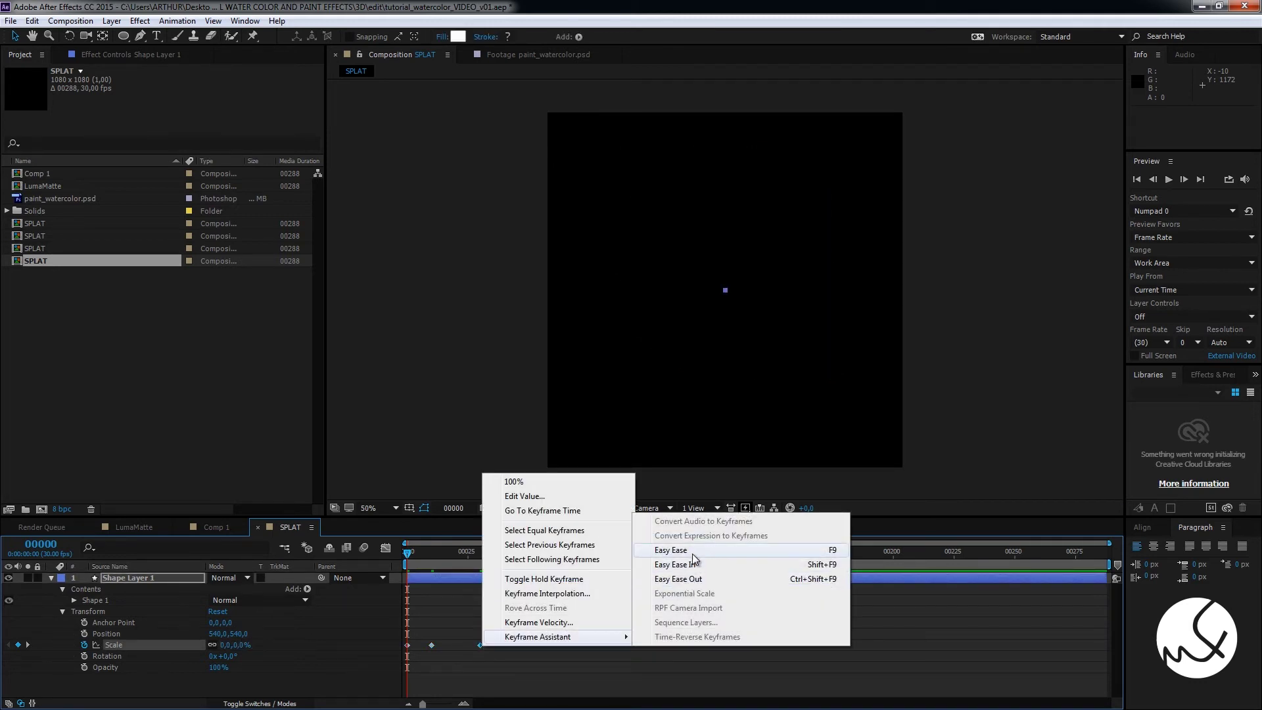
pyautogui.click(677, 564)
pyautogui.moveTo(408, 552)
pyautogui.mouseDown()
pyautogui.moveTo(500, 561)
pyautogui.moveTo(489, 548)
pyautogui.mouseUp()
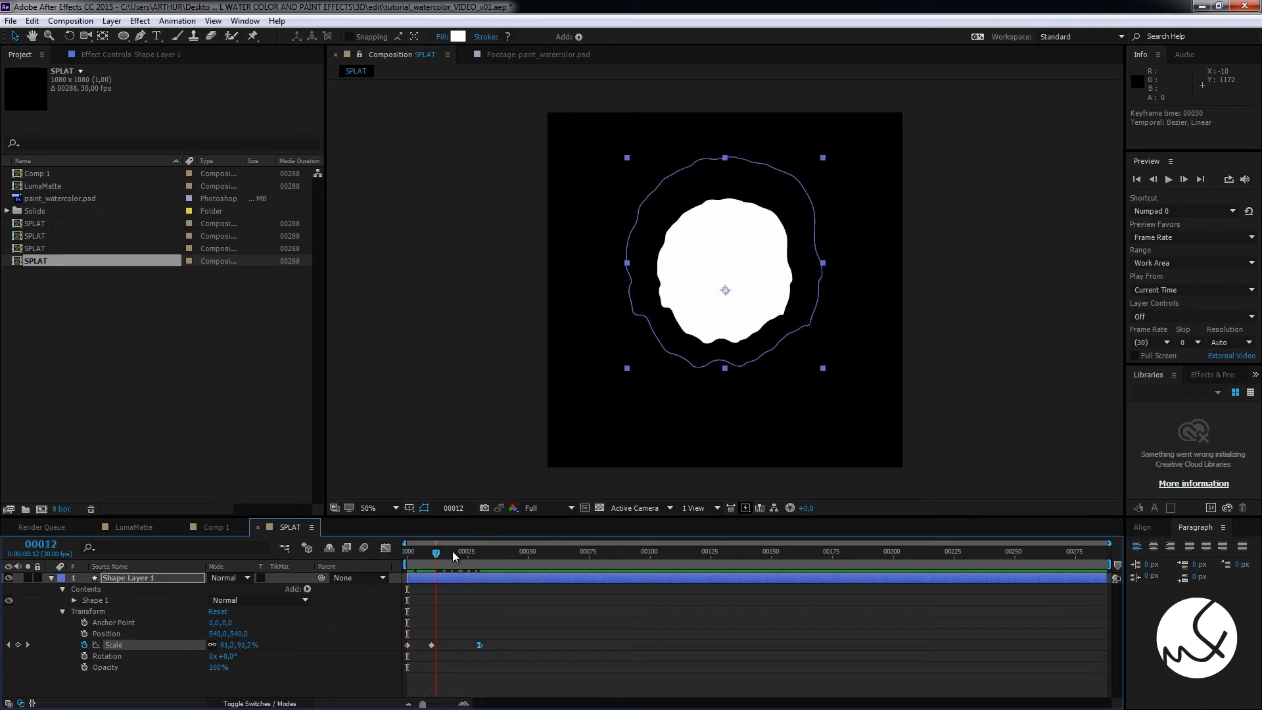
pyautogui.click(51, 578)
# Apply Turbulent Displace (Amount 50, Size 100) to Shape Layer 1 and keyframe its Amount
pyautogui.click(152, 56)
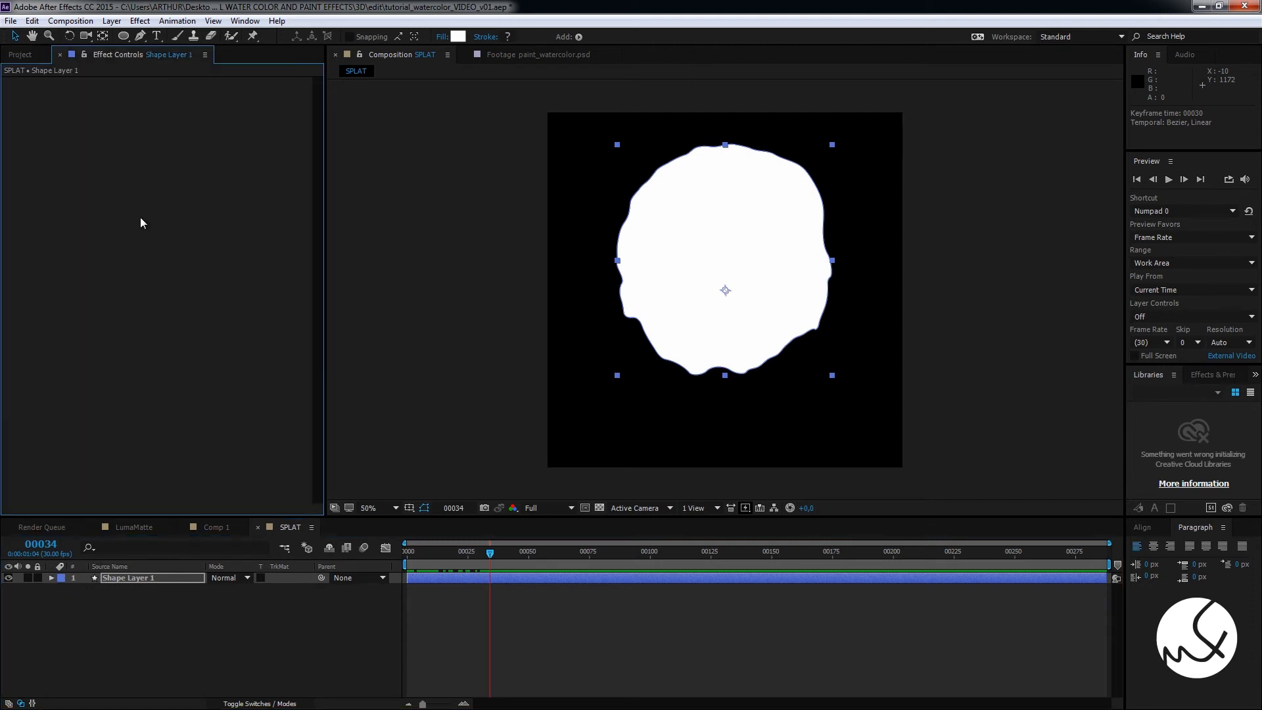
pyautogui.rightClick(140, 218)
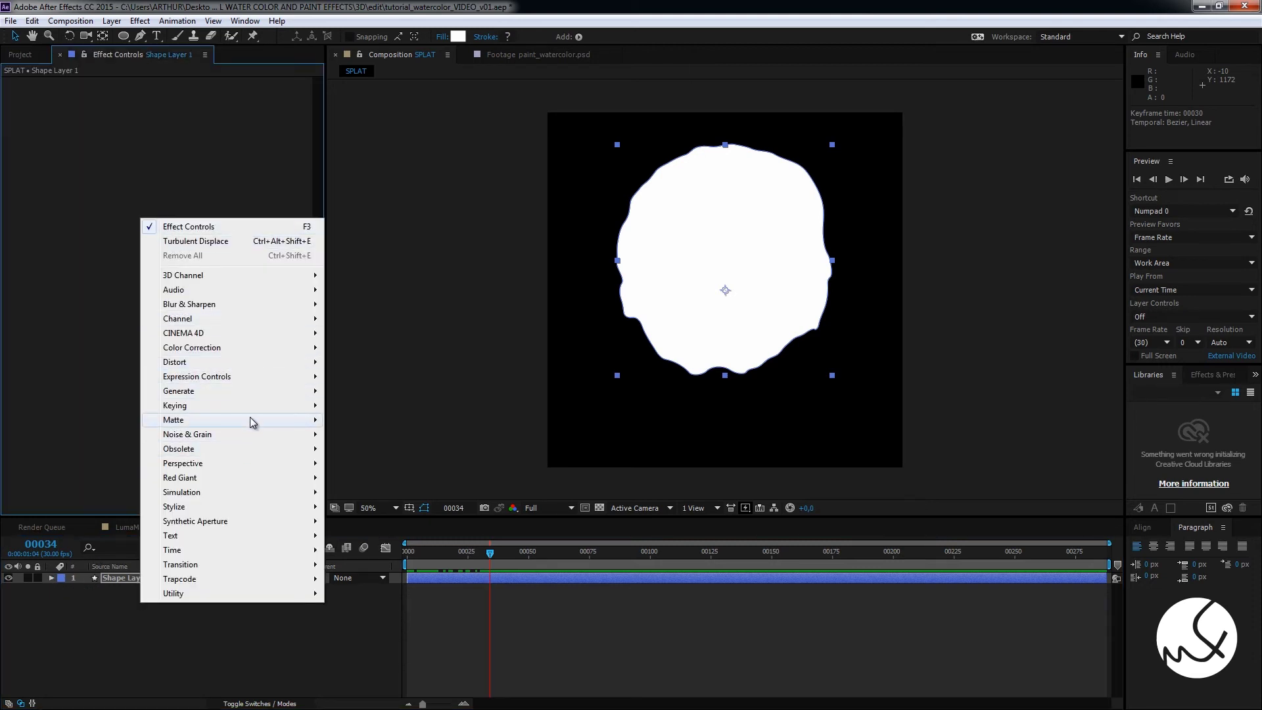
pyautogui.moveTo(258, 349)
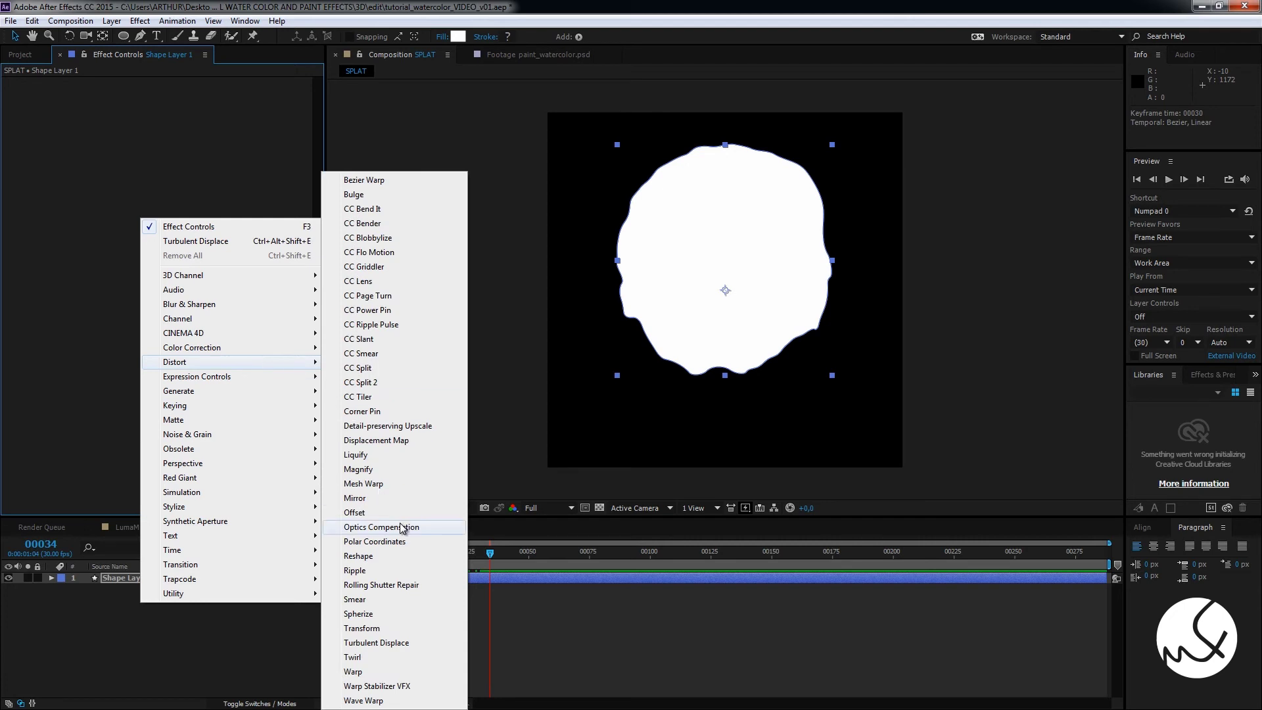
pyautogui.click(376, 643)
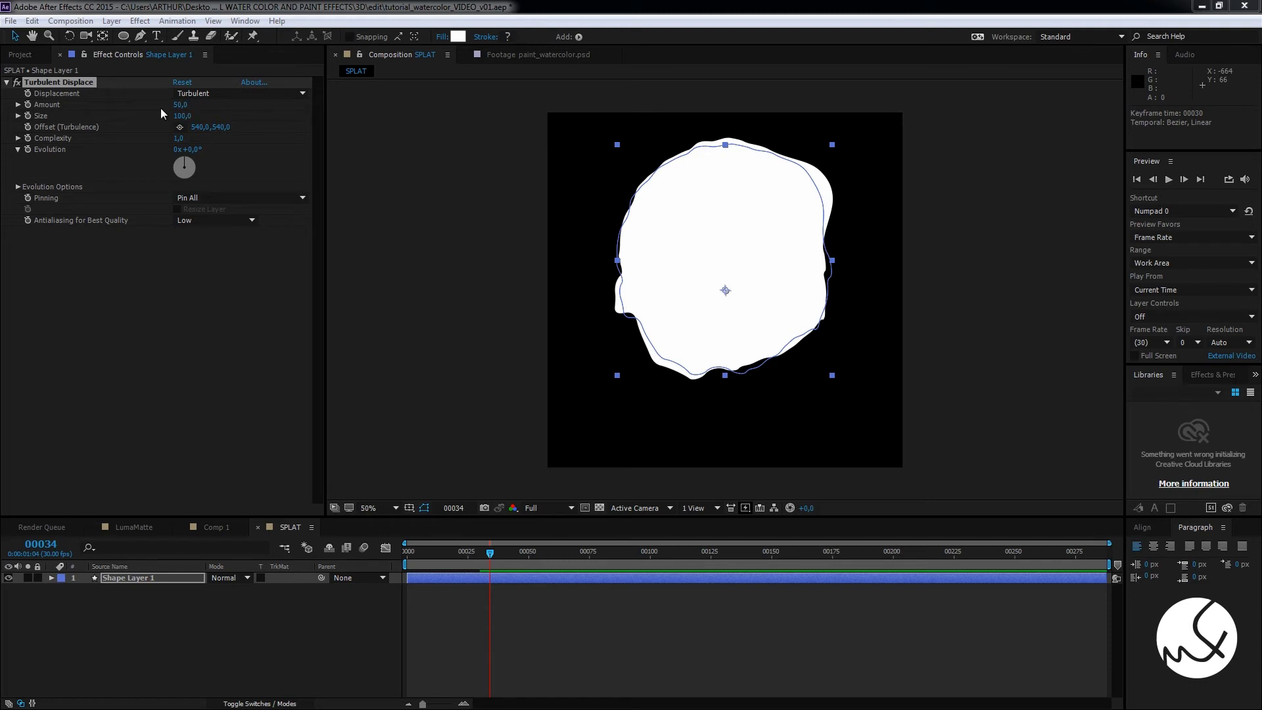
pyautogui.click(27, 105)
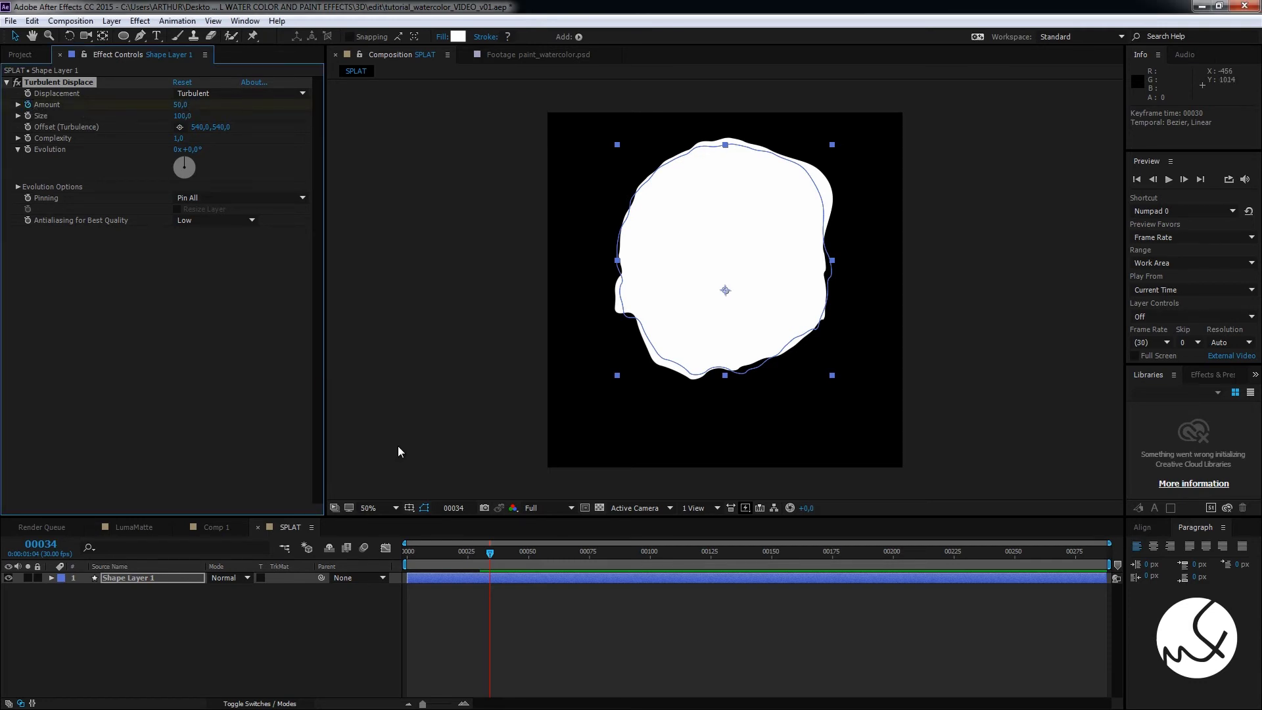
# Keyframe Turbulent Displace Amount at 50 on frame 0 and 0 at frame 60
pyautogui.press('u')
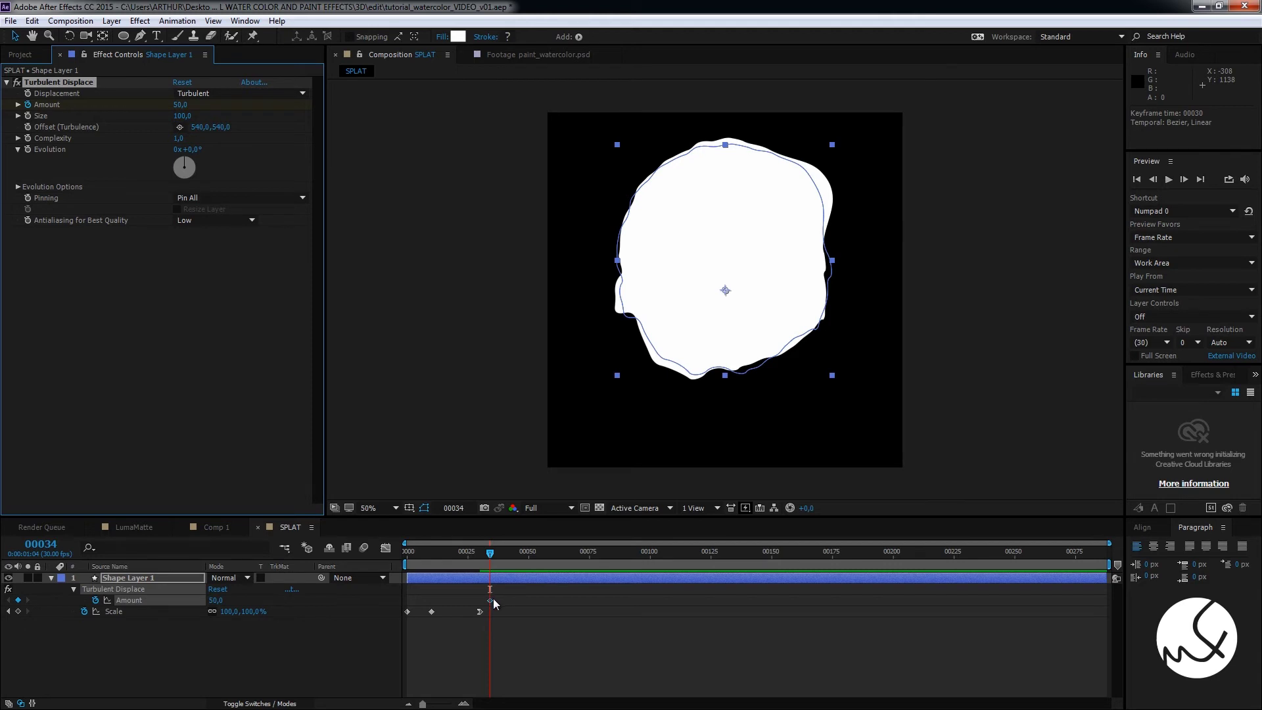
pyautogui.moveTo(492, 600); pyautogui.dragTo(409, 601)
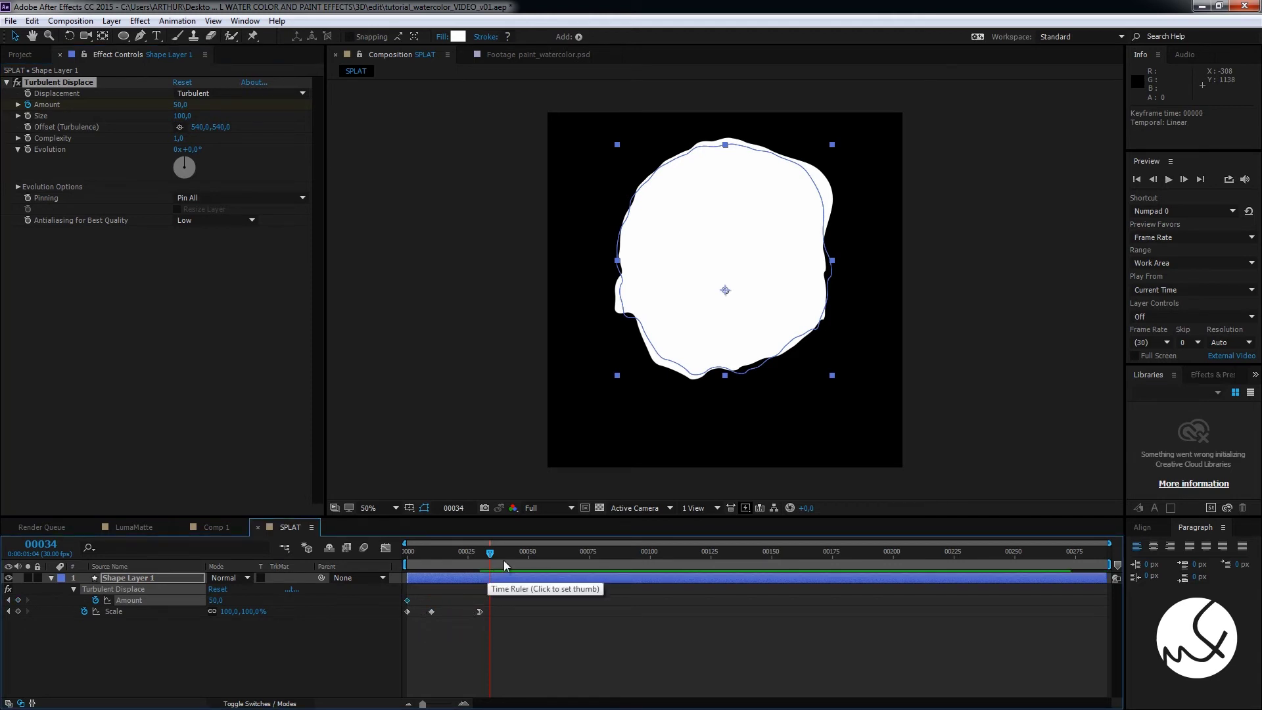
pyautogui.moveTo(503, 560); pyautogui.dragTo(553, 561)
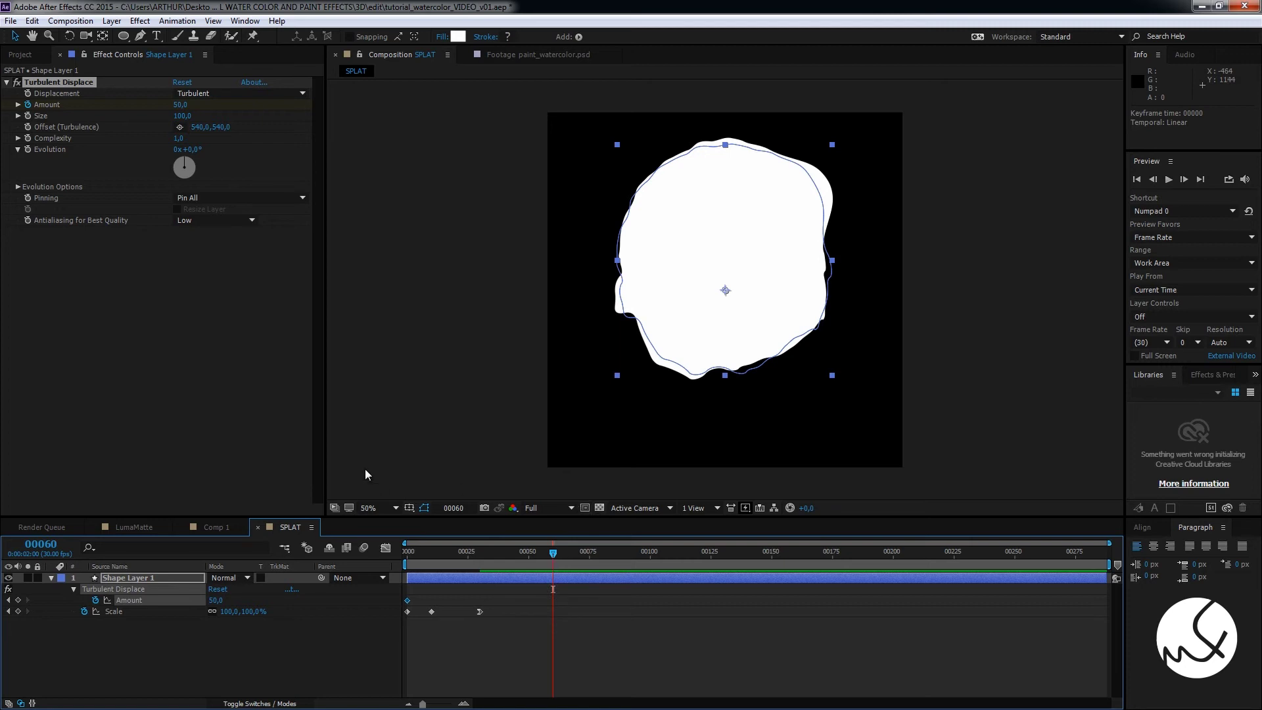
pyautogui.click(181, 105)
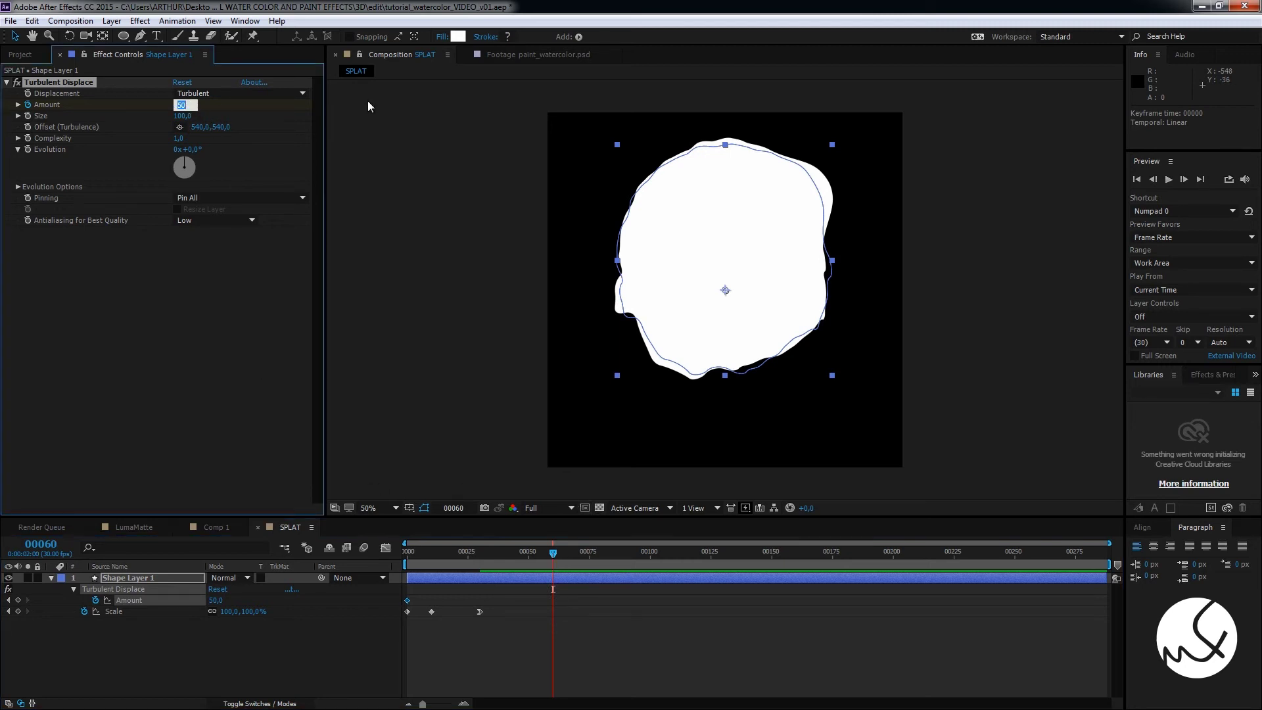
pyautogui.write('0')
pyautogui.press('Return')
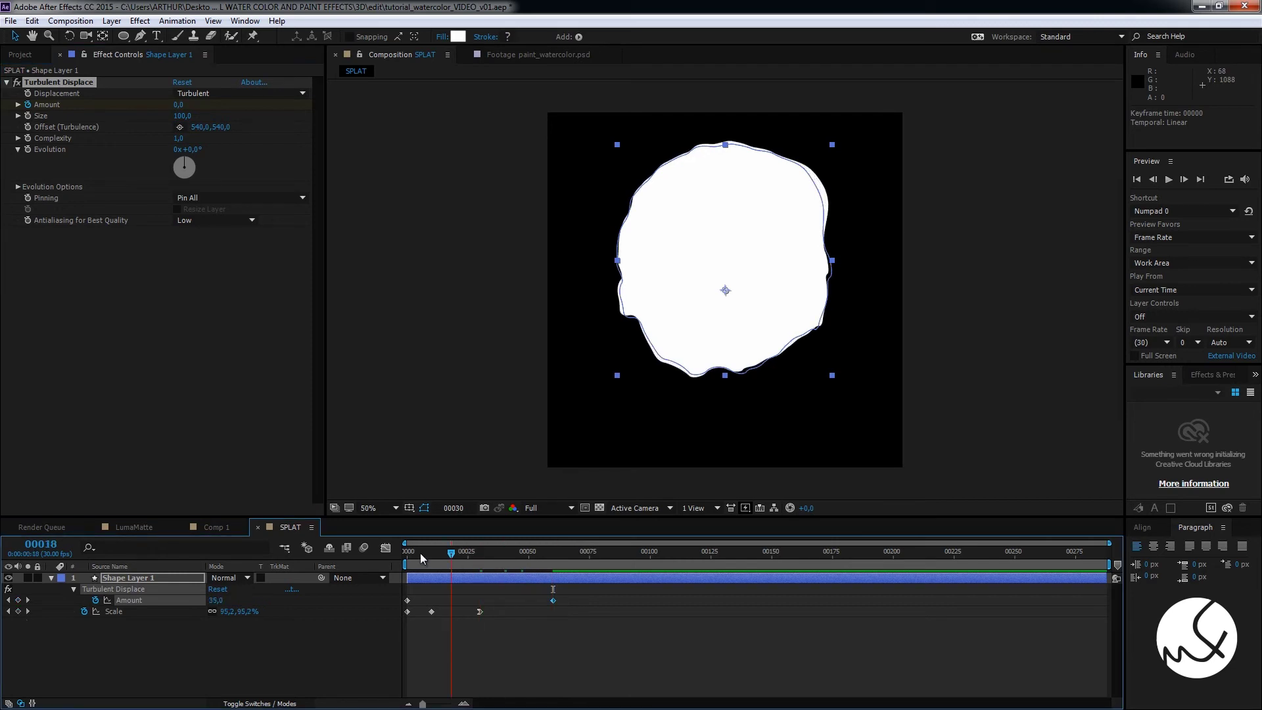
# Apply Easy Ease In to the Amount keyframe at frame 60
pyautogui.press('Home')
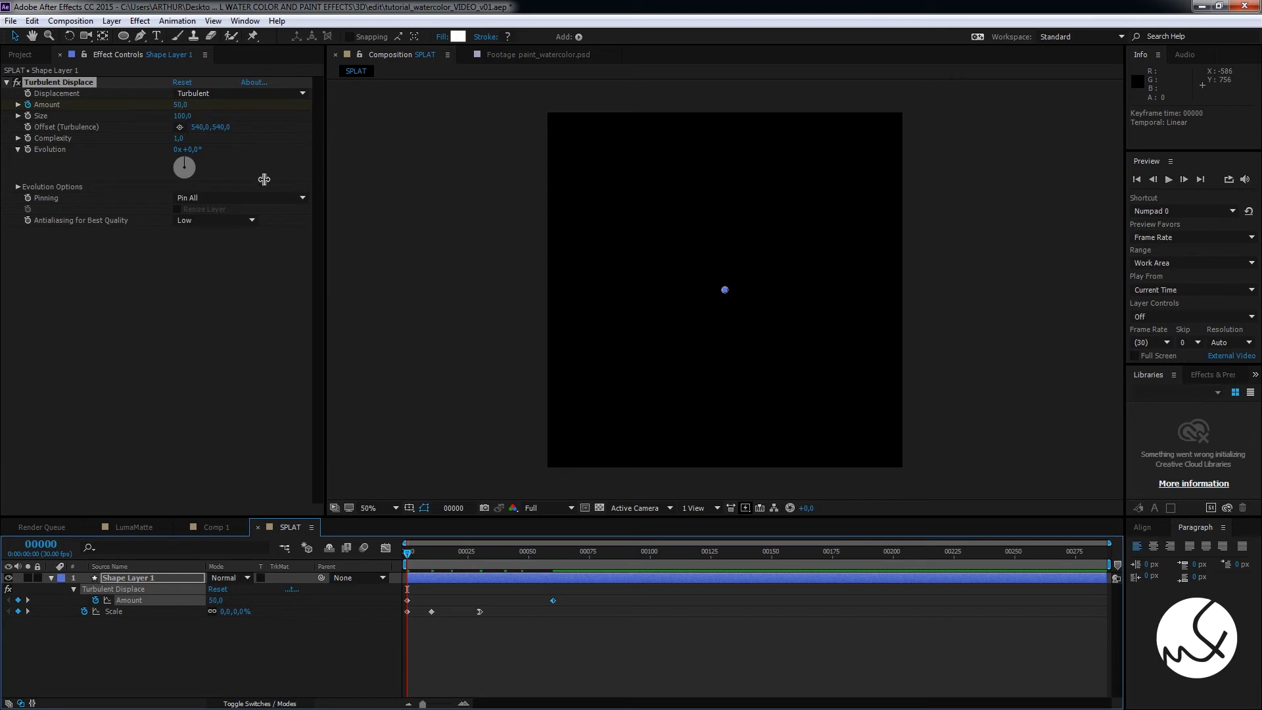
pyautogui.moveTo(416, 556); pyautogui.dragTo(553, 574)
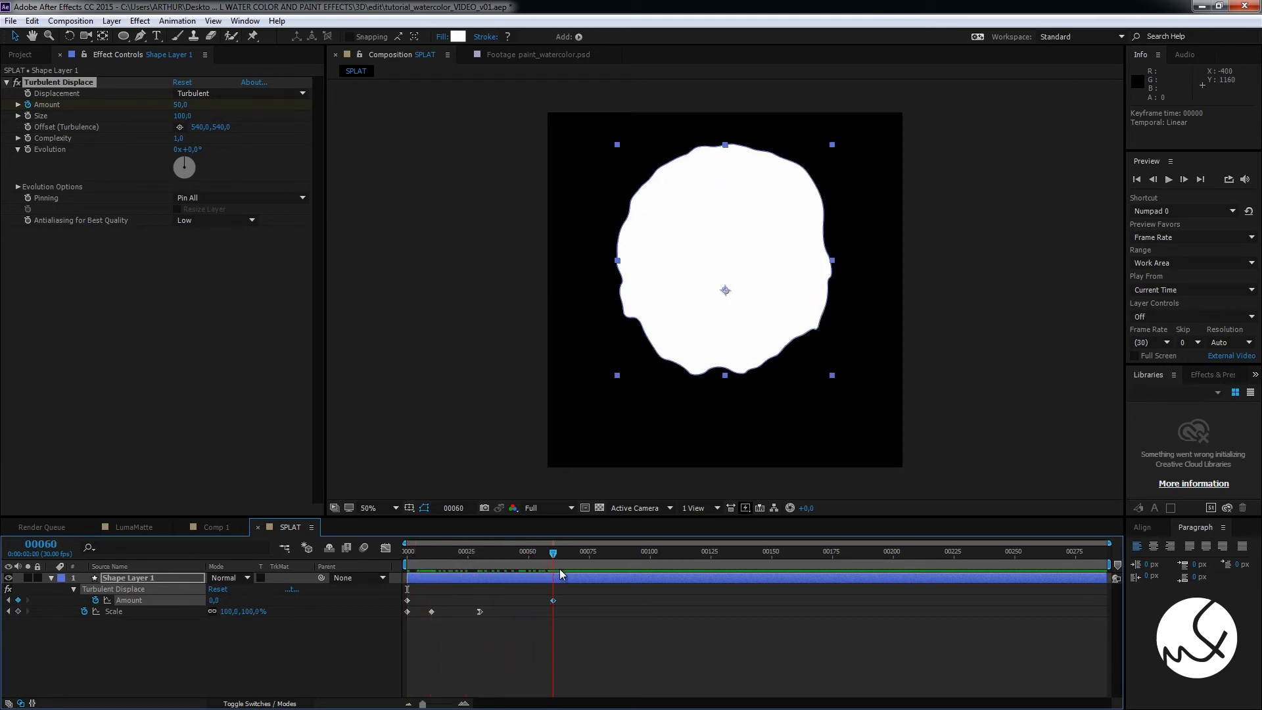
pyautogui.click(553, 601)
pyautogui.rightClick(553, 601)
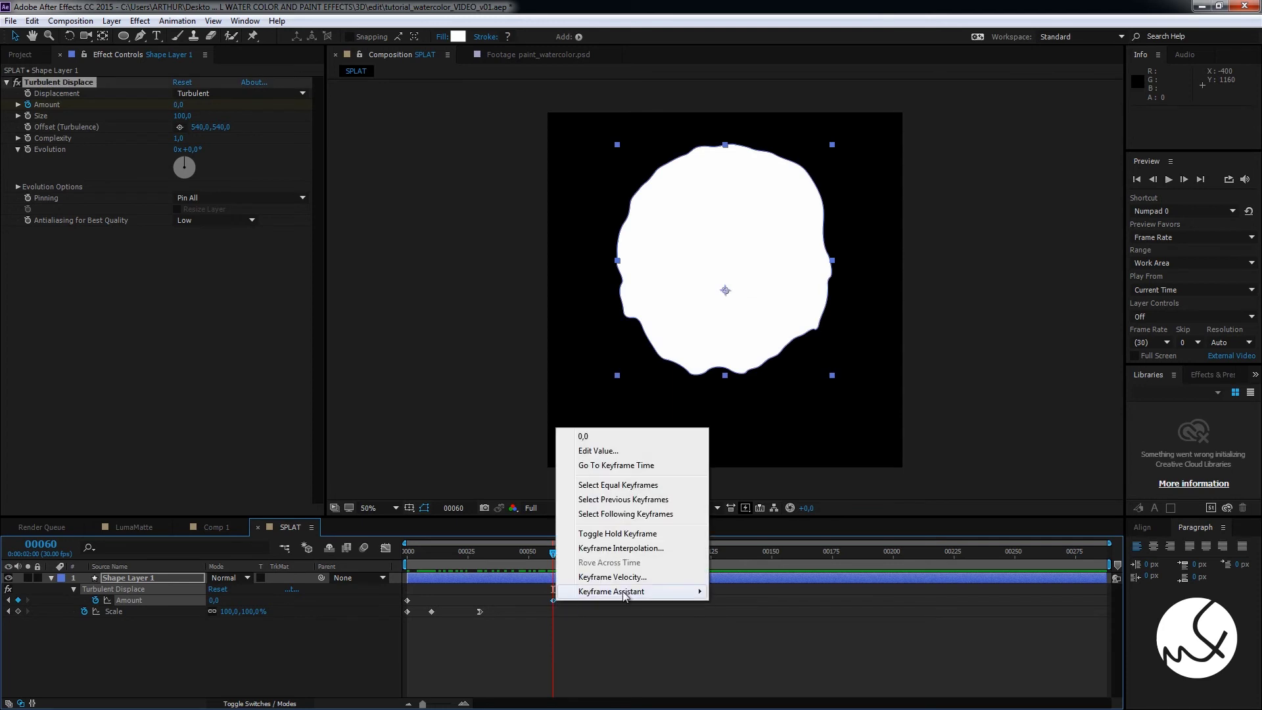
pyautogui.moveTo(628, 591)
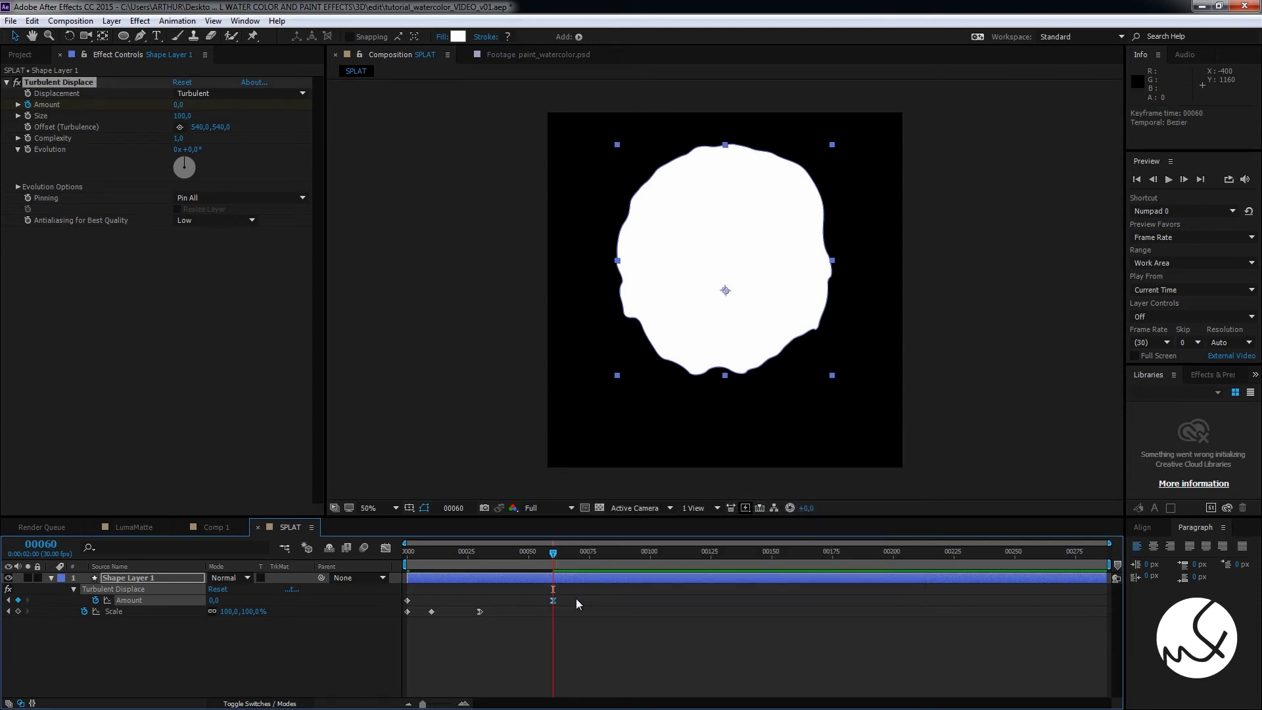
pyautogui.hotkey('ctrl', 'z')
pyautogui.rightClick(552, 600)
pyautogui.moveTo(649, 602)
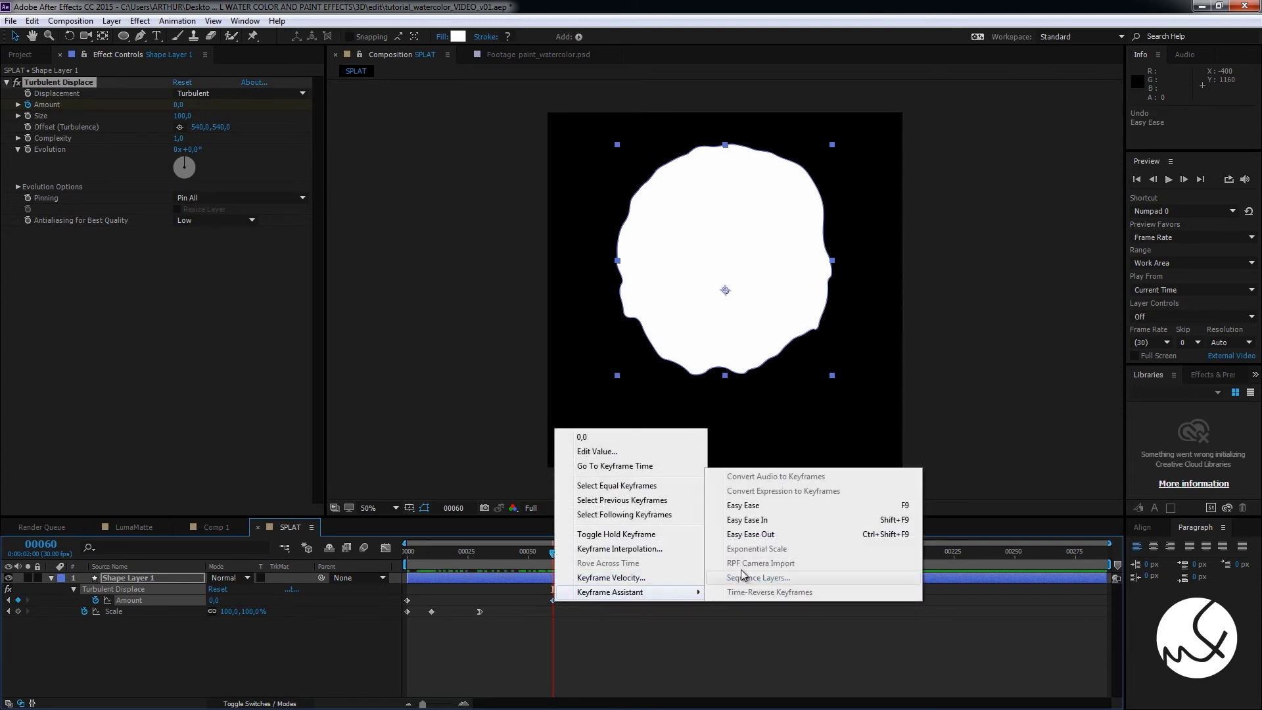
pyautogui.click(763, 516)
# Preview the splat animation from the start, then park on frame 37
pyautogui.moveTo(545, 547); pyautogui.dragTo(396, 566)
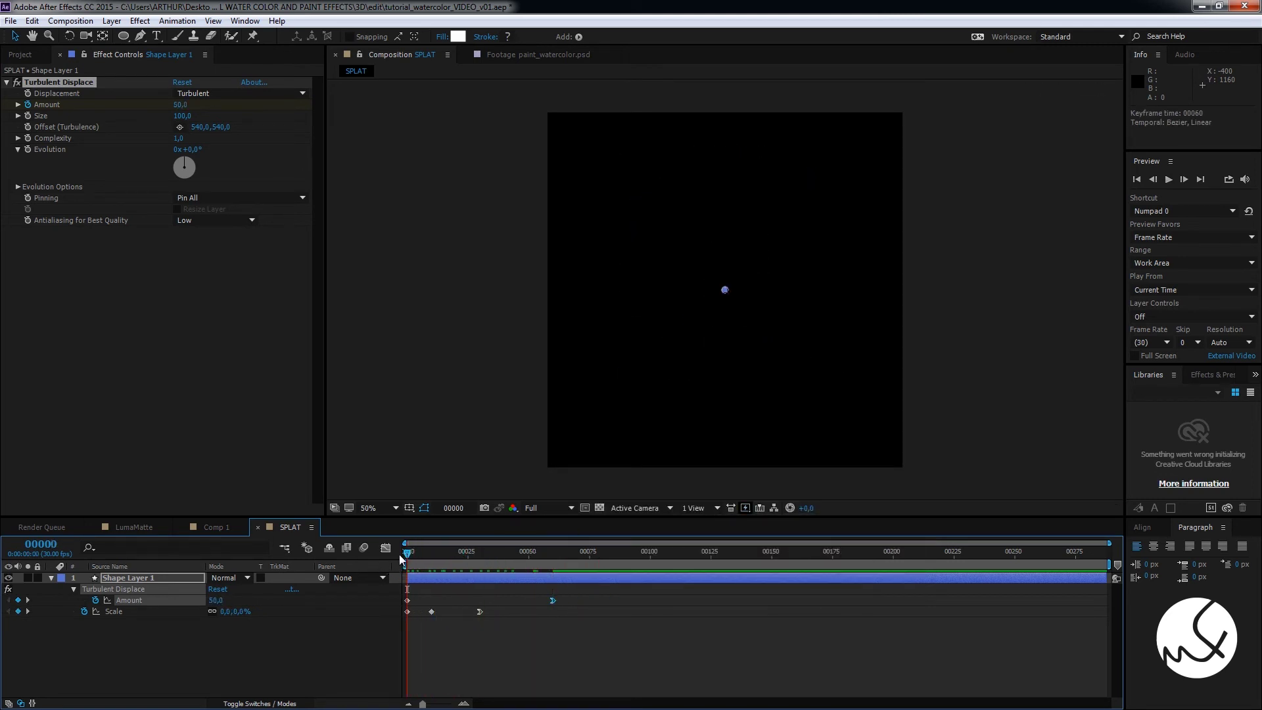
pyautogui.press('space')
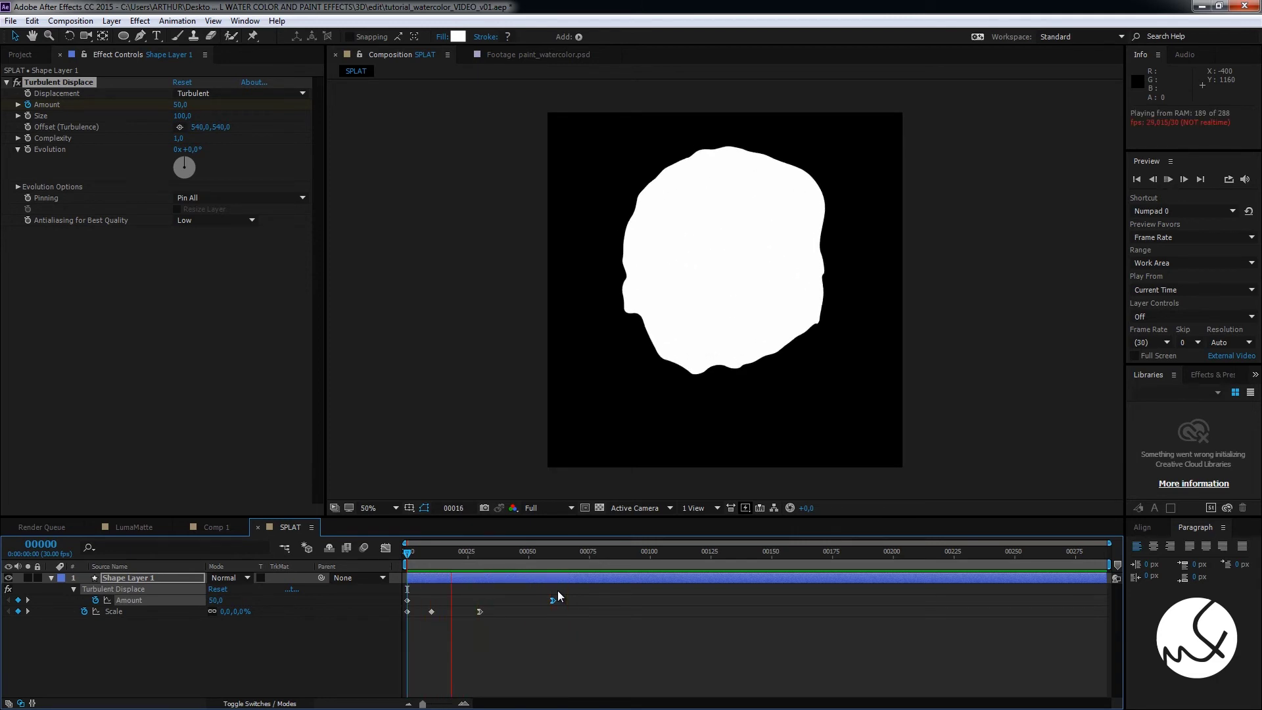
pyautogui.press('space')
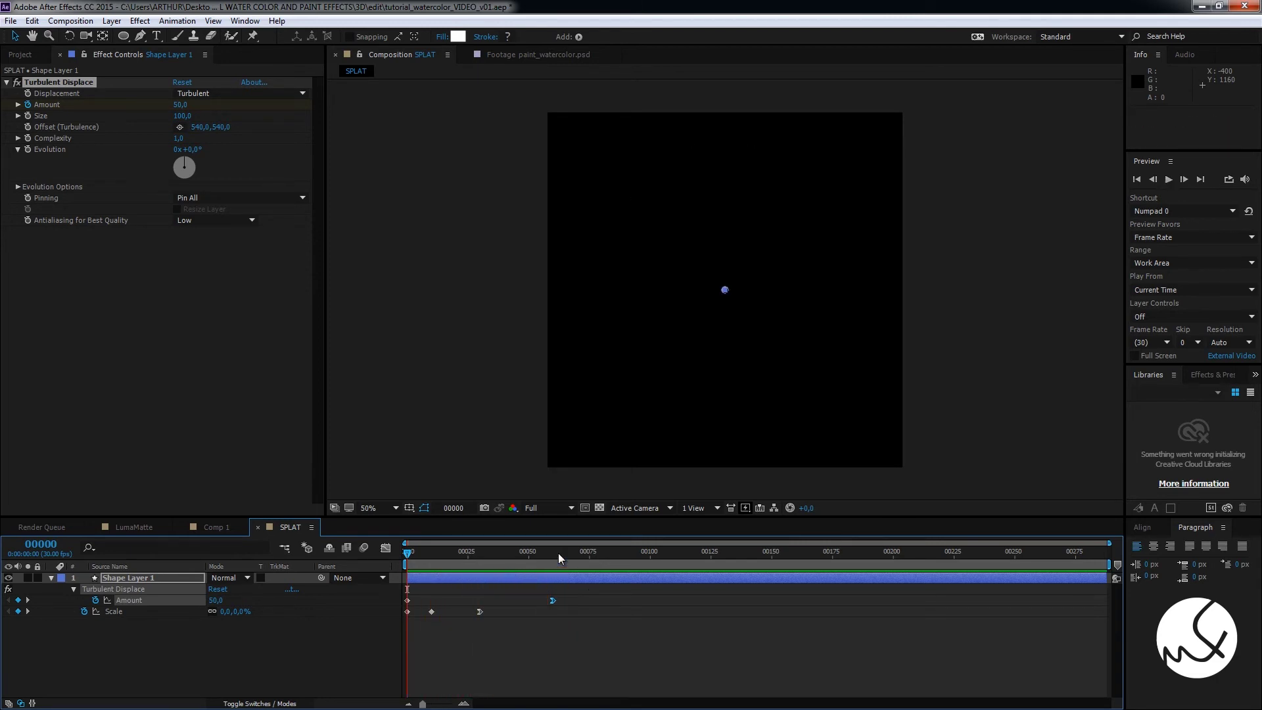
pyautogui.moveTo(507, 551); pyautogui.dragTo(393, 566)
# At frame 37, add a comp-size black solid beneath the splat layer
pyautogui.click(497, 560)
pyautogui.rightClick(211, 657)
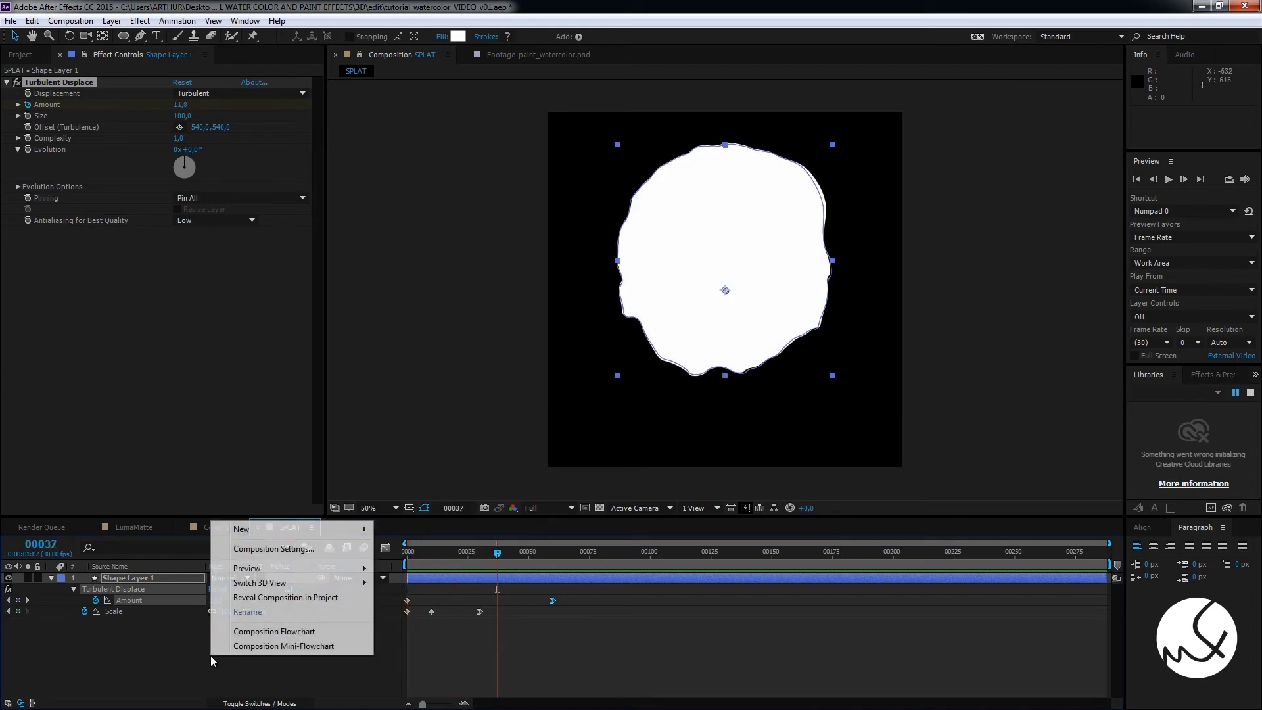
pyautogui.moveTo(265, 531)
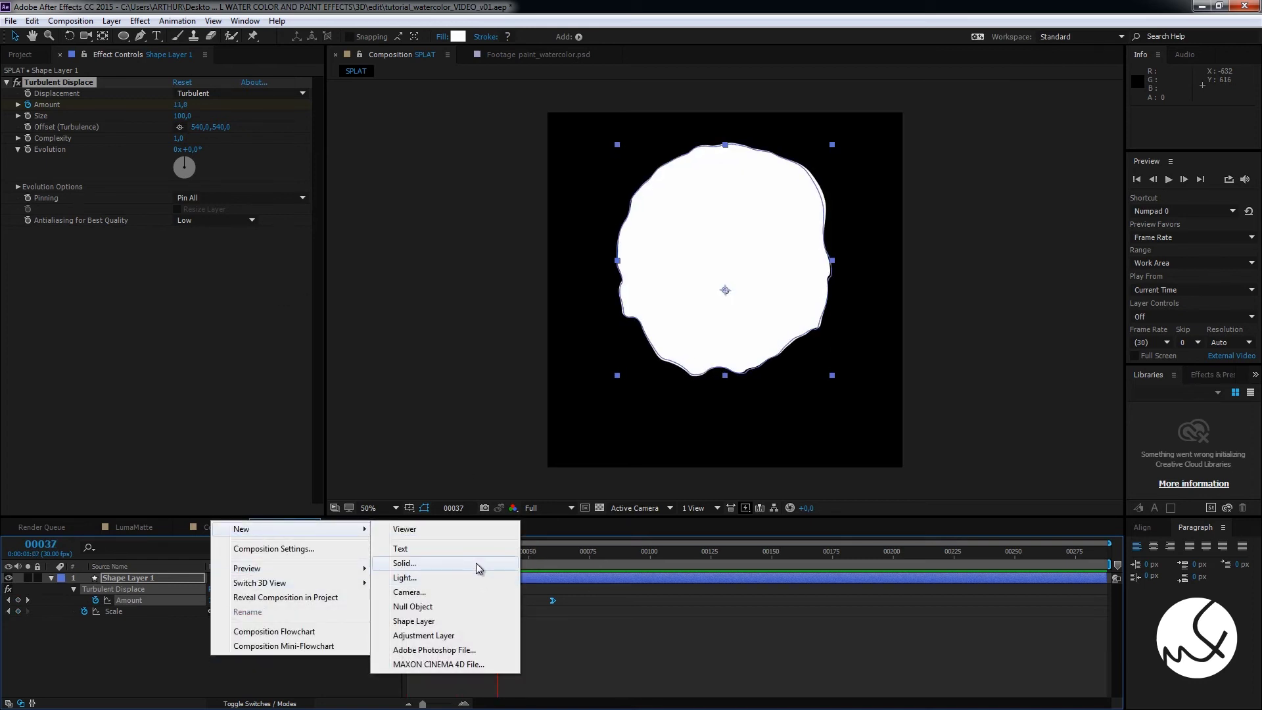
pyautogui.click(479, 564)
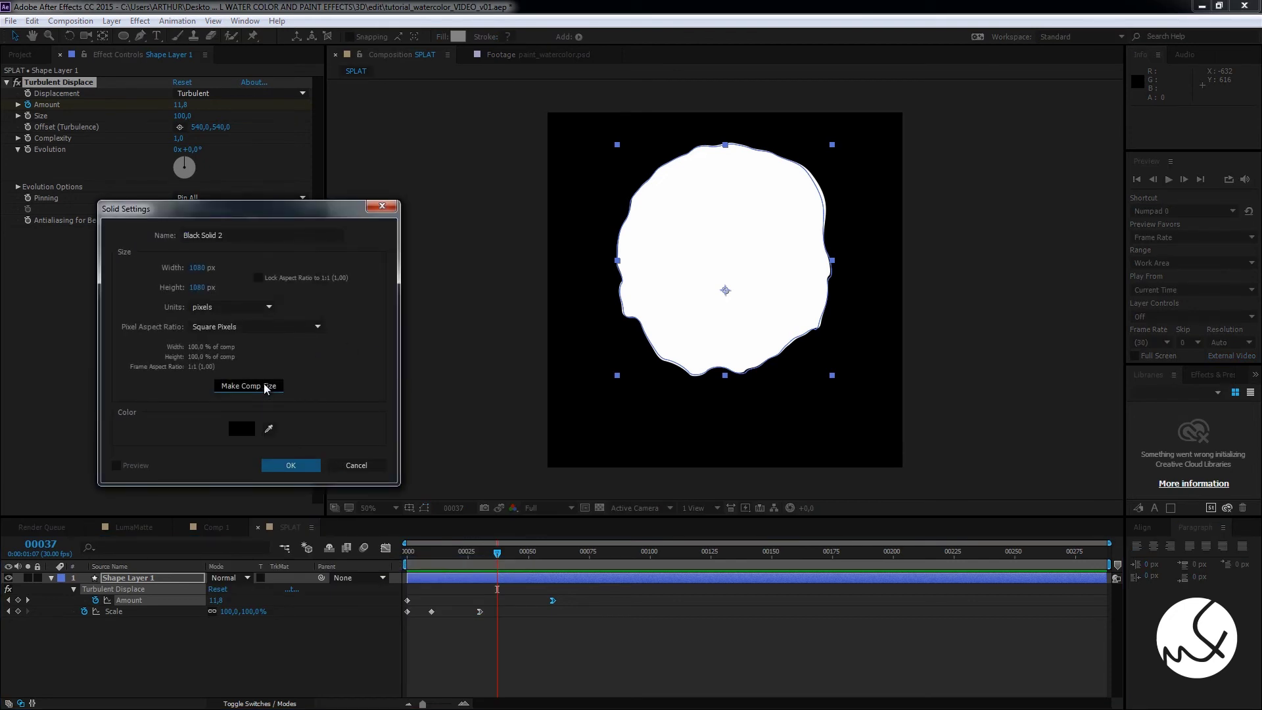
pyautogui.click(290, 465)
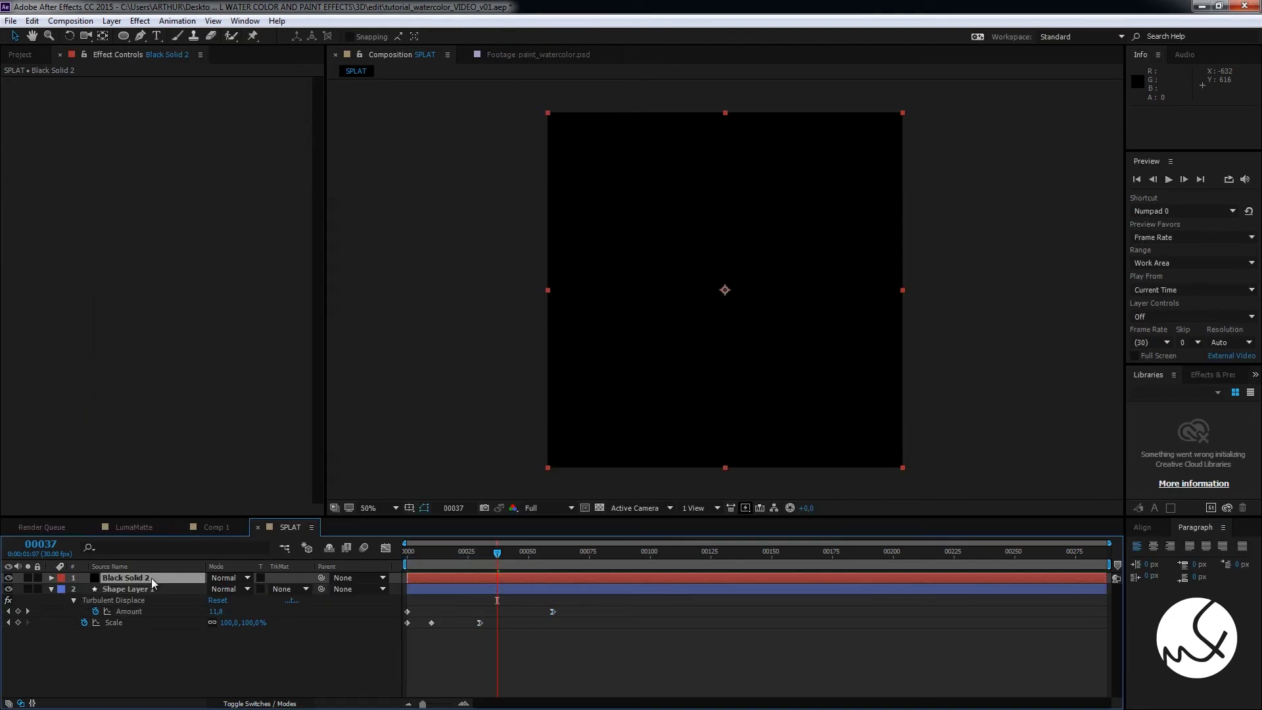
pyautogui.moveTo(151, 578); pyautogui.dragTo(155, 662)
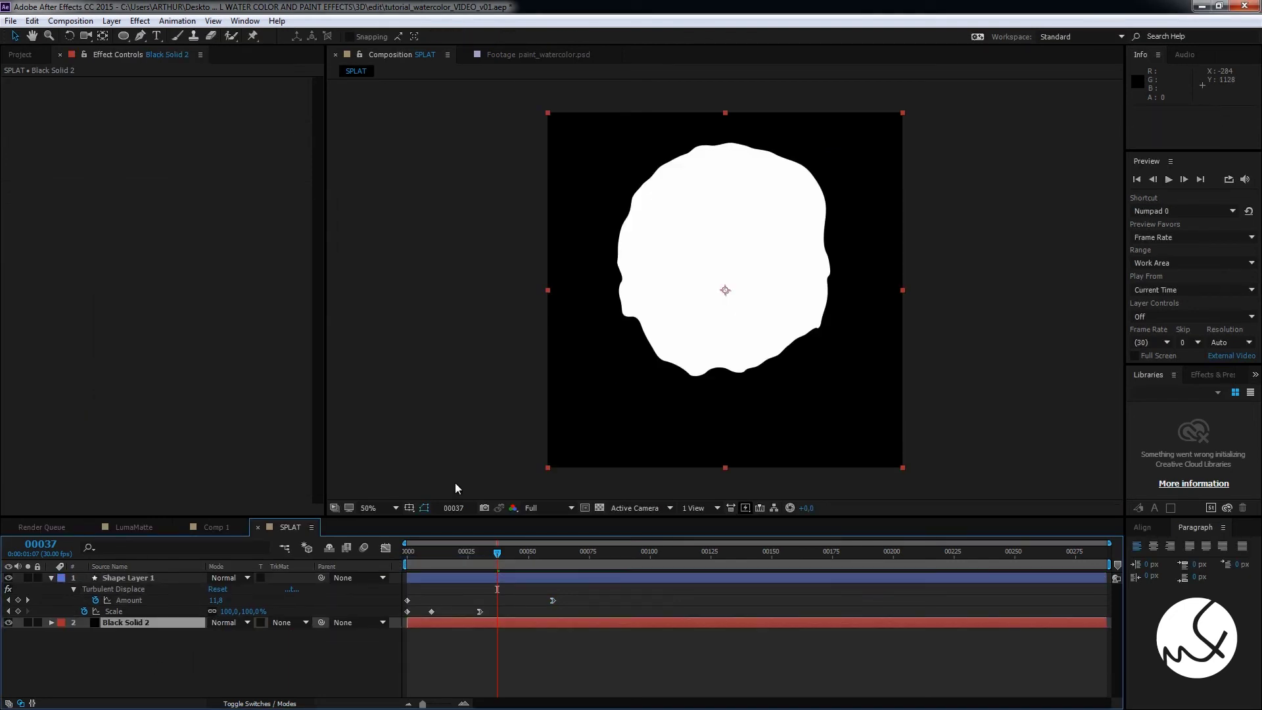
# Draw a two-point vertical mask on Black Solid 2 from the splat's bottom to near the frame bottom
pyautogui.click(141, 37)
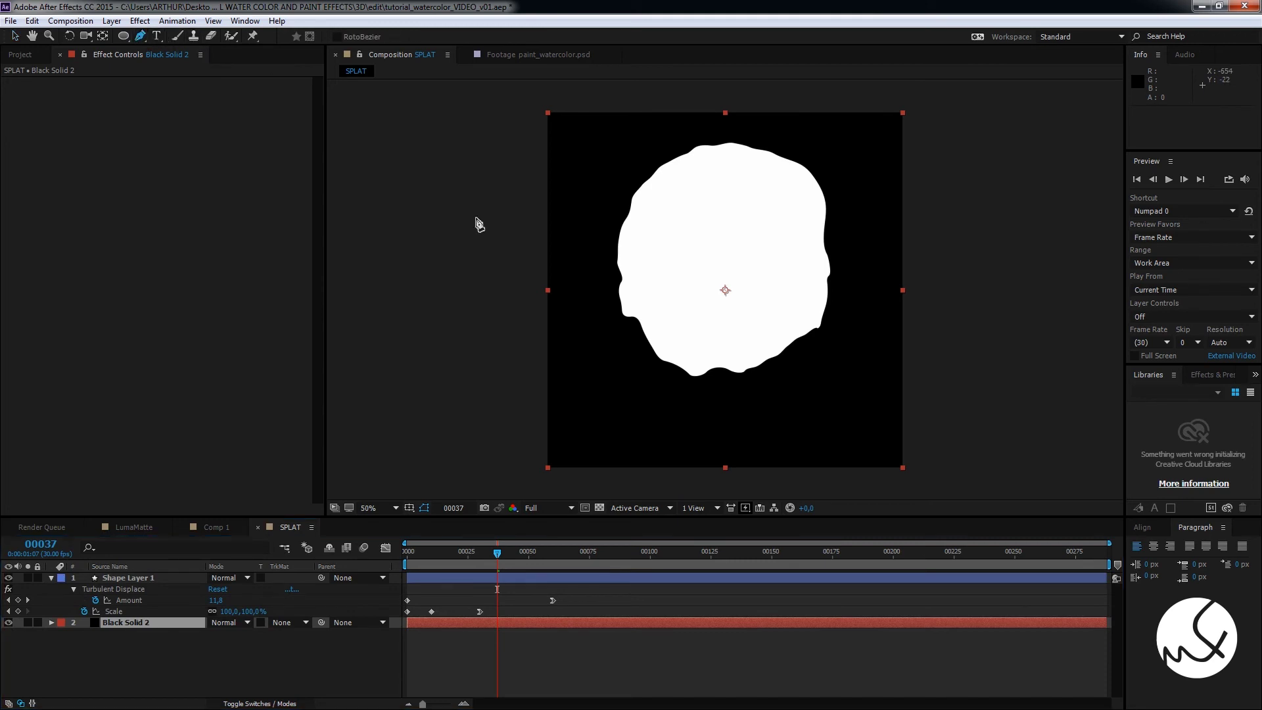
pyautogui.click(739, 355)
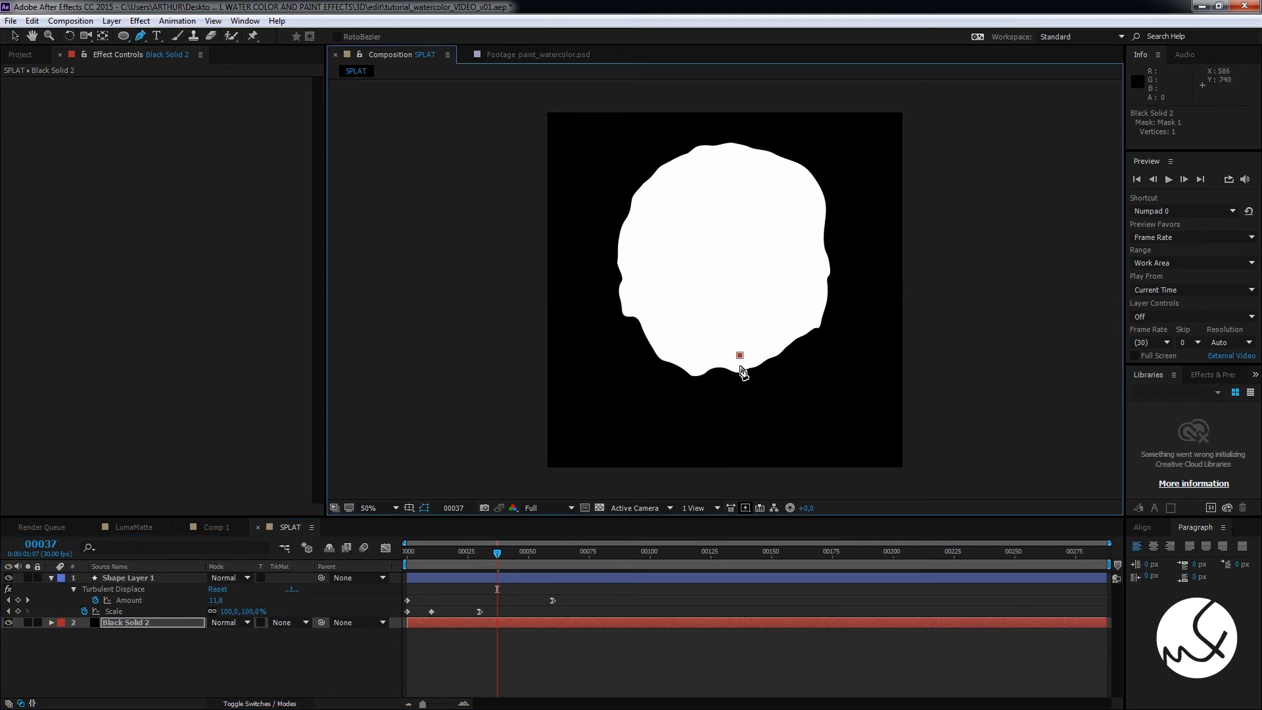
pyautogui.click(739, 454)
pyautogui.click(124, 625)
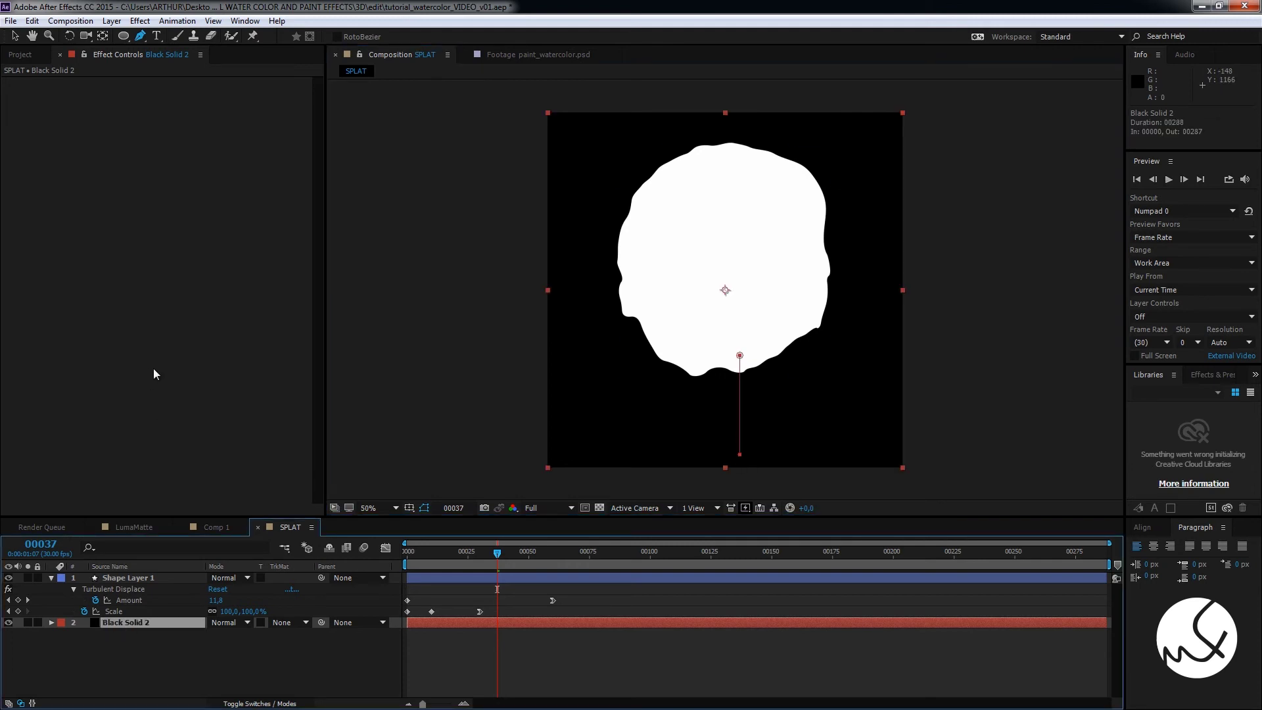
pyautogui.click(1210, 375)
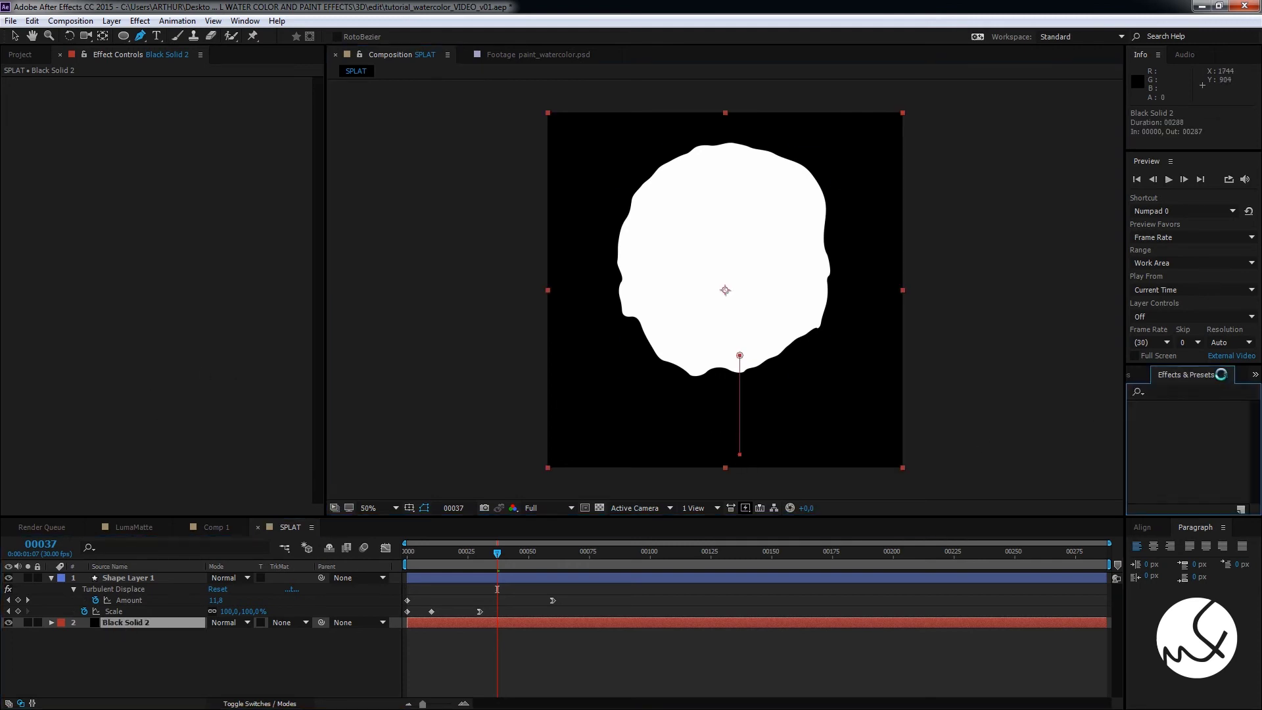
pyautogui.write('s')
# Apply Generate > Stroke to Black Solid 2 and raise its Brush Size to 16.2
pyautogui.click(1192, 392)
pyautogui.write('s')
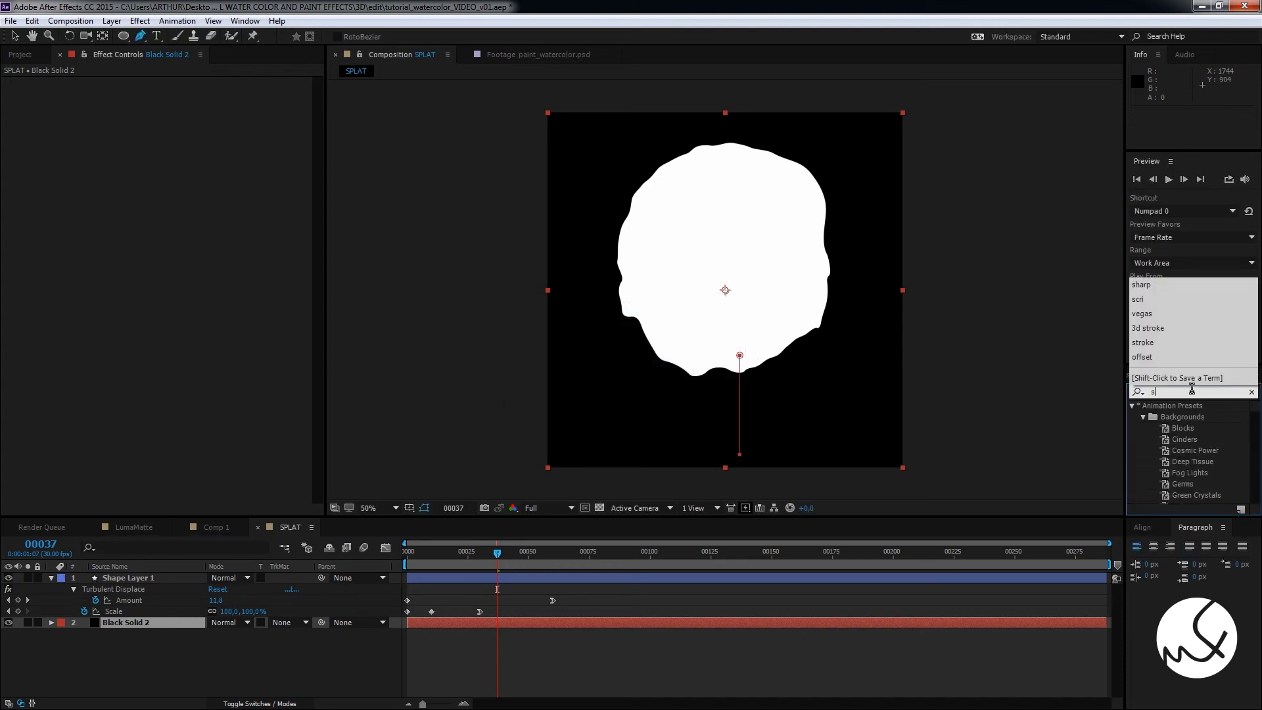
pyautogui.write('troke')
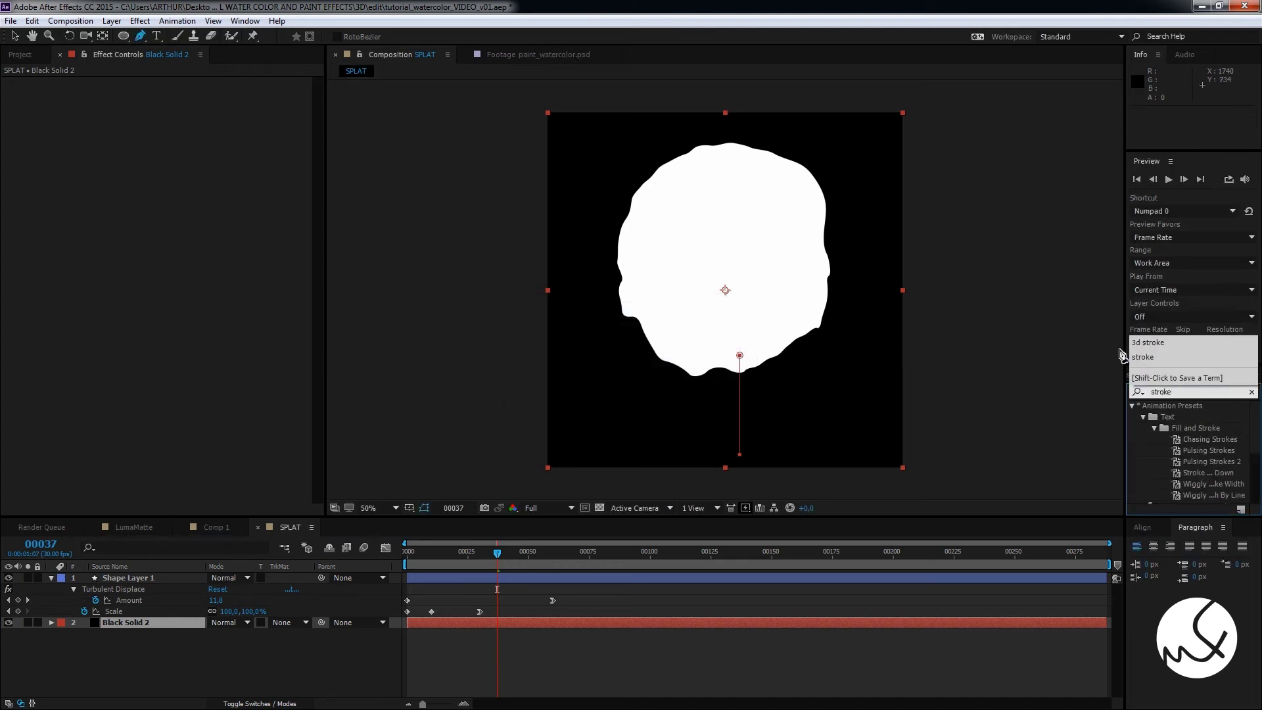
pyautogui.click(1170, 359)
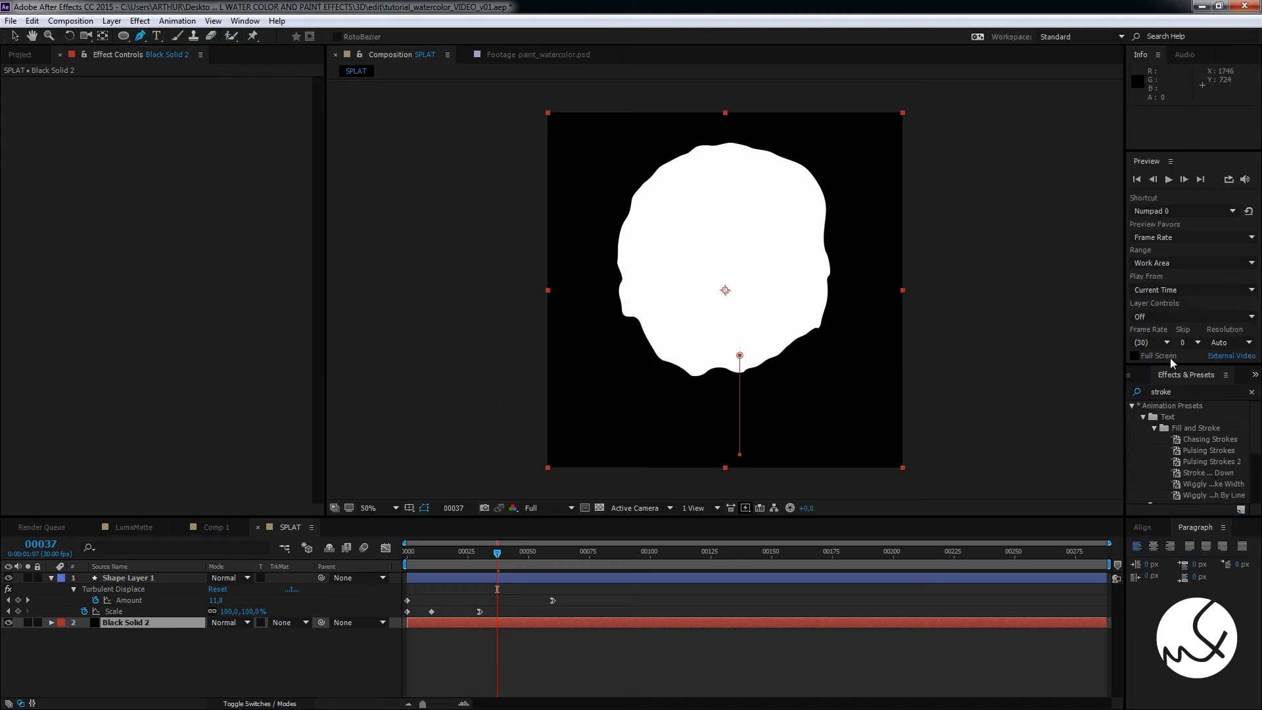
pyautogui.click(1187, 391)
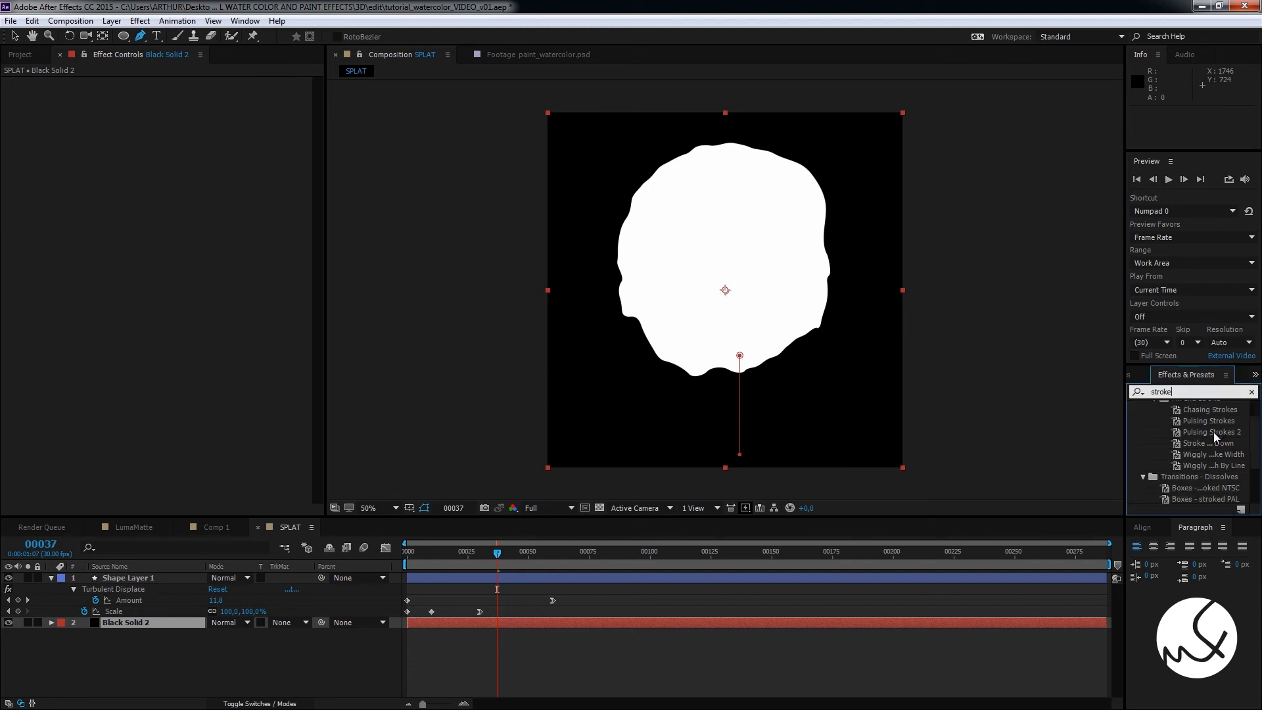
pyautogui.scroll(-3, 1213, 434)
pyautogui.click(1165, 463)
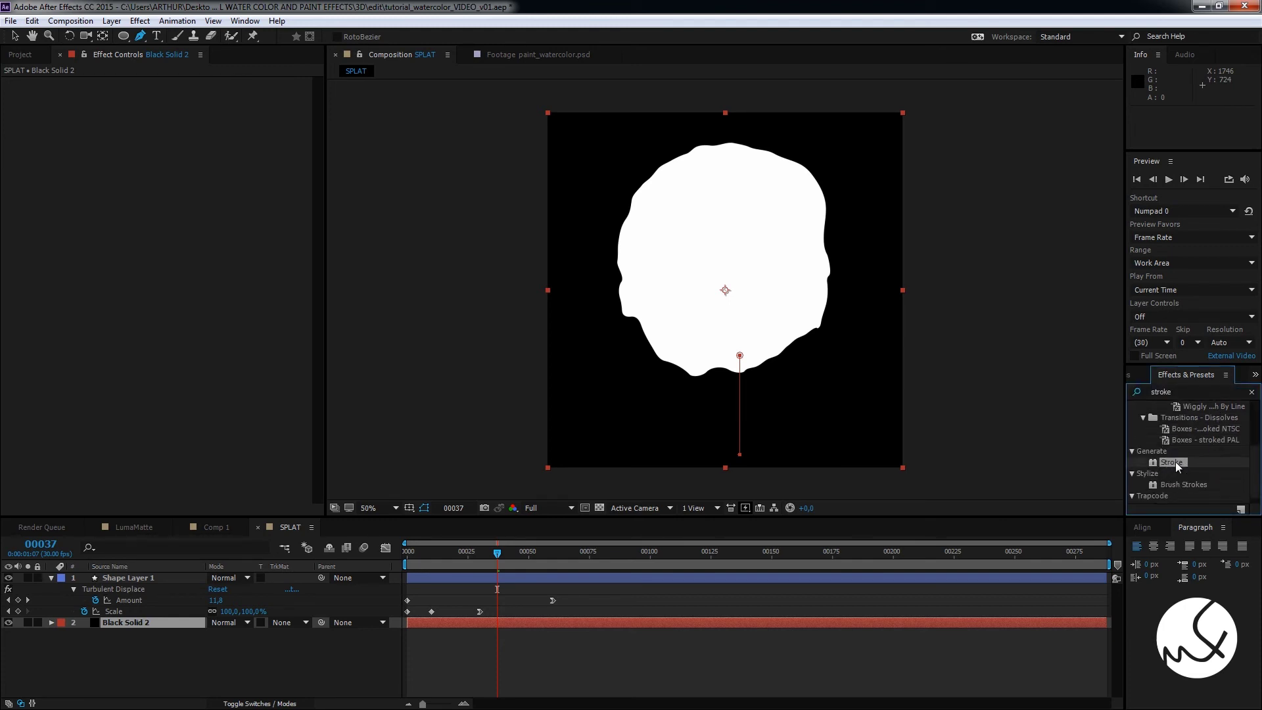
pyautogui.moveTo(1176, 462); pyautogui.dragTo(179, 624)
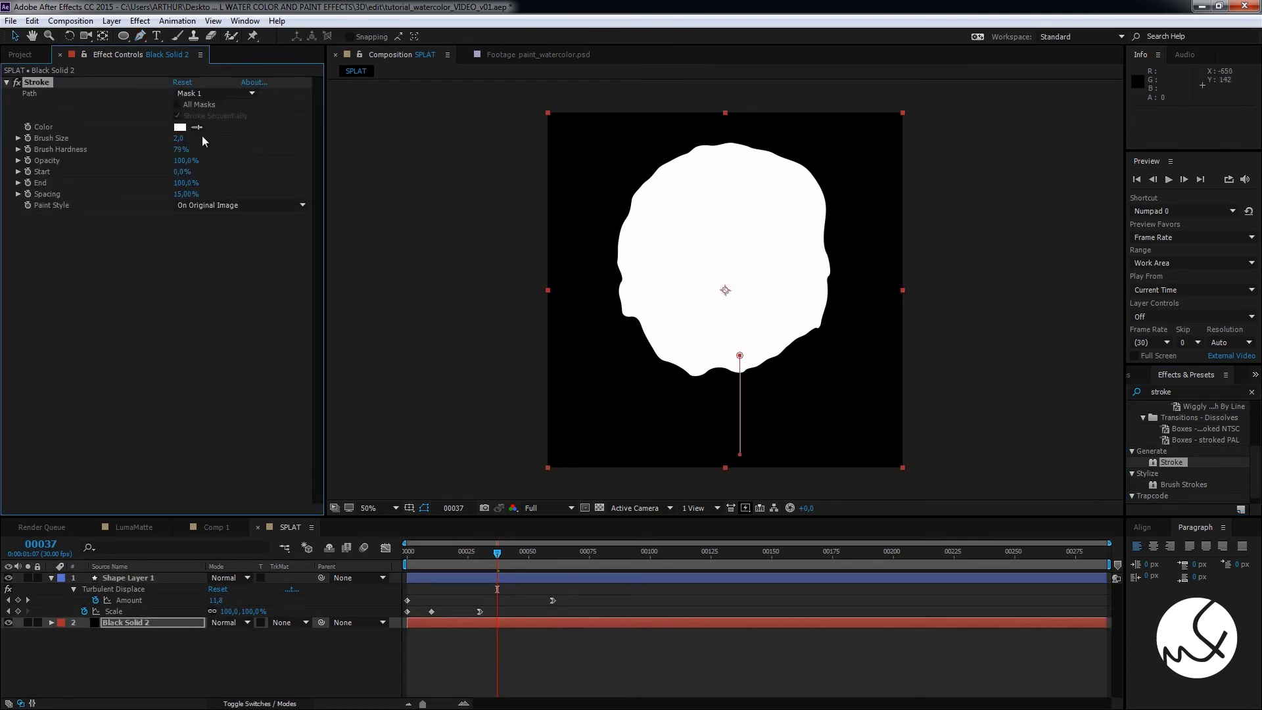
pyautogui.moveTo(186, 136); pyautogui.dragTo(276, 136)
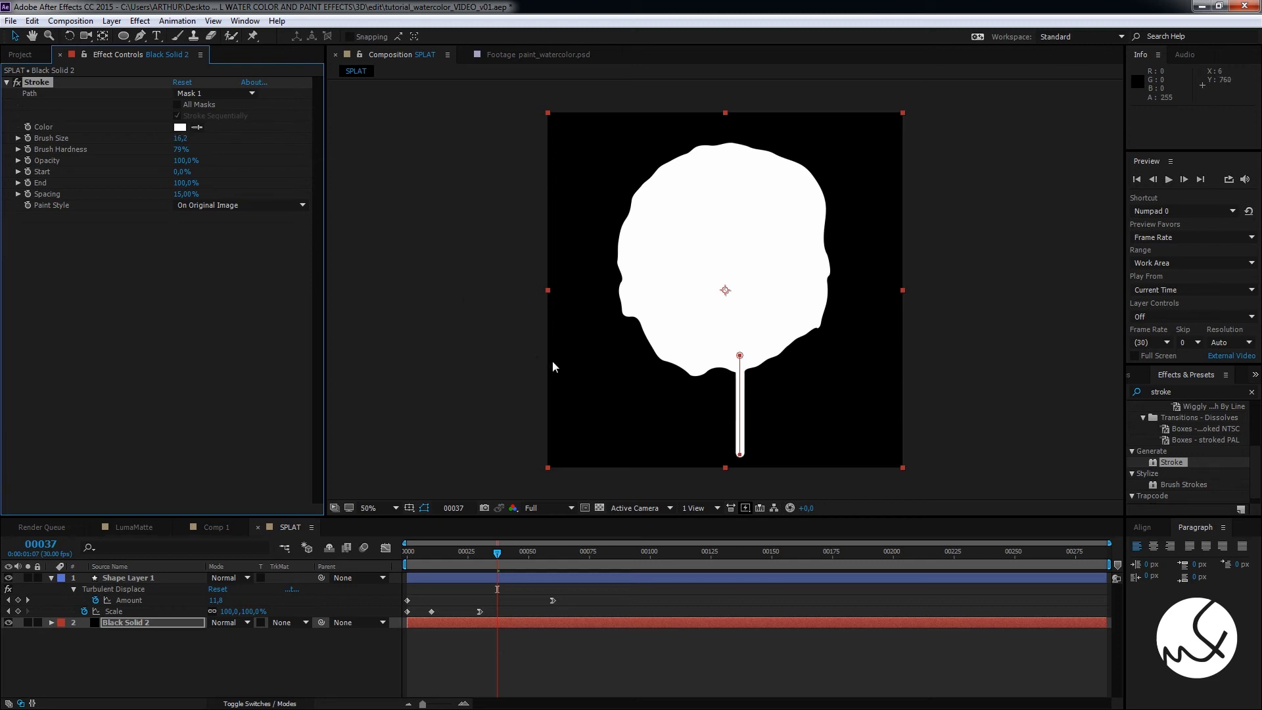
pyautogui.moveTo(496, 559); pyautogui.dragTo(400, 560)
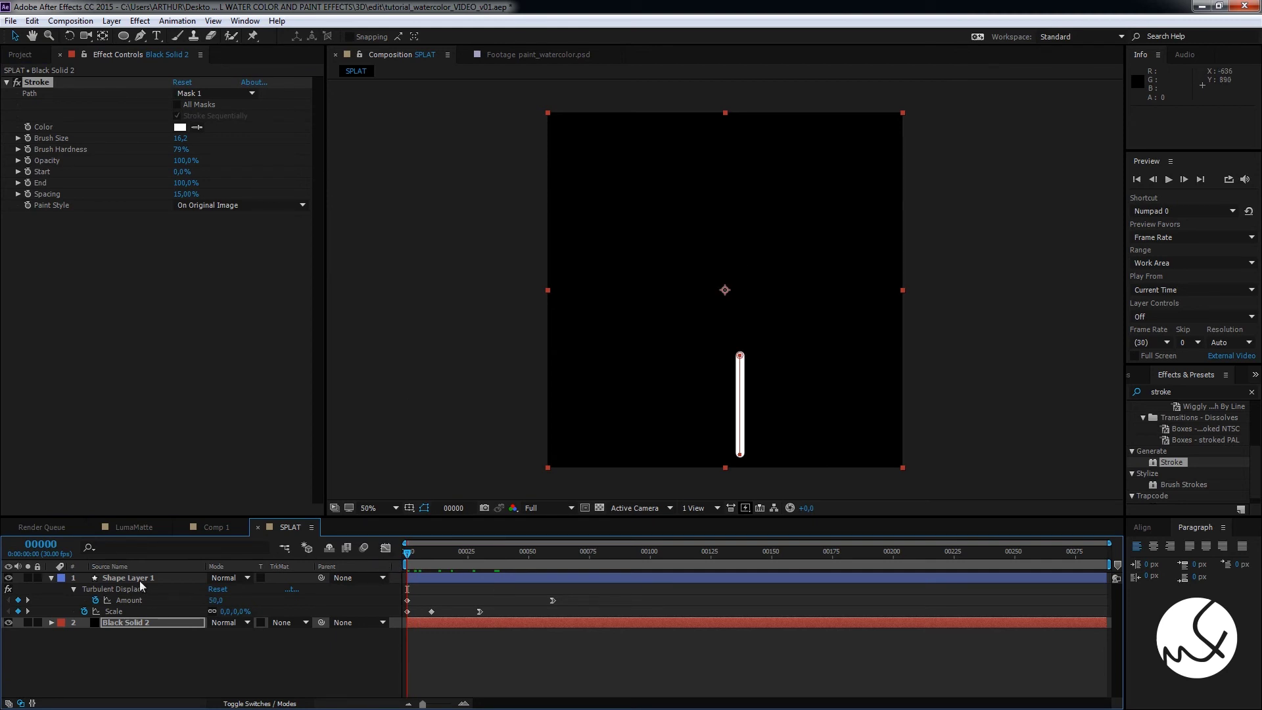
# Keyframe the Stroke End at frame 60 with Easy Ease In
pyautogui.click(51, 623)
pyautogui.click(37, 184)
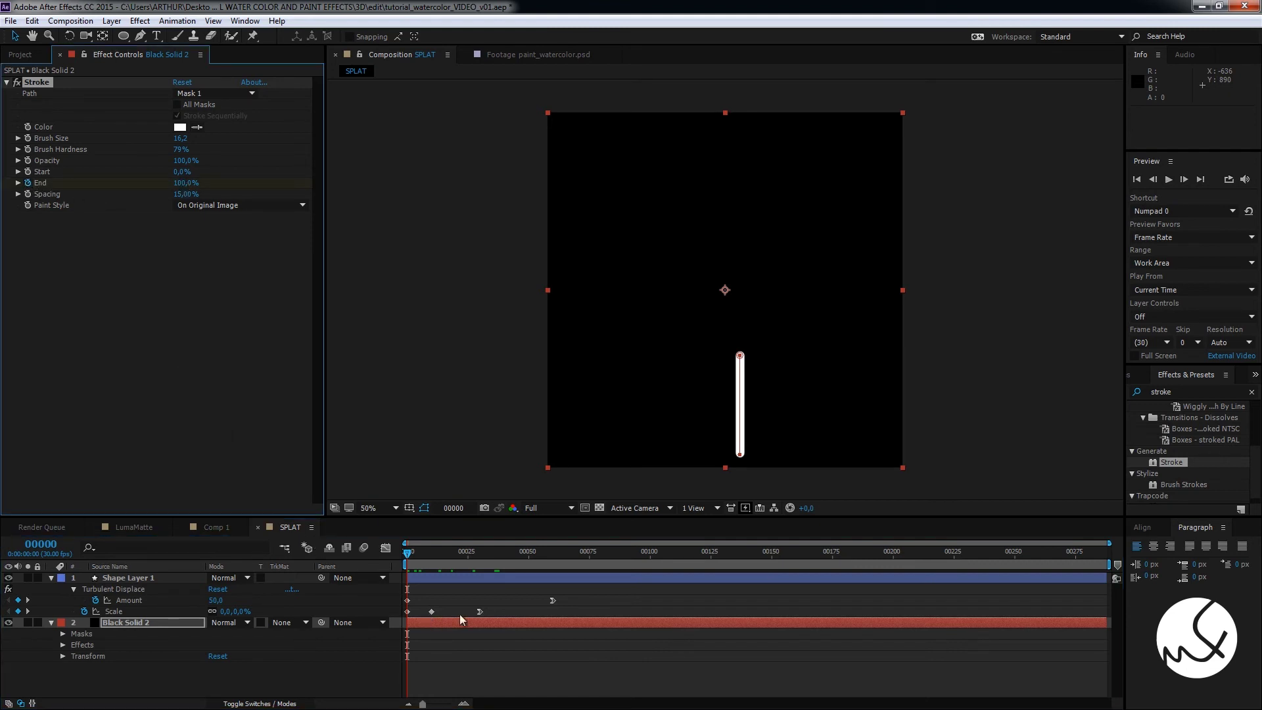
pyautogui.moveTo(437, 554); pyautogui.dragTo(554, 562)
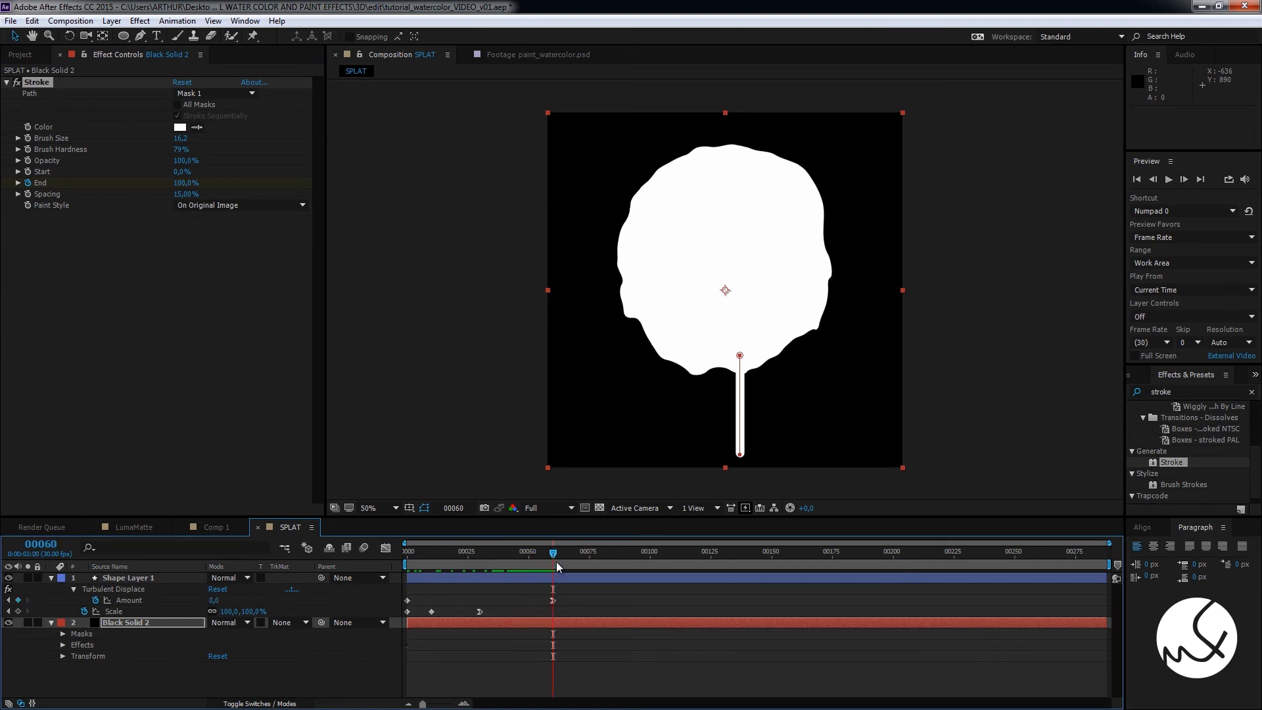
pyautogui.hotkey('ctrl', 'c')
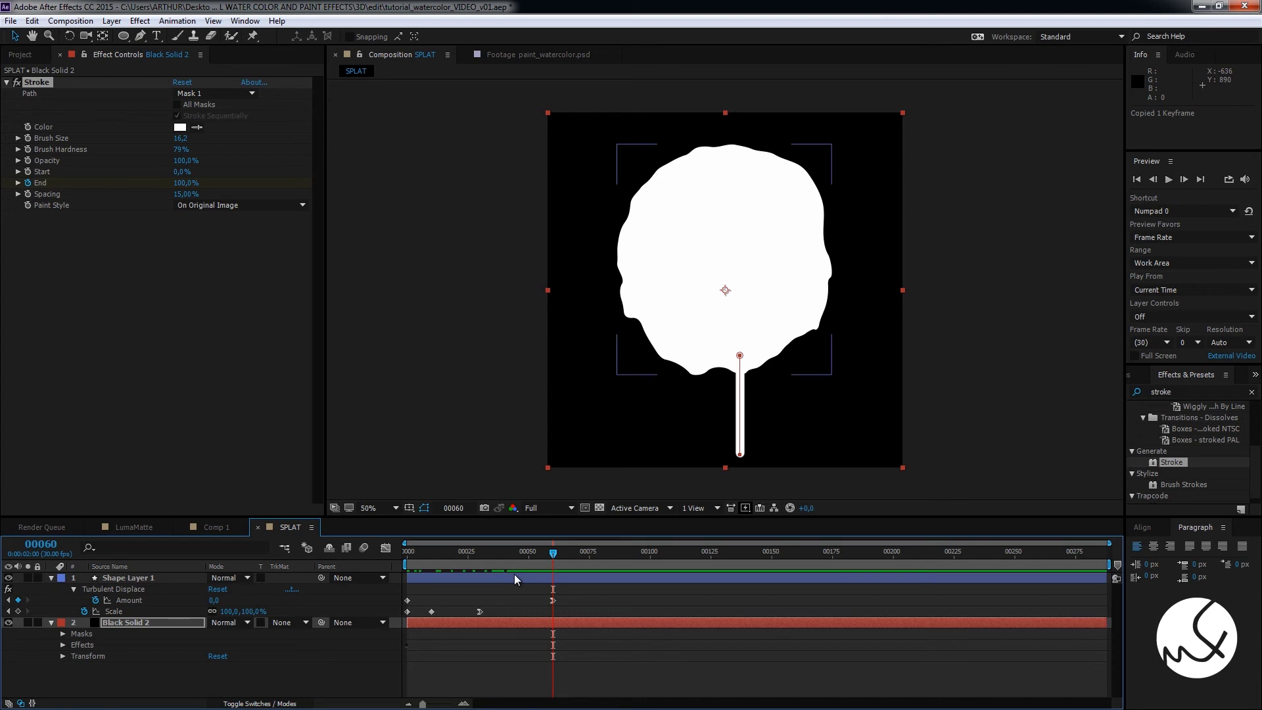
pyautogui.press('u')
pyautogui.hotkey('ctrl', 'v')
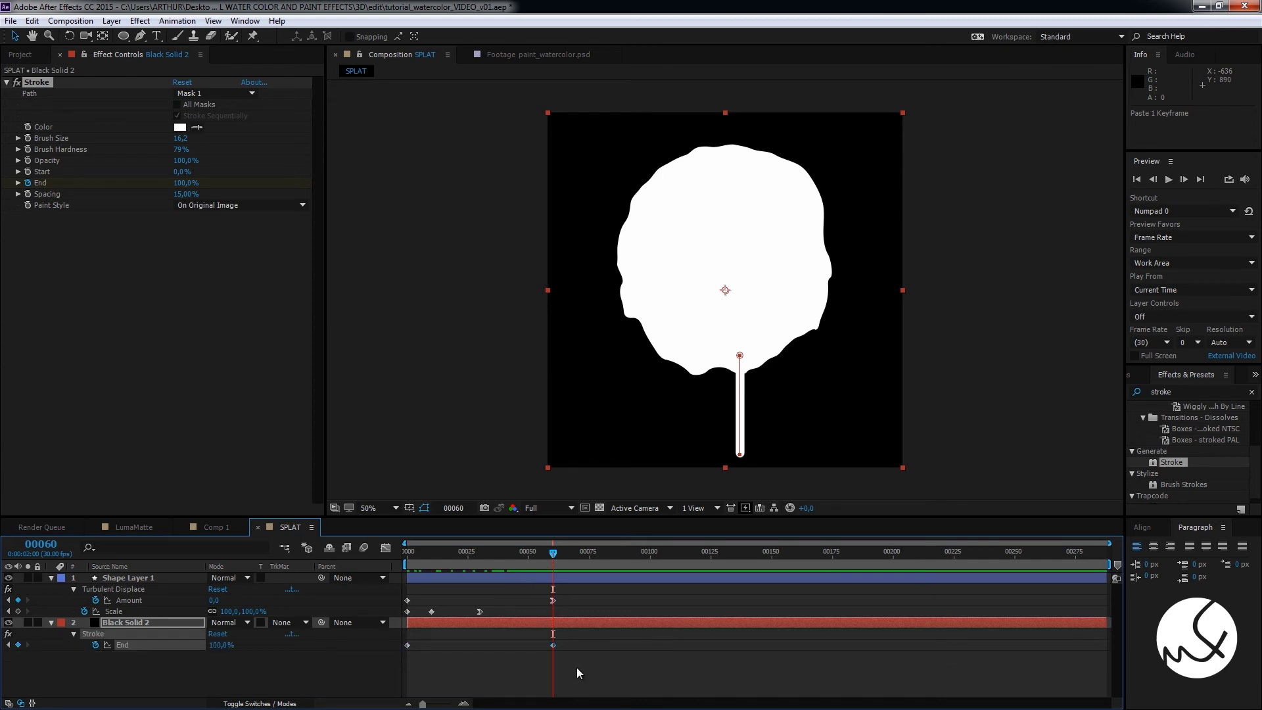
pyautogui.rightClick(553, 646)
pyautogui.moveTo(605, 638)
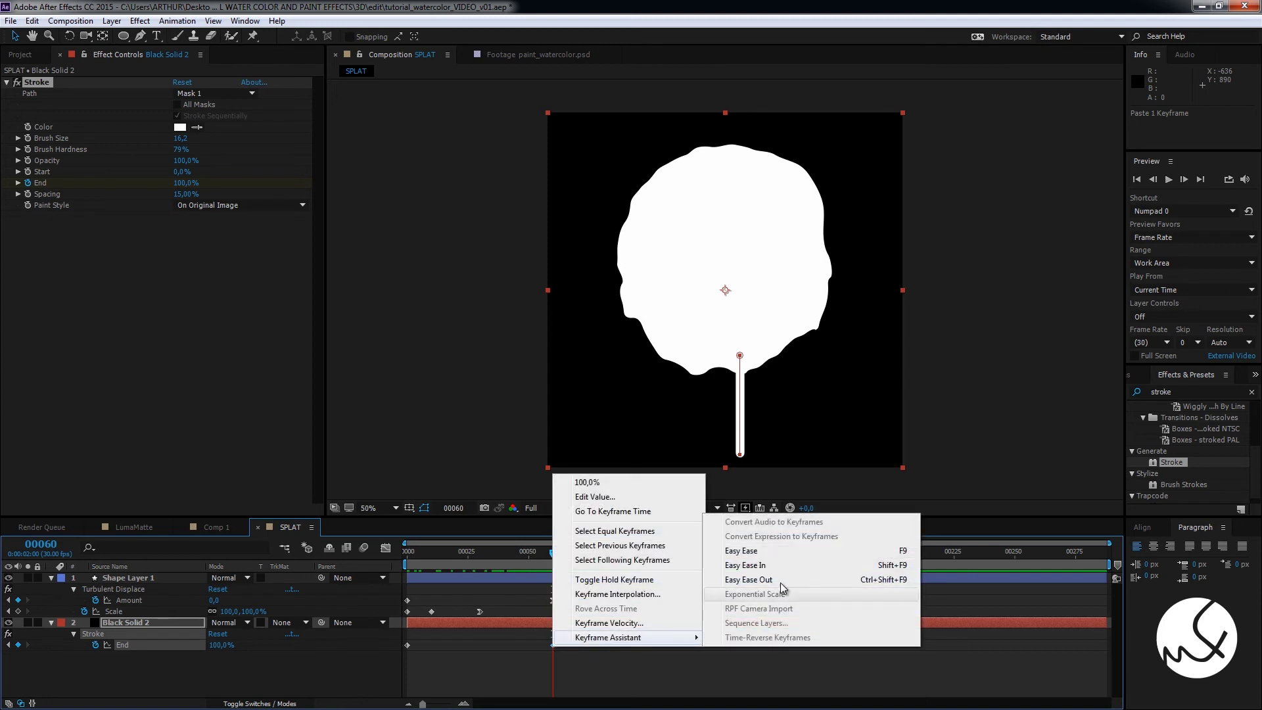
pyautogui.click(809, 565)
# Set Stroke End to 0% at frame 0 and start the drip layer at frame 12
pyautogui.click(408, 559)
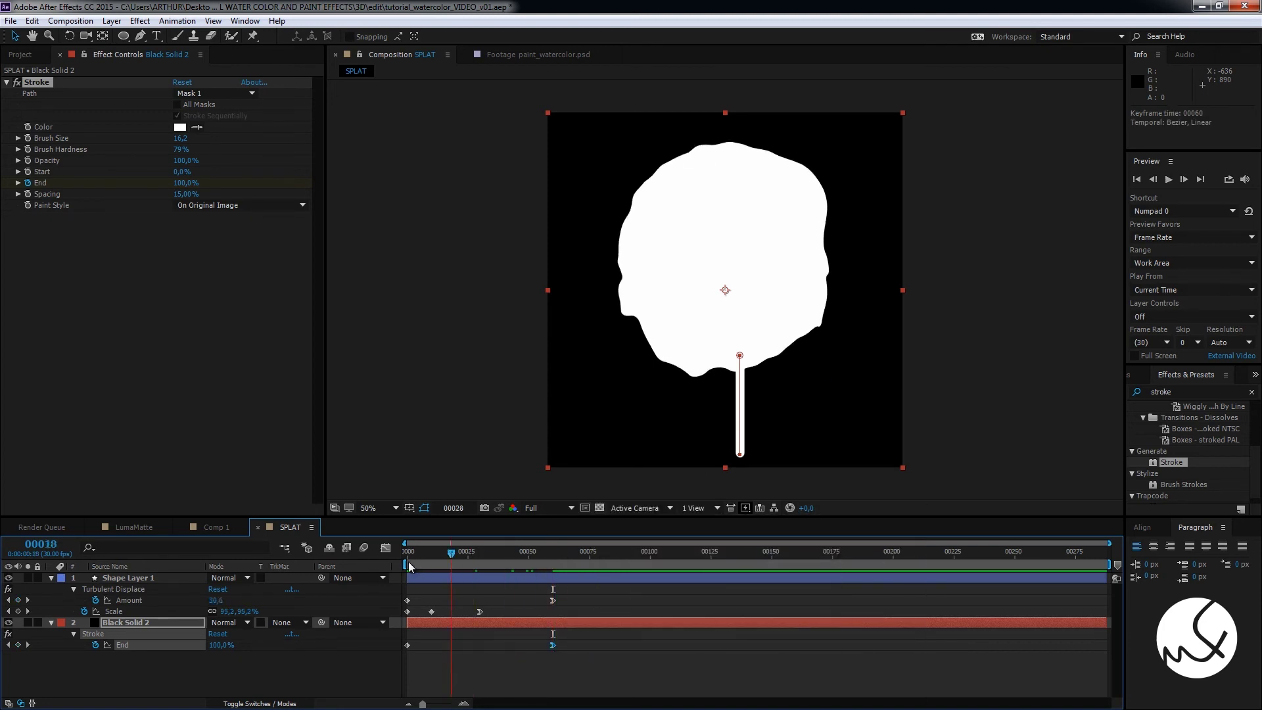
pyautogui.moveTo(214, 650); pyautogui.dragTo(124, 673)
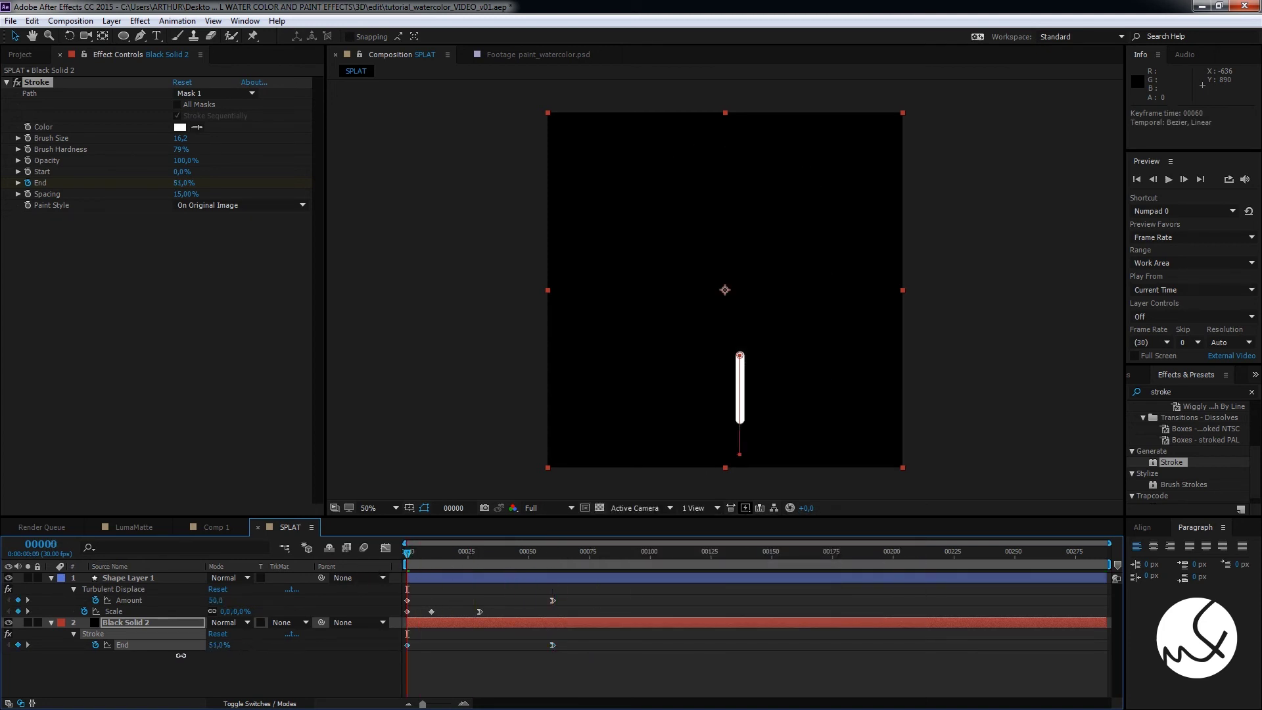
pyautogui.click(443, 613)
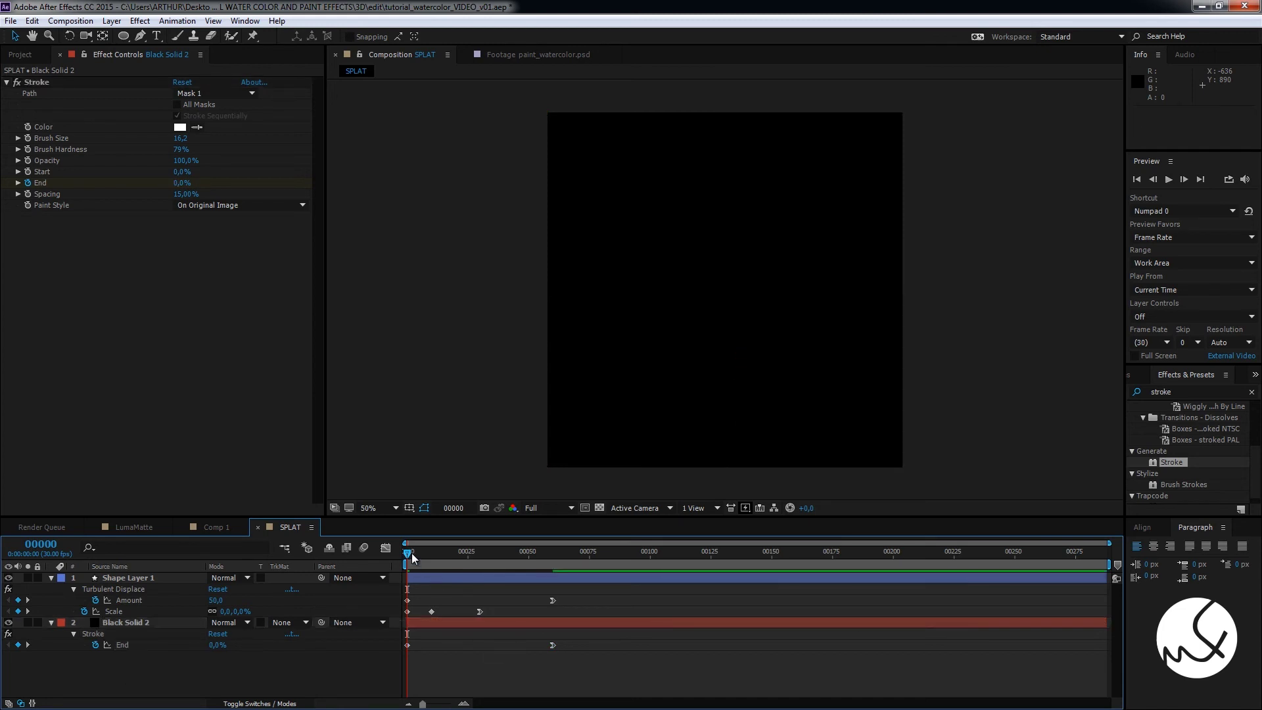
pyautogui.moveTo(412, 553); pyautogui.dragTo(435, 556)
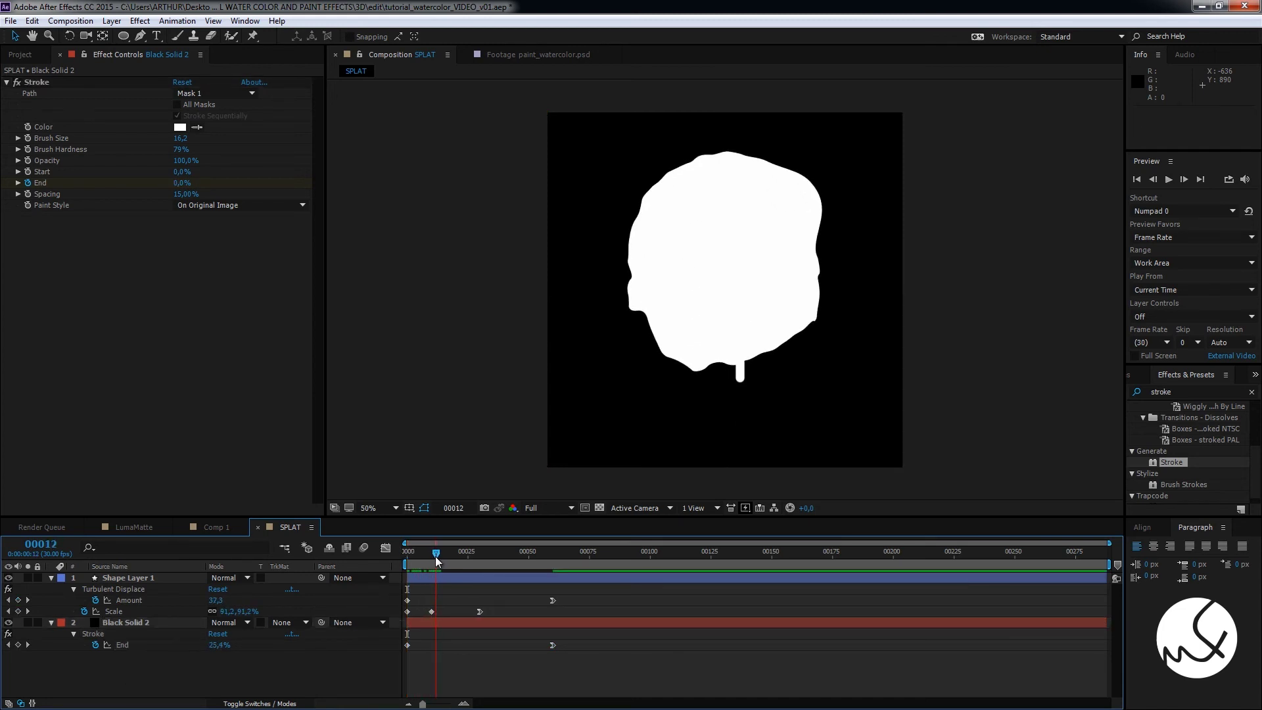
pyautogui.moveTo(472, 622); pyautogui.dragTo(493, 622)
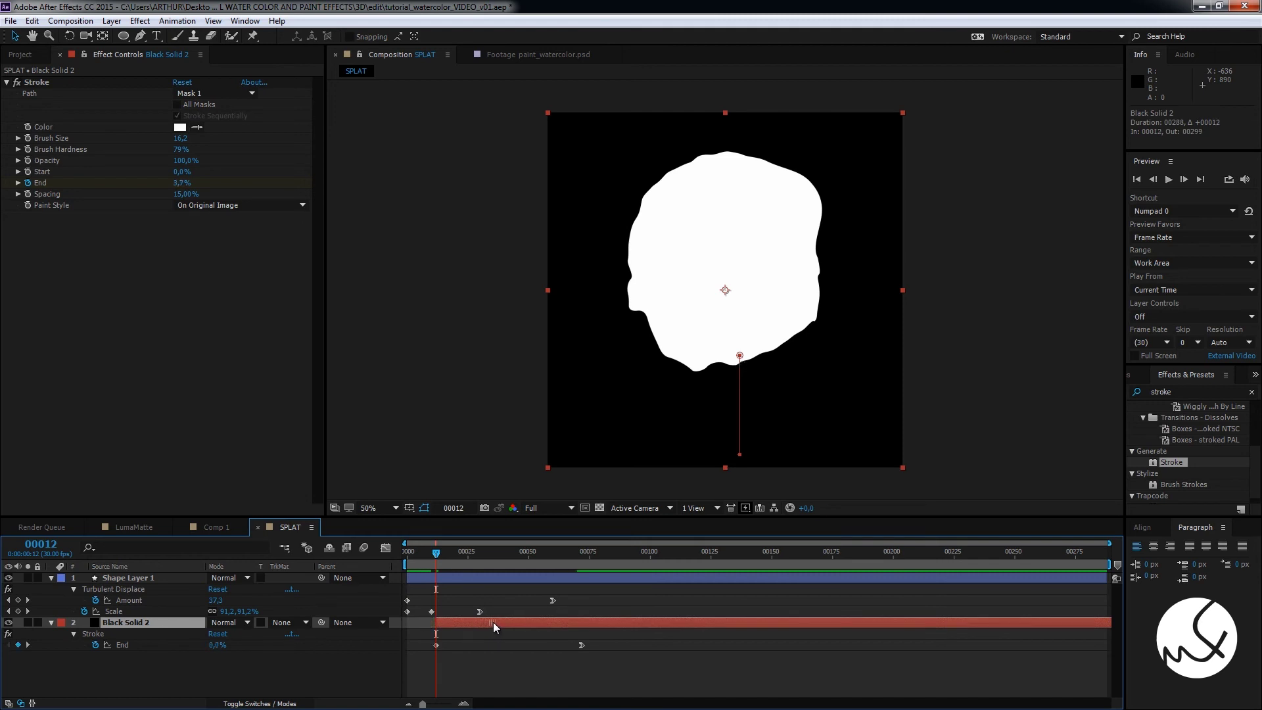
pyautogui.moveTo(437, 553); pyautogui.dragTo(573, 564)
# Add Stylize > Roughen Edges to the drip with Border 11 and Scale 76
pyautogui.click(200, 309)
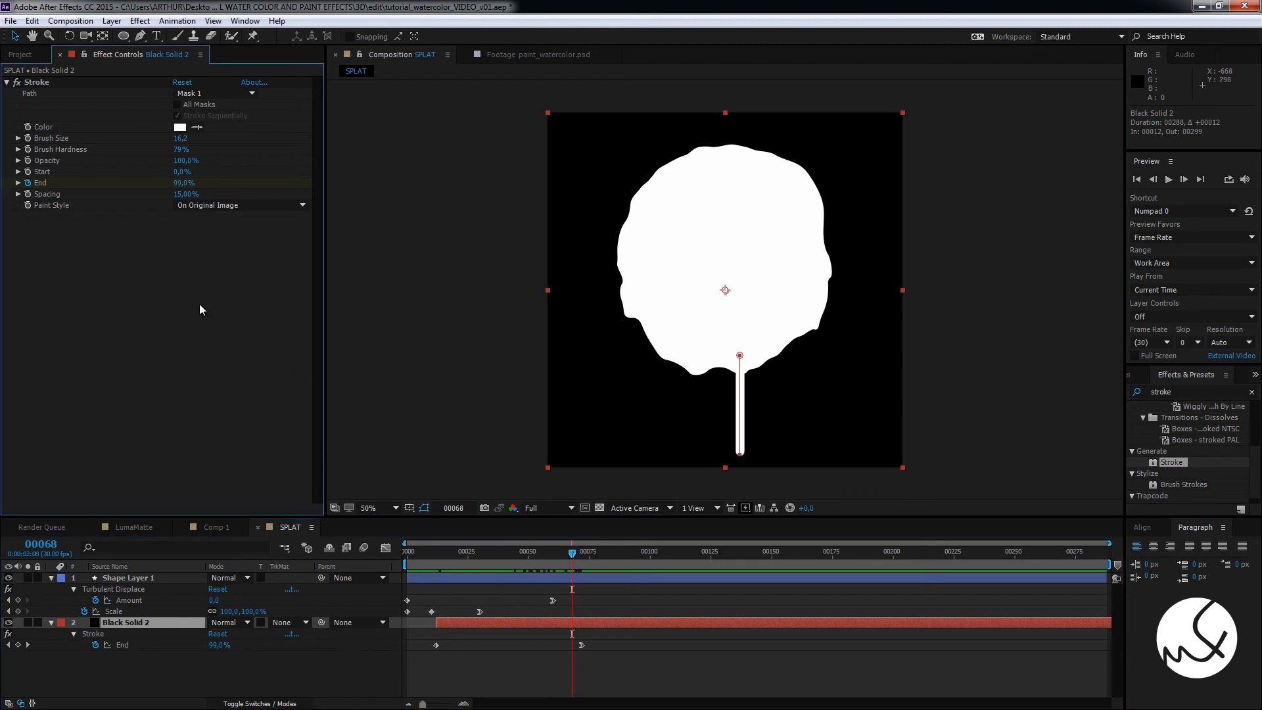
pyautogui.rightClick(197, 290)
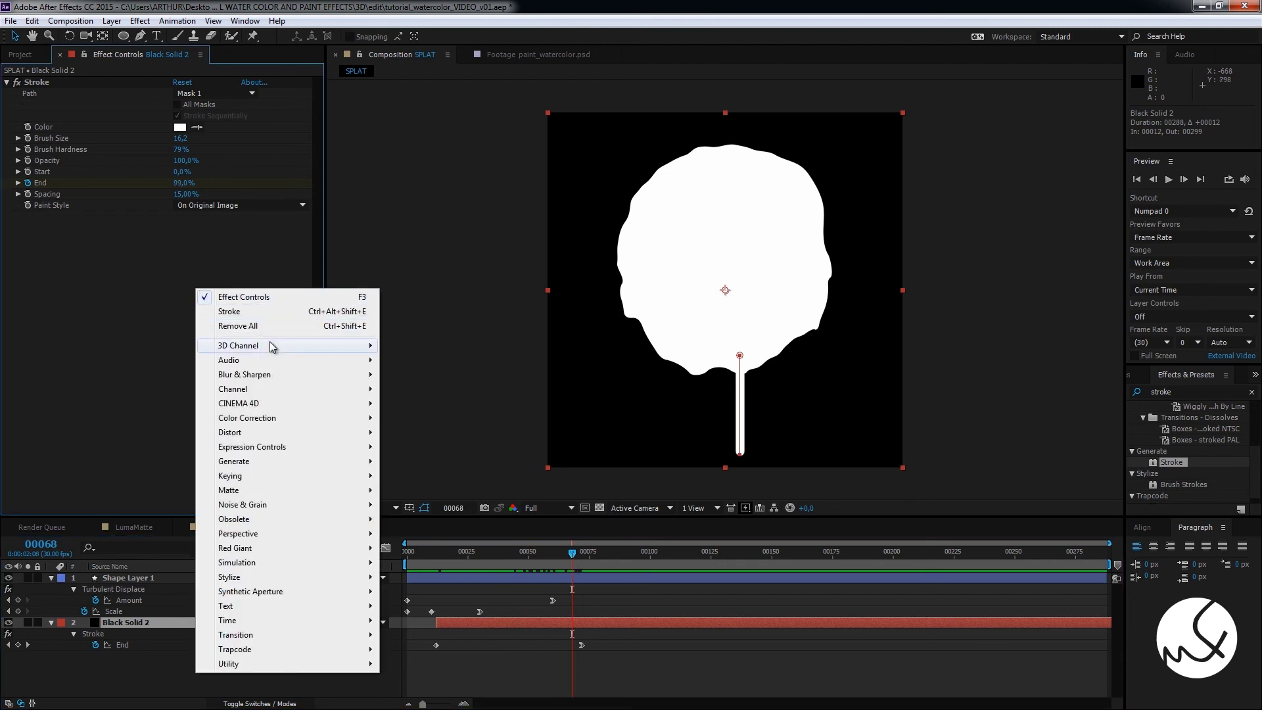
pyautogui.moveTo(298, 574)
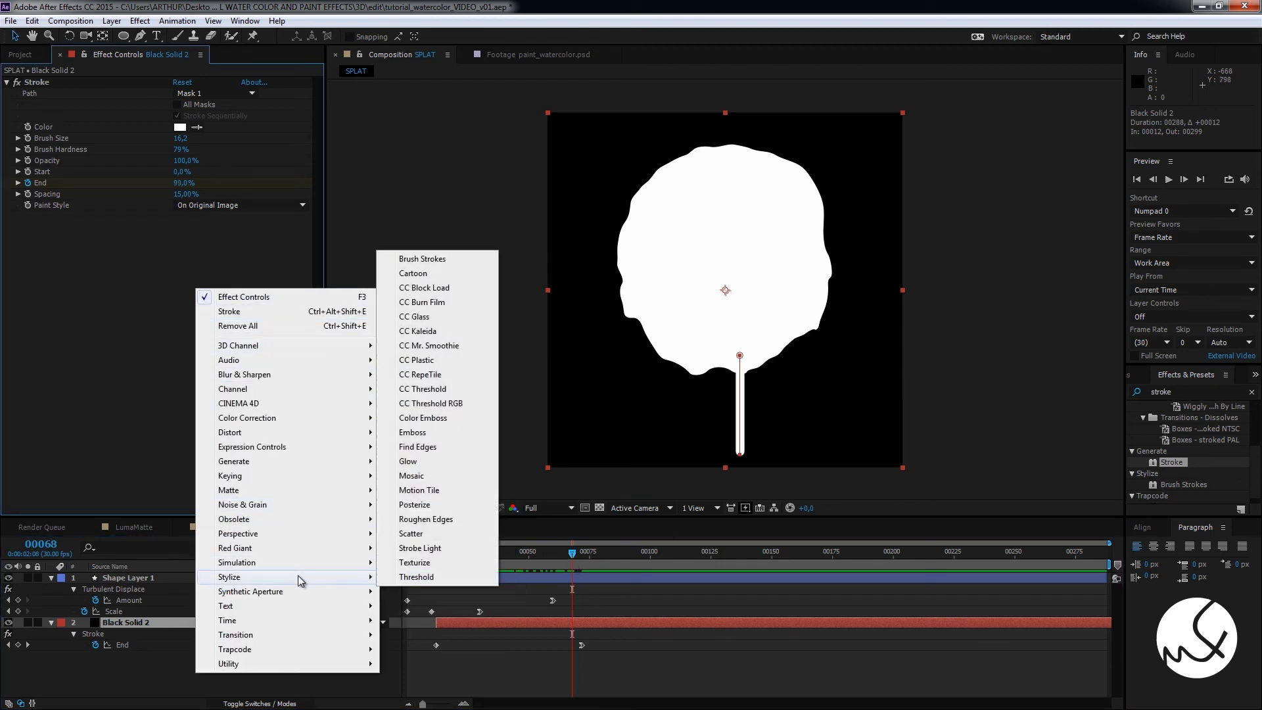
pyautogui.click(462, 519)
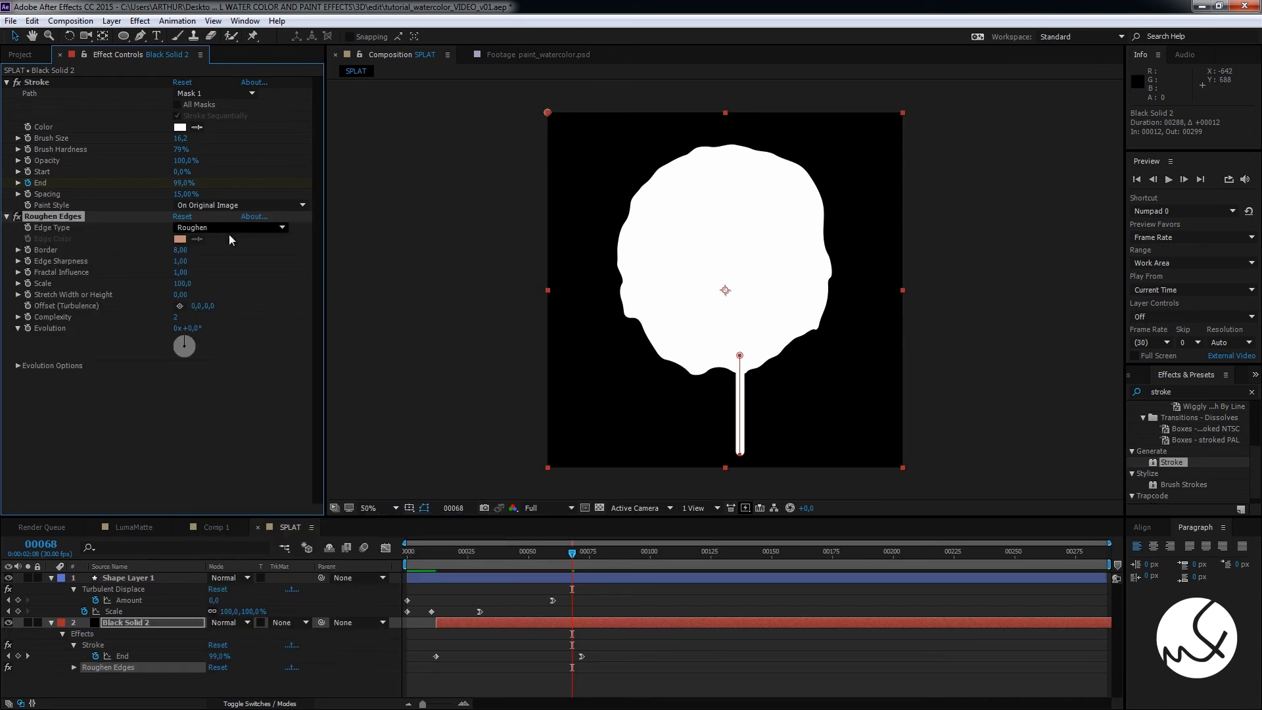
pyautogui.click(184, 250)
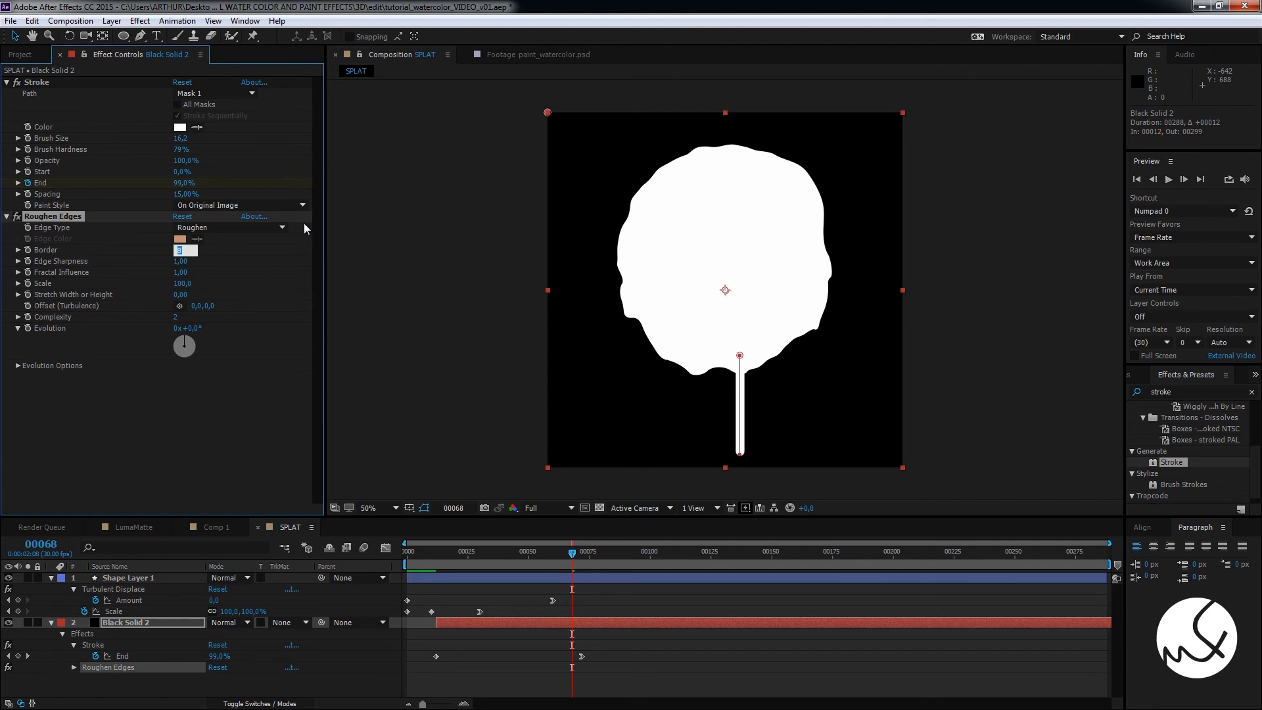
pyautogui.write('11')
pyautogui.press('Return')
pyautogui.click(184, 284)
pyautogui.click(303, 204)
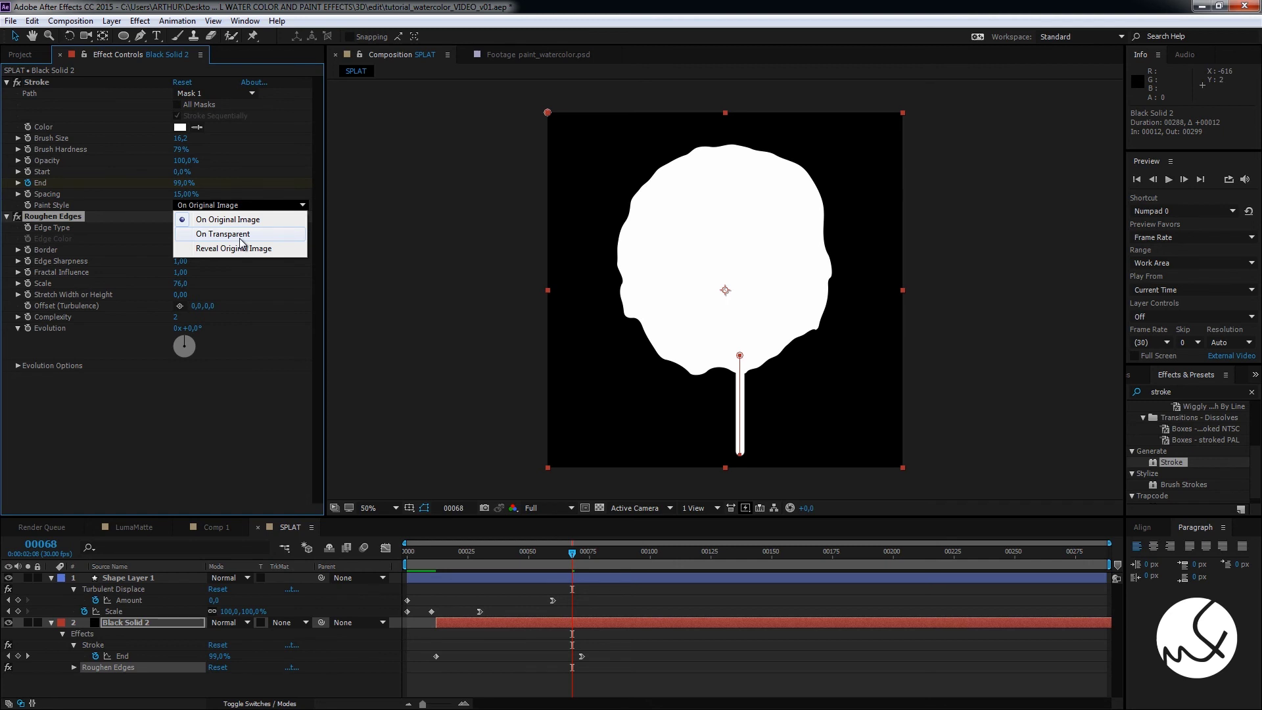
# Set the Stroke Paint Style to On Transparent and lower Roughen Edges Scale to 65
pyautogui.click(242, 236)
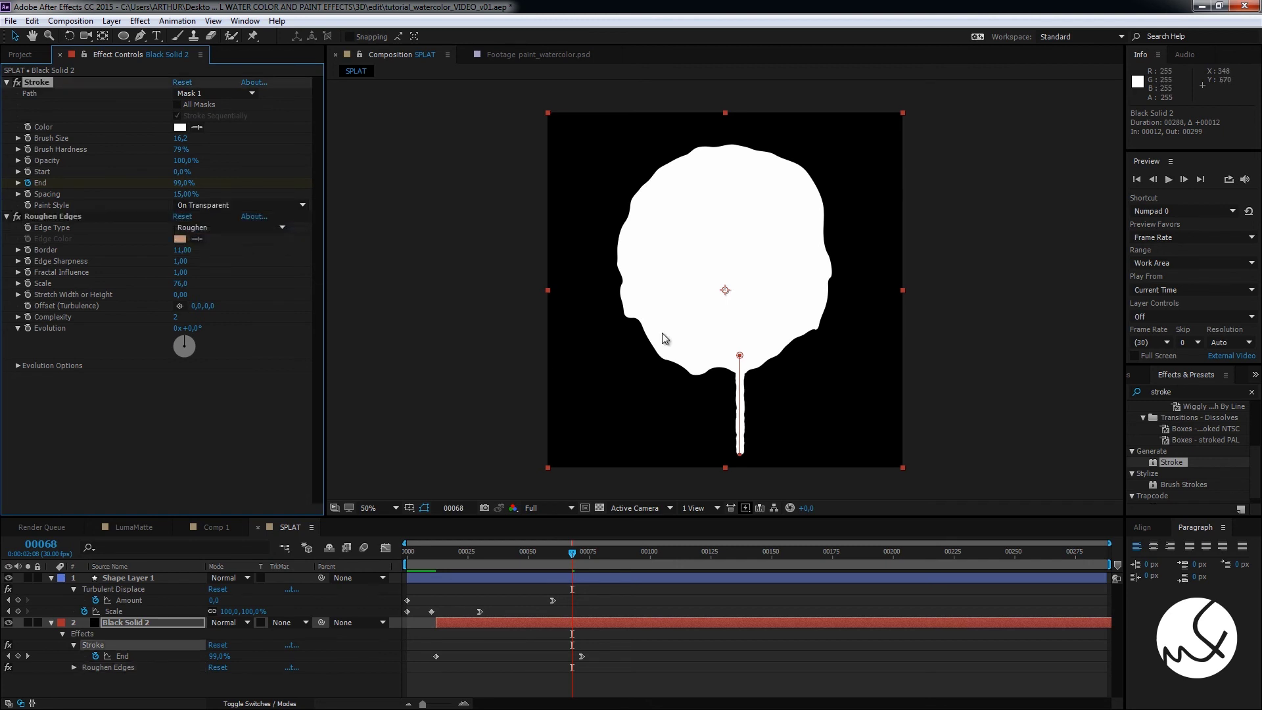
pyautogui.click(234, 205)
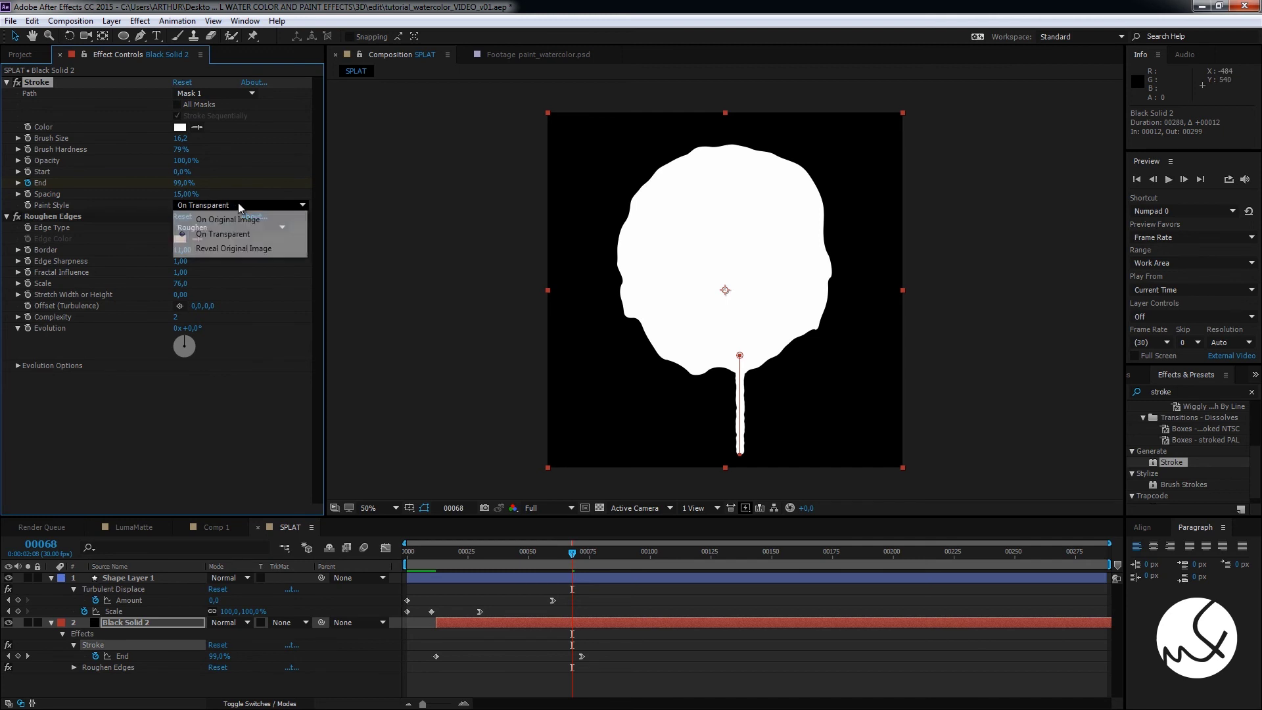
pyautogui.click(267, 222)
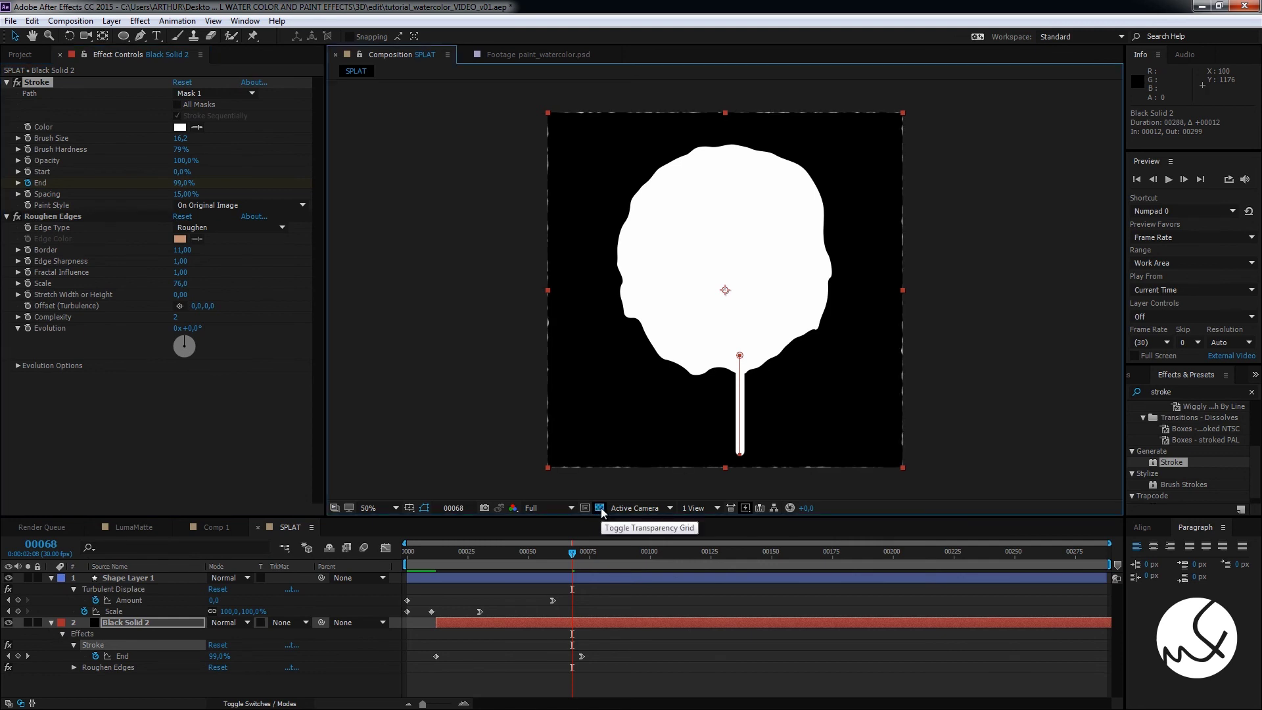
pyautogui.click(258, 203)
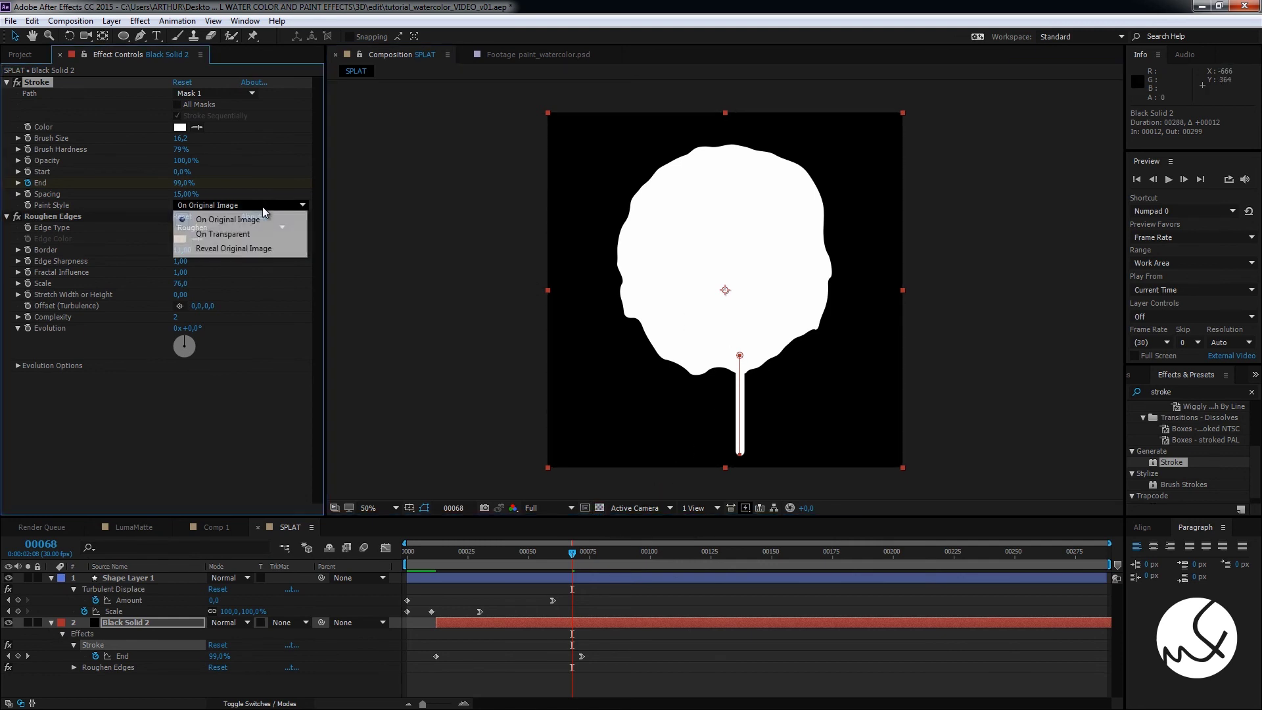
pyautogui.click(262, 230)
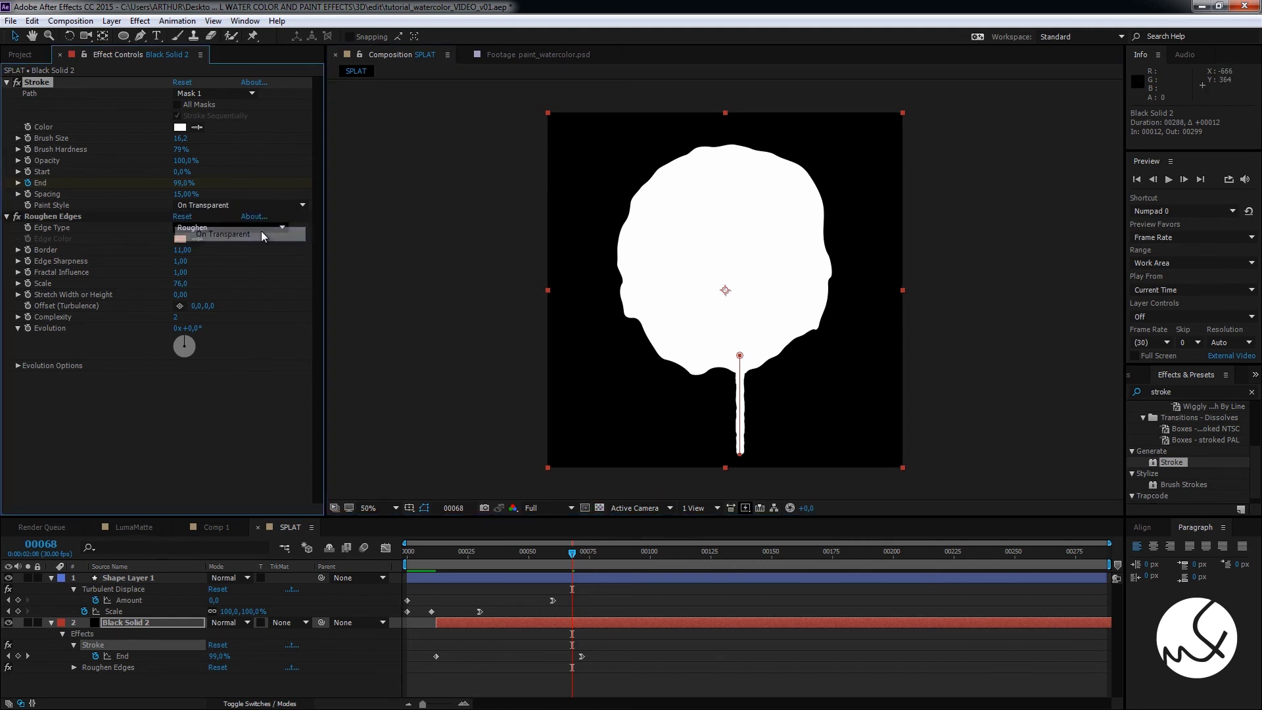
pyautogui.click(599, 508)
pyautogui.click(598, 509)
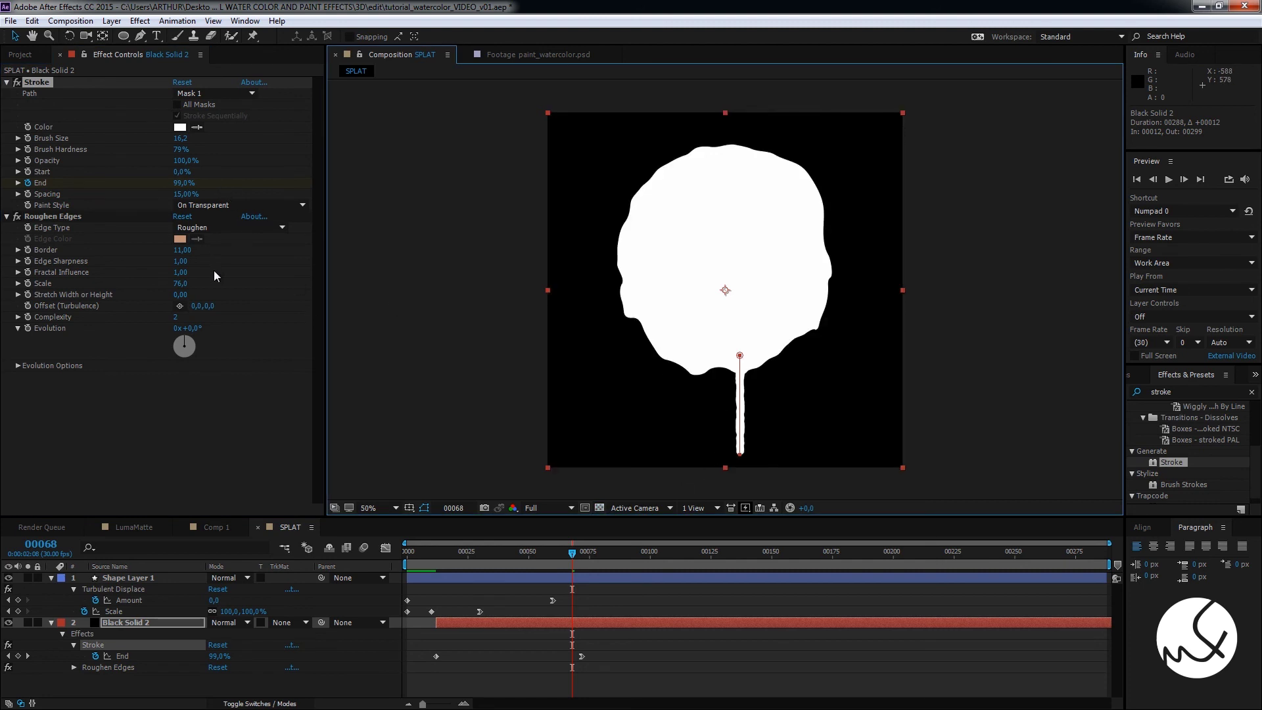
pyautogui.moveTo(187, 285); pyautogui.dragTo(180, 286)
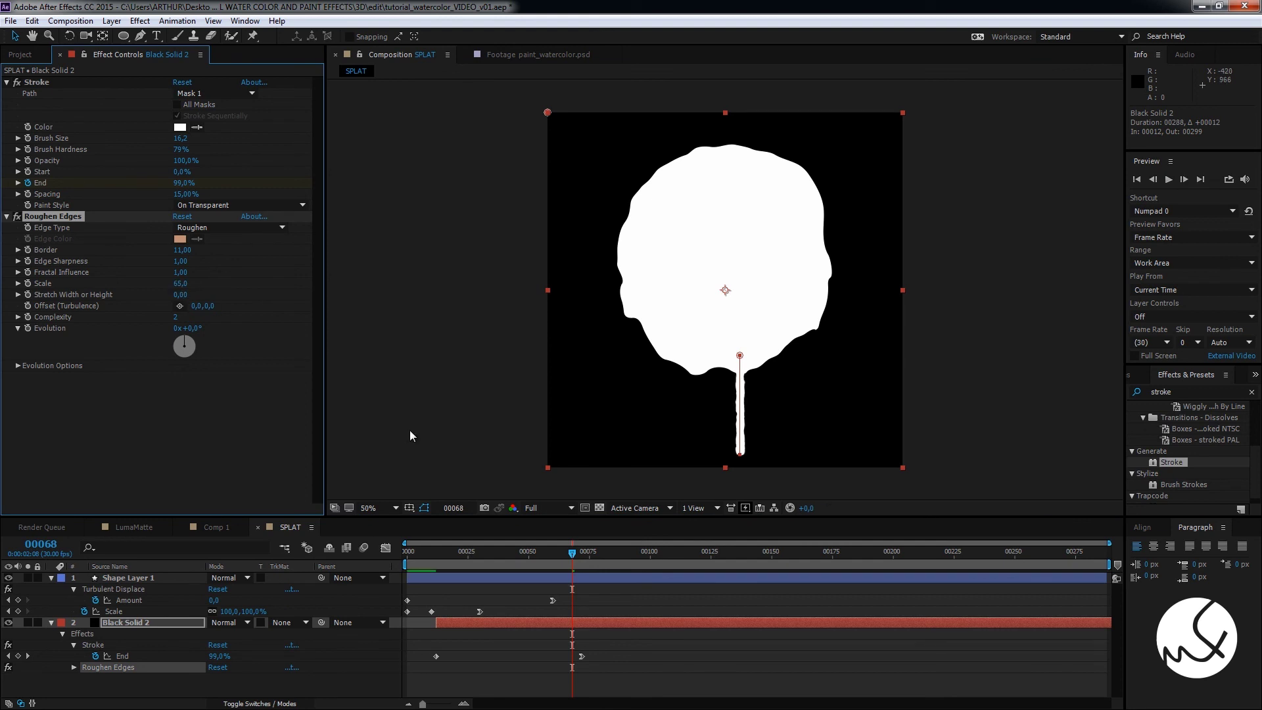
pyautogui.moveTo(562, 558)
pyautogui.mouseDown()
pyautogui.moveTo(487, 559)
pyautogui.moveTo(535, 566)
pyautogui.mouseUp()
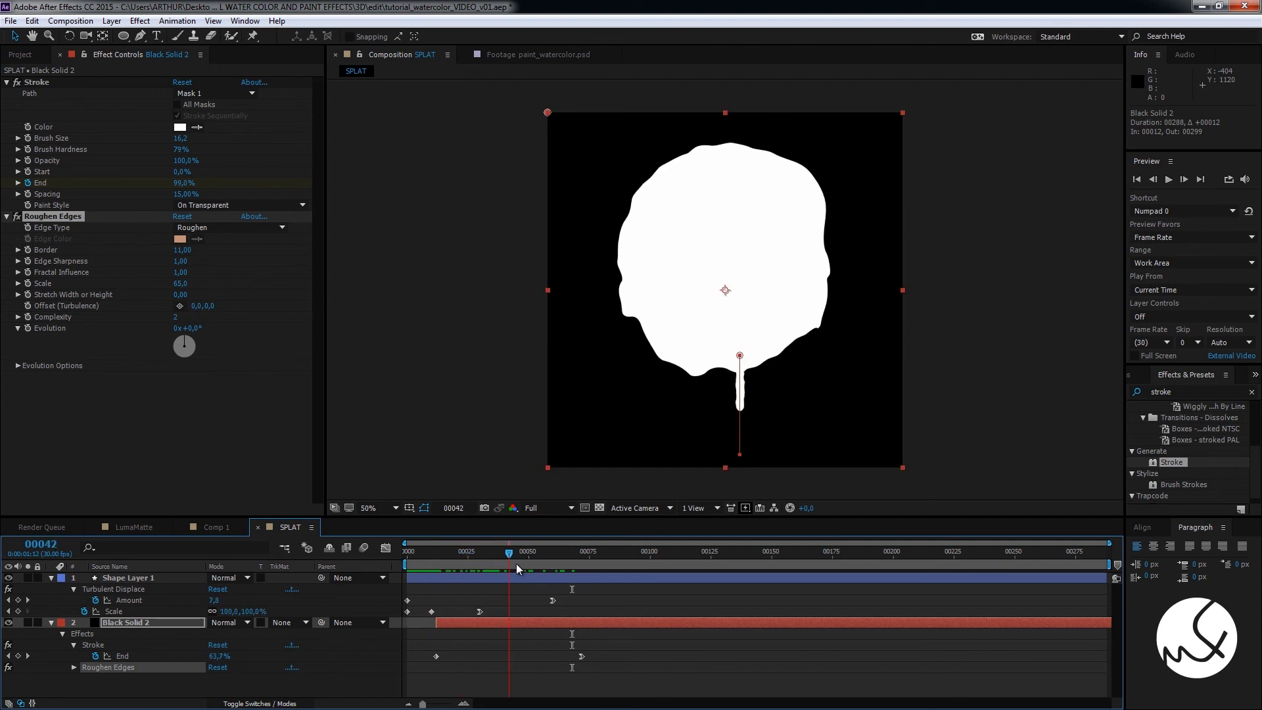
# Rename Black Solid 2 to 'GOTA 01' and duplicate it as GOTA 02
pyautogui.rightClick(137, 621)
pyautogui.click(185, 618)
pyautogui.write('GOTA 01')
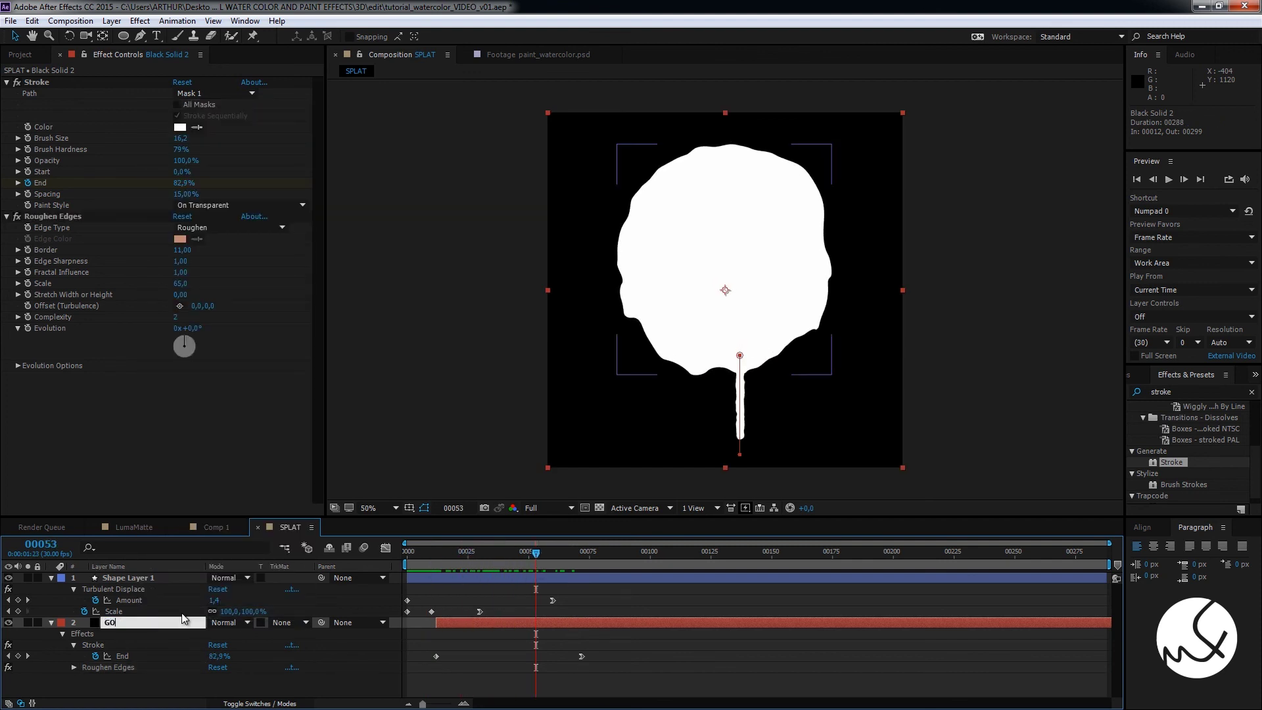
pyautogui.press('Return')
pyautogui.hotkey('ctrl', 'd')
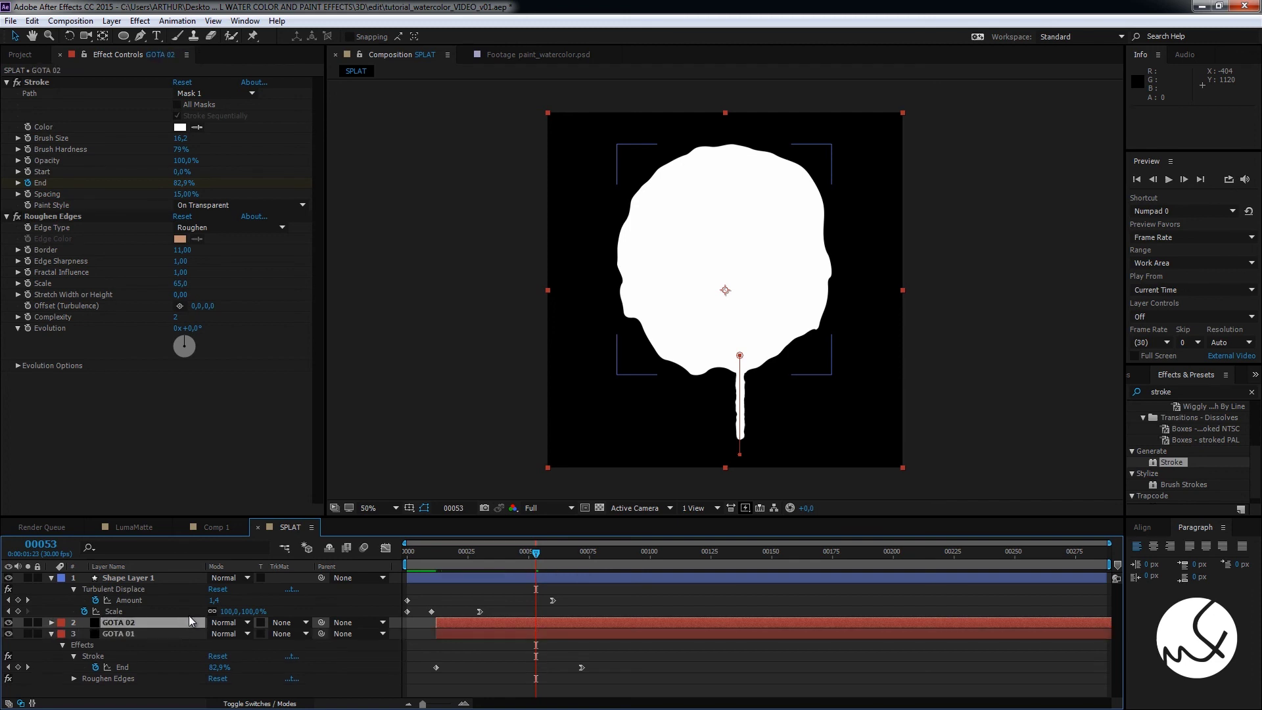
# Move GOTA 02's mask path left of the first drip and lower its top point to shorten it
pyautogui.click(52, 622)
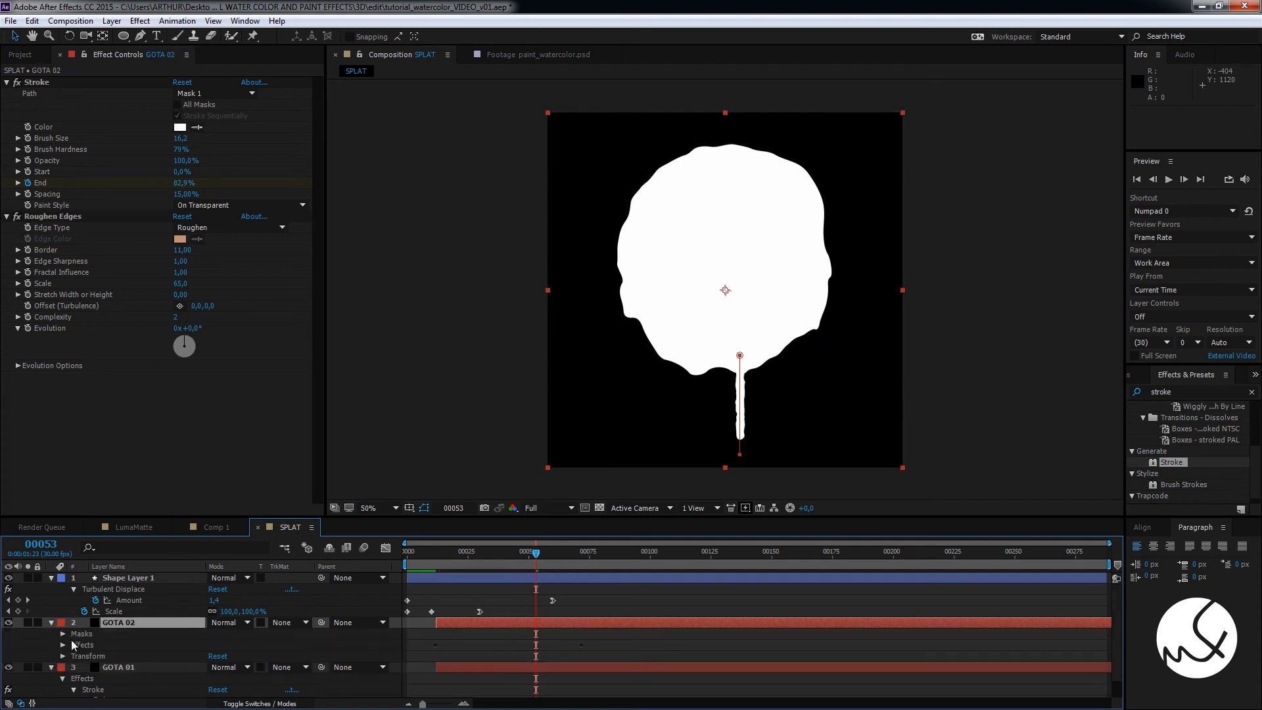
pyautogui.click(62, 635)
pyautogui.click(85, 649)
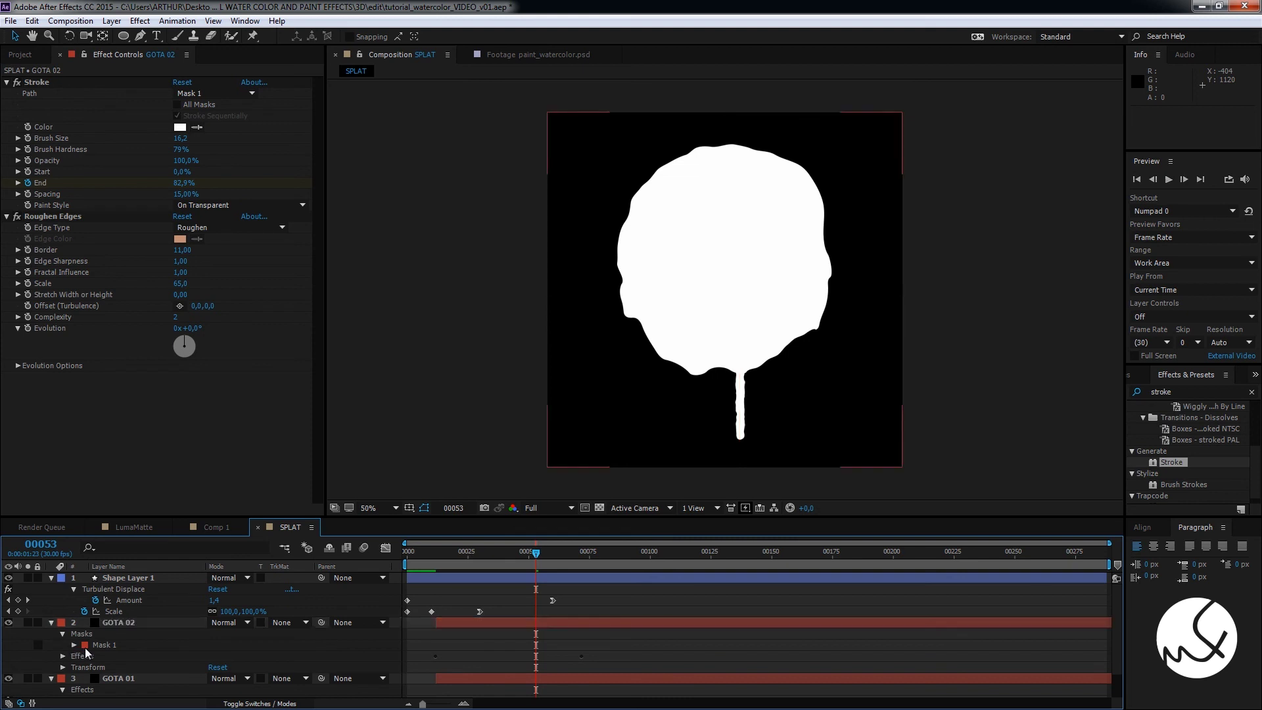
pyautogui.click(74, 645)
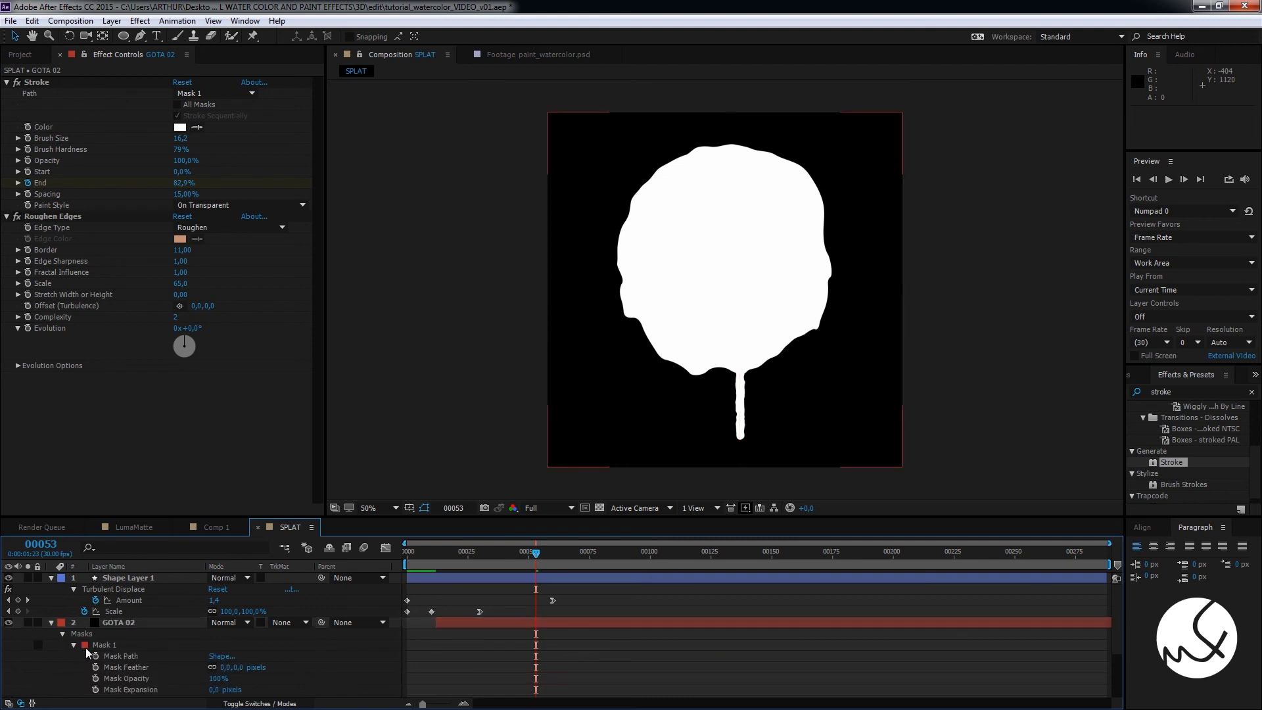
pyautogui.click(121, 659)
pyautogui.moveTo(740, 453); pyautogui.dragTo(693, 419)
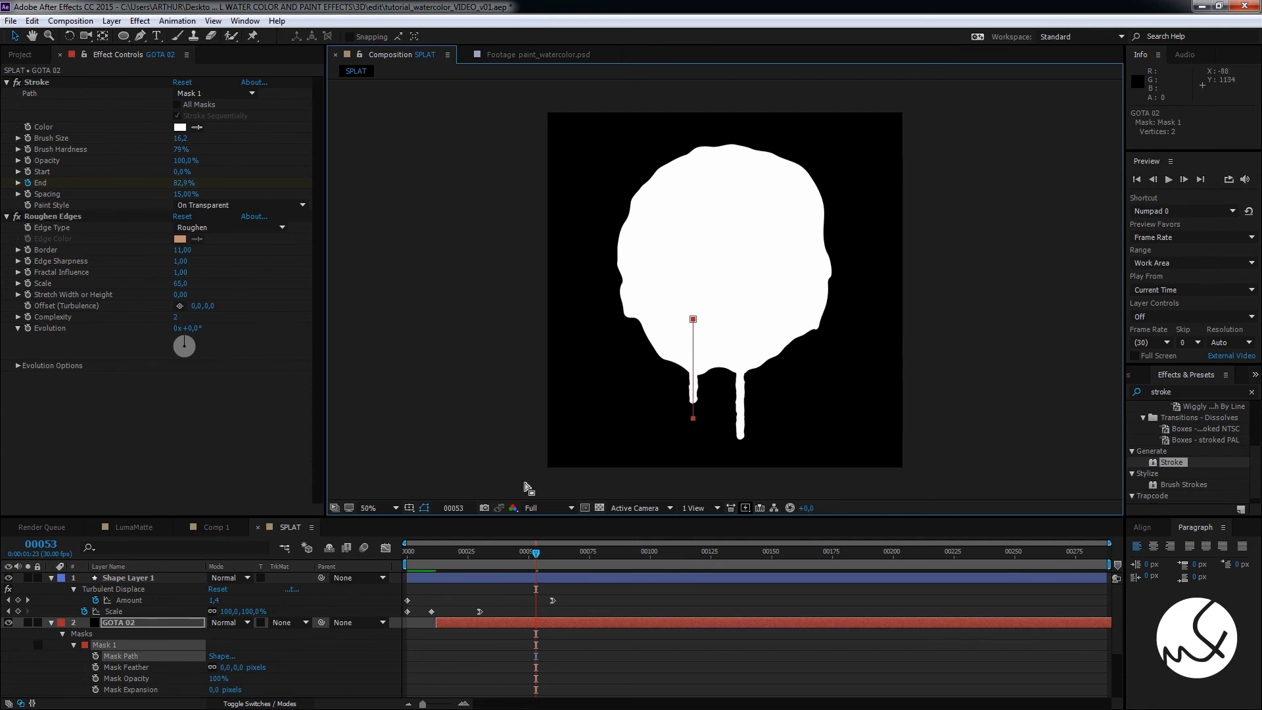
pyautogui.moveTo(695, 426); pyautogui.dragTo(695, 440)
pyautogui.click(105, 633)
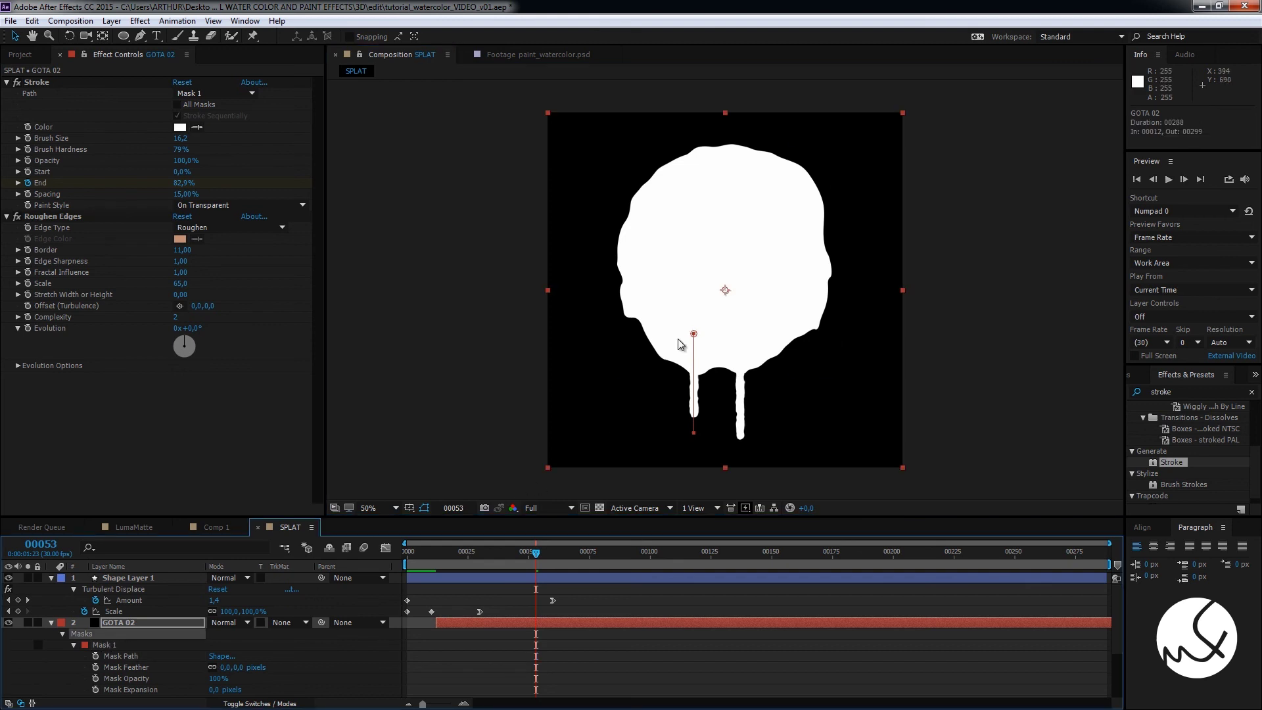
pyautogui.moveTo(694, 334); pyautogui.dragTo(694, 366)
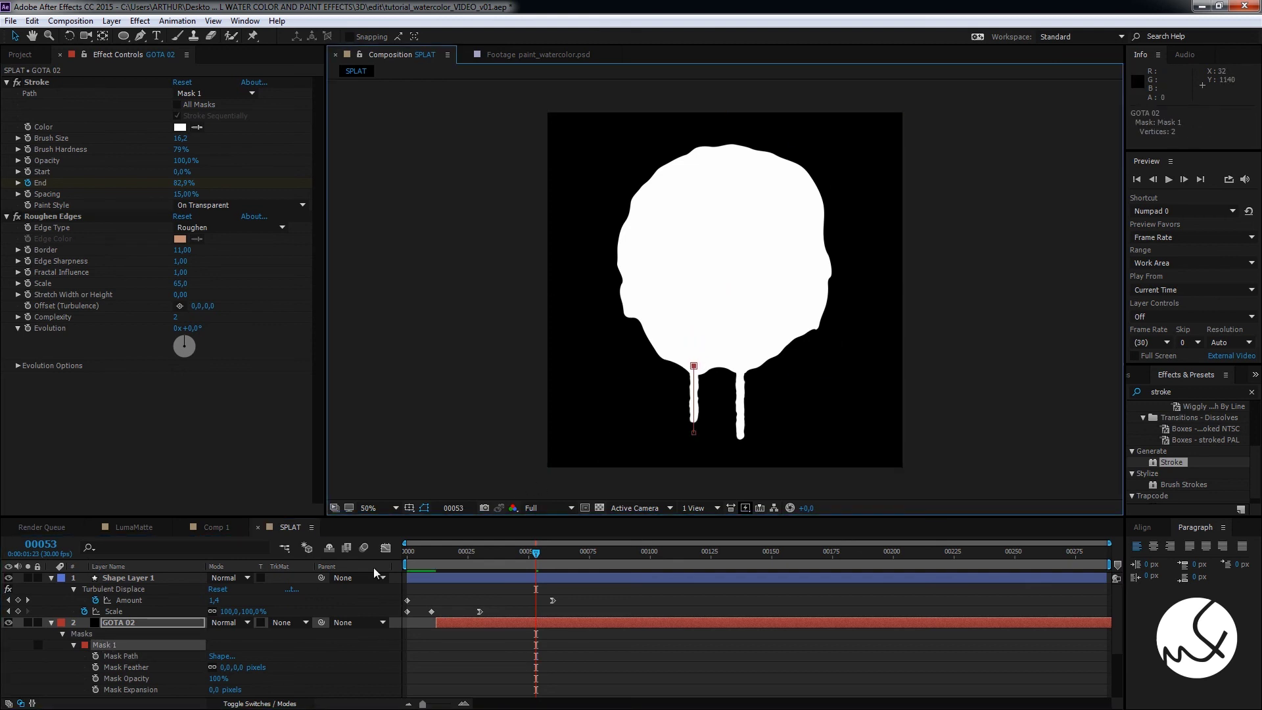
pyautogui.click(52, 622)
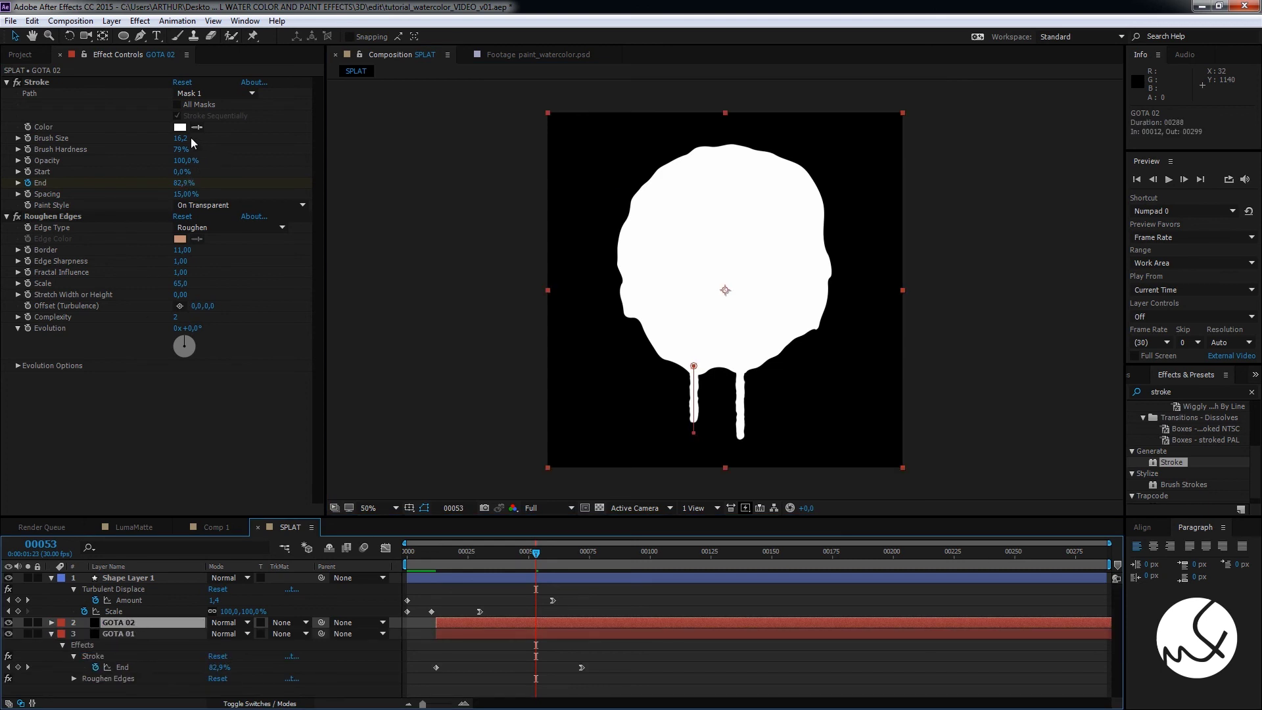
# Thin GOTA 02's Brush Size to 12.6 and move its final End keyframe to frame 40
pyautogui.moveTo(180, 138); pyautogui.dragTo(160, 138)
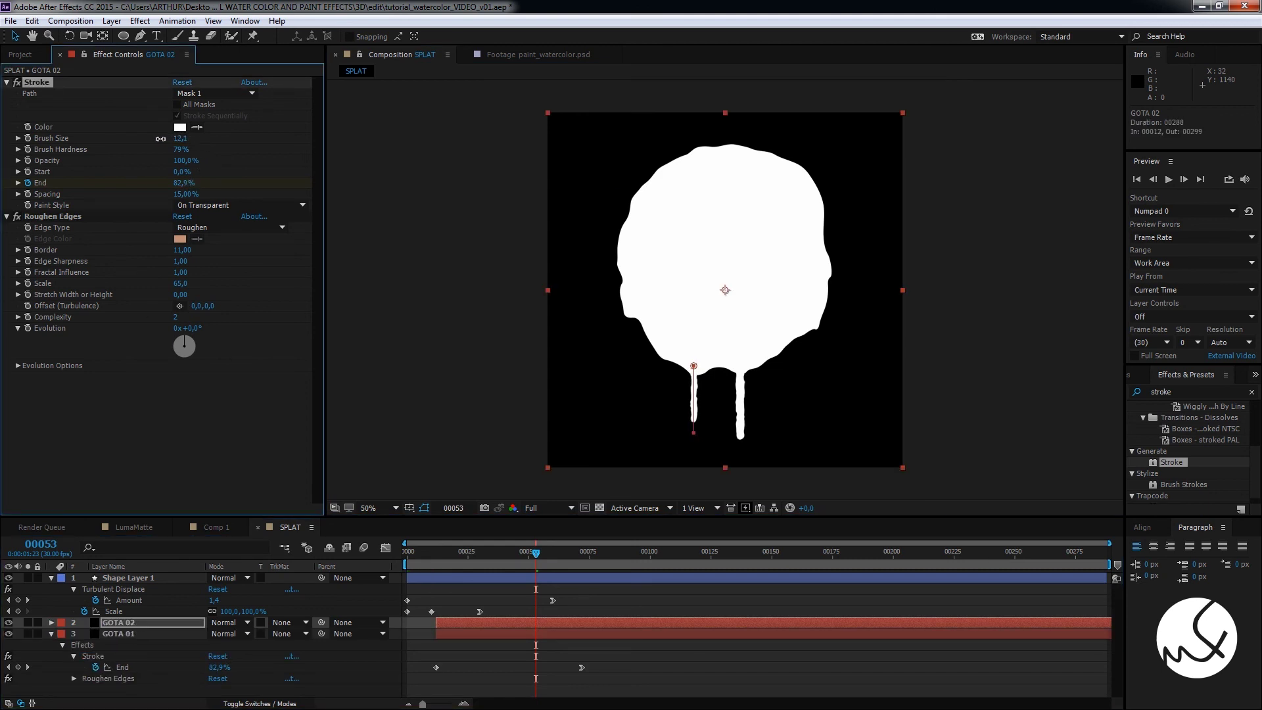
pyautogui.click(141, 622)
pyautogui.press('u')
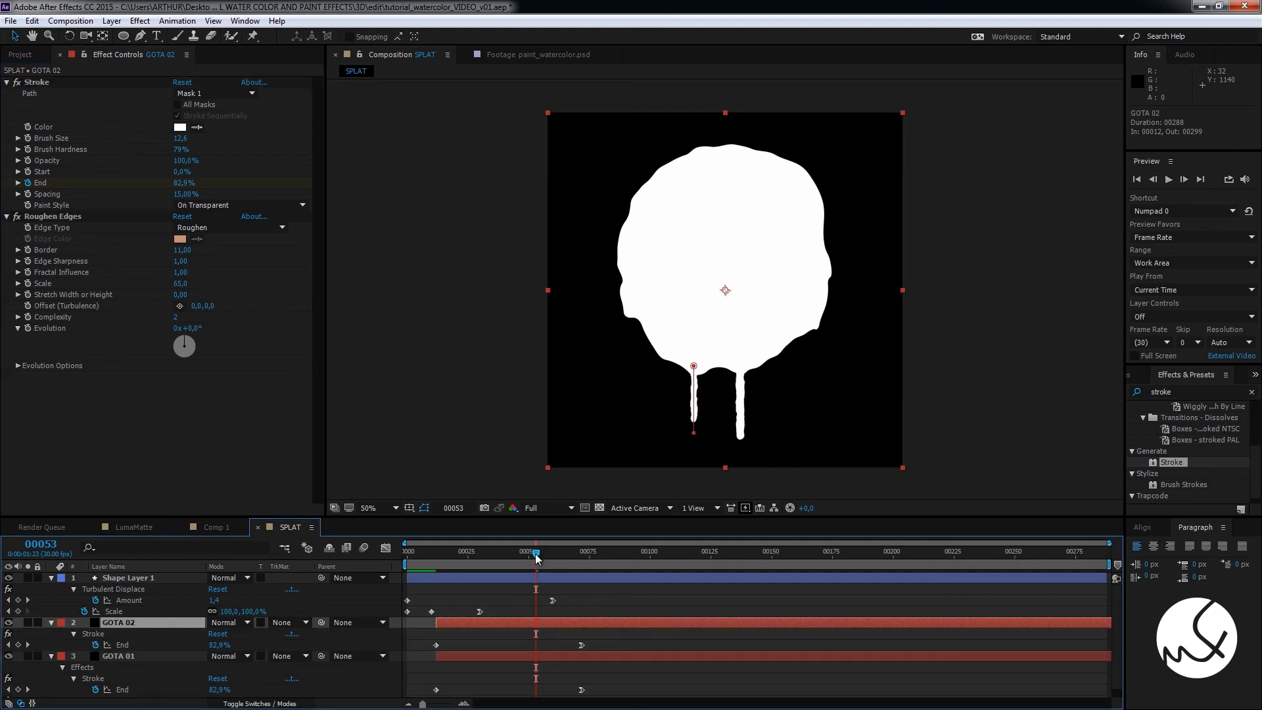
pyautogui.moveTo(536, 554); pyautogui.dragTo(393, 566)
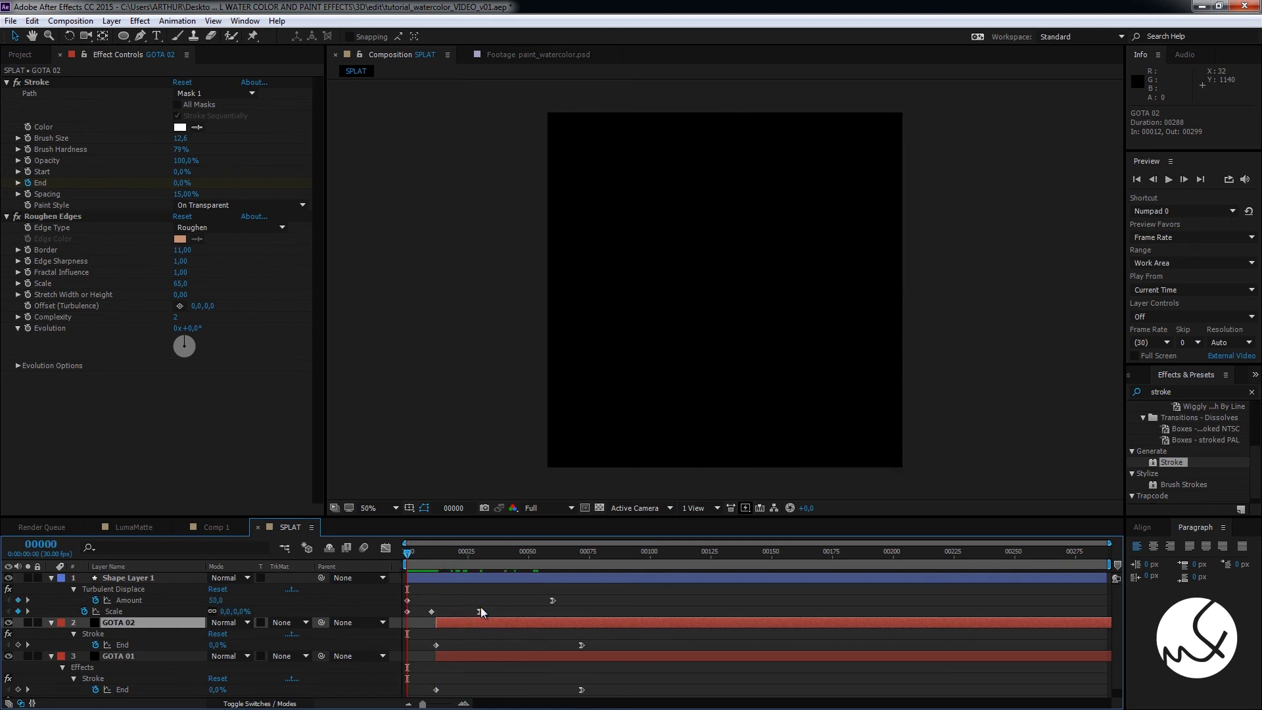
pyautogui.press('[')
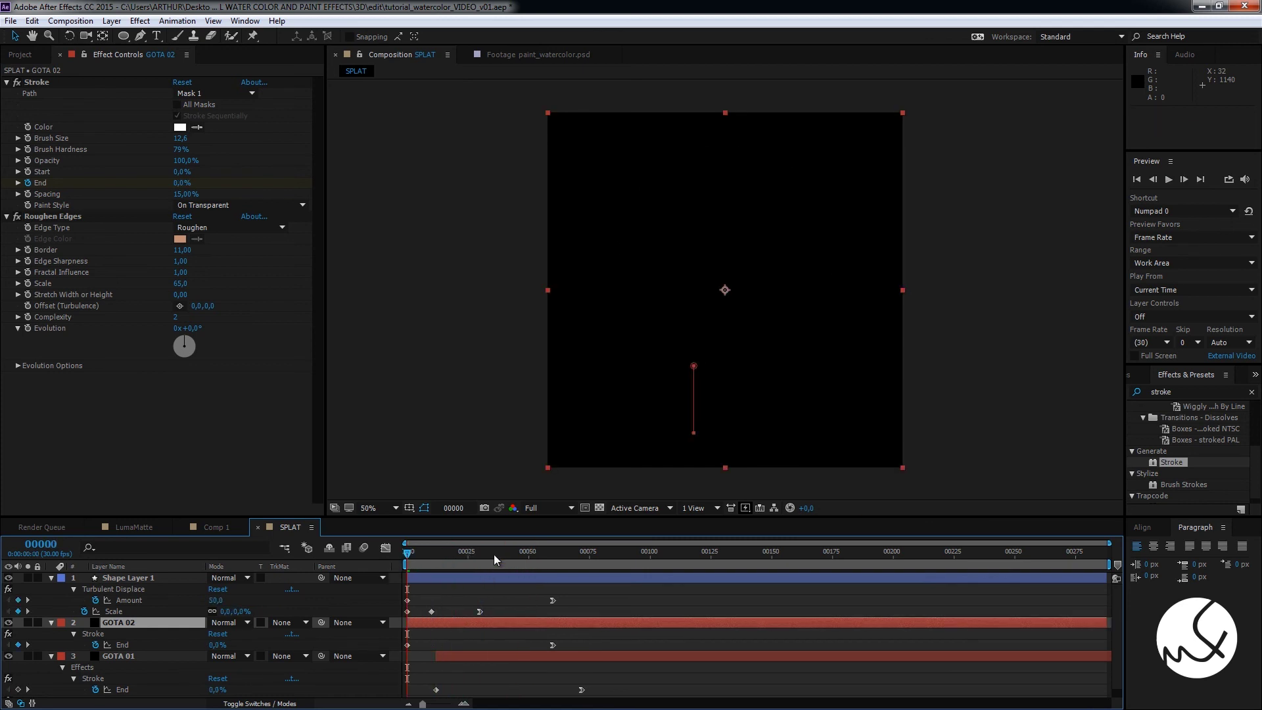
pyautogui.moveTo(494, 555); pyautogui.dragTo(503, 558)
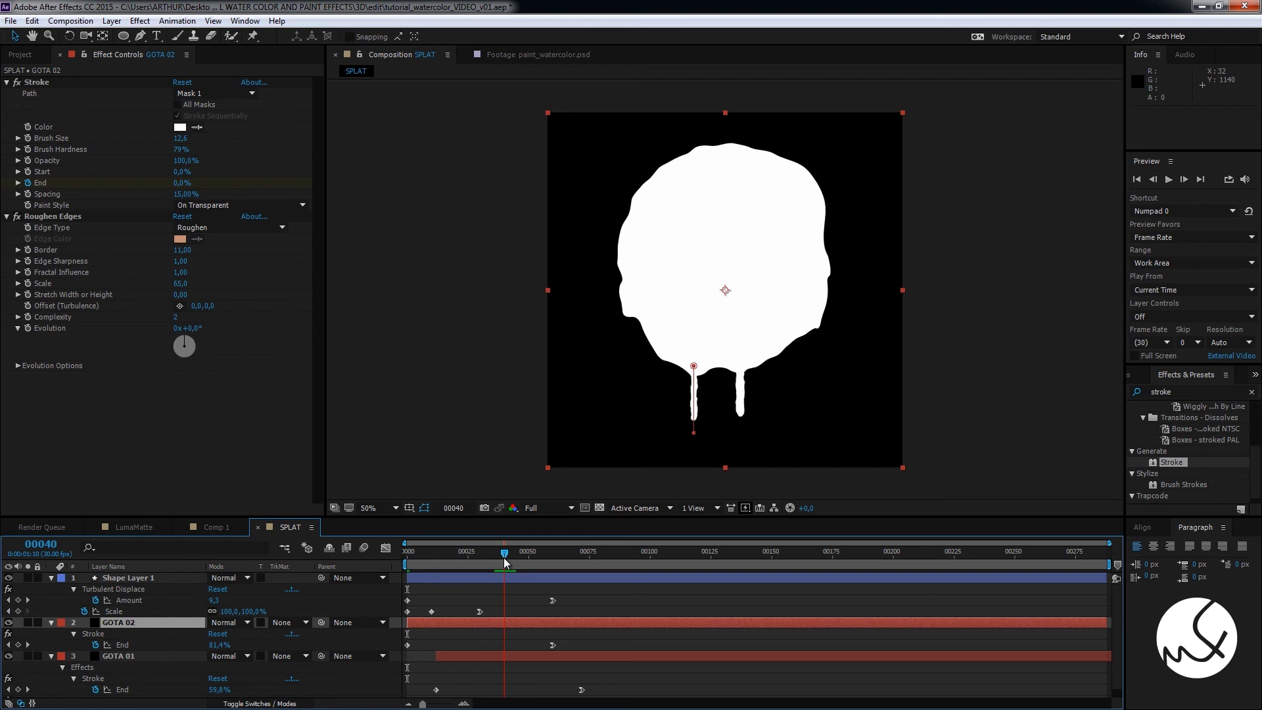
pyautogui.moveTo(552, 645)
pyautogui.mouseDown()
pyautogui.moveTo(511, 648)
pyautogui.moveTo(551, 624)
pyautogui.mouseUp()
# Shift GOTA 02 to begin around frame 27 and preview both drips
pyautogui.moveTo(504, 554); pyautogui.dragTo(473, 559)
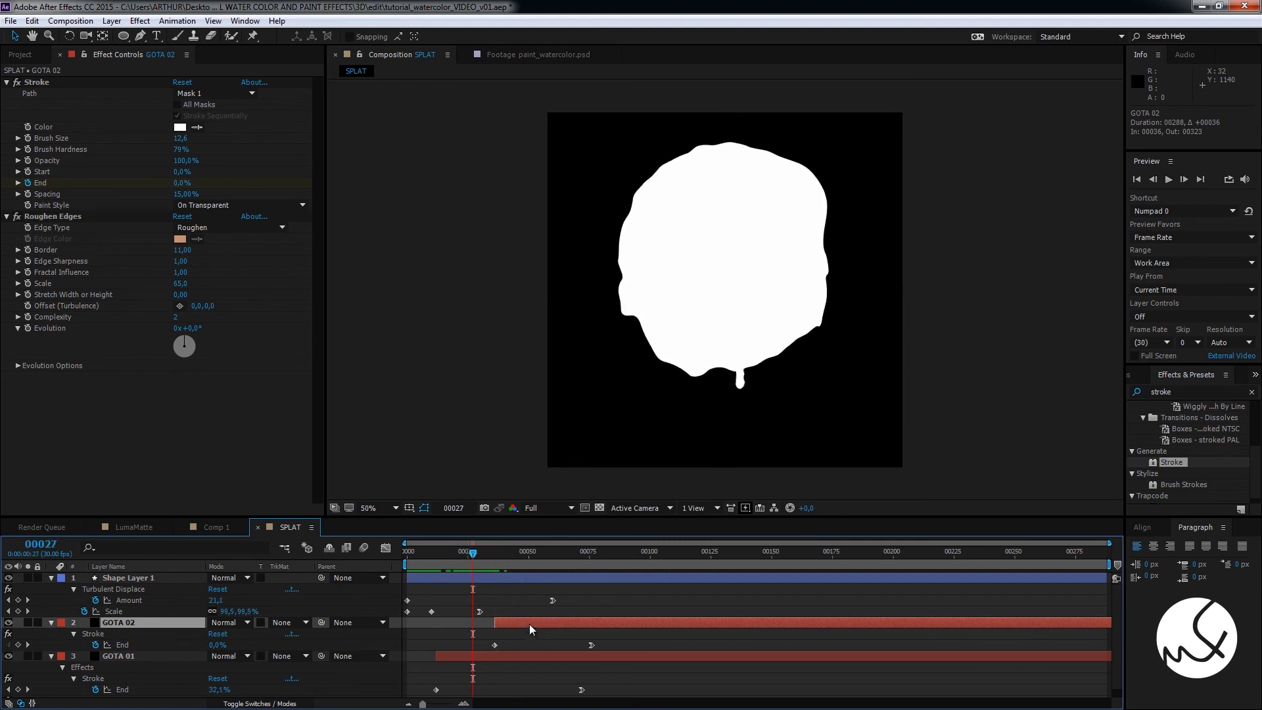
pyautogui.moveTo(530, 625); pyautogui.dragTo(507, 627)
pyautogui.moveTo(490, 558); pyautogui.dragTo(566, 570)
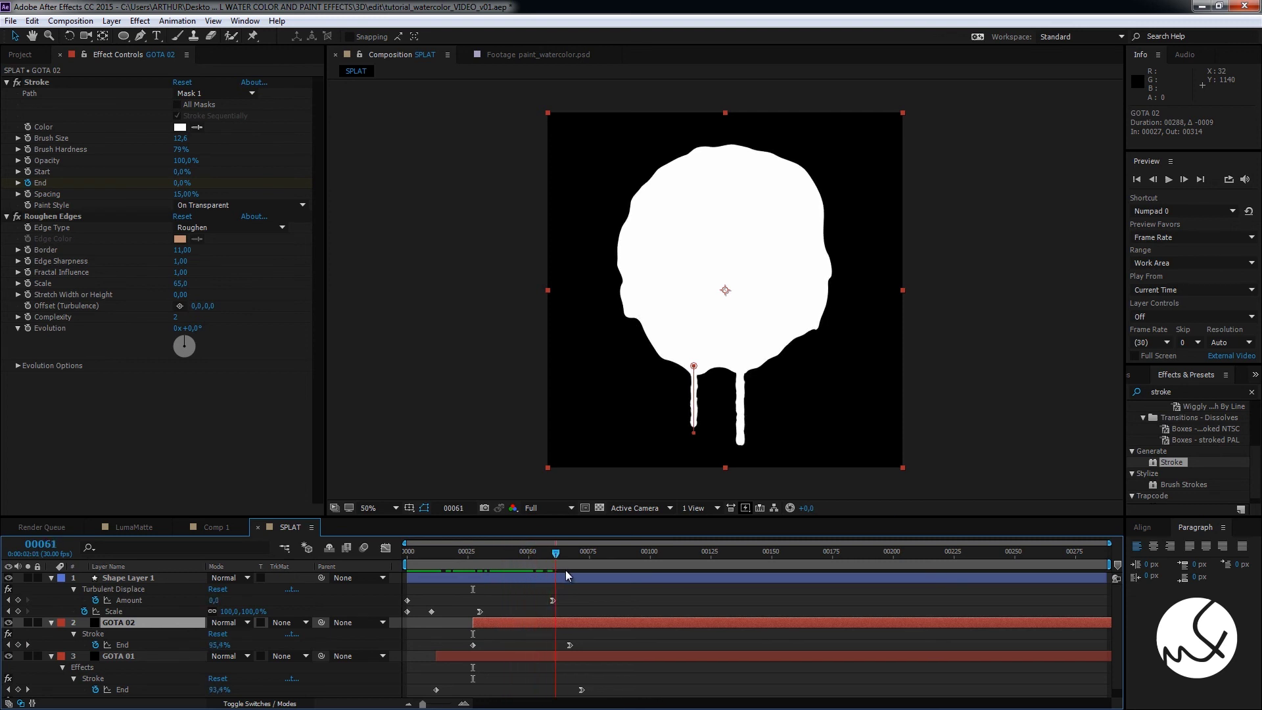
pyautogui.press('Home')
pyautogui.press('space')
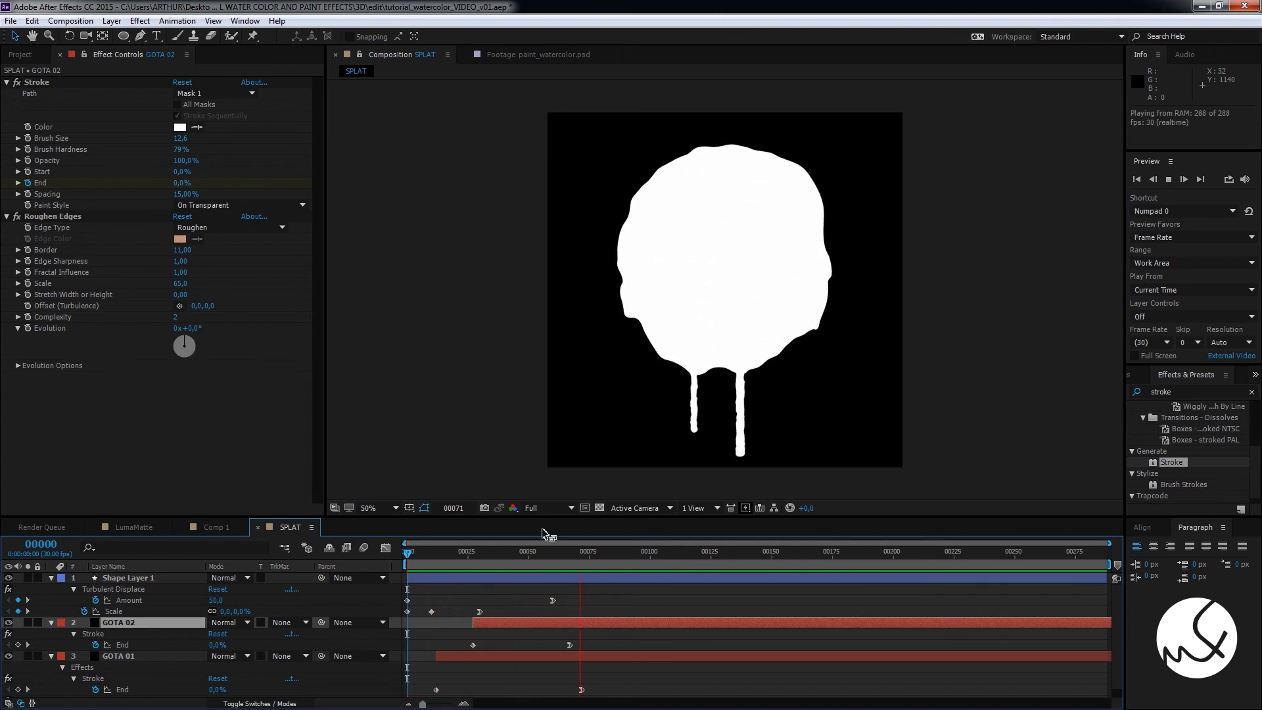
pyautogui.press('space')
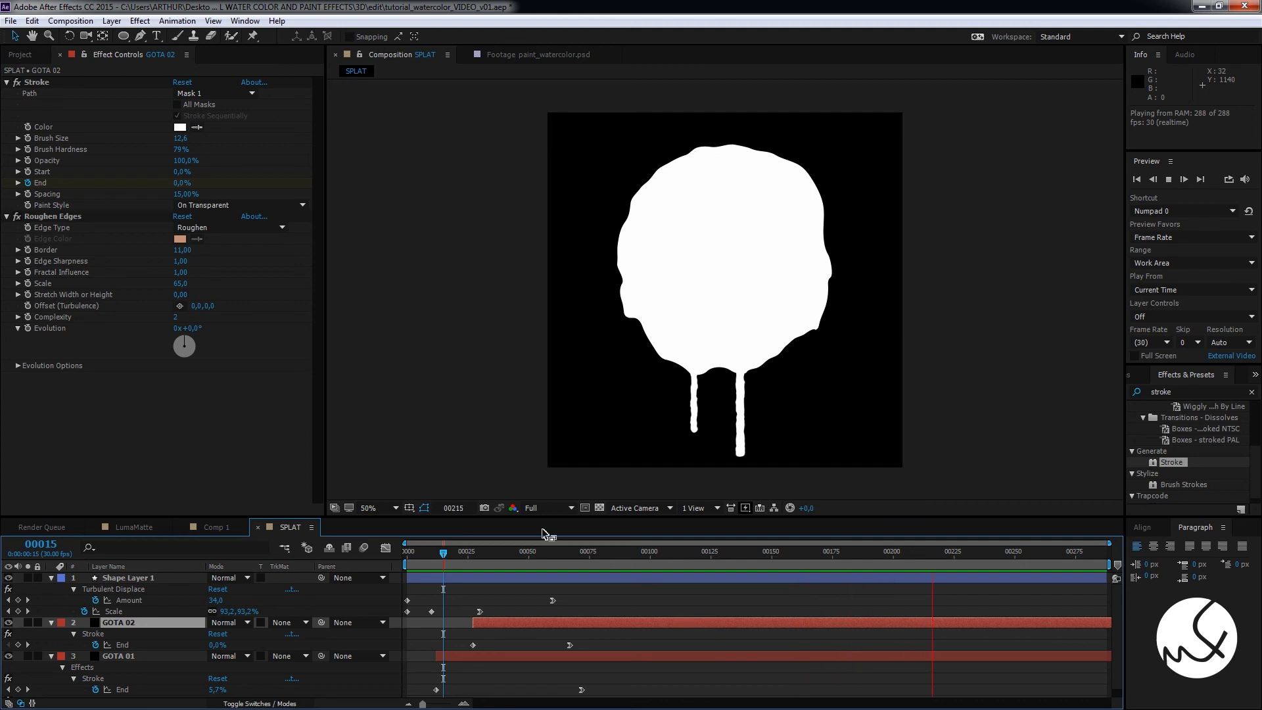
pyautogui.press('space')
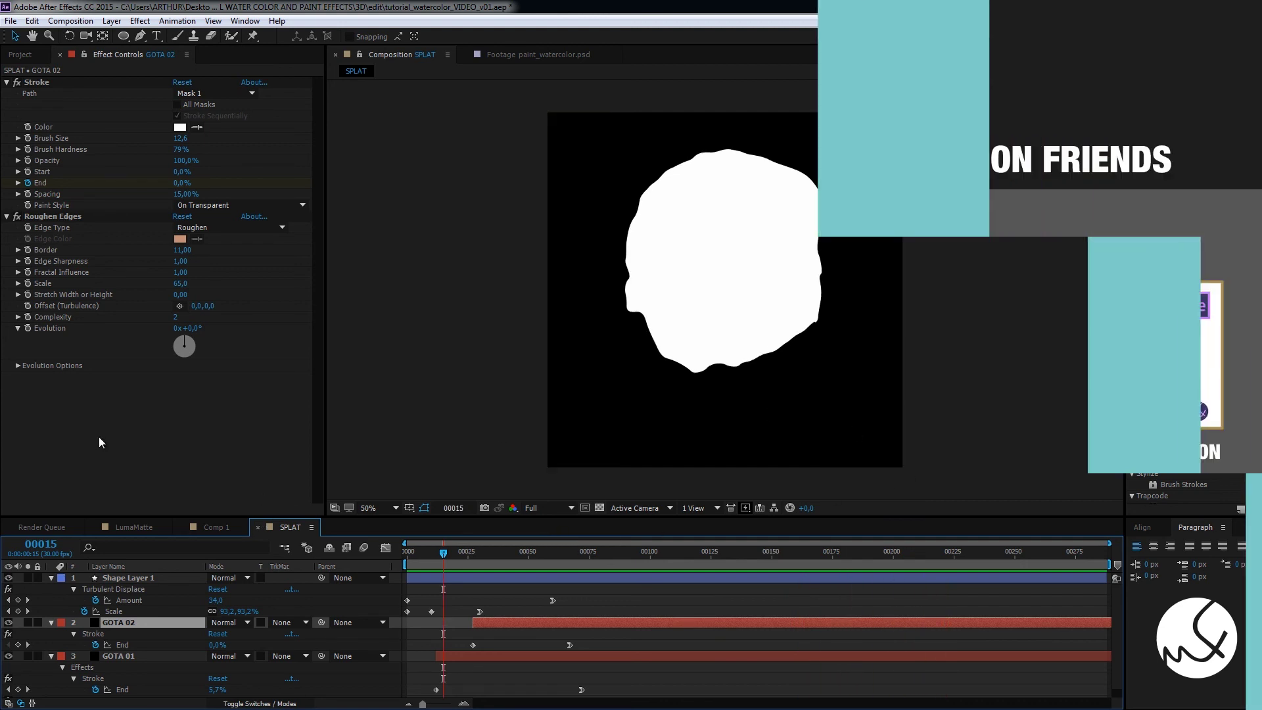